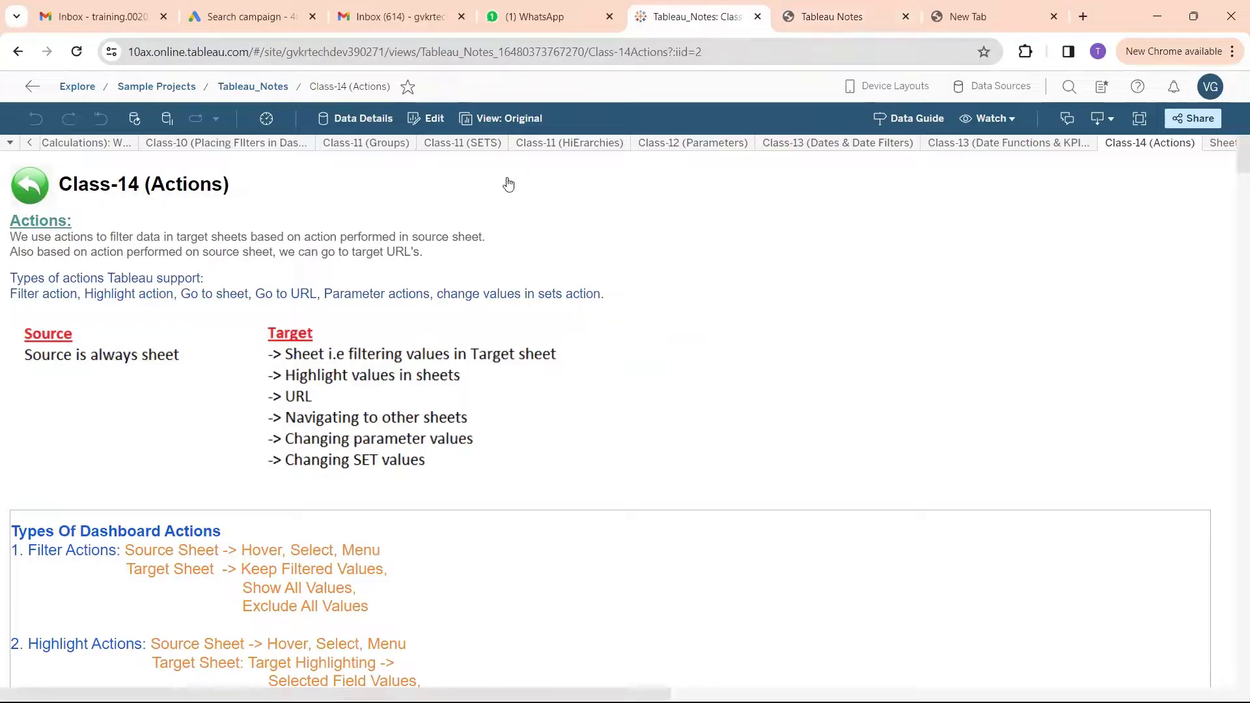
# Expand the Goto Sheet Action notes under Actions, Types of Actions on the Tableau Notes page, and return to the Class-14 (Actions) dashboard.
pyautogui.click(821, 18)
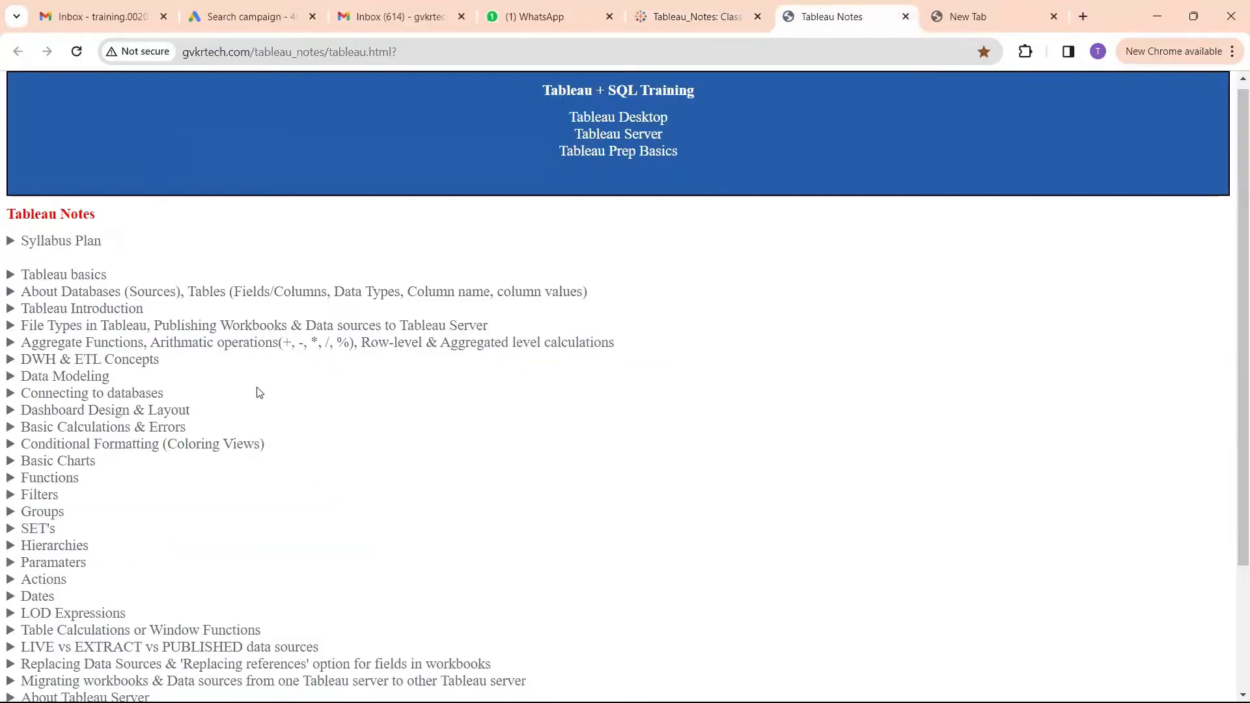
pyautogui.scroll(-2, 256, 391)
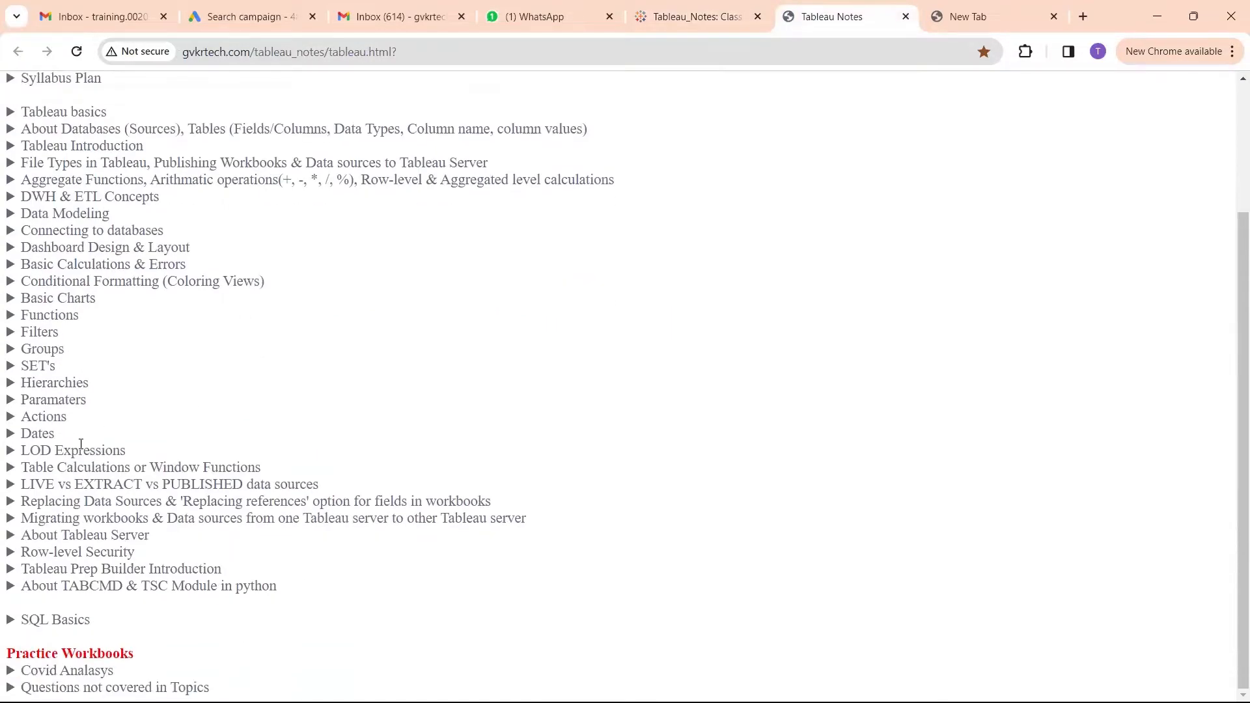
pyautogui.click(40, 430)
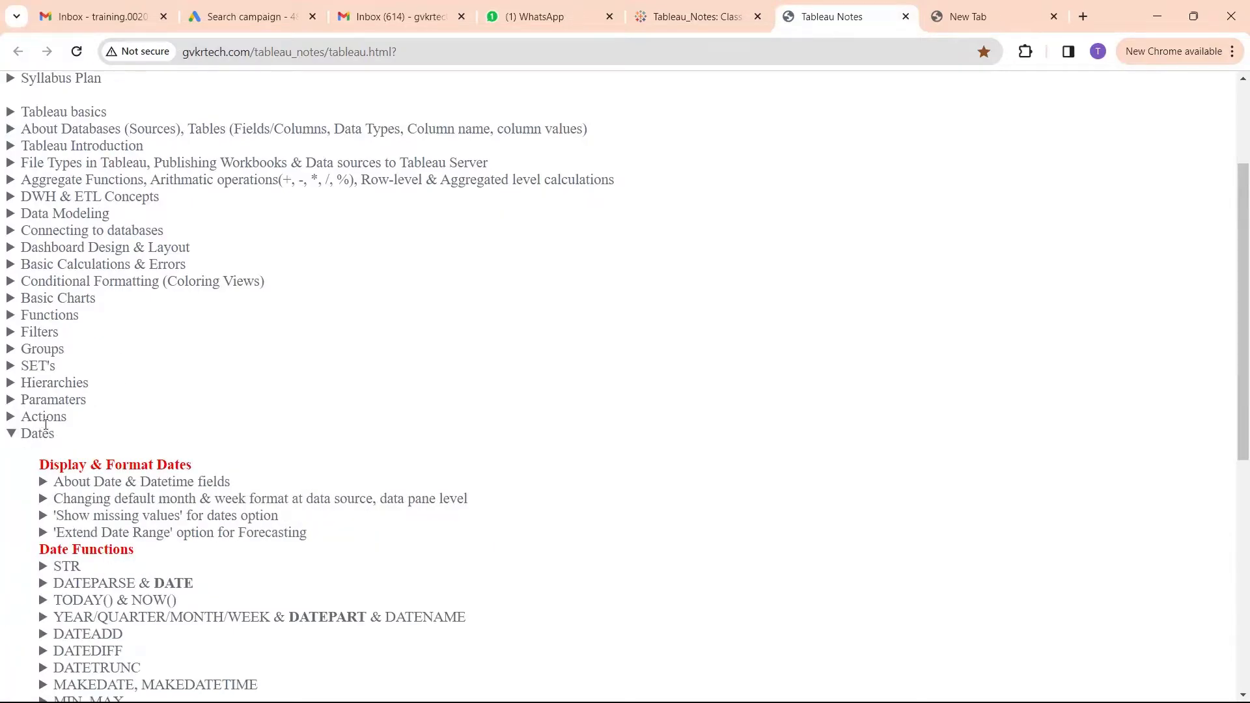
pyautogui.click(47, 419)
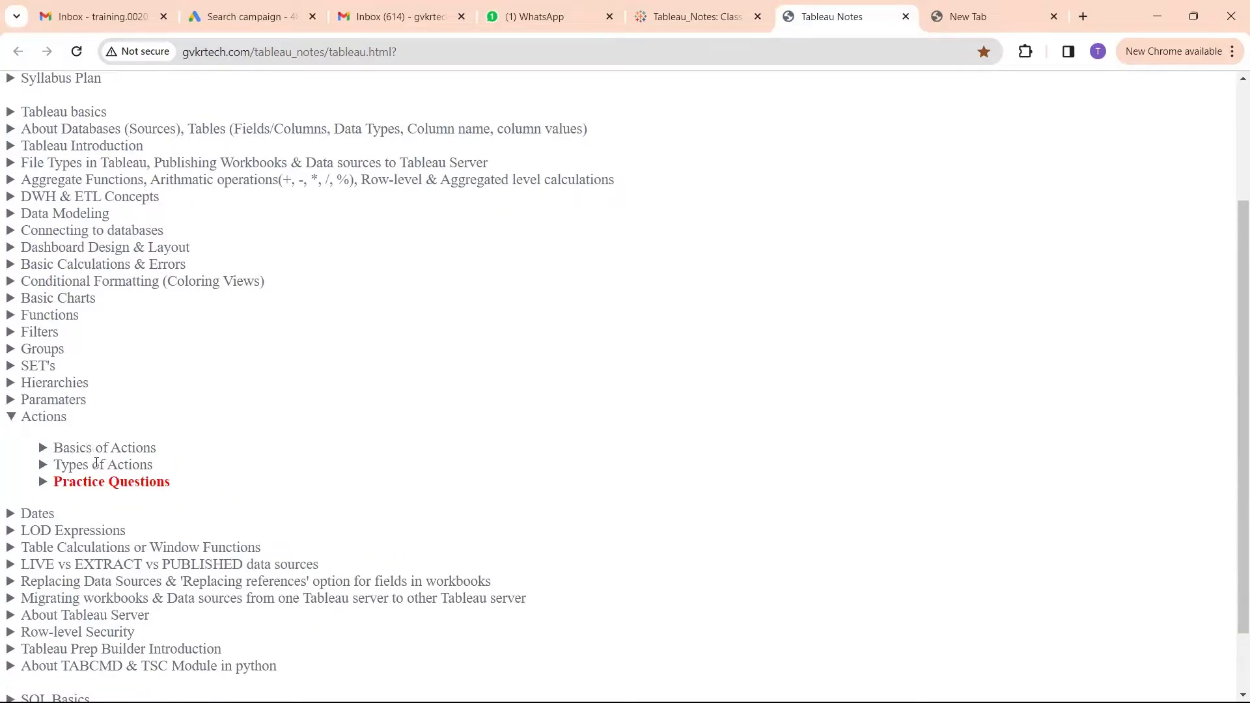
pyautogui.click(96, 463)
pyautogui.scroll(-3, 134, 469)
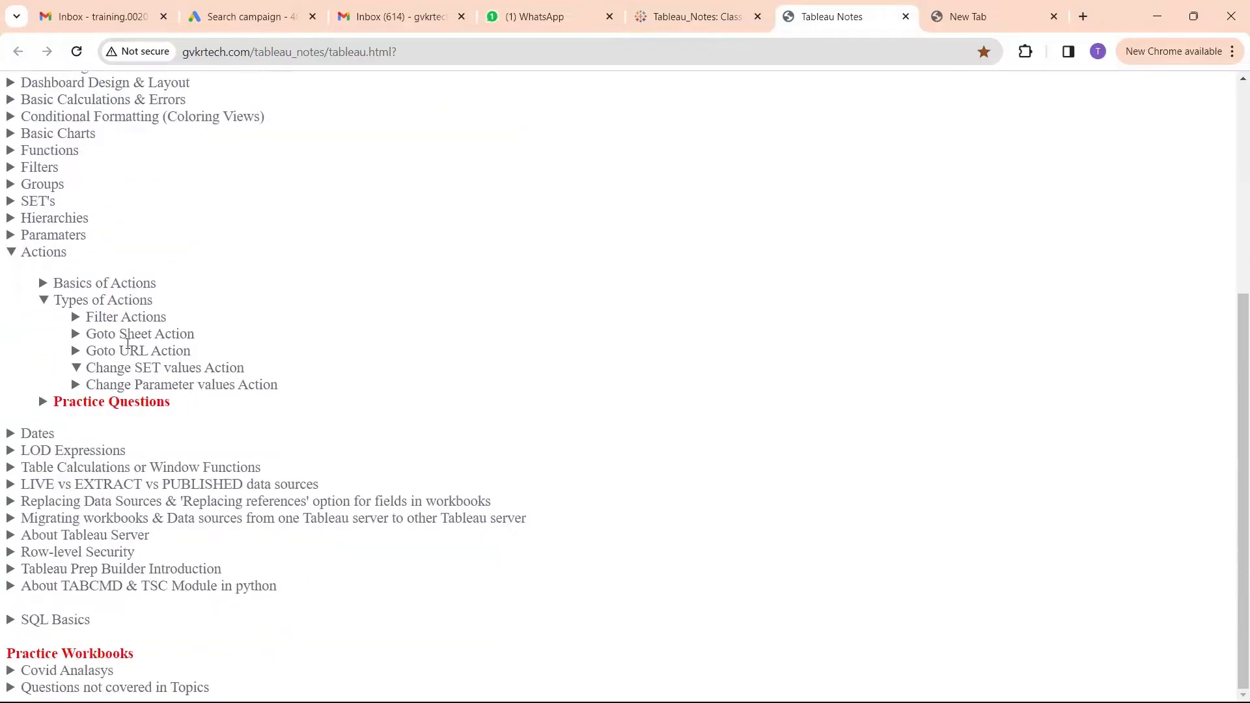
pyautogui.doubleClick(128, 338)
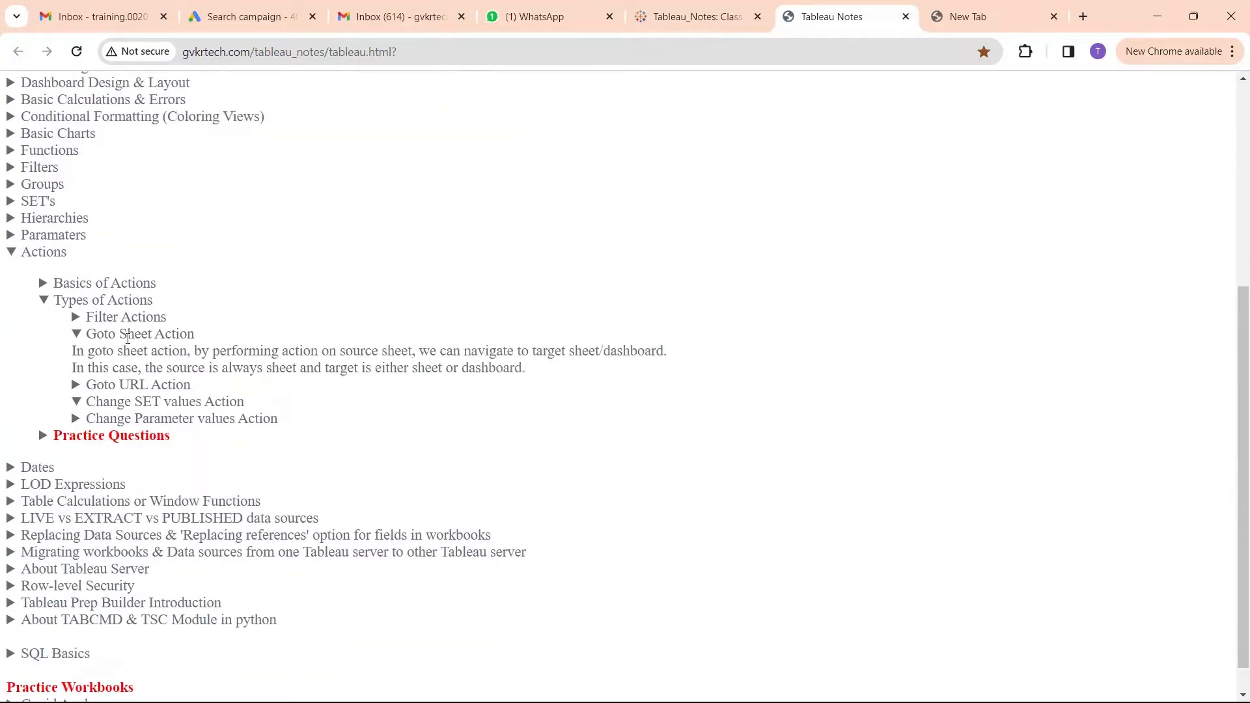
pyautogui.click(673, 30)
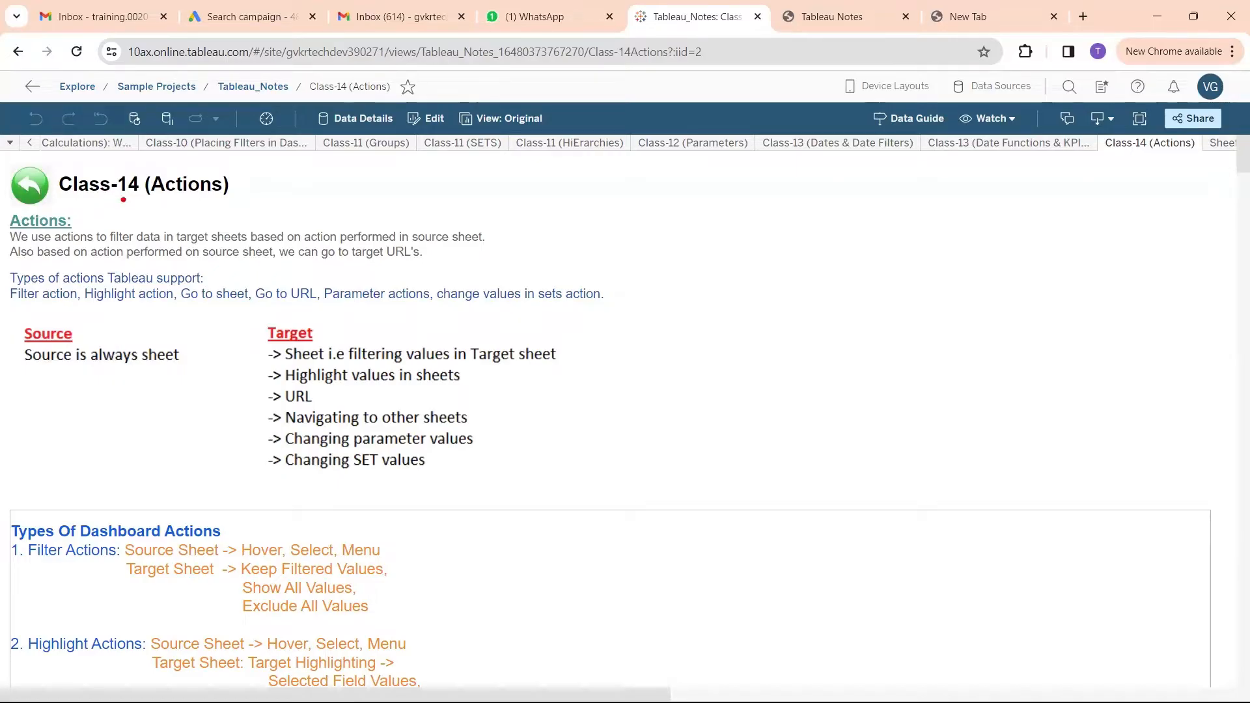
# Underline the word Actions in the title in red, circle the Source and Target headings, and clear the markings.
pyautogui.moveTo(151, 205); pyautogui.dragTo(225, 205)
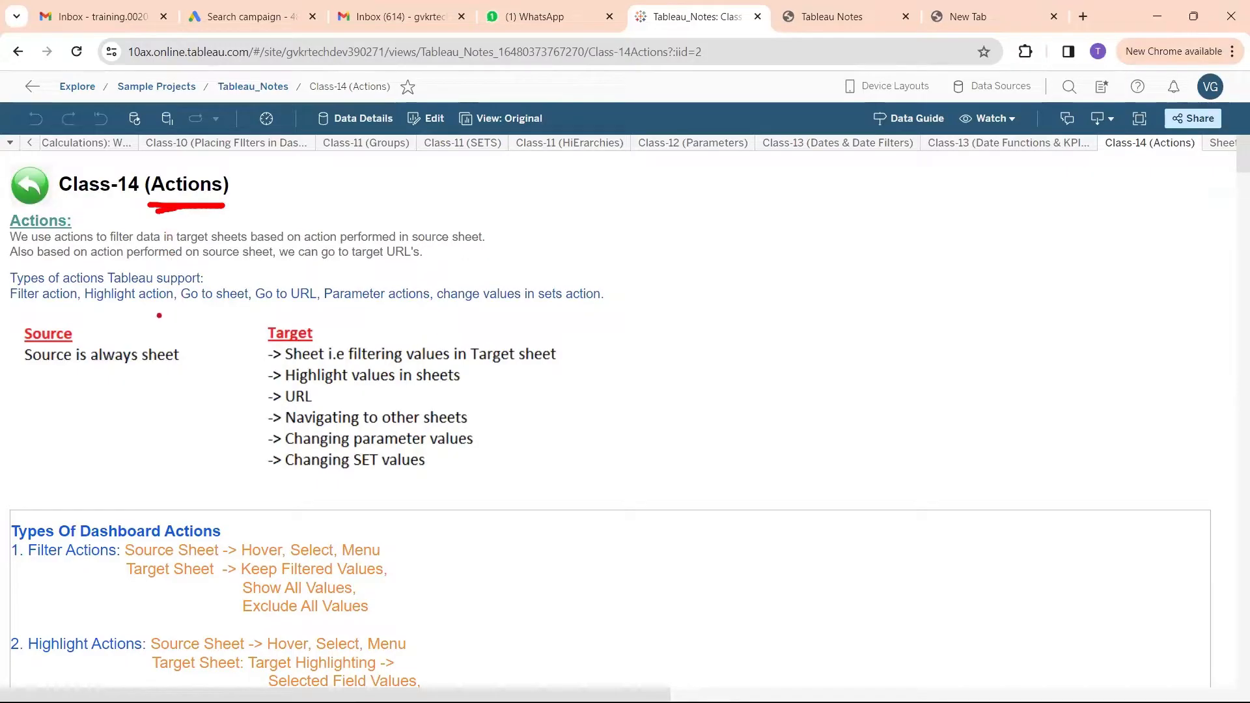
pyautogui.moveTo(52, 325)
pyautogui.mouseDown()
pyautogui.moveTo(39, 326)
pyautogui.moveTo(86, 422)
pyautogui.moveTo(104, 332)
pyautogui.moveTo(51, 326)
pyautogui.mouseUp()
pyautogui.moveTo(284, 327)
pyautogui.mouseDown()
pyautogui.moveTo(254, 348)
pyautogui.moveTo(239, 306)
pyautogui.mouseUp()
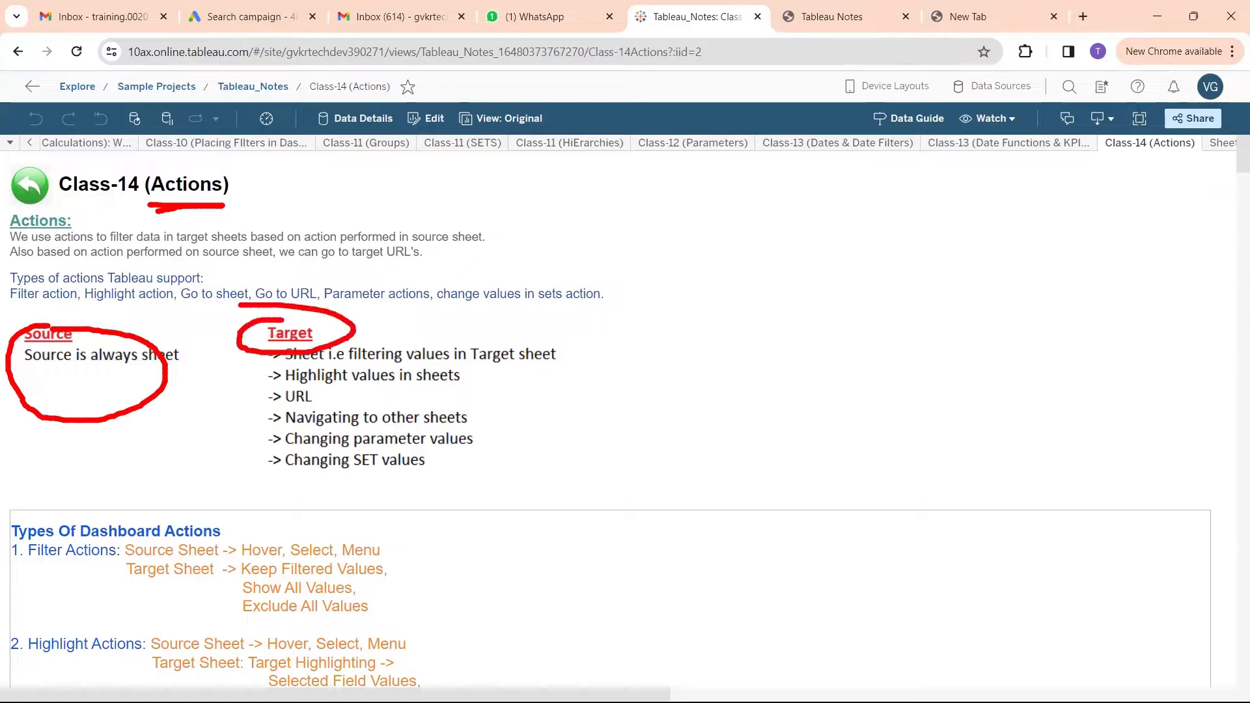
pyautogui.press('Escape')
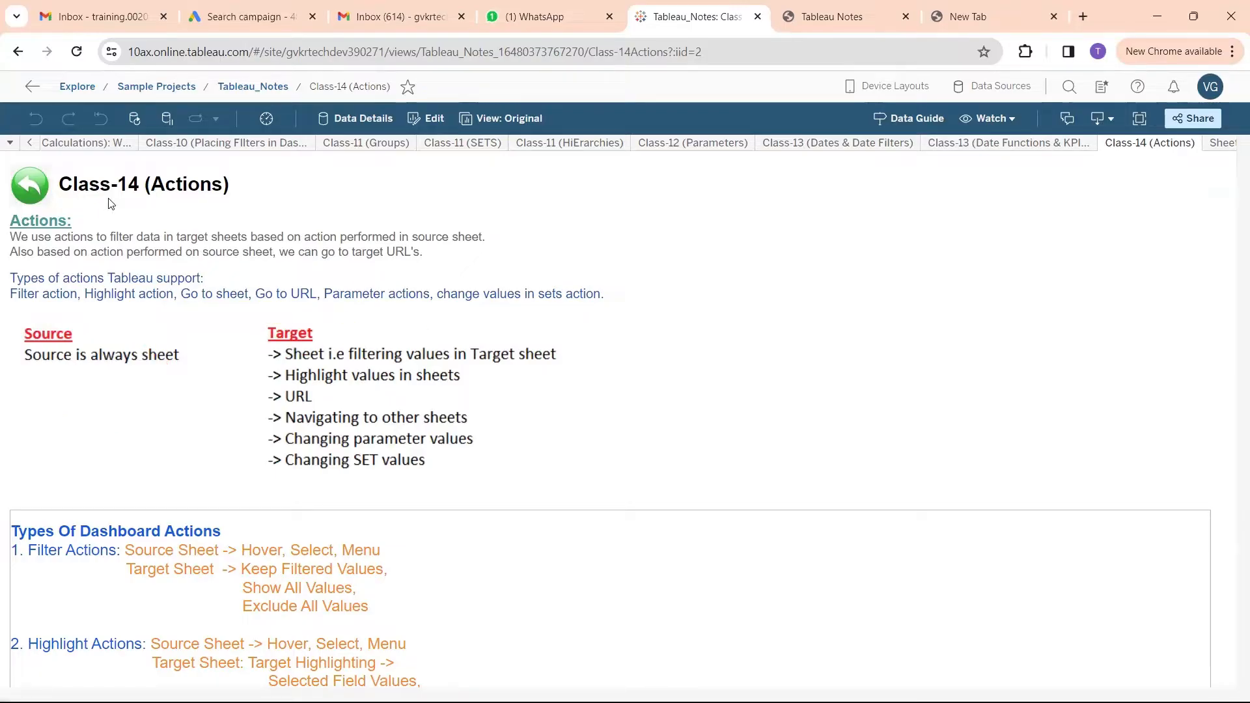
# Underline "sheet" in the Source text and "Filter action" in the list of action types, and tick the Target heading in red.
pyautogui.hotkey('ctrl', '2')
pyautogui.moveTo(144, 369); pyautogui.dragTo(175, 369)
pyautogui.moveTo(317, 331); pyautogui.dragTo(365, 309)
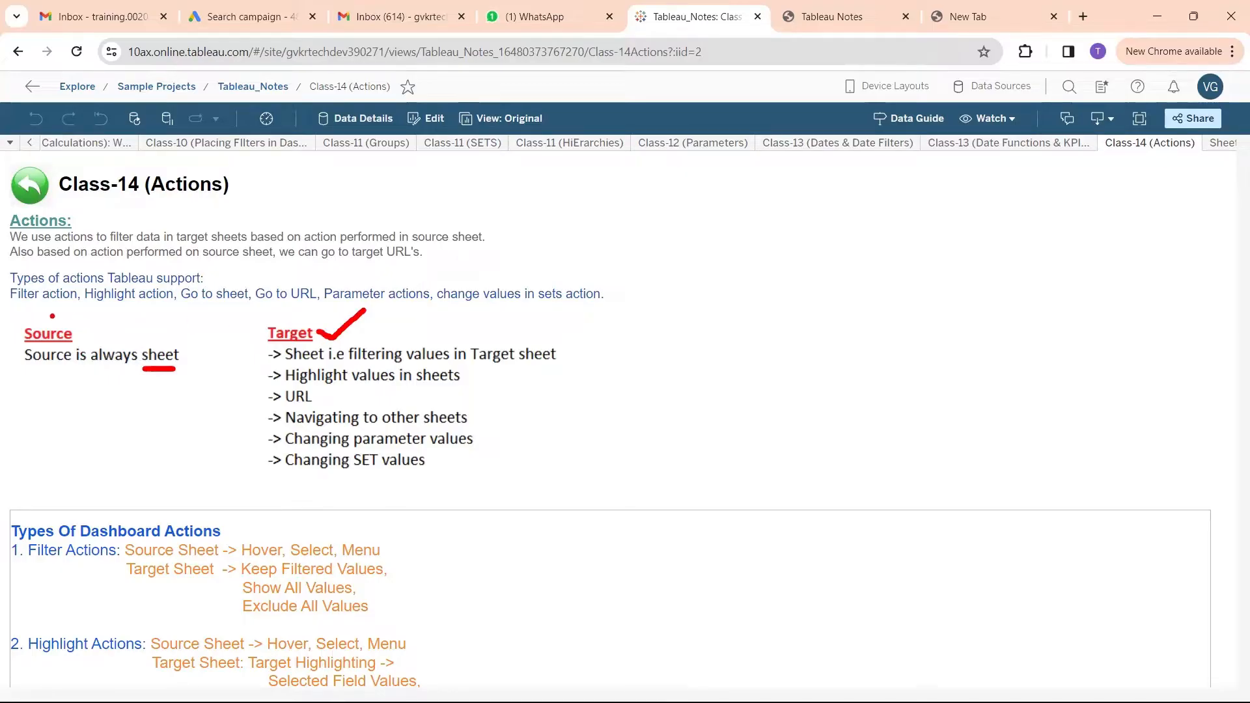
pyautogui.moveTo(12, 304); pyautogui.dragTo(72, 306)
pyautogui.moveTo(73, 306); pyautogui.dragTo(16, 310)
# Tick URL in the Target list and underline the words "Source is always sheet" in red.
pyautogui.moveTo(312, 394); pyautogui.dragTo(330, 389)
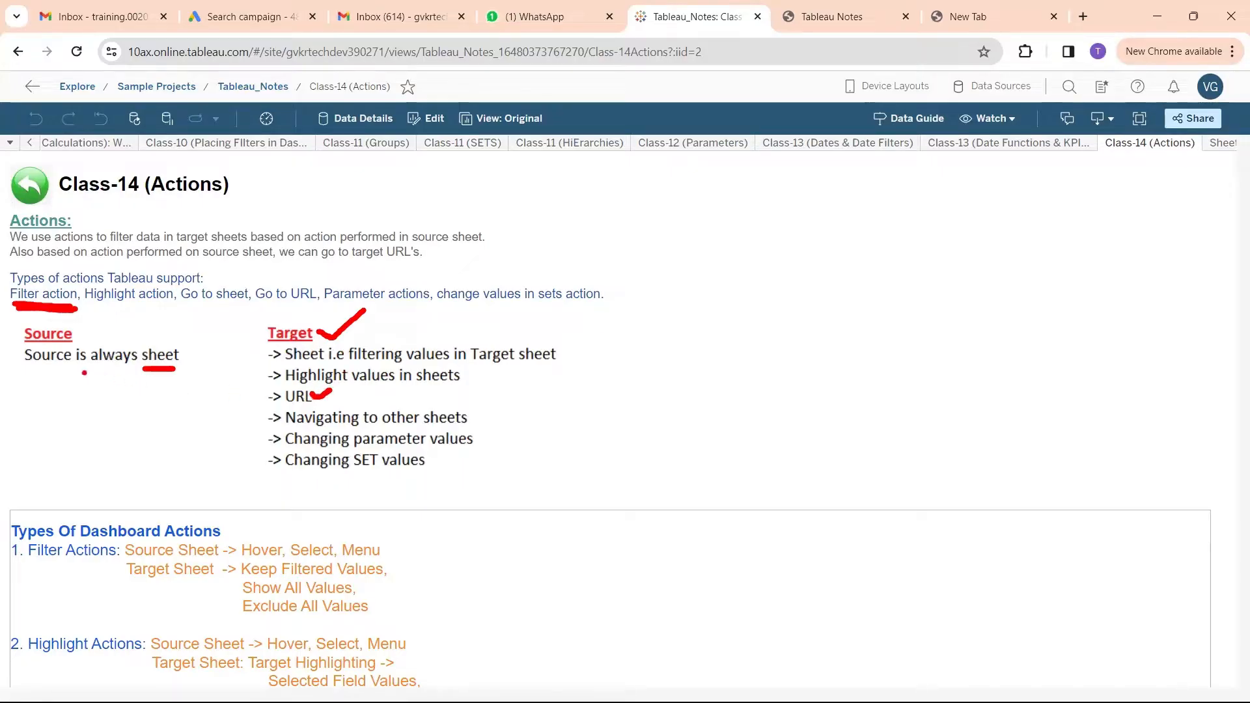
pyautogui.moveTo(45, 372); pyautogui.dragTo(161, 373)
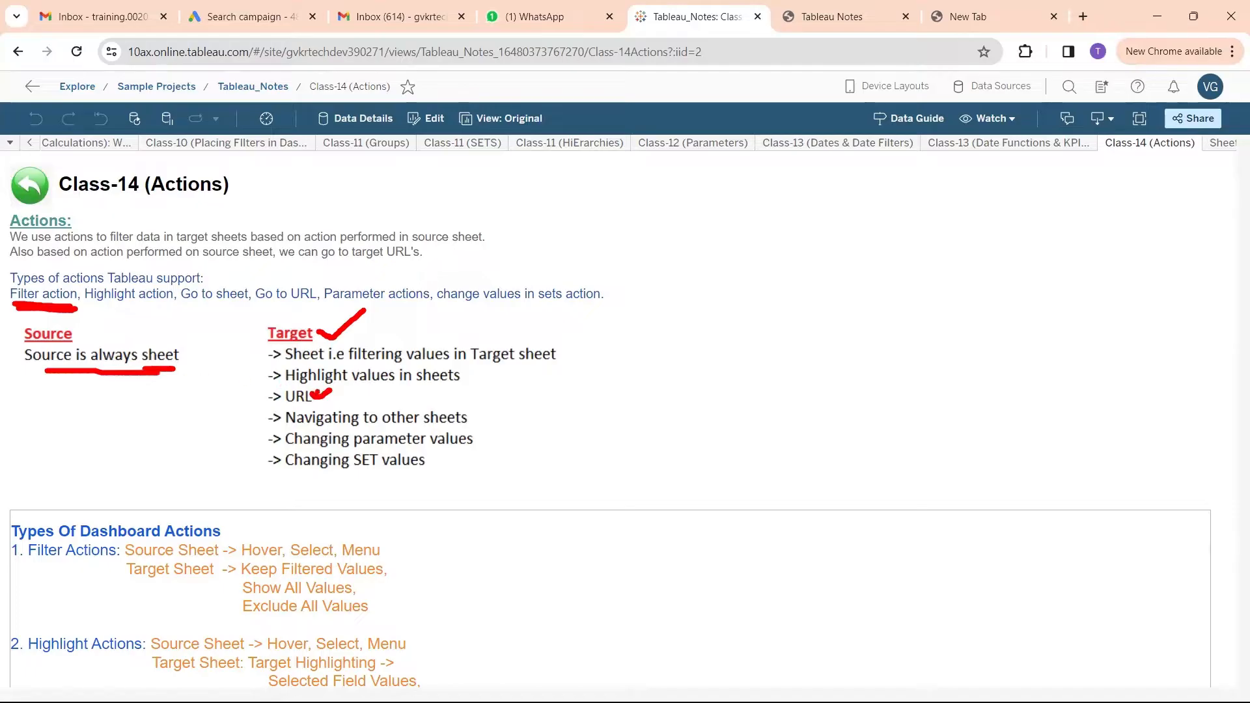
pyautogui.moveTo(313, 395)
pyautogui.mouseDown()
pyautogui.moveTo(321, 403)
pyautogui.moveTo(350, 385)
pyautogui.mouseUp()
# Underline "Go to sheet" and the Source text, and underline and tick "Navigating to other sheets" in the Target list.
pyautogui.moveTo(189, 311); pyautogui.dragTo(246, 307)
pyautogui.moveTo(300, 430)
pyautogui.mouseDown()
pyautogui.moveTo(468, 428)
pyautogui.moveTo(490, 408)
pyautogui.mouseUp()
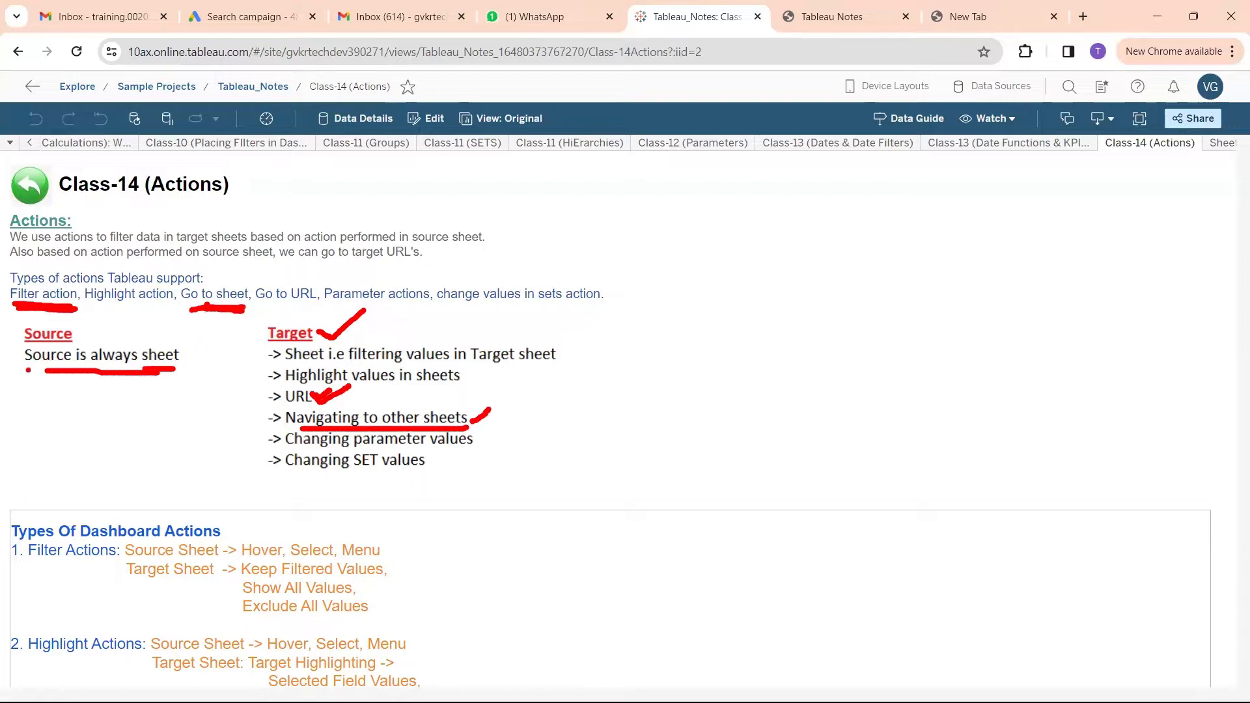
pyautogui.moveTo(29, 373); pyautogui.dragTo(87, 378)
pyautogui.moveTo(487, 413); pyautogui.dragTo(500, 400)
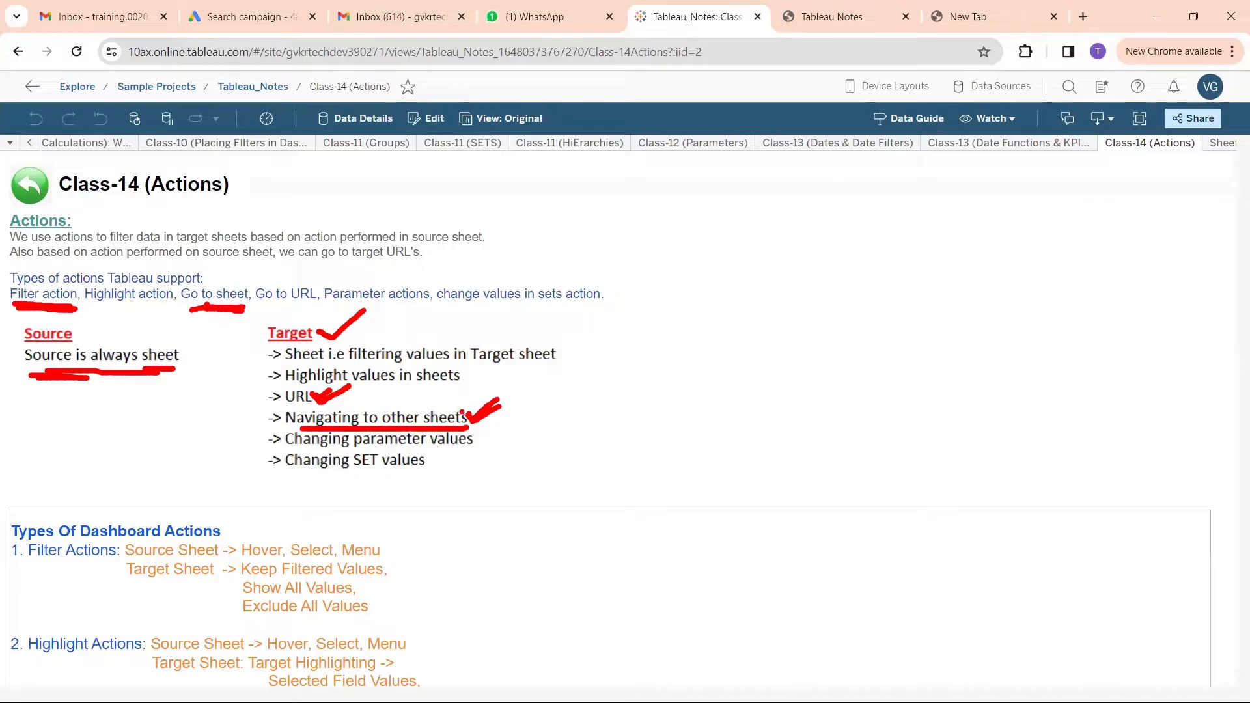
# Mark "Changing parameter values" and "Changing SET values" in the Target list with red underlines and lines leading to drawn shapes beside them.
pyautogui.moveTo(477, 441); pyautogui.dragTo(508, 427)
pyautogui.moveTo(373, 448)
pyautogui.mouseDown()
pyautogui.moveTo(610, 427)
pyautogui.moveTo(576, 420)
pyautogui.moveTo(615, 438)
pyautogui.moveTo(594, 441)
pyautogui.mouseUp()
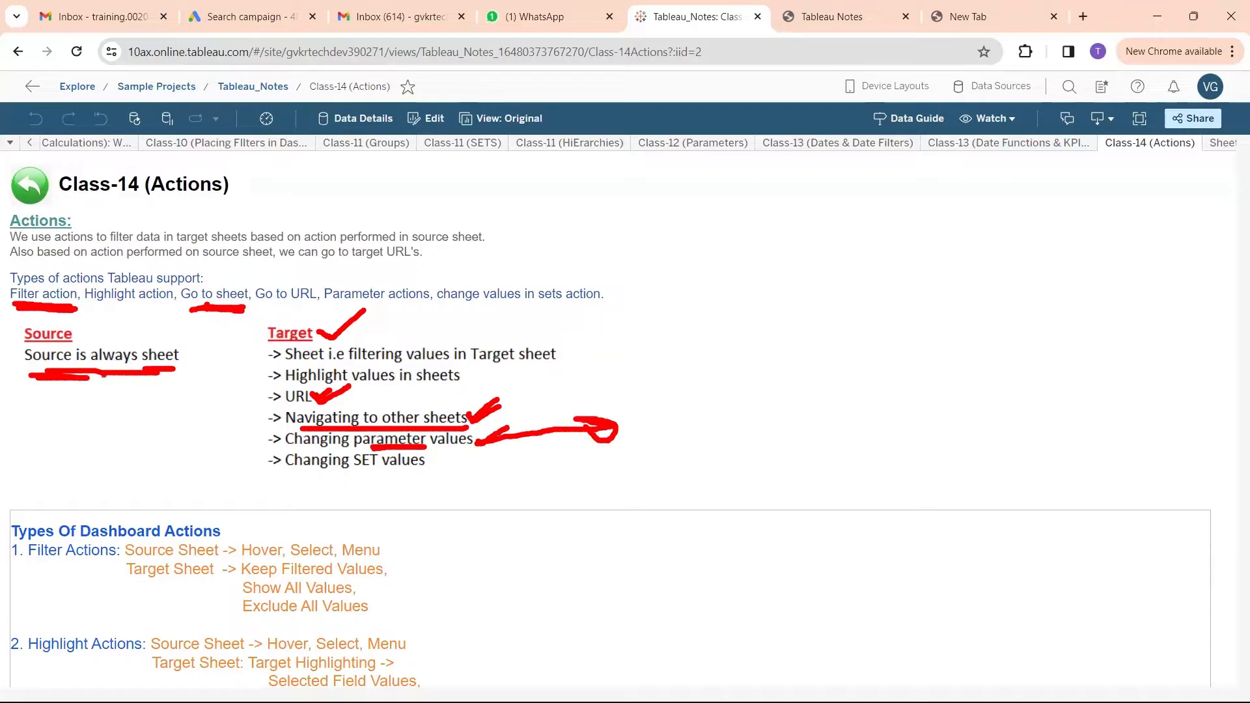
pyautogui.moveTo(32, 369); pyautogui.dragTo(95, 376)
pyautogui.moveTo(384, 450); pyautogui.dragTo(392, 451)
pyautogui.moveTo(316, 478)
pyautogui.mouseDown()
pyautogui.moveTo(428, 479)
pyautogui.moveTo(295, 480)
pyautogui.mouseUp()
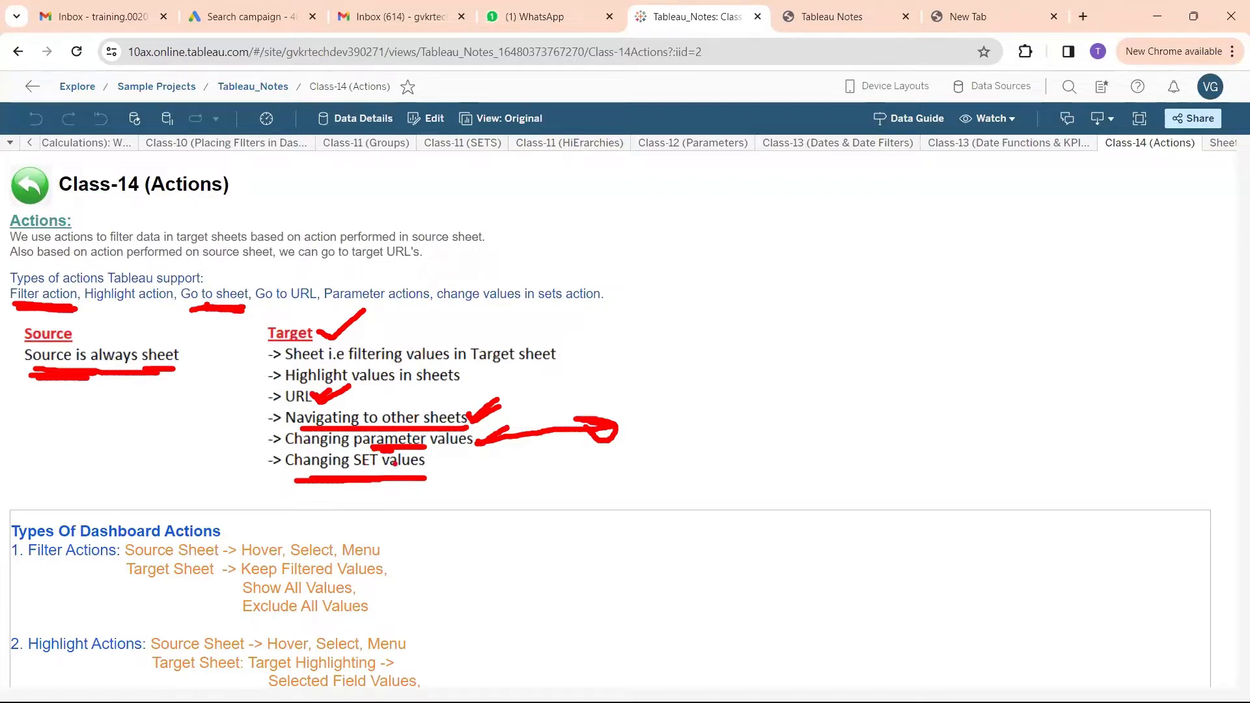
pyautogui.moveTo(430, 465)
pyautogui.mouseDown()
pyautogui.moveTo(540, 463)
pyautogui.moveTo(495, 455)
pyautogui.moveTo(505, 478)
pyautogui.mouseUp()
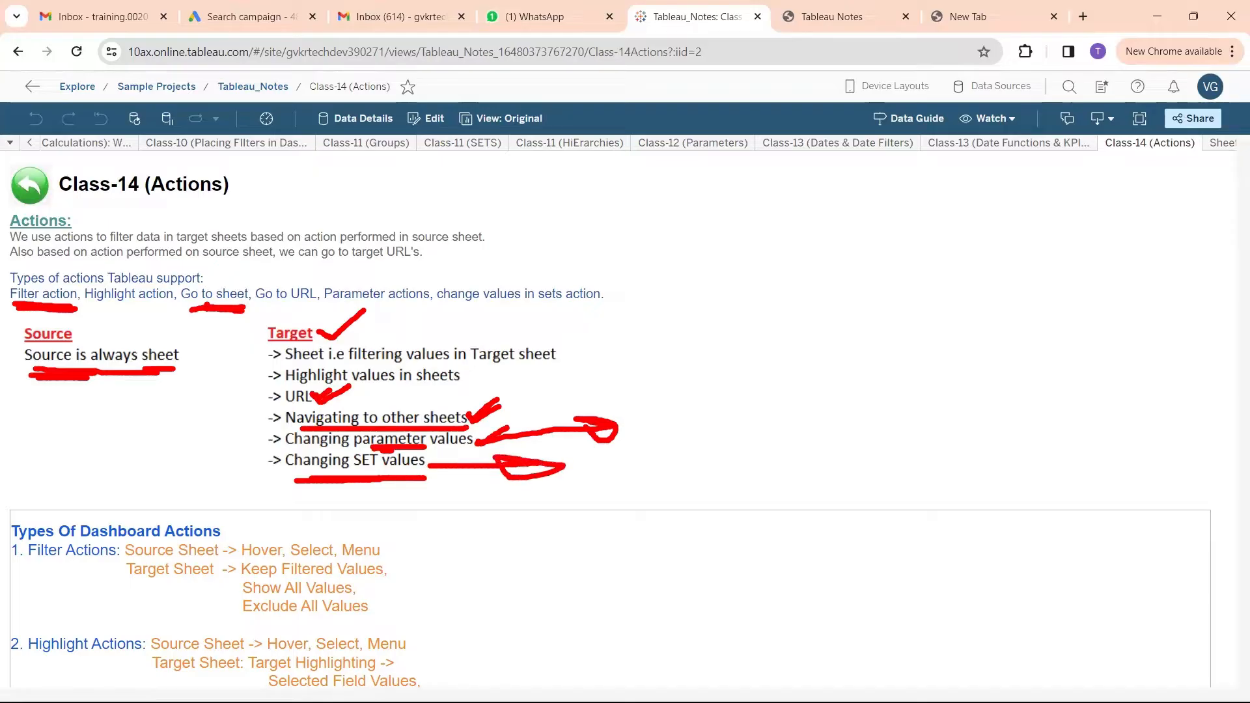
# Draw a red arrow pointing up to the "Source is always sheet" text.
pyautogui.moveTo(117, 383); pyautogui.dragTo(241, 479)
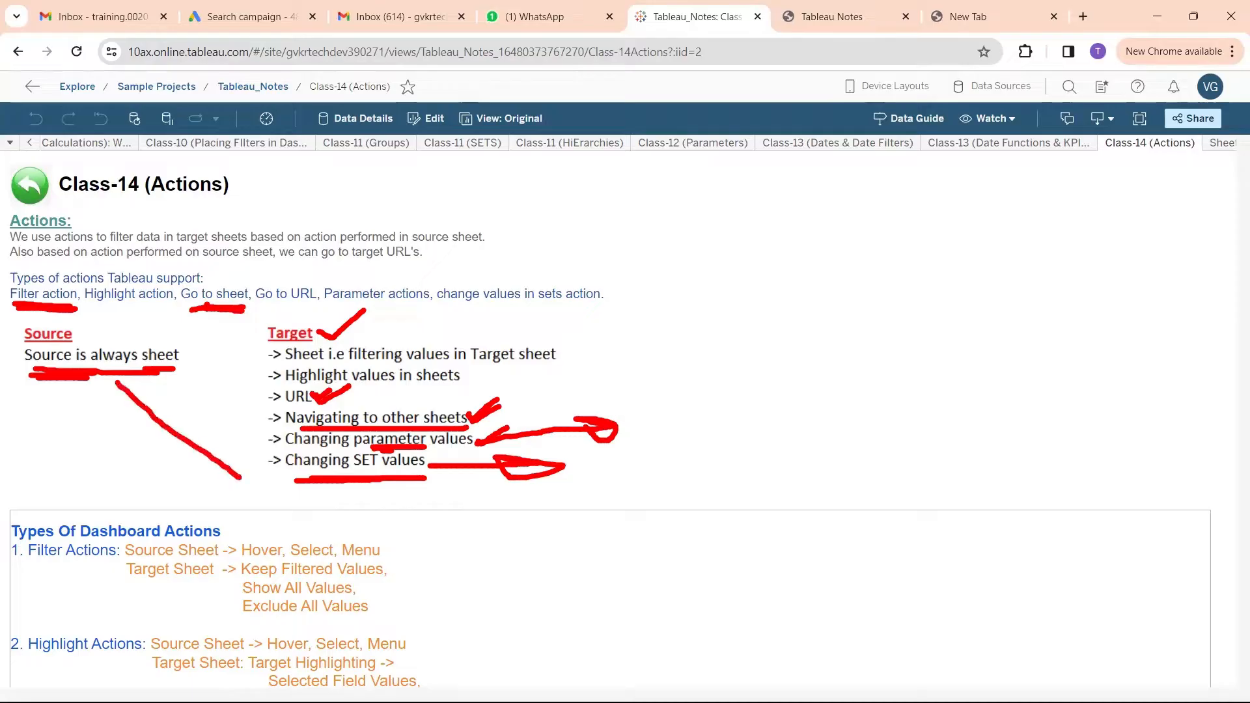
pyautogui.moveTo(119, 385); pyautogui.dragTo(122, 407)
pyautogui.moveTo(123, 385)
pyautogui.mouseDown()
pyautogui.moveTo(148, 400)
pyautogui.moveTo(121, 405)
pyautogui.mouseUp()
# Underline the Highlight, Go to URL, Parameter and change set values actions in the action types list, and clear all markings.
pyautogui.moveTo(104, 306); pyautogui.dragTo(167, 306)
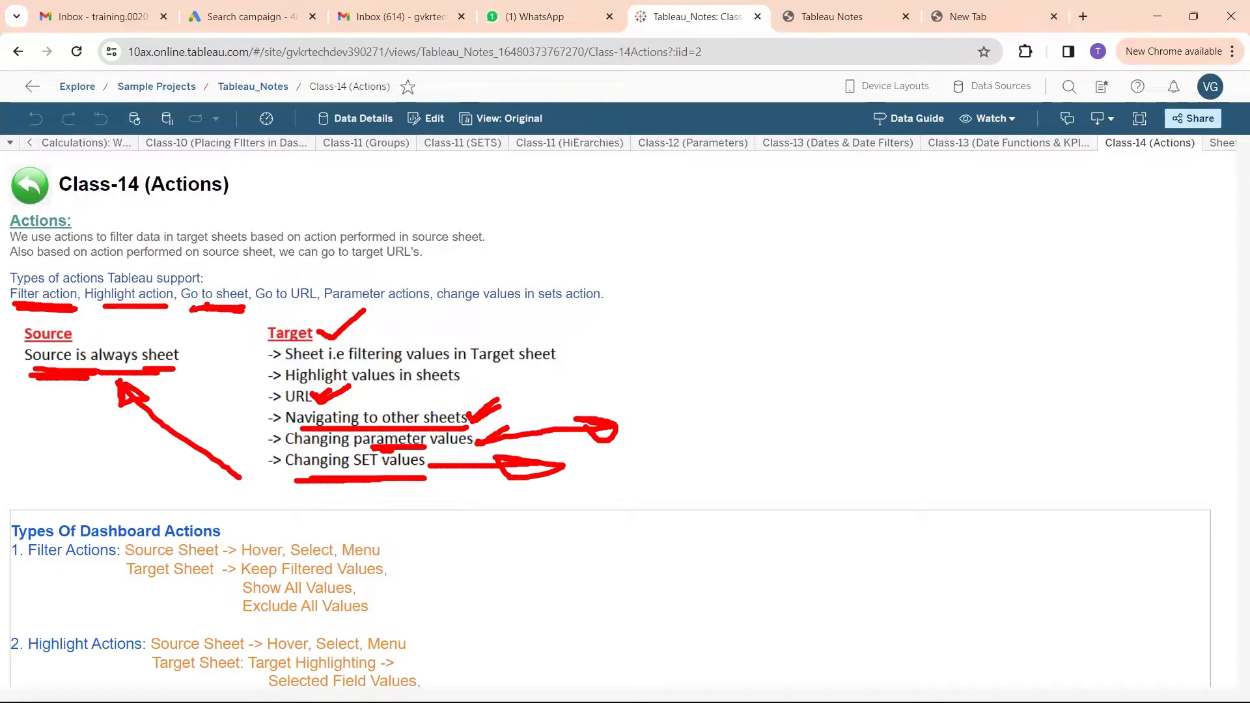
pyautogui.moveTo(244, 308); pyautogui.dragTo(589, 307)
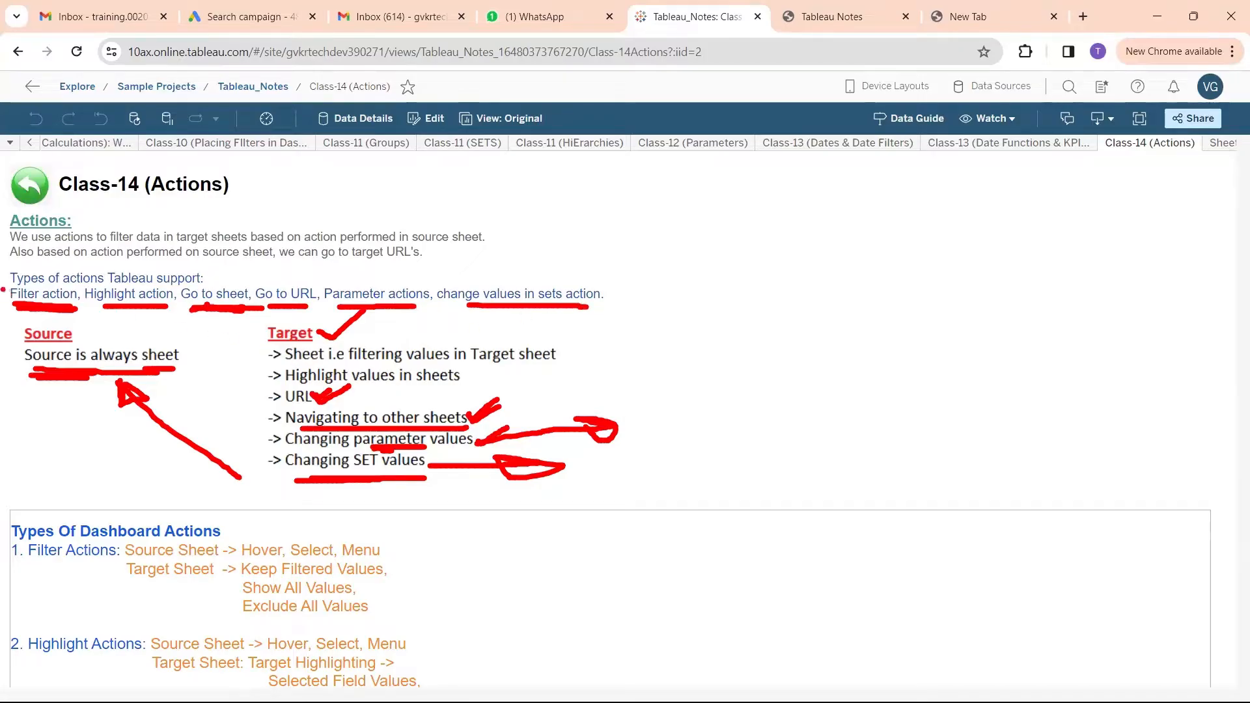
pyautogui.moveTo(3, 289)
pyautogui.mouseDown()
pyautogui.moveTo(13, 308)
pyautogui.moveTo(96, 288)
pyautogui.moveTo(3, 283)
pyautogui.mouseUp()
pyautogui.press('Escape')
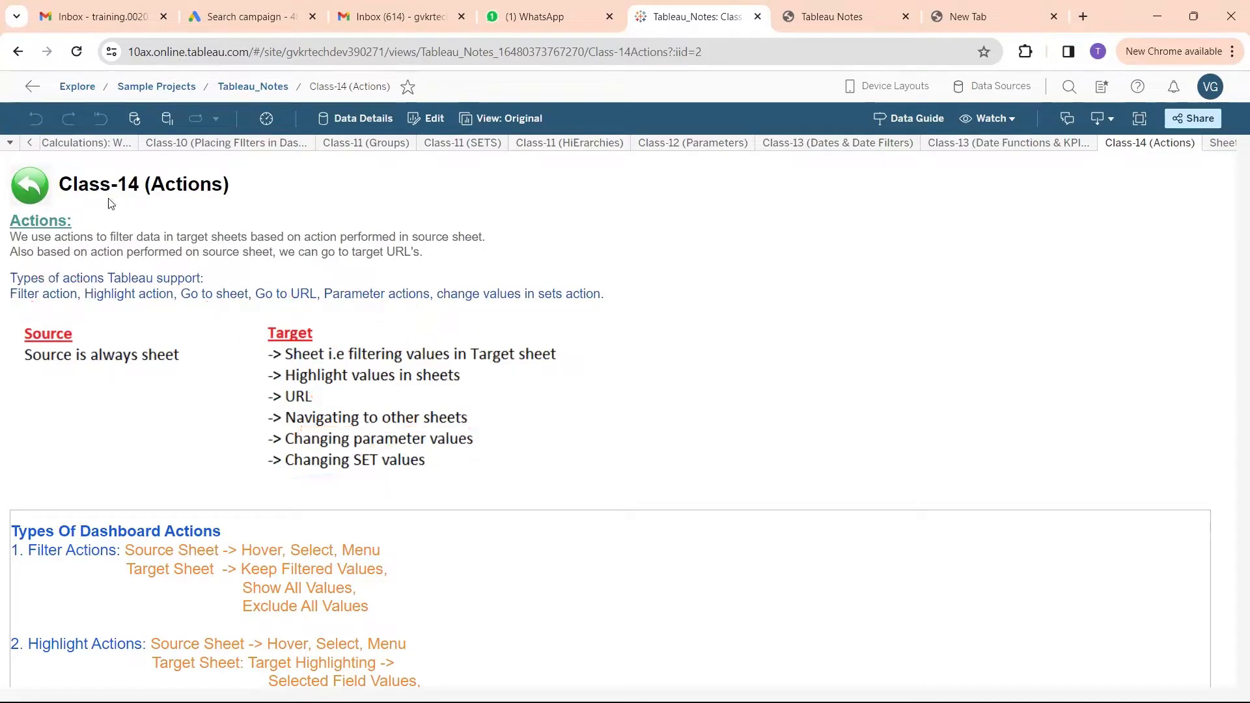
# Review the types of dashboard actions and the 1Q filter action example with its source sheet and target sheets.
pyautogui.scroll(-2, 412, 295)
pyautogui.scroll(1, 412, 294)
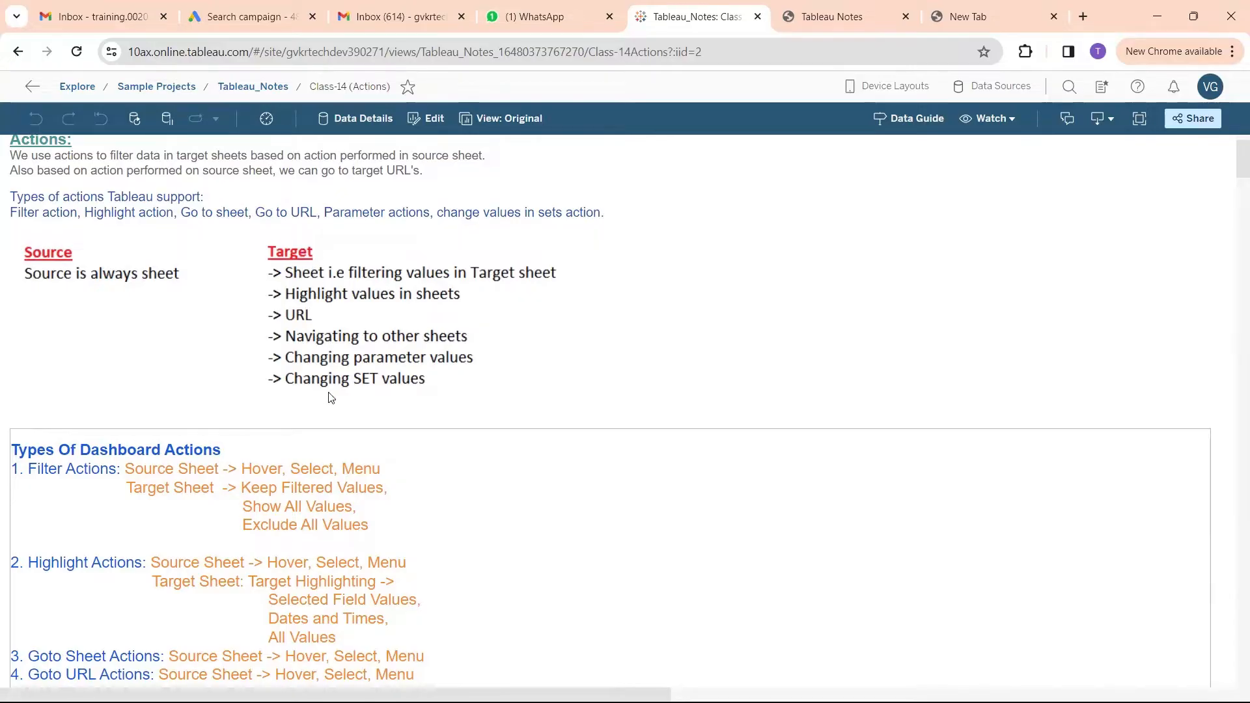
pyautogui.scroll(-3, 329, 399)
pyautogui.scroll(-6, 330, 399)
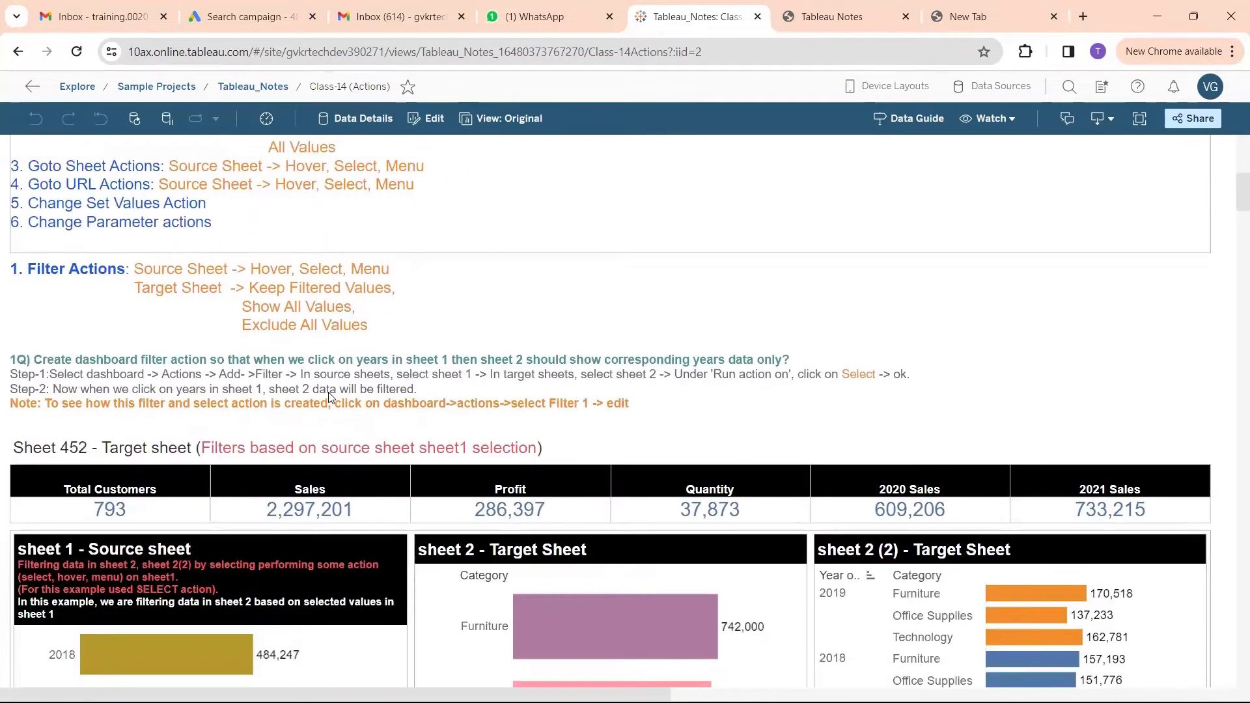
pyautogui.scroll(-1, 332, 398)
pyautogui.scroll(1, 331, 398)
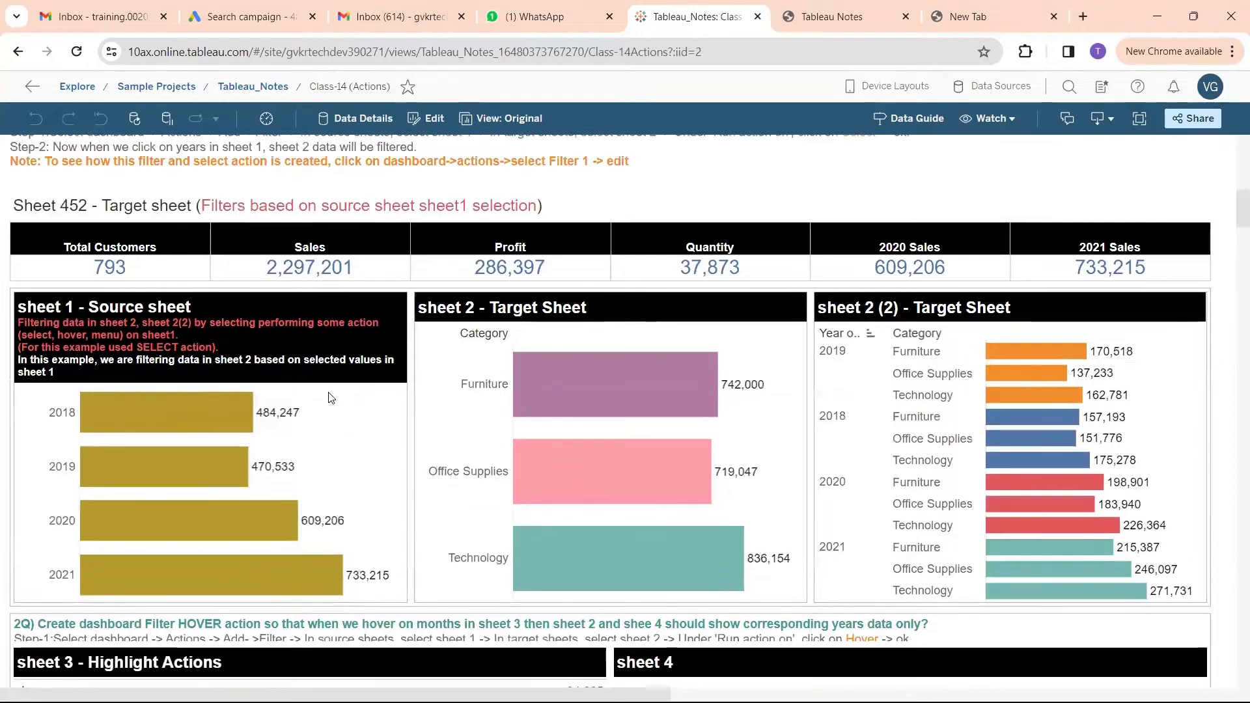
pyautogui.scroll(-1, 331, 397)
pyautogui.scroll(-1, 332, 398)
pyautogui.scroll(1, 330, 398)
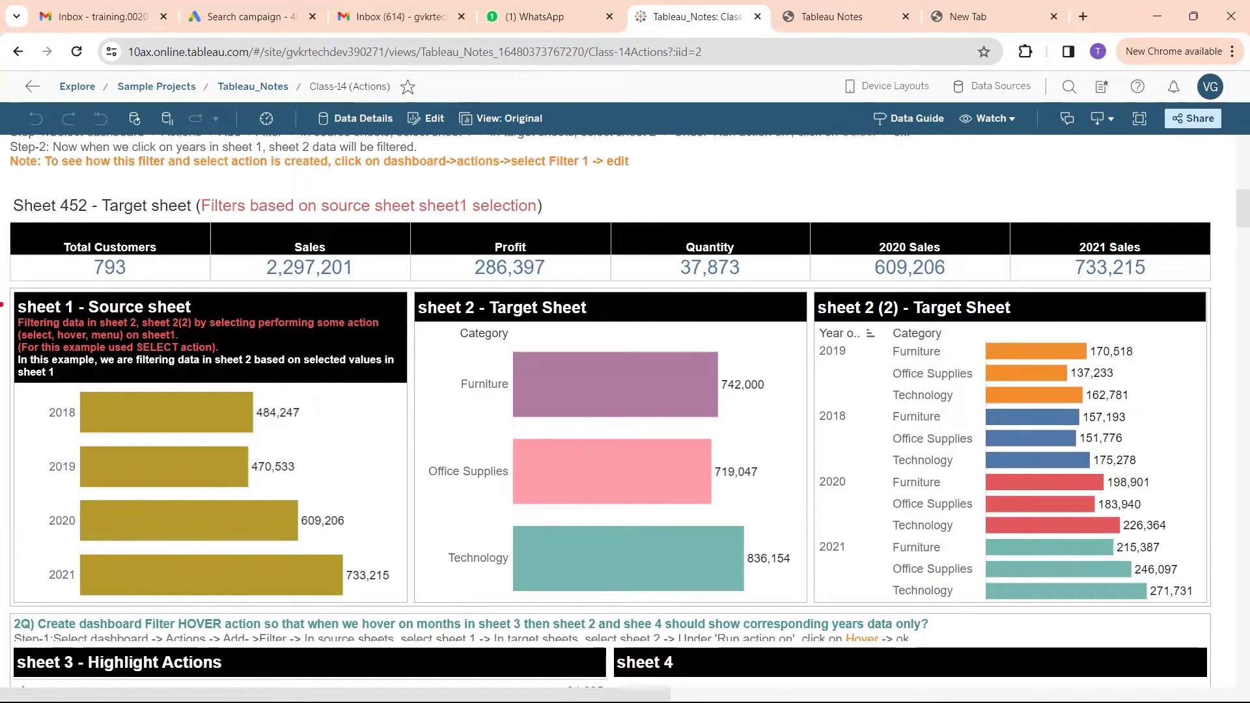
# Circle the sheet 1 source title in red, tick target sheets 2 and 2 (2), and circle 452 in the Sheet 452 title.
pyautogui.moveTo(9, 294)
pyautogui.mouseDown()
pyautogui.moveTo(8, 337)
pyautogui.moveTo(59, 281)
pyautogui.moveTo(3, 280)
pyautogui.mouseUp()
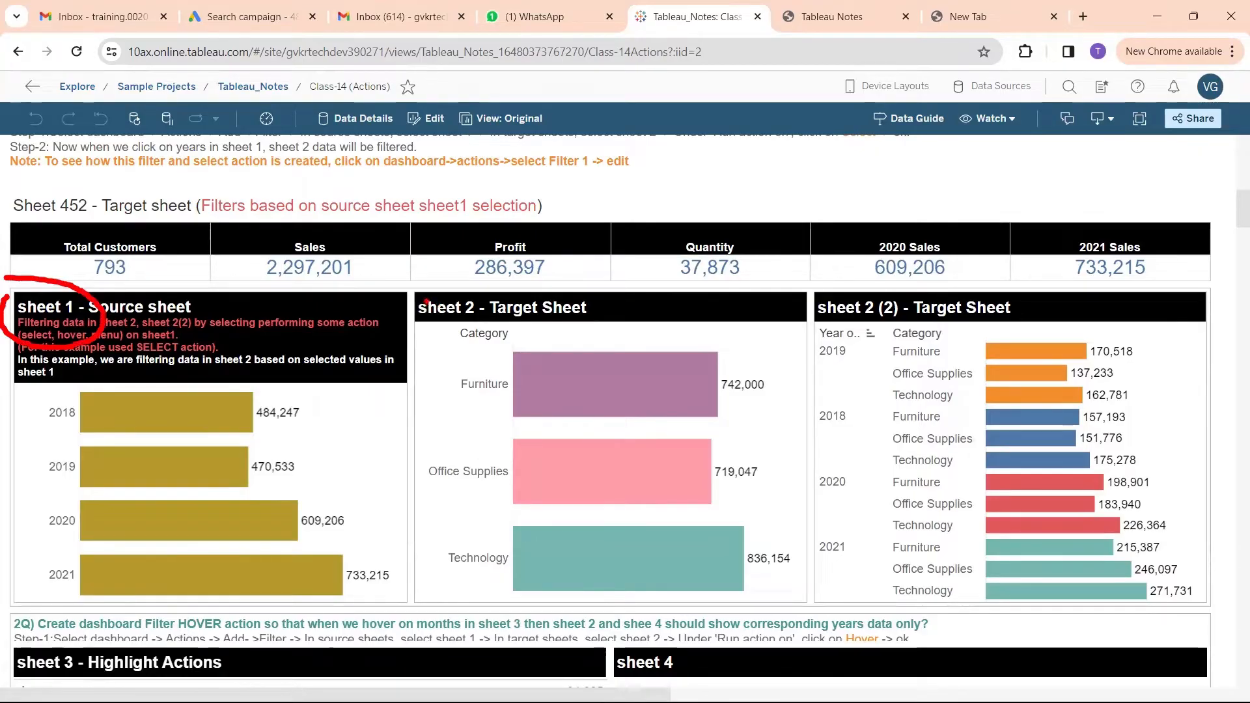
pyautogui.moveTo(451, 301); pyautogui.dragTo(466, 286)
pyautogui.moveTo(818, 292); pyautogui.dragTo(837, 276)
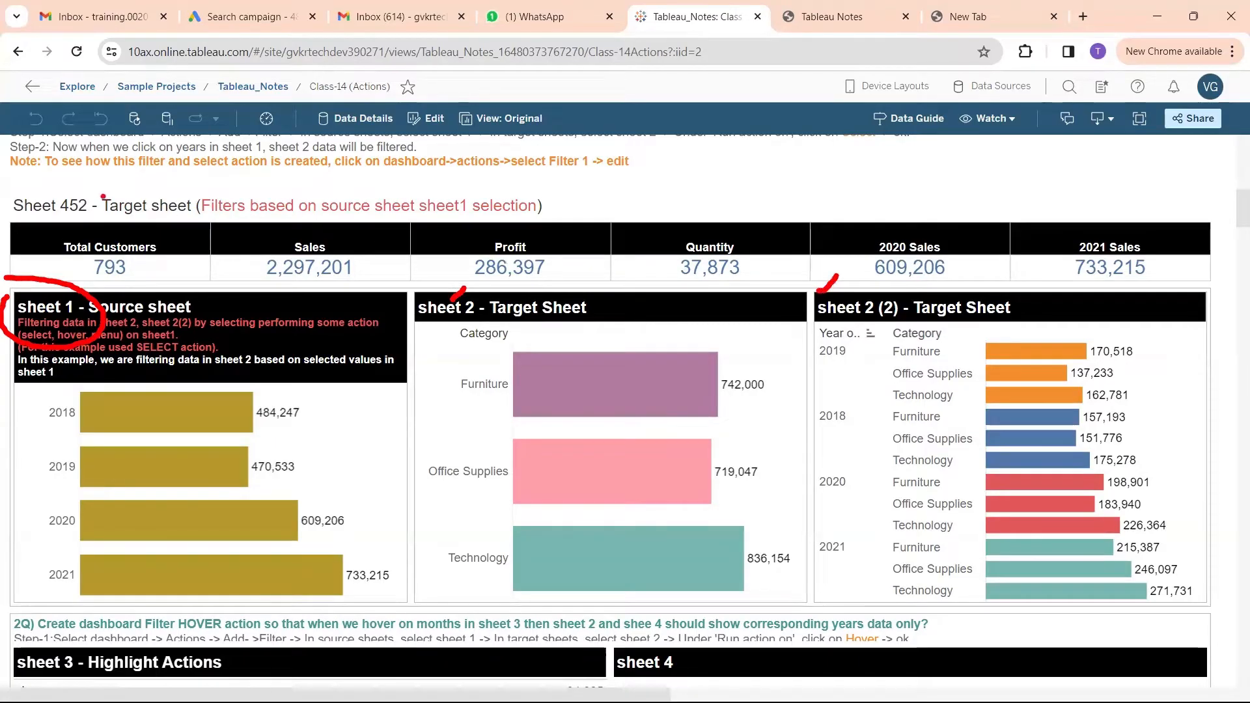
pyautogui.moveTo(67, 193)
pyautogui.mouseDown()
pyautogui.moveTo(64, 229)
pyautogui.moveTo(57, 195)
pyautogui.mouseUp()
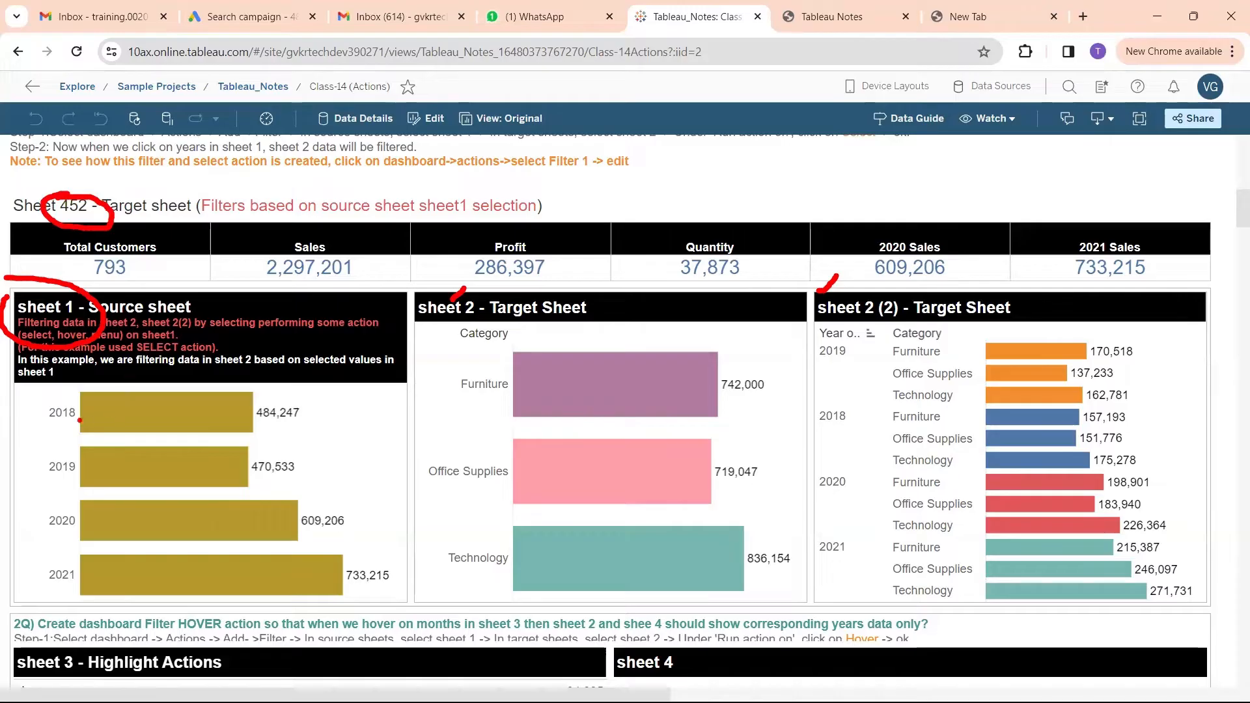
# Circle the 2018 label in sheet 1 and the Sales total in Sheet 452, and connect them with a red arrow.
pyautogui.moveTo(42, 404)
pyautogui.mouseDown()
pyautogui.moveTo(35, 431)
pyautogui.moveTo(91, 438)
pyautogui.moveTo(89, 399)
pyautogui.moveTo(43, 395)
pyautogui.mouseUp()
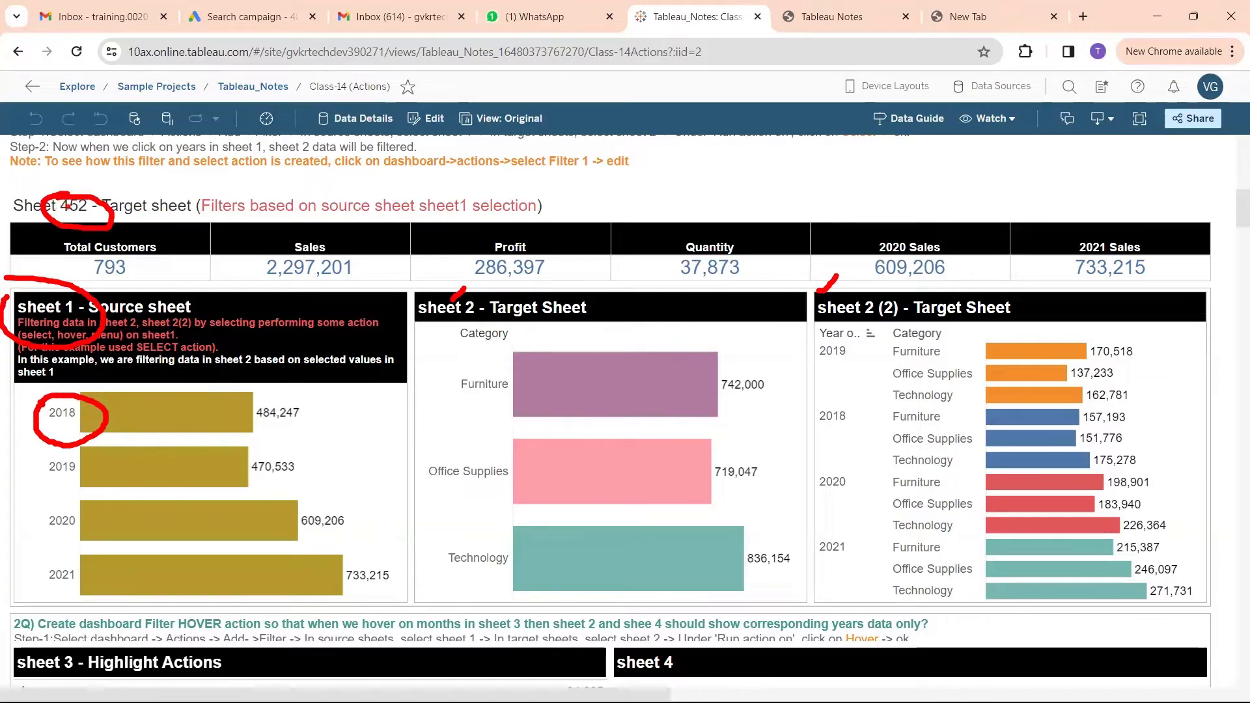
pyautogui.moveTo(90, 209); pyautogui.dragTo(121, 191)
pyautogui.moveTo(296, 238)
pyautogui.mouseDown()
pyautogui.moveTo(297, 312)
pyautogui.moveTo(335, 234)
pyautogui.moveTo(286, 235)
pyautogui.mouseUp()
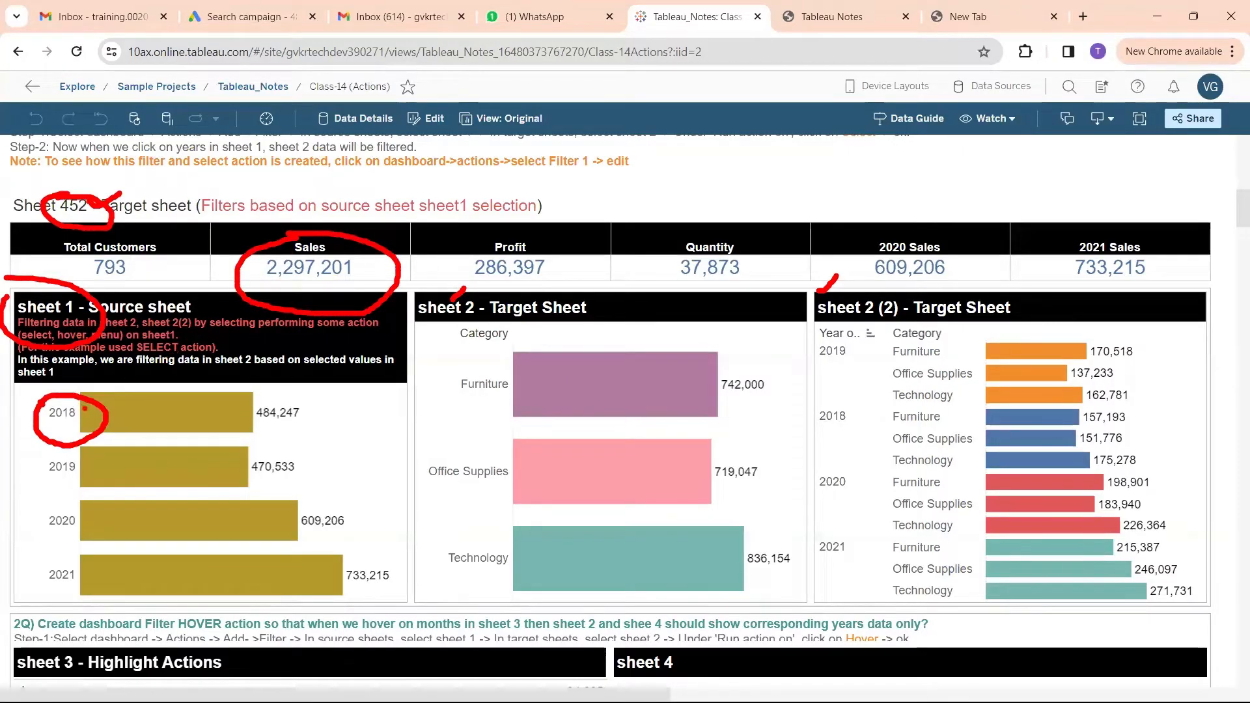
pyautogui.moveTo(84, 408)
pyautogui.mouseDown()
pyautogui.moveTo(185, 381)
pyautogui.moveTo(272, 312)
pyautogui.moveTo(267, 293)
pyautogui.moveTo(301, 309)
pyautogui.mouseUp()
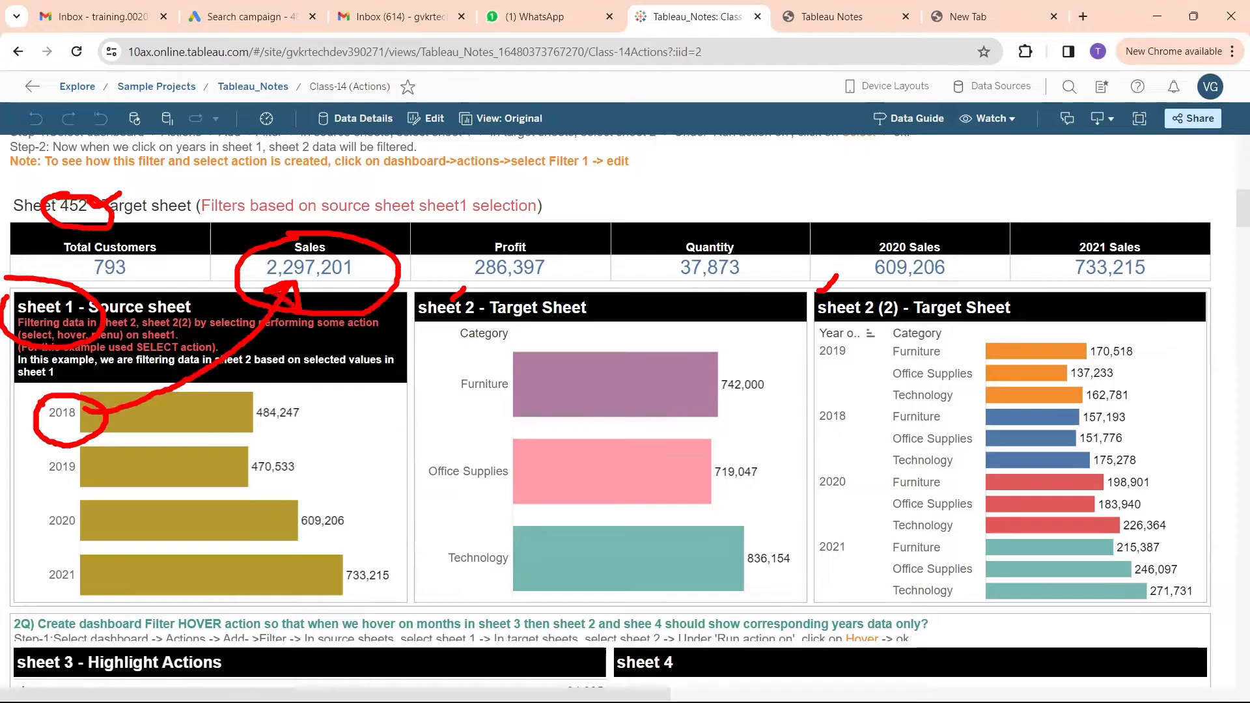
# Circle 2018 again and the 2020 label in sheet 1, and draw a red arrow from 2020 along its bar.
pyautogui.moveTo(45, 399)
pyautogui.mouseDown()
pyautogui.moveTo(117, 420)
pyautogui.moveTo(52, 399)
pyautogui.mouseUp()
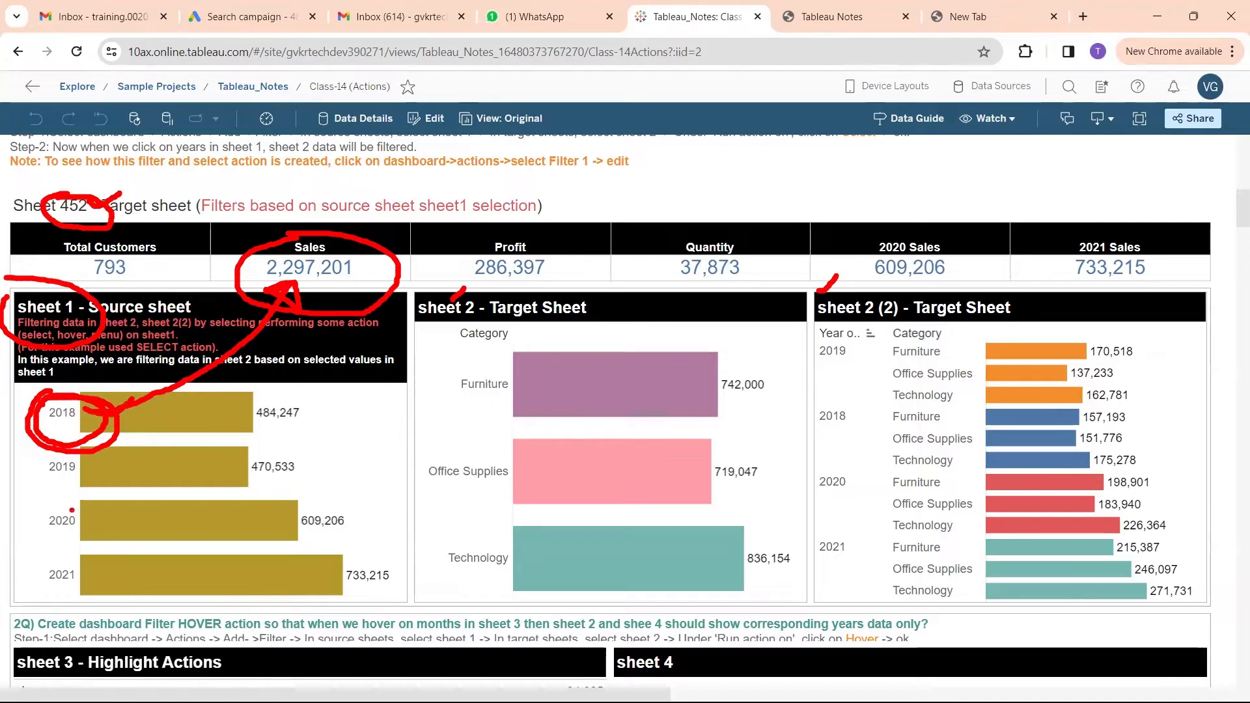
pyautogui.moveTo(63, 512)
pyautogui.mouseDown()
pyautogui.moveTo(29, 522)
pyautogui.moveTo(59, 557)
pyautogui.moveTo(120, 531)
pyautogui.moveTo(62, 507)
pyautogui.mouseUp()
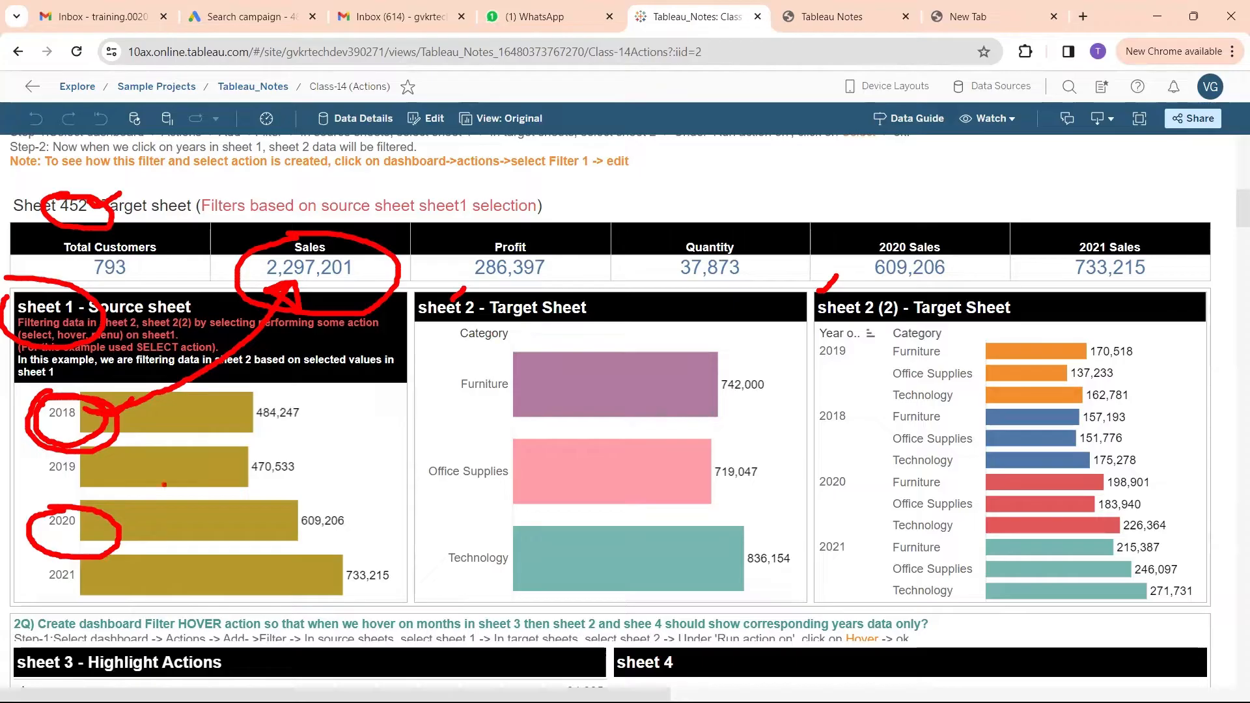
pyautogui.moveTo(121, 532)
pyautogui.mouseDown()
pyautogui.moveTo(218, 507)
pyautogui.moveTo(208, 534)
pyautogui.mouseUp()
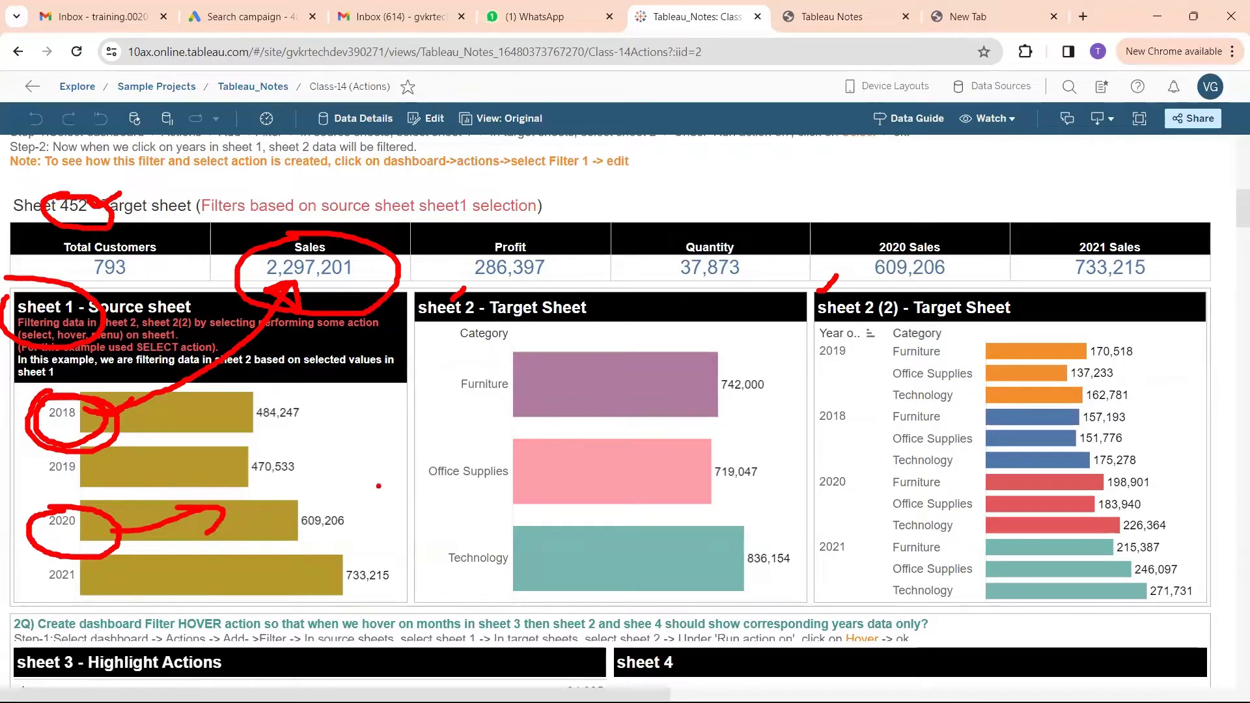
# Clear the old annotations, select the 2019 bar in sheet 1, and link the circled 2019 label to the circled Sales total with a red arrow.
pyautogui.press('Escape')
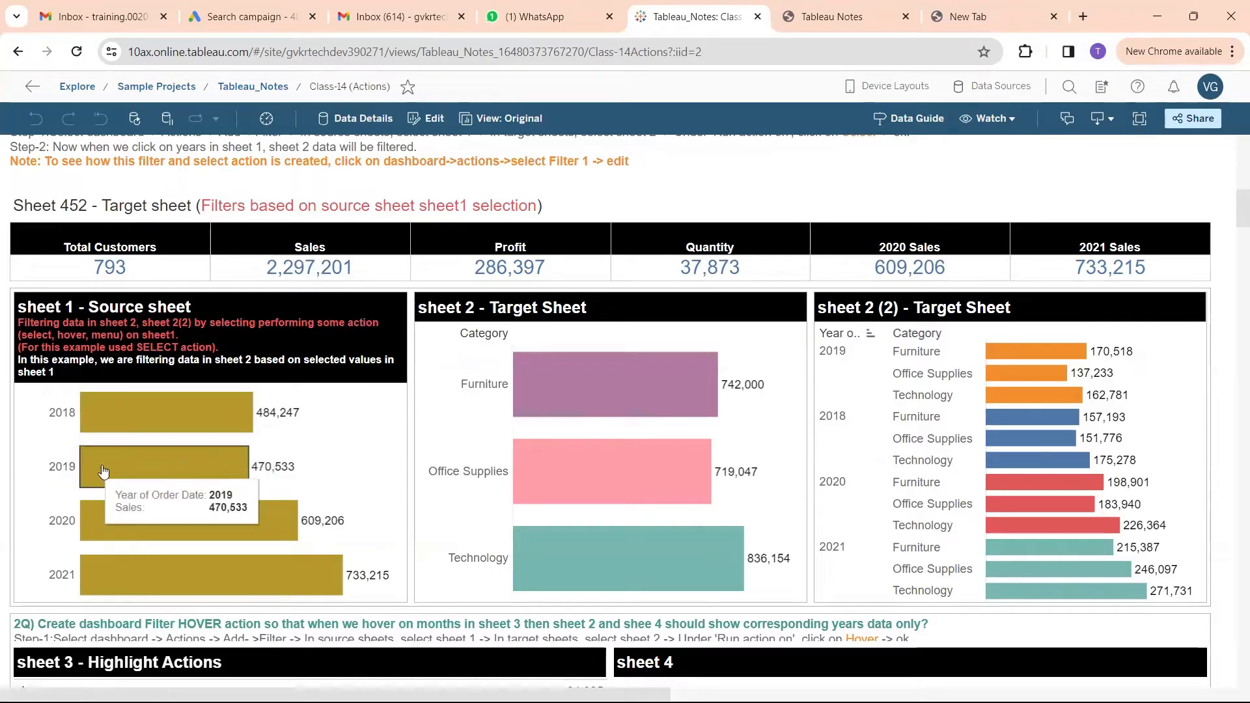
pyautogui.click(131, 465)
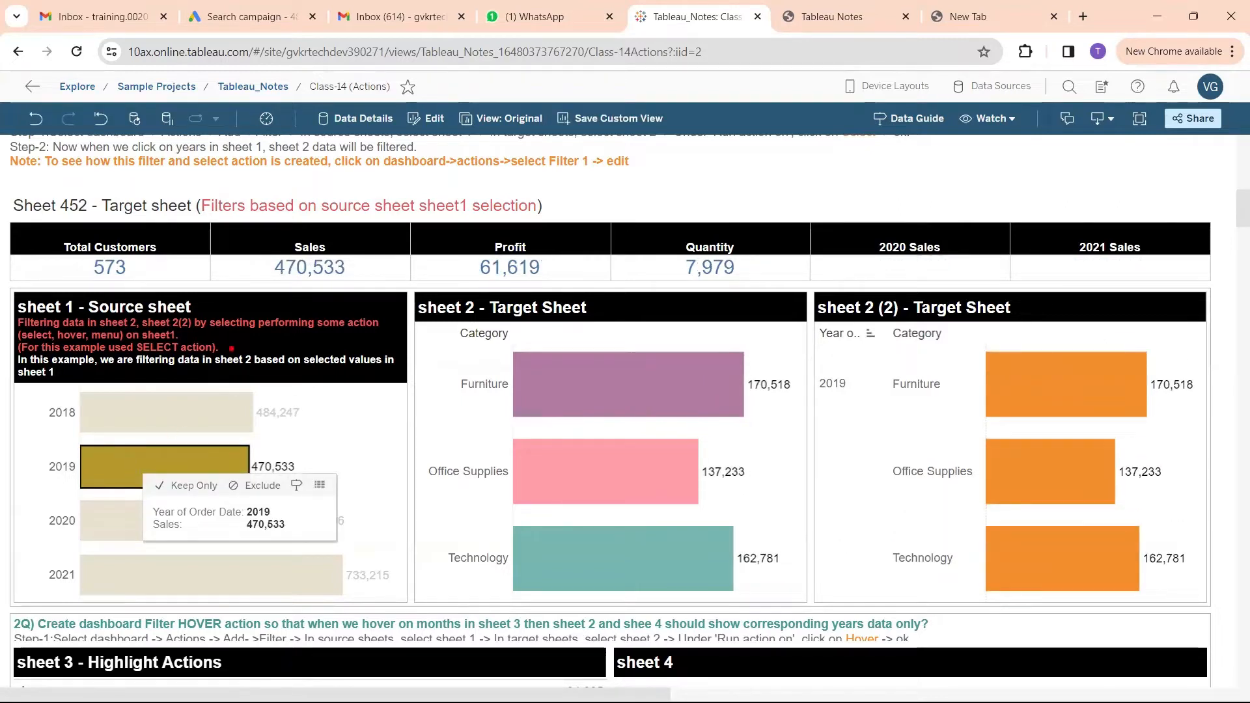
pyautogui.moveTo(256, 264)
pyautogui.mouseDown()
pyautogui.moveTo(252, 274)
pyautogui.moveTo(342, 302)
pyautogui.moveTo(332, 229)
pyautogui.moveTo(264, 260)
pyautogui.mouseUp()
pyautogui.moveTo(57, 448)
pyautogui.mouseDown()
pyautogui.moveTo(88, 505)
pyautogui.moveTo(64, 441)
pyautogui.moveTo(152, 398)
pyautogui.moveTo(273, 300)
pyautogui.mouseUp()
pyautogui.moveTo(240, 301); pyautogui.dragTo(273, 299)
pyautogui.moveTo(274, 300); pyautogui.dragTo(276, 335)
# Underline in red the Profit, Quantity and Total Customers values, the sheet 2 title, its Furniture bar and the 2019 bar in sheet 1.
pyautogui.moveTo(435, 283); pyautogui.dragTo(554, 285)
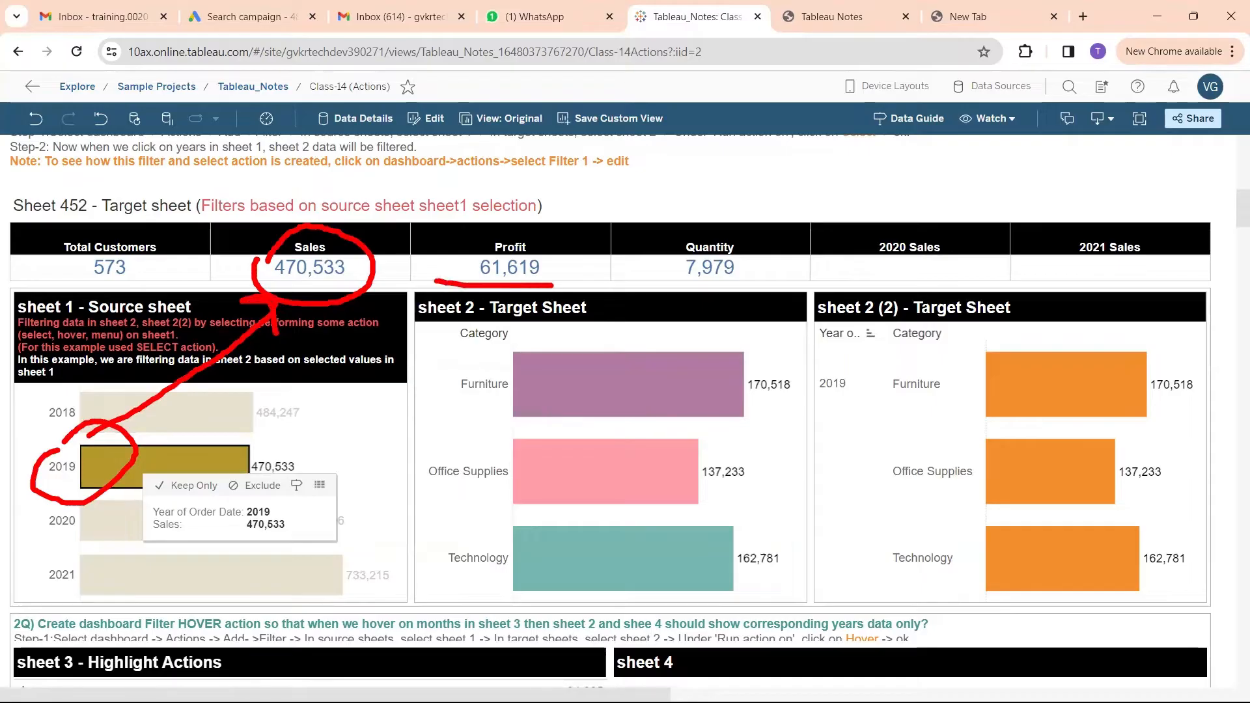
pyautogui.moveTo(652, 288); pyautogui.dragTo(750, 282)
pyautogui.moveTo(72, 292); pyautogui.dragTo(148, 287)
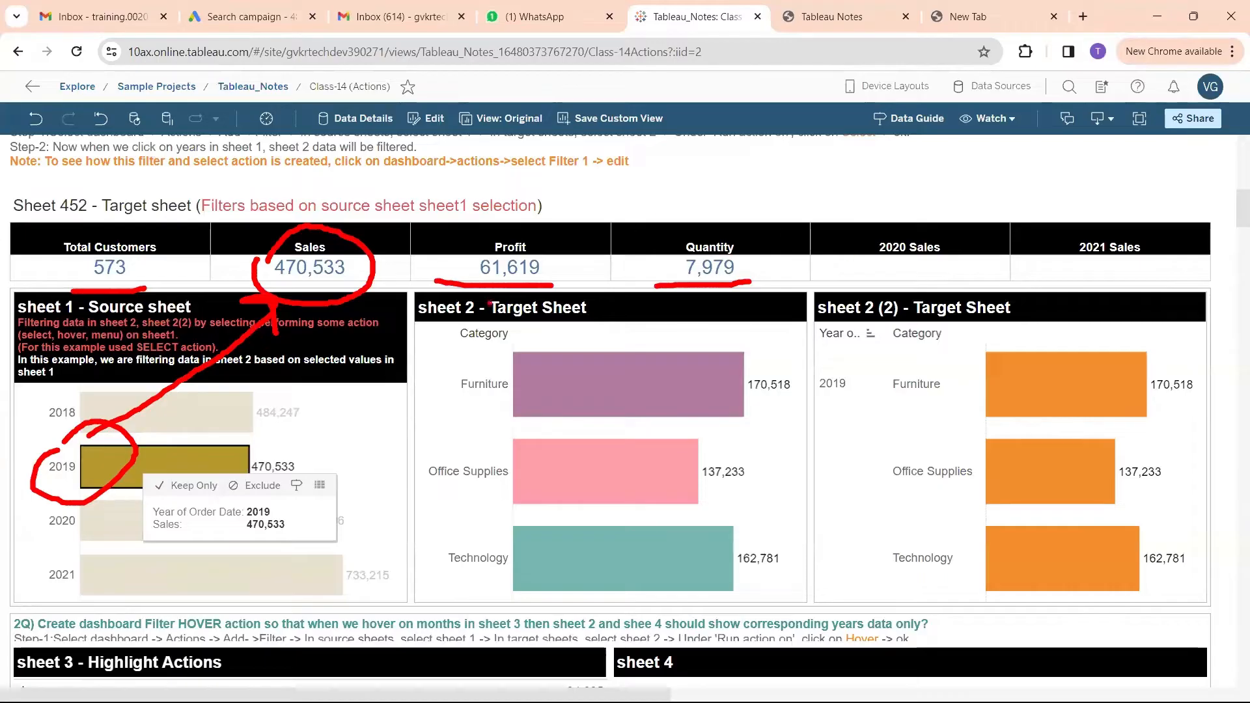
pyautogui.moveTo(434, 329)
pyautogui.mouseDown()
pyautogui.moveTo(567, 336)
pyautogui.moveTo(442, 335)
pyautogui.mouseUp()
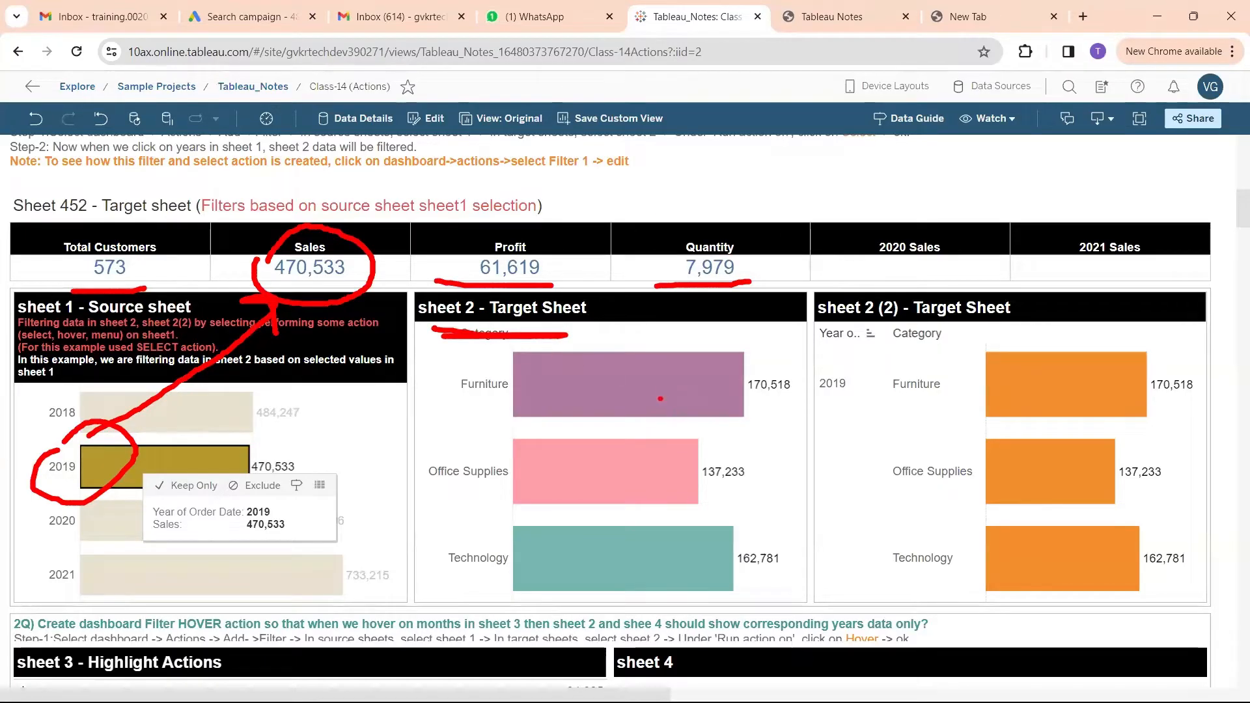
pyautogui.moveTo(467, 410); pyautogui.dragTo(757, 407)
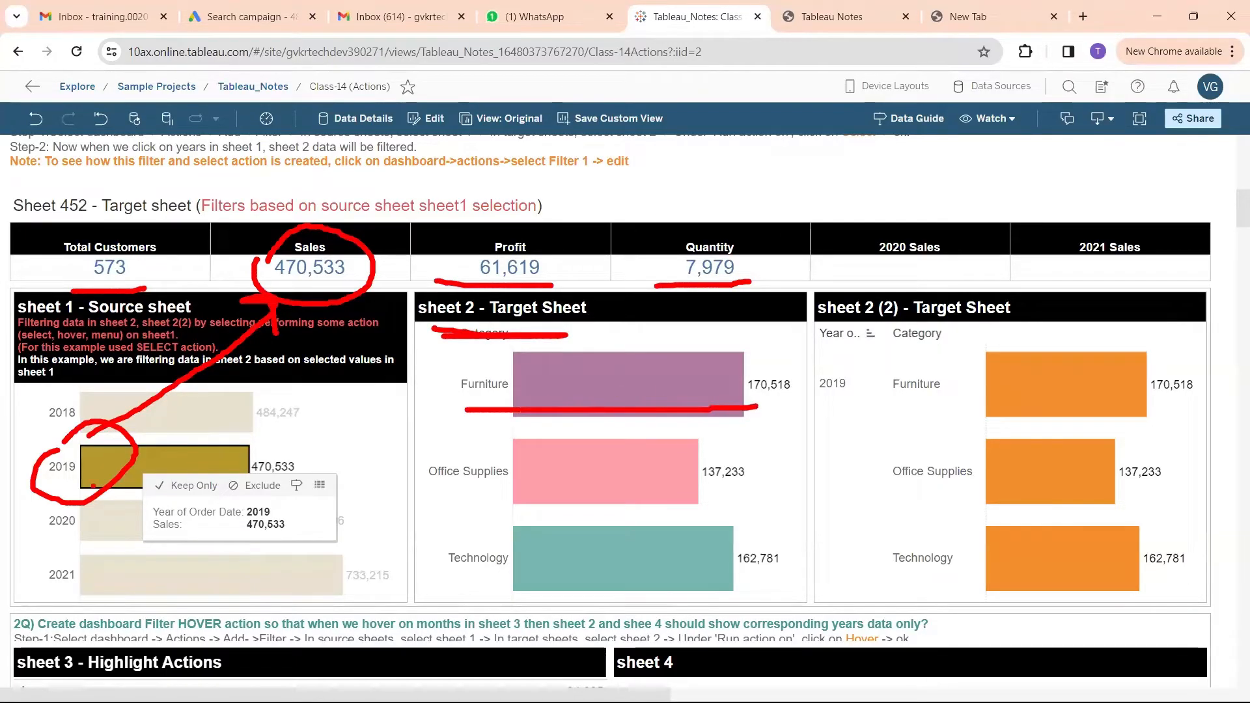
pyautogui.moveTo(86, 482); pyautogui.dragTo(135, 478)
# Clear the annotations and the 2019 selection, and demonstrate the filter action by selecting and deselecting the 2019 label in sheet 1.
pyautogui.press('Escape')
pyautogui.click(231, 466)
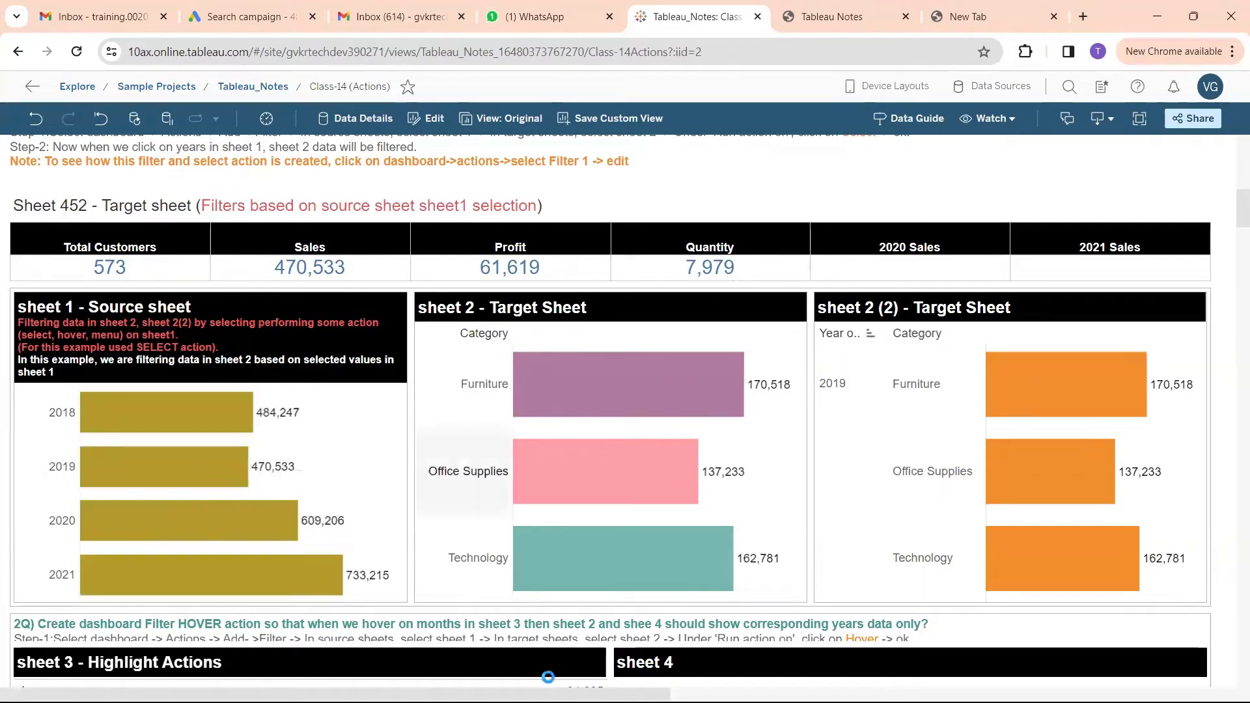
pyautogui.moveTo(636, 684)
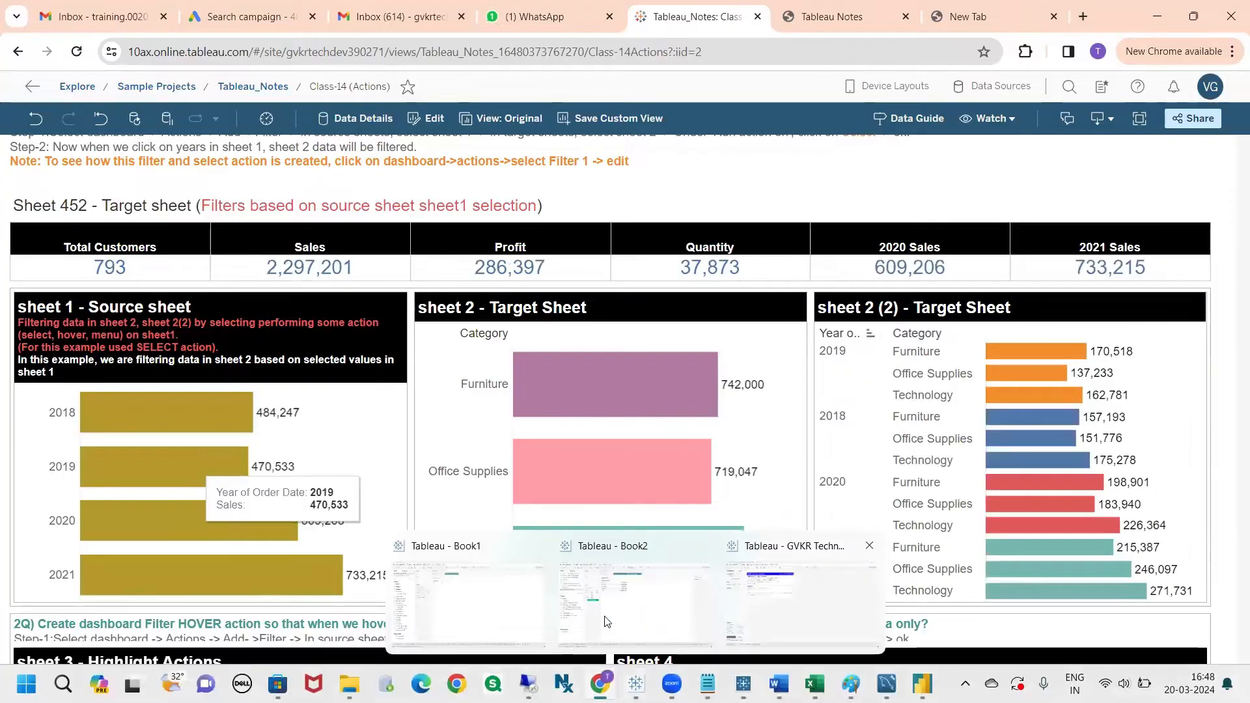
pyautogui.click(645, 602)
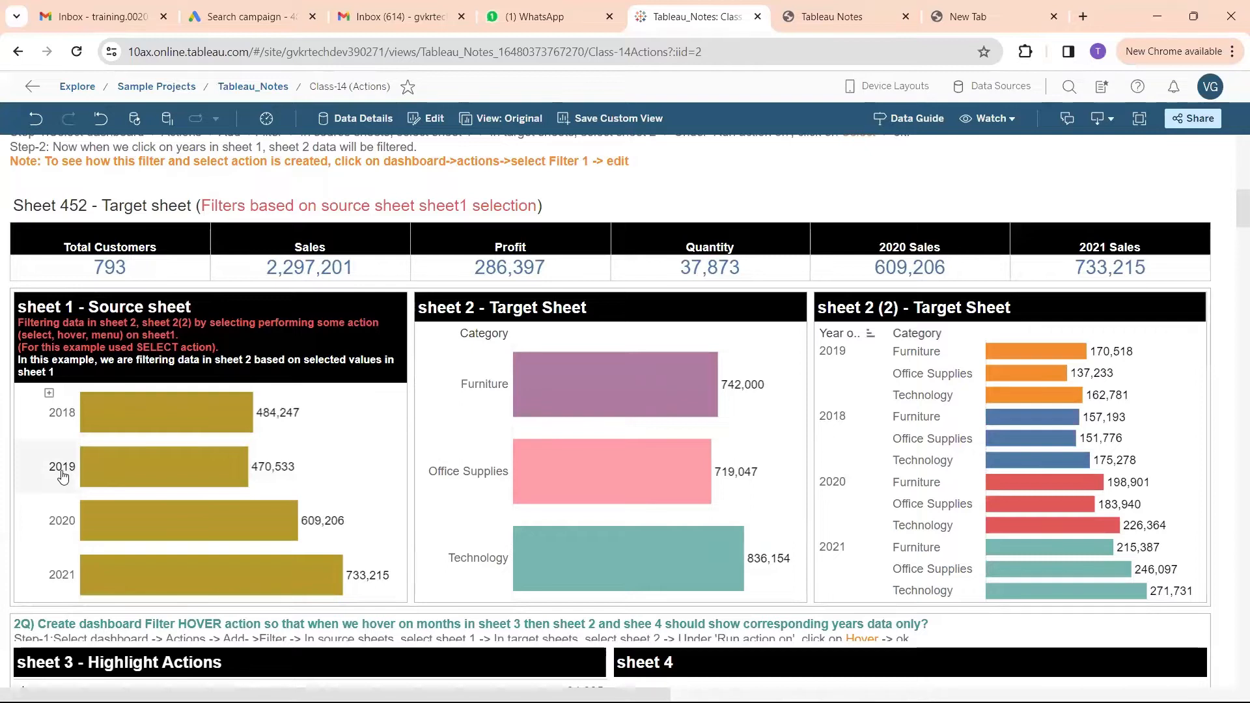
pyautogui.click(63, 475)
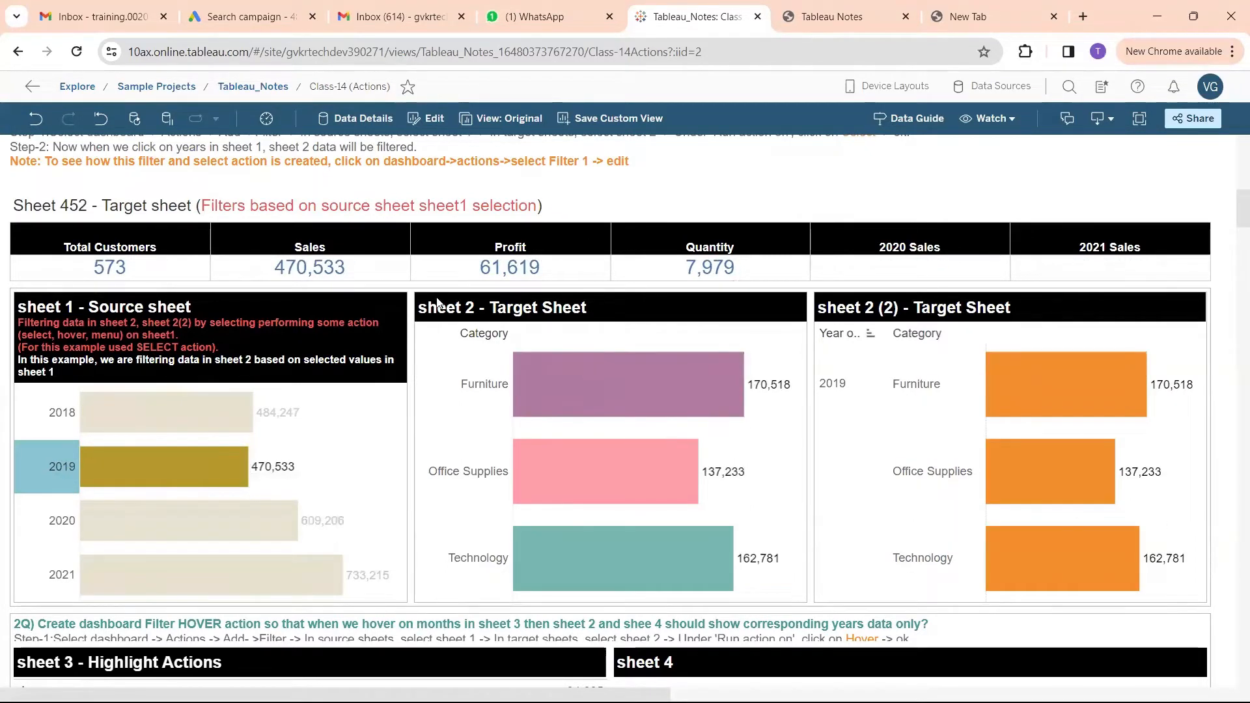
pyautogui.click(53, 473)
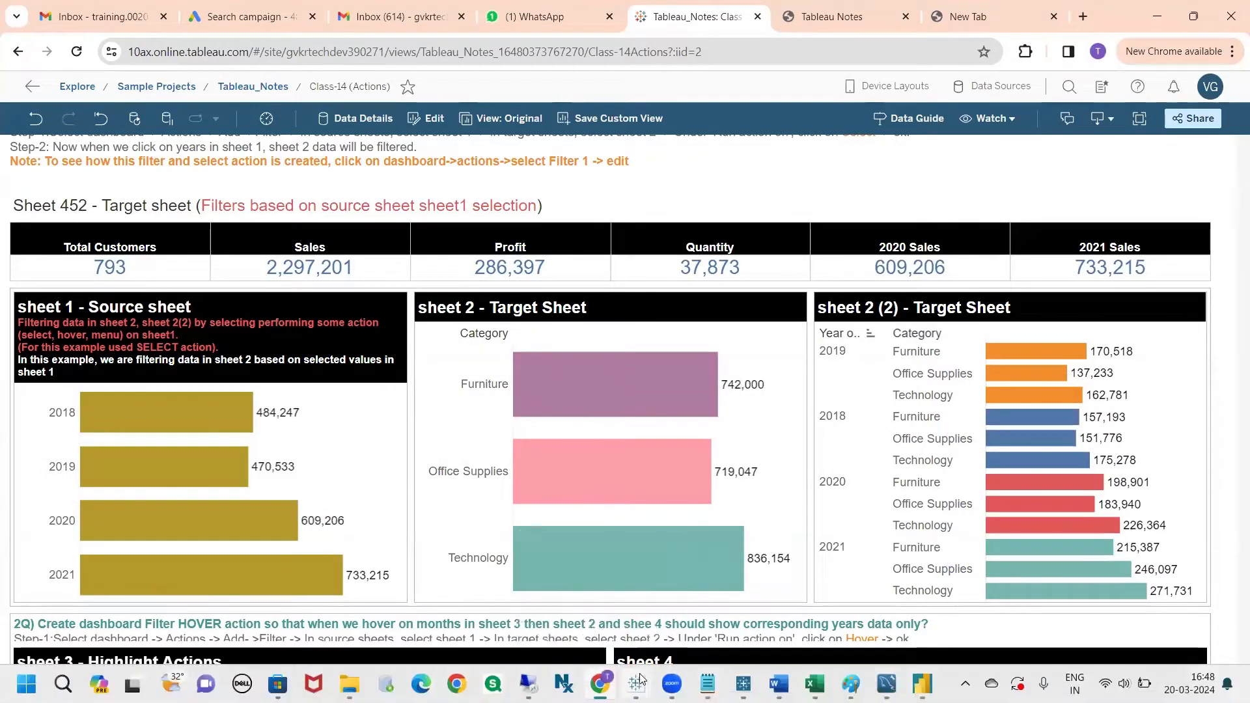
# Switch to the Book2 workbook in Tableau Desktop and add a worksheet with the year of Order Date on Rows.
pyautogui.moveTo(636, 694)
pyautogui.click(653, 572)
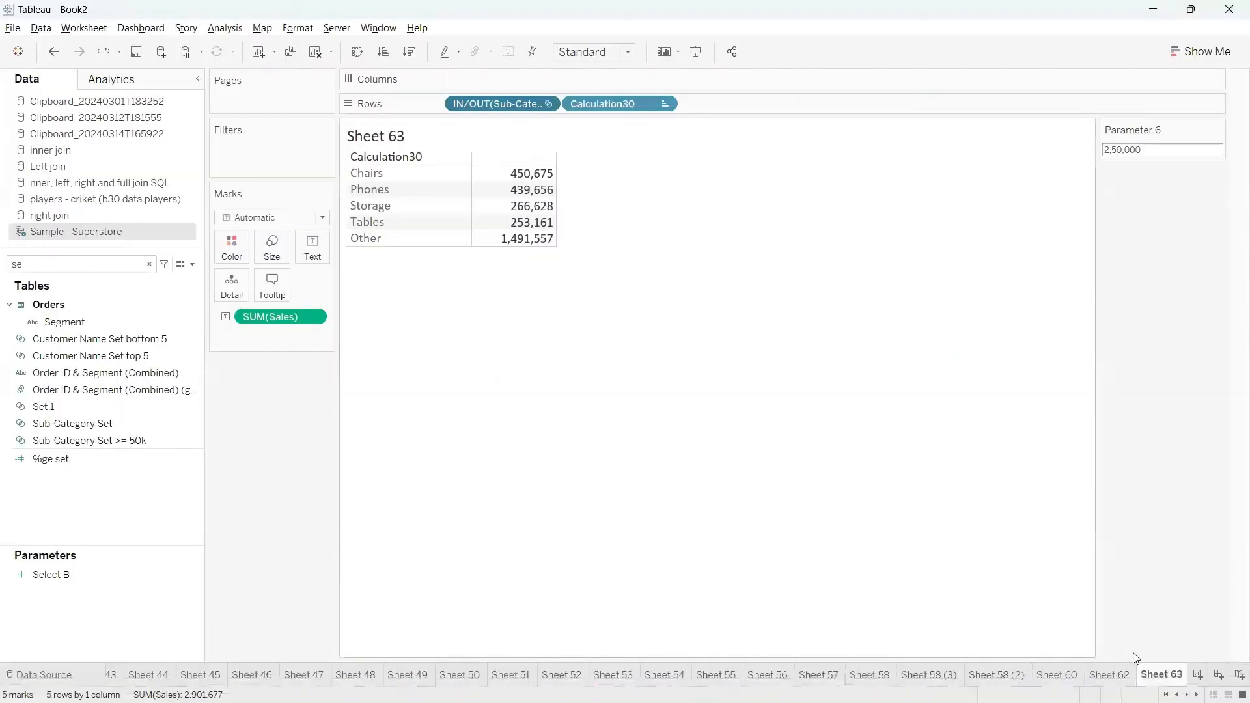
pyautogui.click(1196, 675)
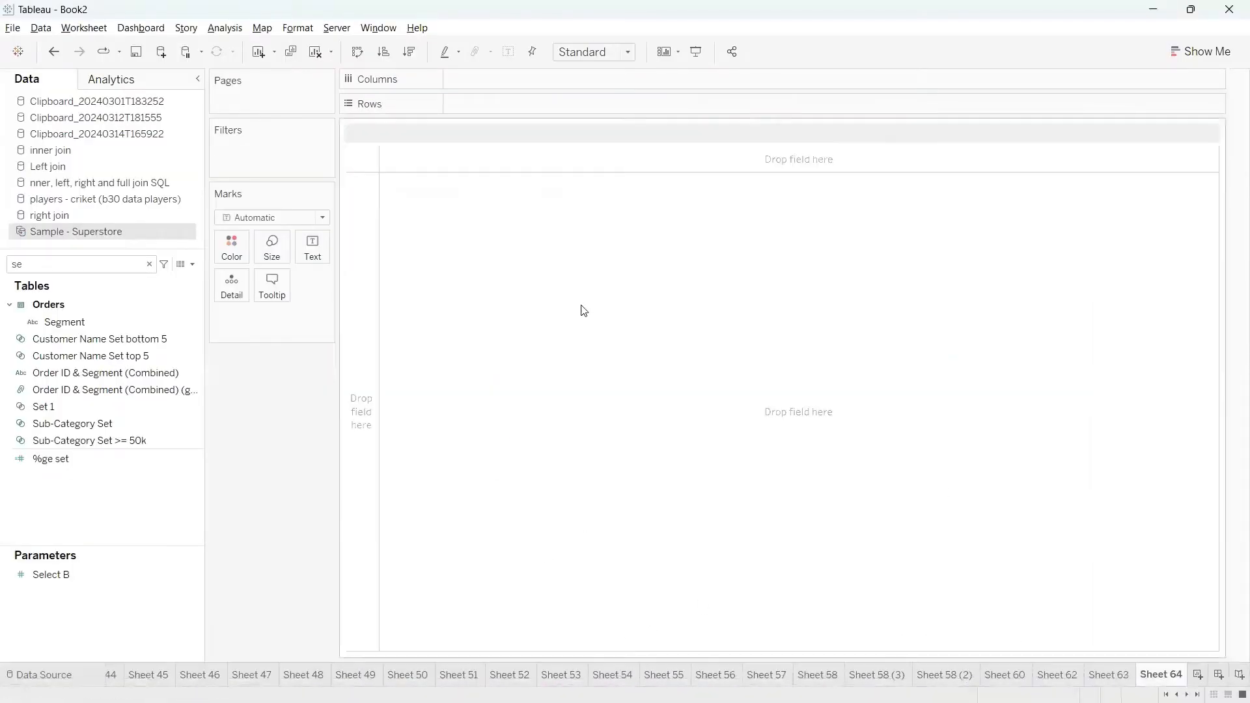
pyautogui.click(134, 263)
pyautogui.write('orde')
pyautogui.moveTo(73, 322); pyautogui.dragTo(473, 106)
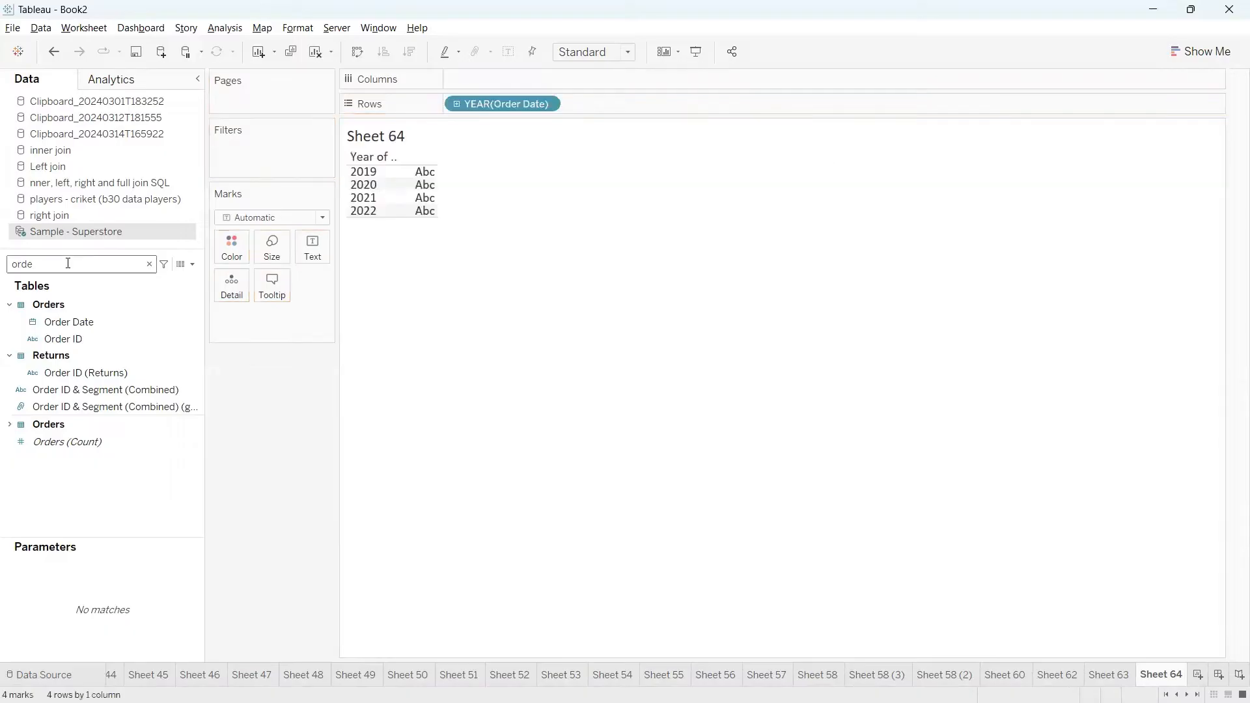
# Show Sales as text for each year and append "- source" to the sheet title.
pyautogui.hotkey('ctrl', 'a')
pyautogui.write('sa')
pyautogui.moveTo(57, 333); pyautogui.dragTo(306, 244)
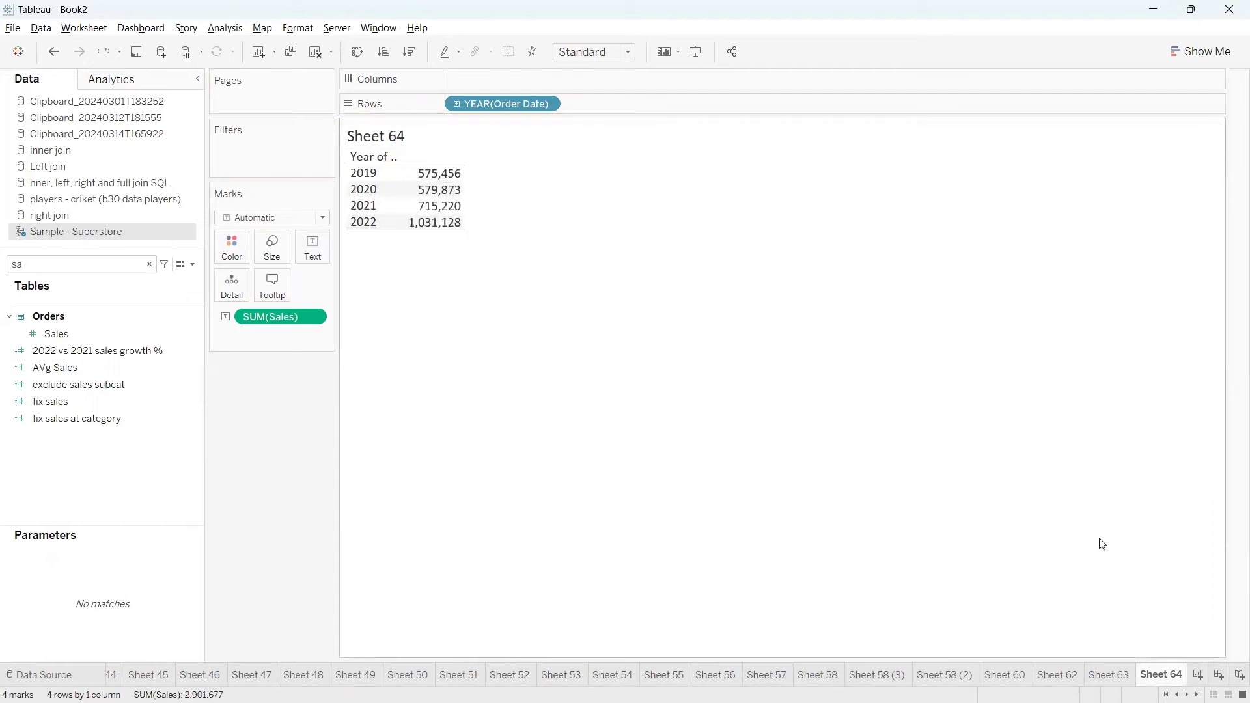
pyautogui.doubleClick(436, 144)
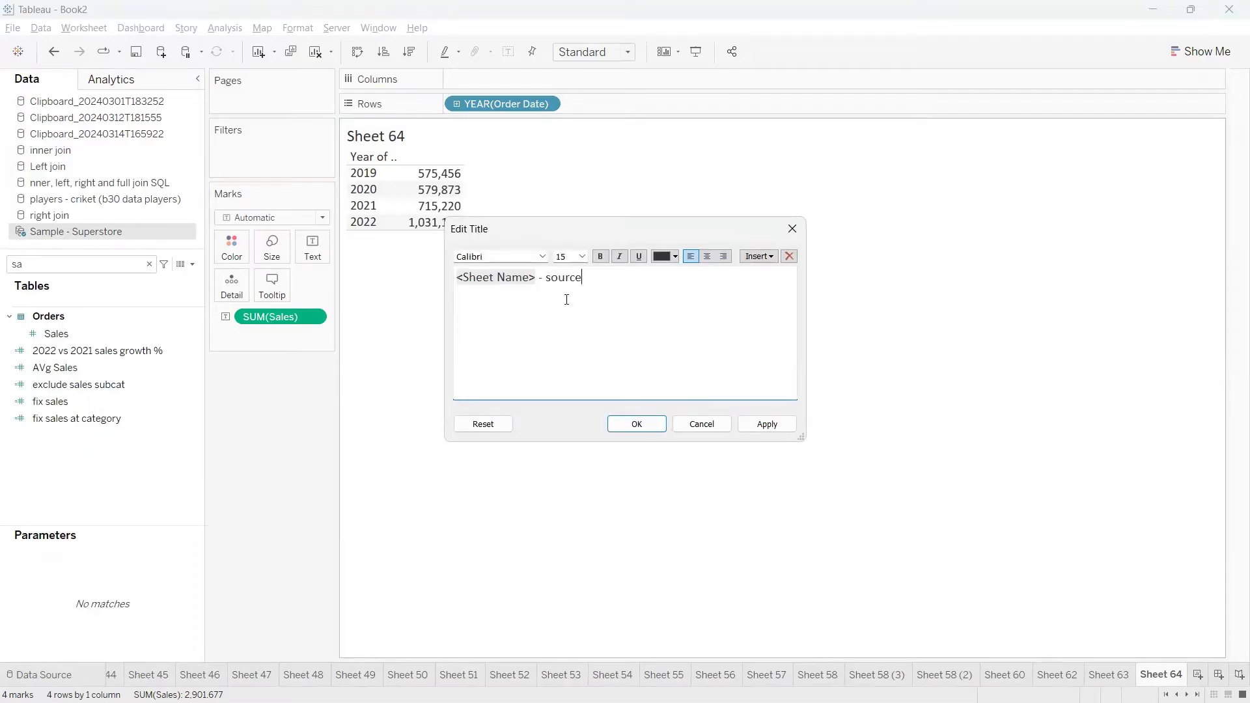
pyautogui.click(641, 423)
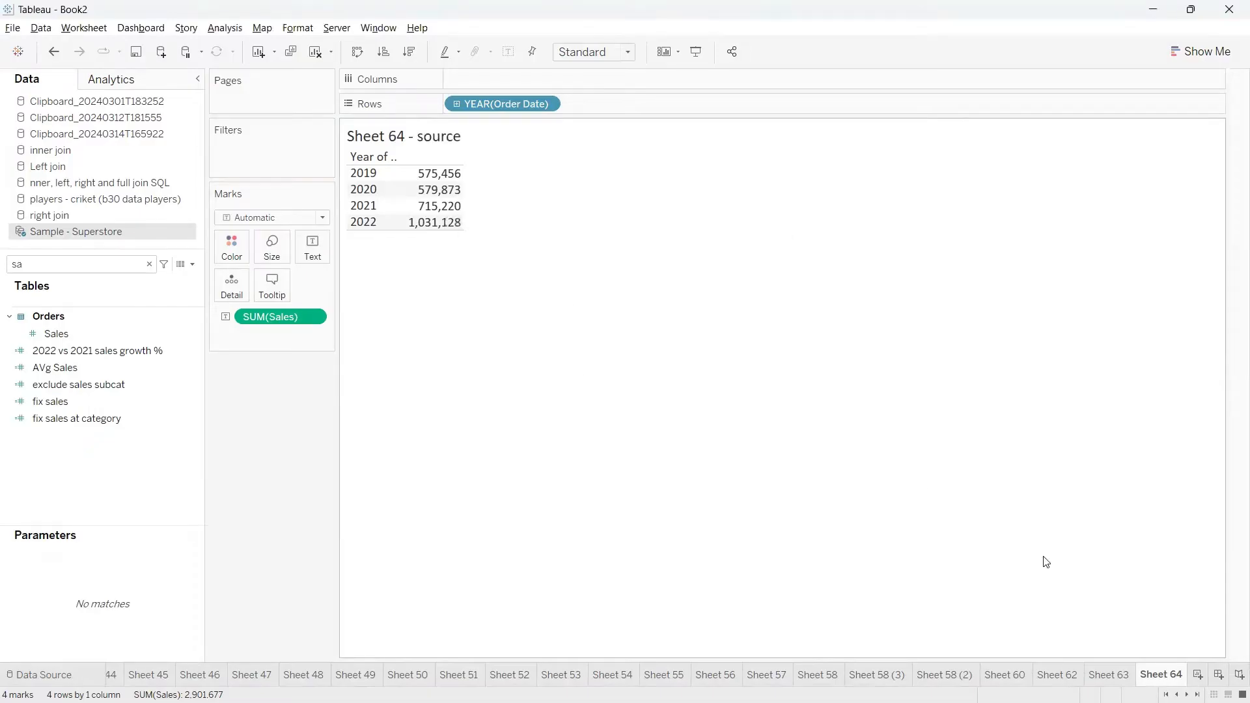
# Add another worksheet that shows total Sales and Profit as text, with Measure Names on Columns.
pyautogui.click(1196, 673)
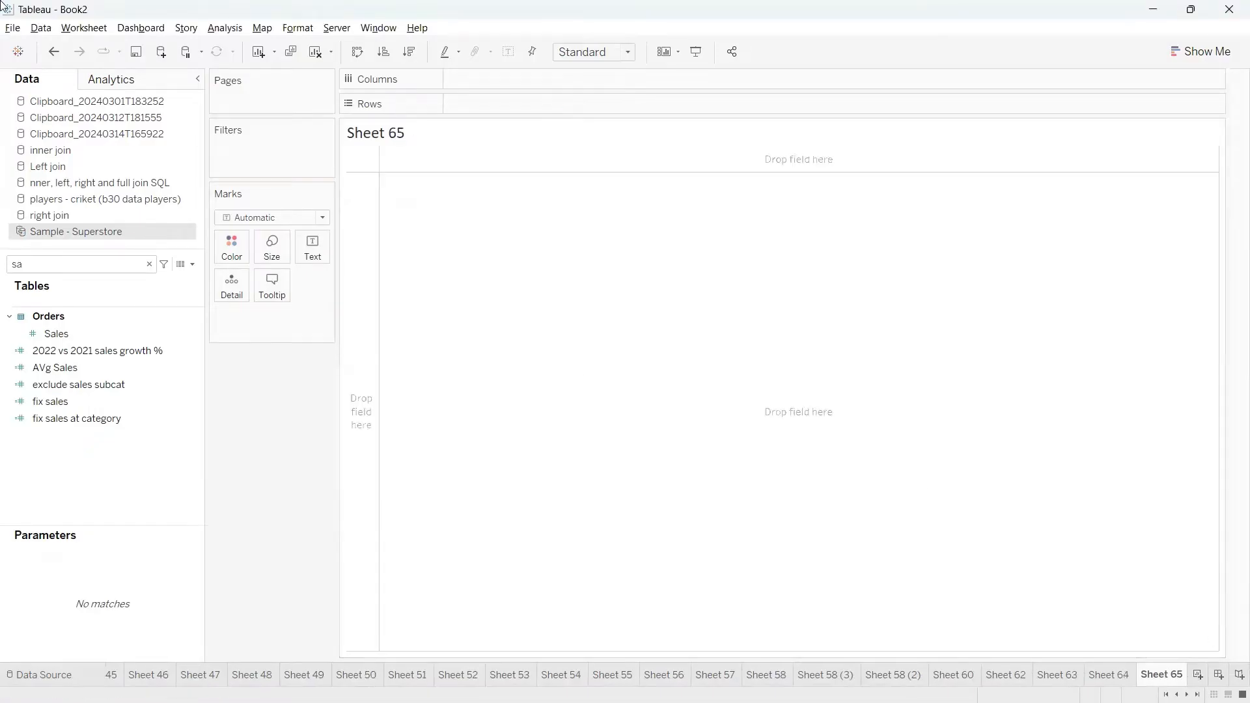
pyautogui.click(125, 263)
pyautogui.moveTo(56, 333); pyautogui.dragTo(307, 246)
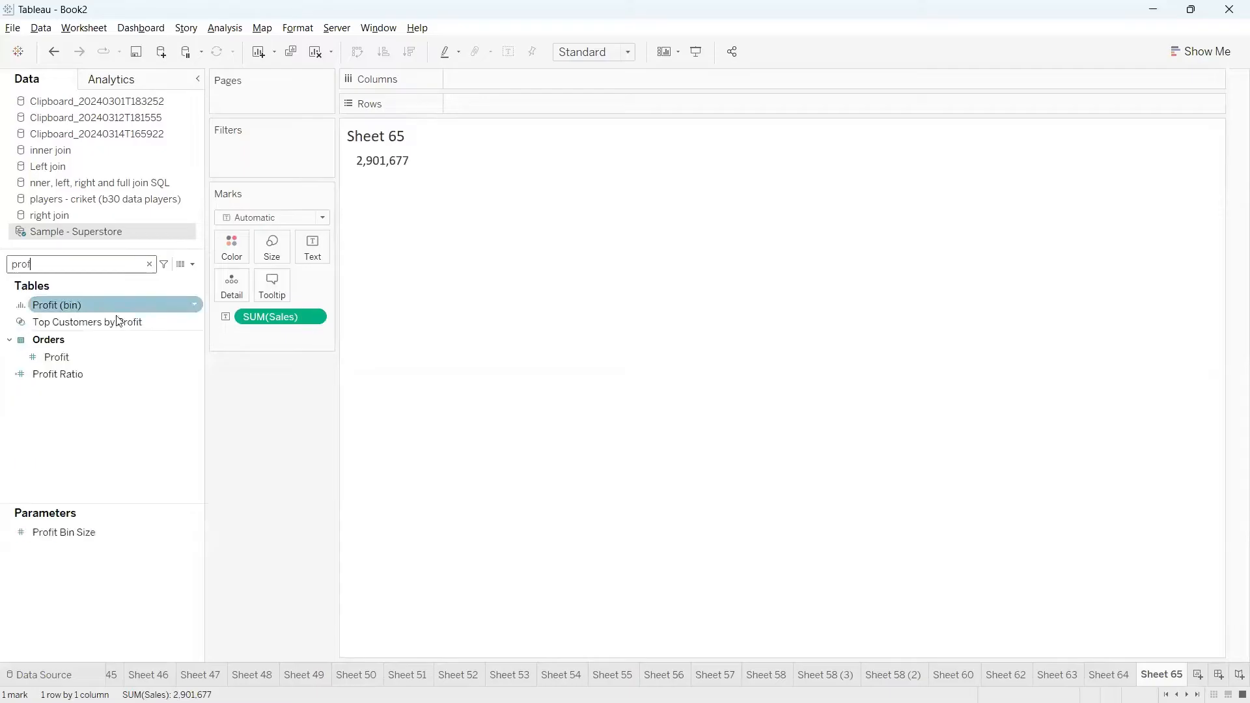
pyautogui.click(82, 356)
pyautogui.moveTo(271, 411); pyautogui.dragTo(498, 86)
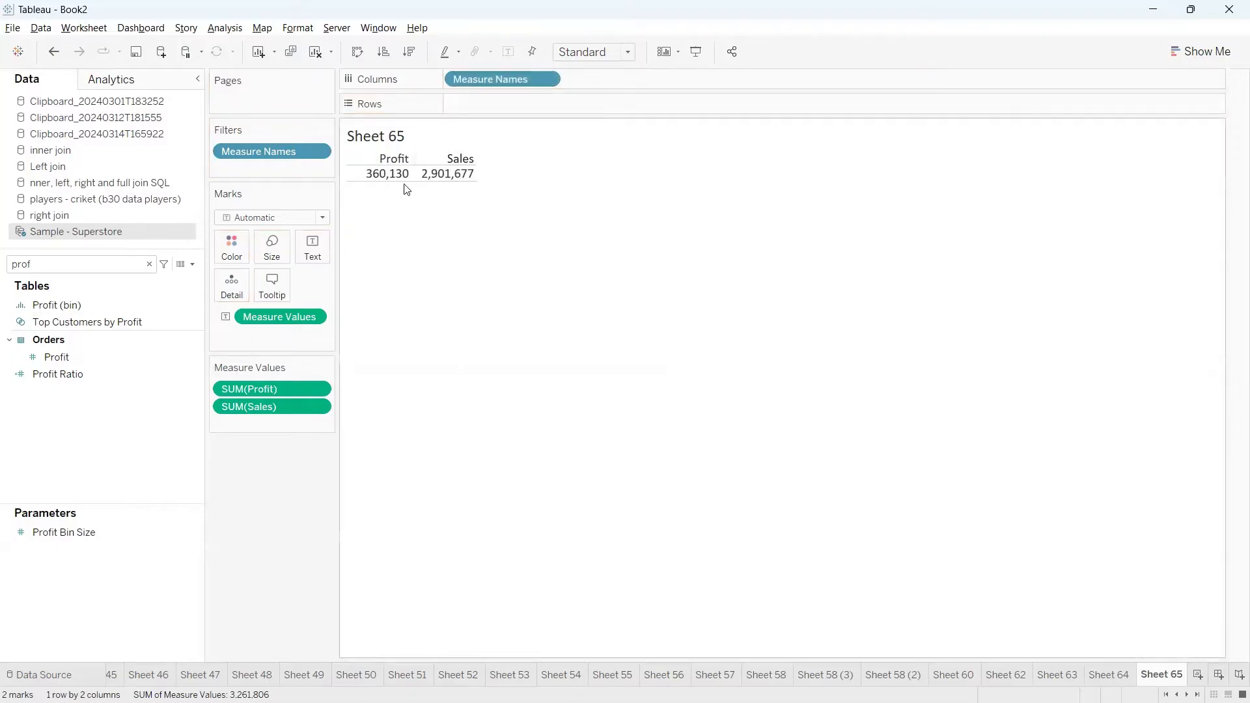
# Append "- target" to the title of the Profit and Sales sheet.
pyautogui.doubleClick(467, 137)
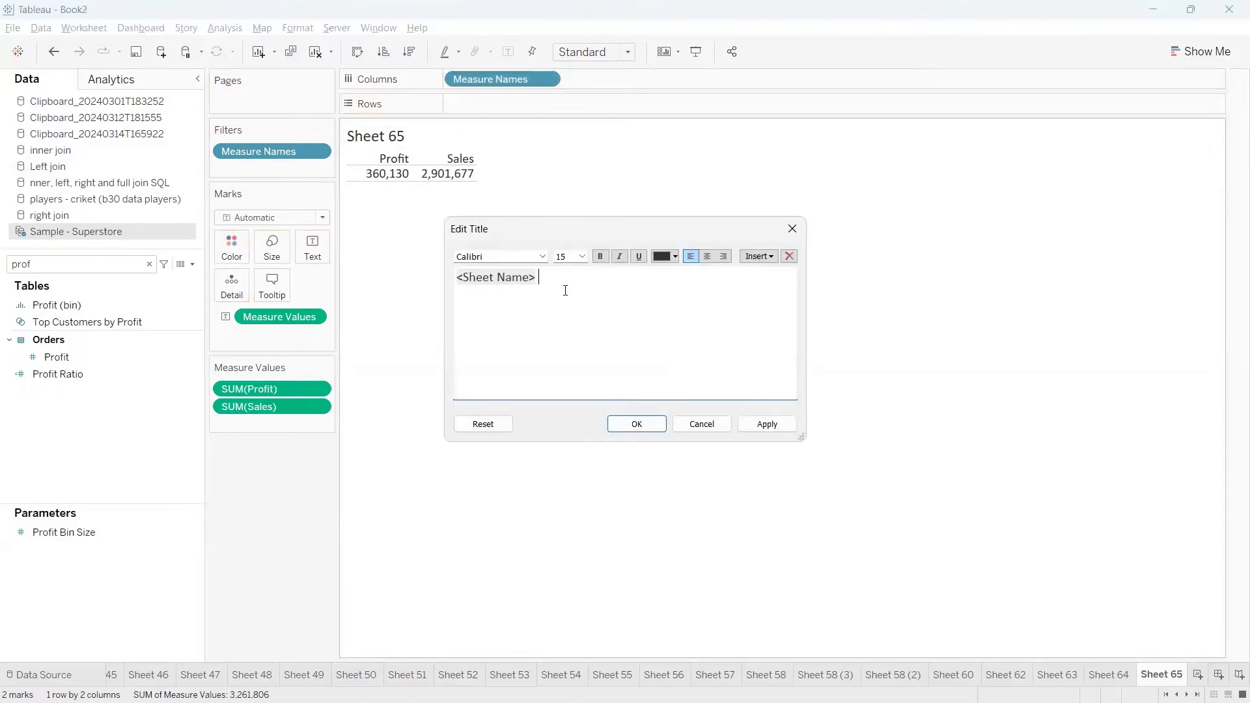
pyautogui.write('- target')
pyautogui.click(636, 424)
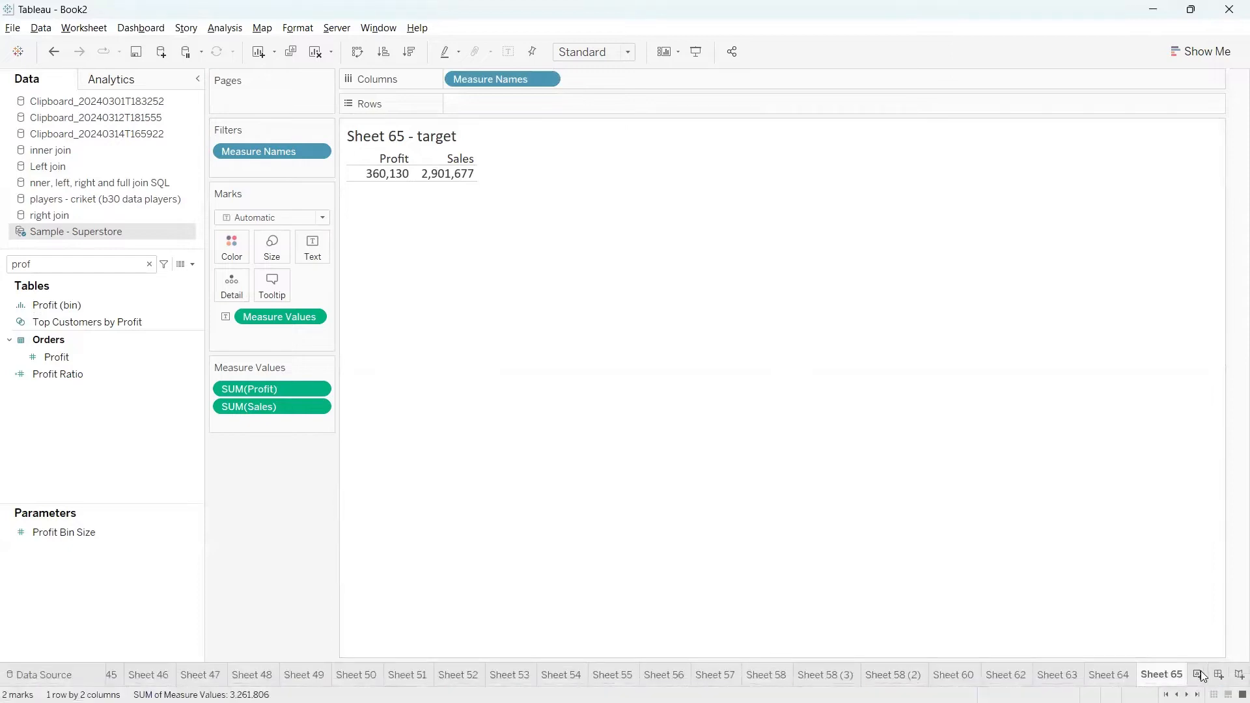
# Add a third worksheet with Region on Rows.
pyautogui.click(1198, 675)
pyautogui.click(83, 261)
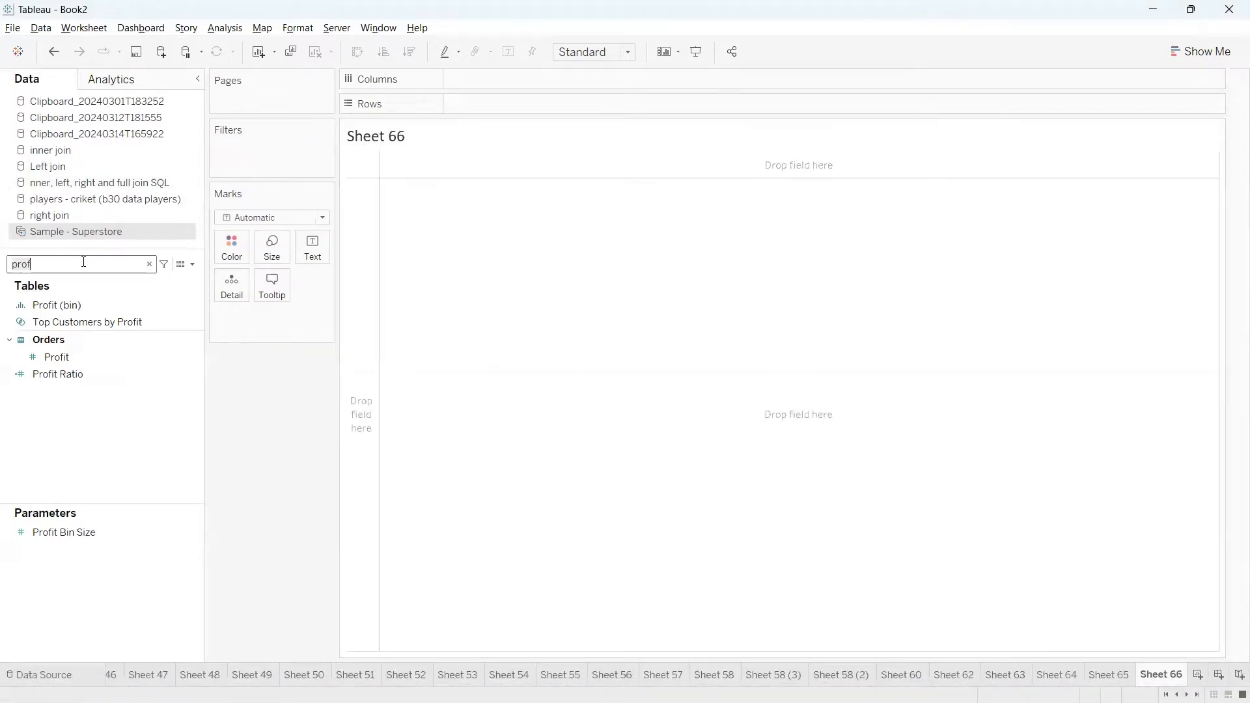
pyautogui.press('BackSpace')
pyautogui.press('BackSpace')
pyautogui.press('BackSpace')
pyautogui.press('BackSpace')
pyautogui.write('reg')
pyautogui.moveTo(65, 339); pyautogui.dragTo(480, 116)
# Show Sales as text for each region and append "- target" to the sheet title.
pyautogui.click(109, 263)
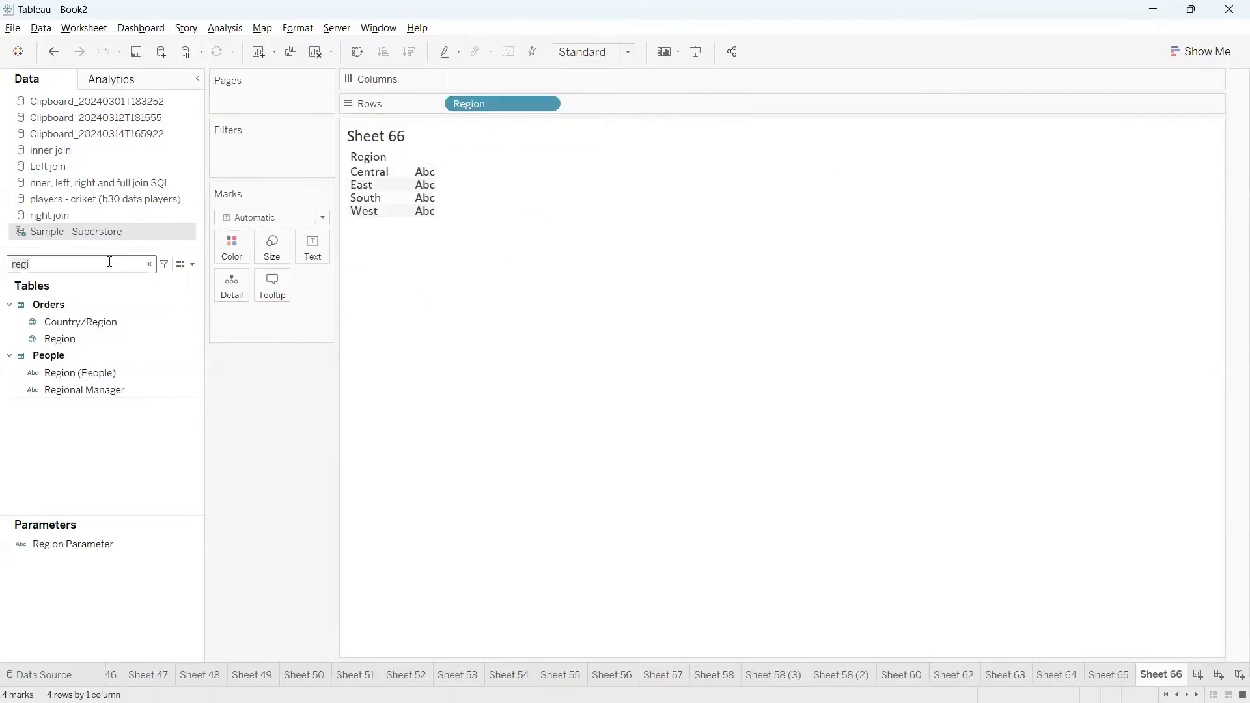
pyautogui.press('BackSpace')
pyautogui.press('BackSpace')
pyautogui.press('BackSpace')
pyautogui.press('BackSpace')
pyautogui.write('sa')
pyautogui.moveTo(77, 339); pyautogui.dragTo(314, 246)
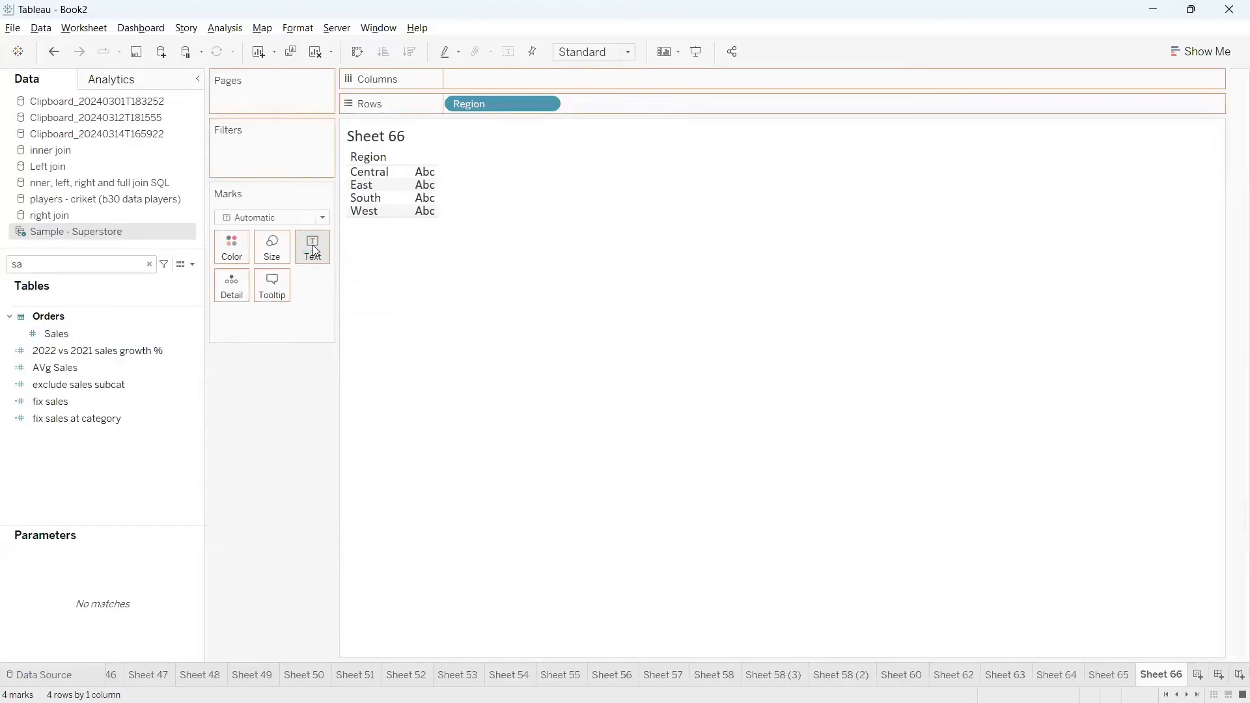
pyautogui.doubleClick(447, 135)
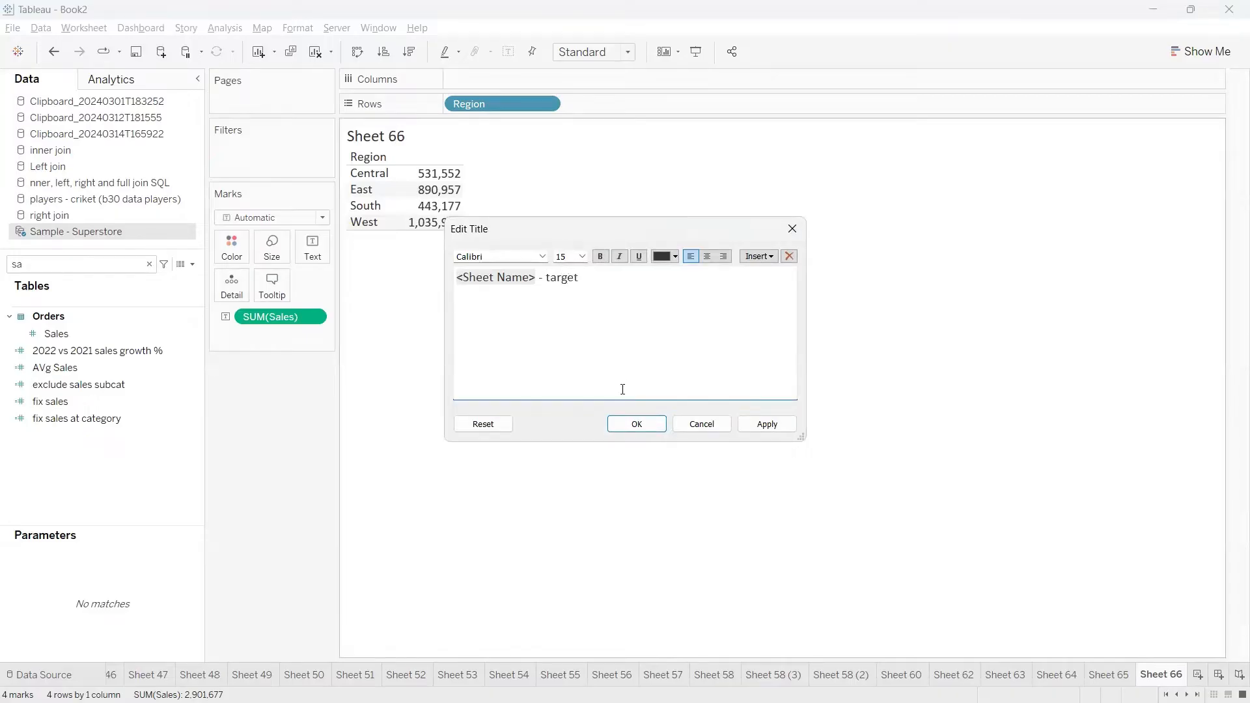
pyautogui.click(618, 426)
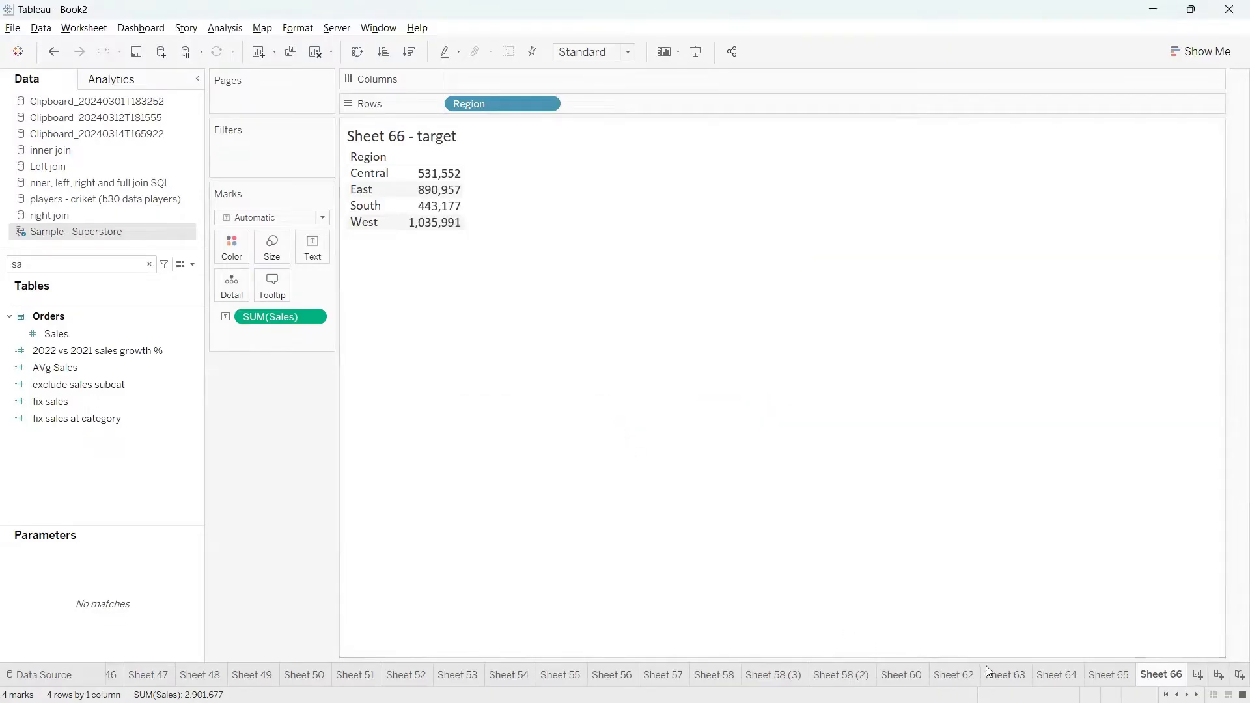
# Look through Sheets 64, 65 and 66, and create a new dashboard with its title shown.
pyautogui.click(1051, 675)
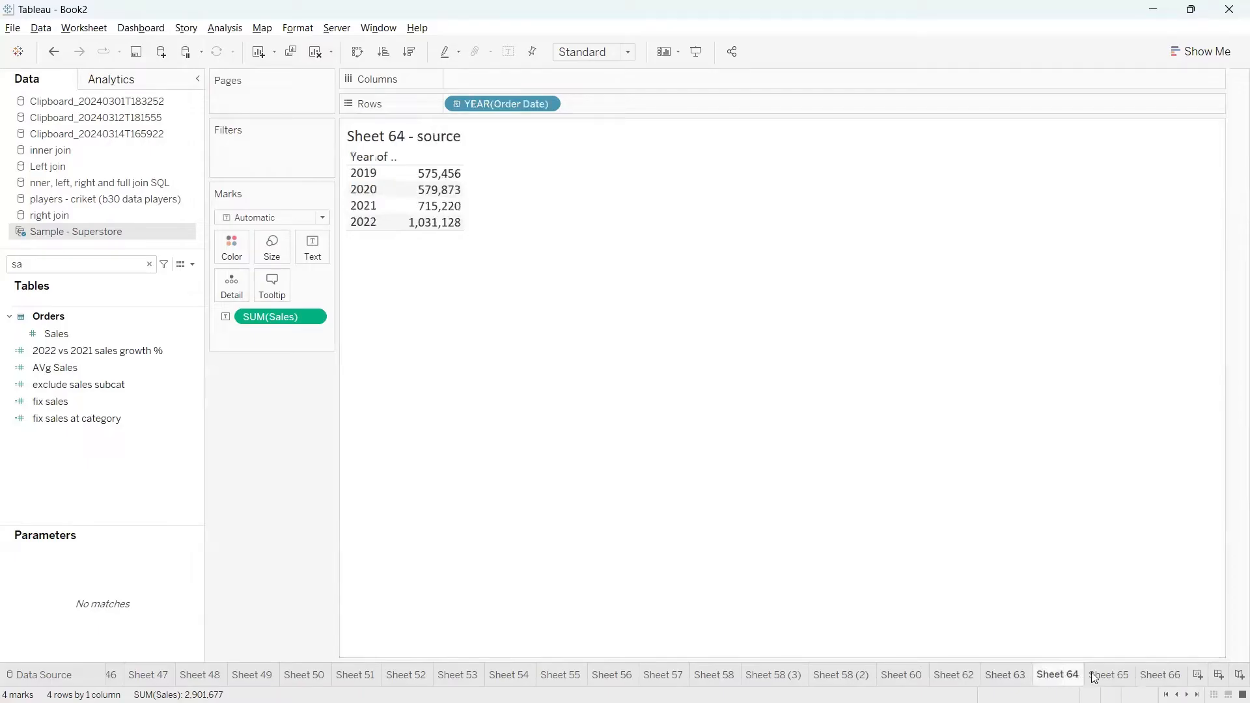
pyautogui.click(1133, 674)
pyautogui.click(1169, 674)
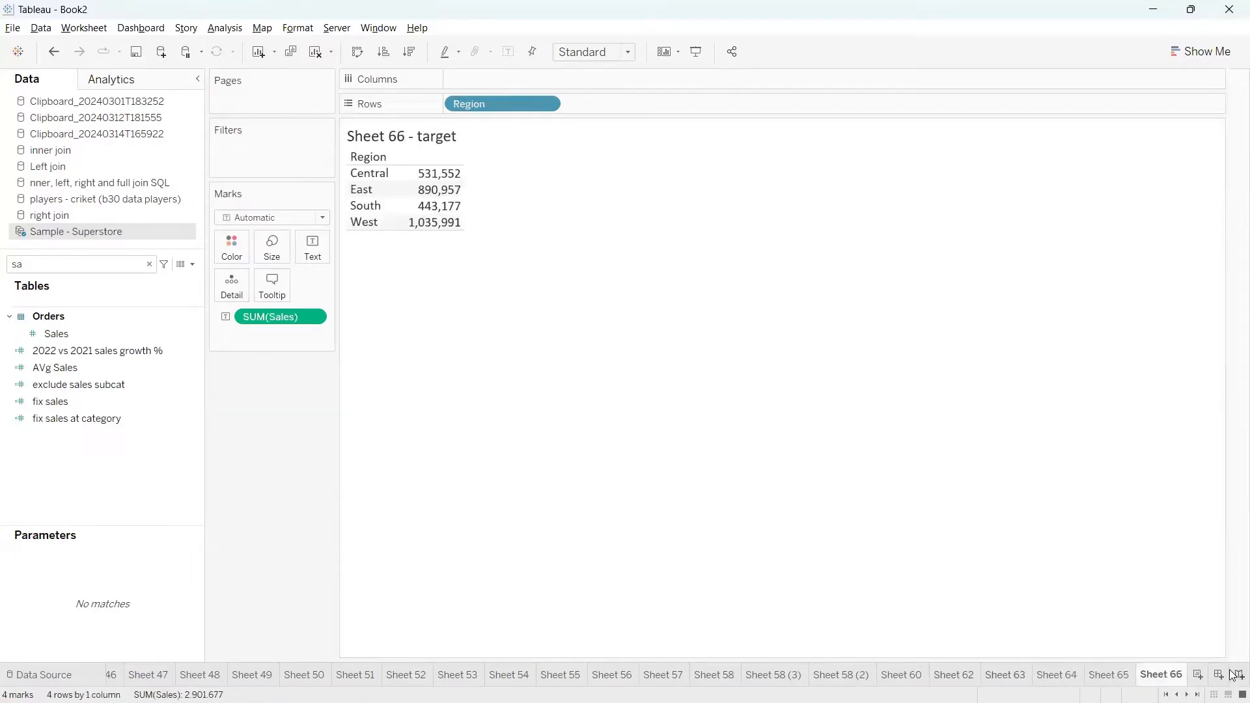
pyautogui.click(1218, 677)
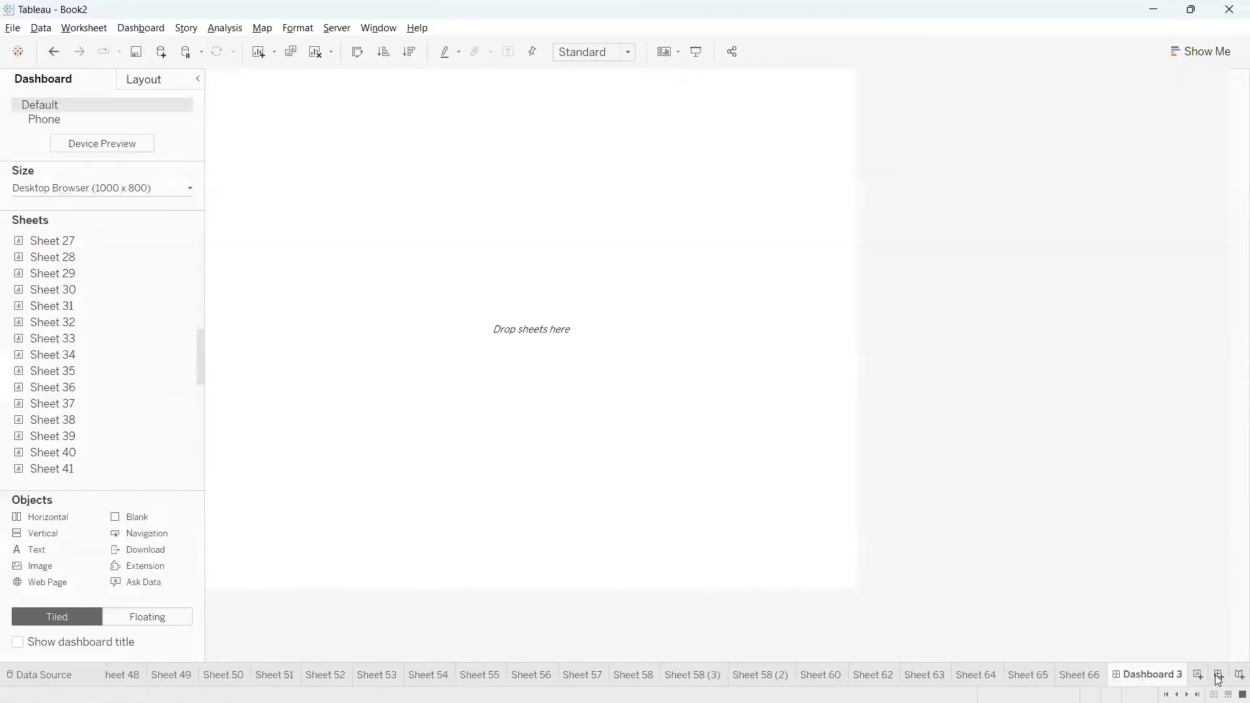
pyautogui.click(18, 643)
# Place Sheet 64 at the top of Dashboard 3, with Sheet 65 below it and Sheet 66 beside Sheet 65.
pyautogui.scroll(4, 85, 359)
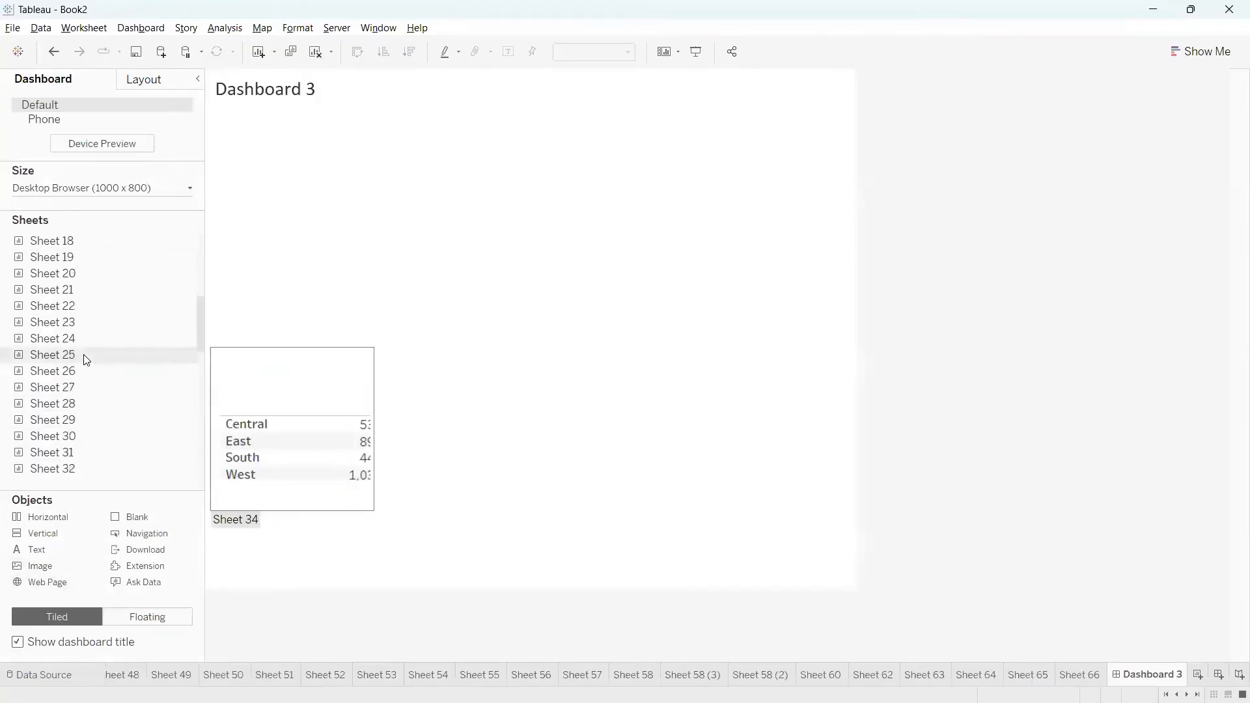
pyautogui.scroll(5, 86, 360)
pyautogui.scroll(-17, 85, 365)
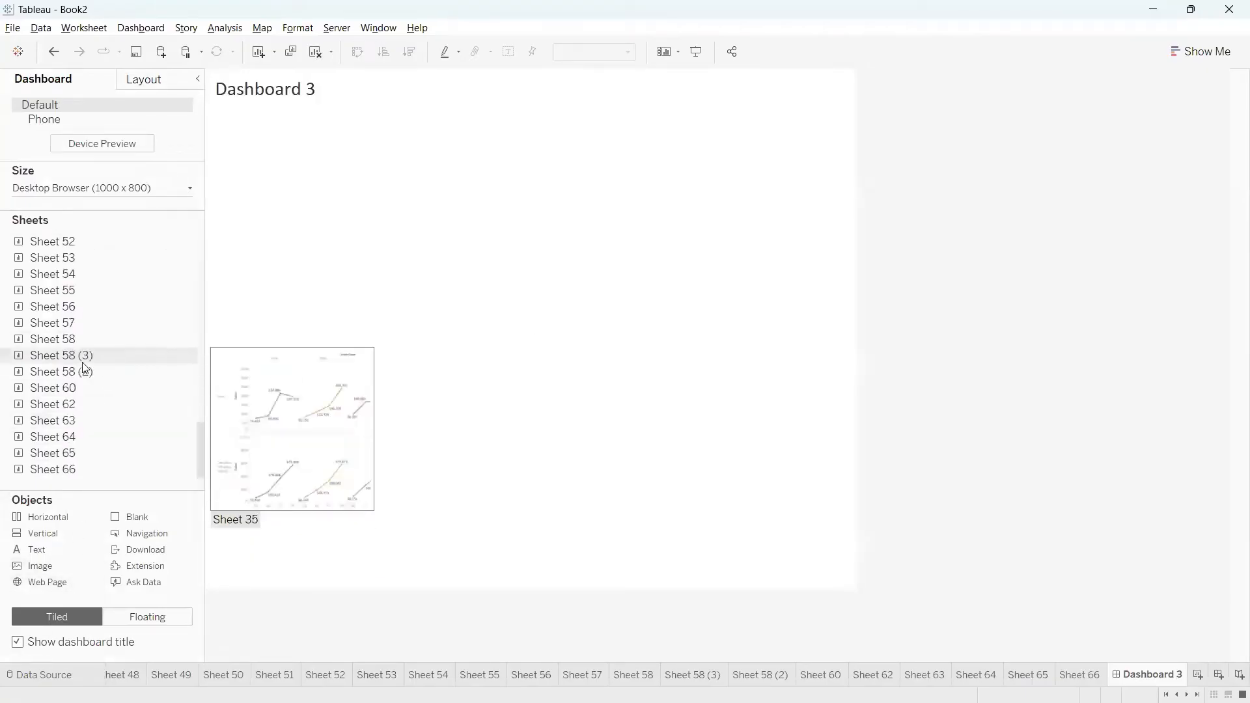
pyautogui.moveTo(81, 436); pyautogui.dragTo(363, 102)
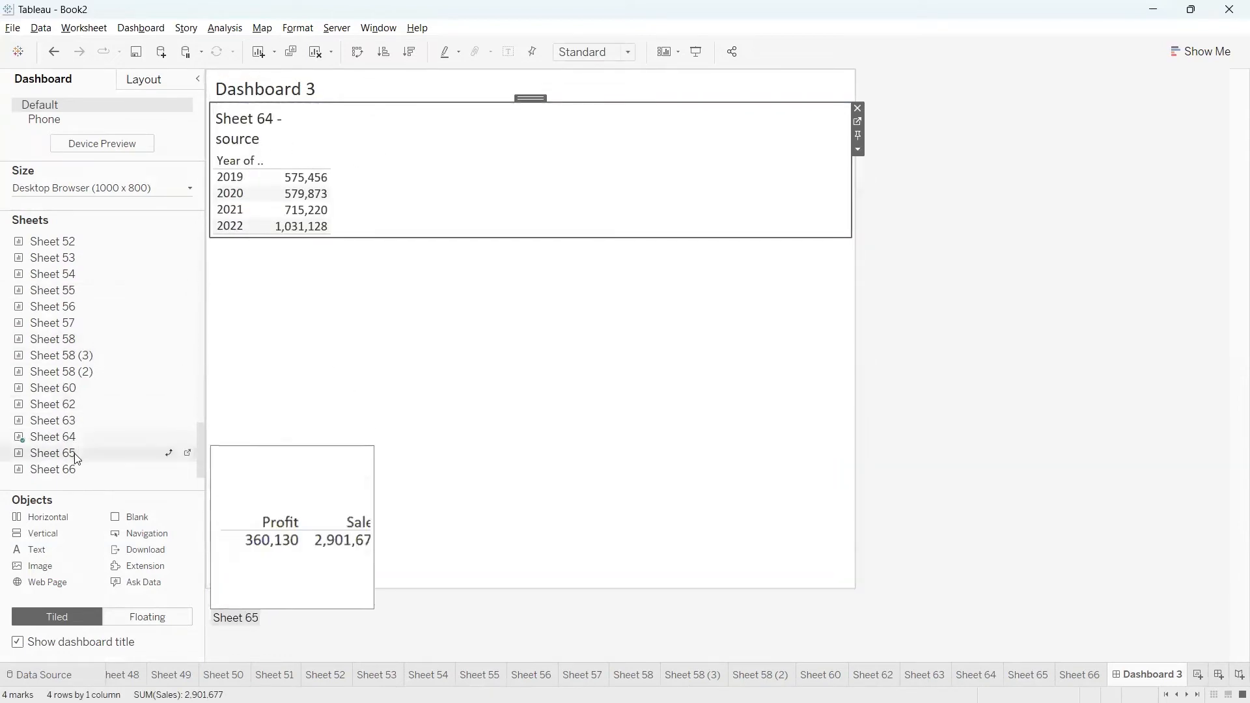
pyautogui.moveTo(80, 517); pyautogui.dragTo(401, 238)
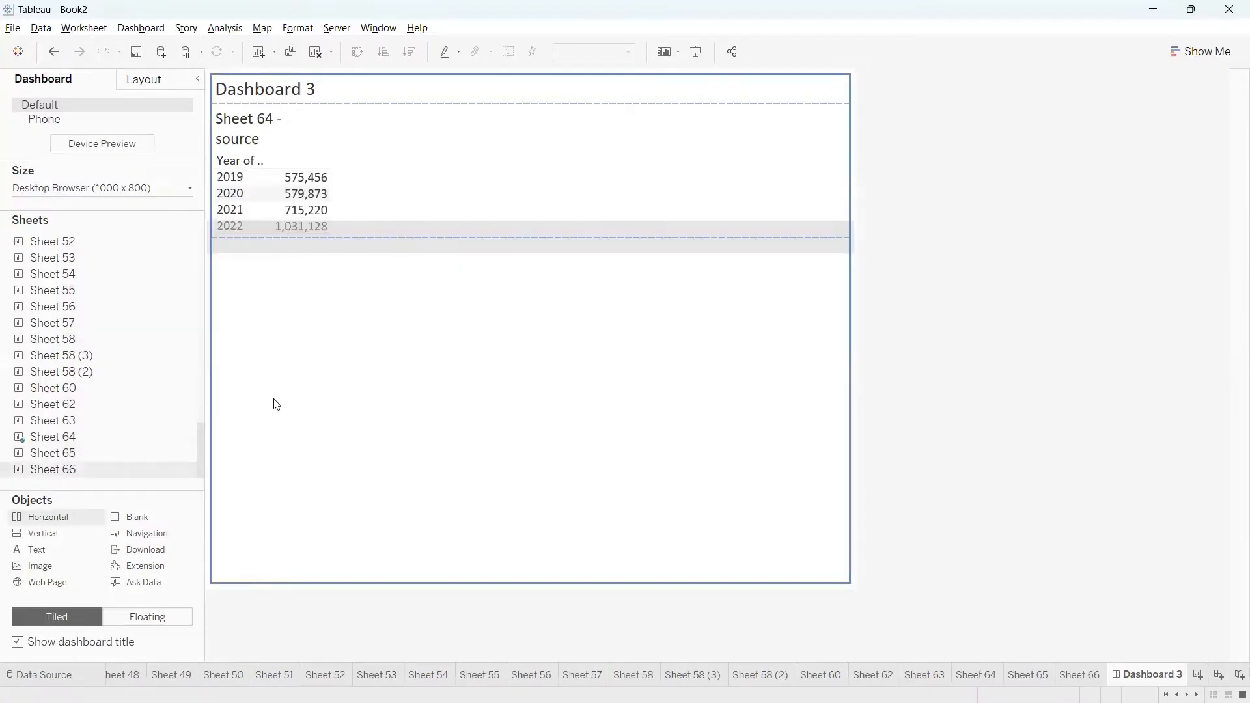
pyautogui.moveTo(110, 467); pyautogui.dragTo(302, 318)
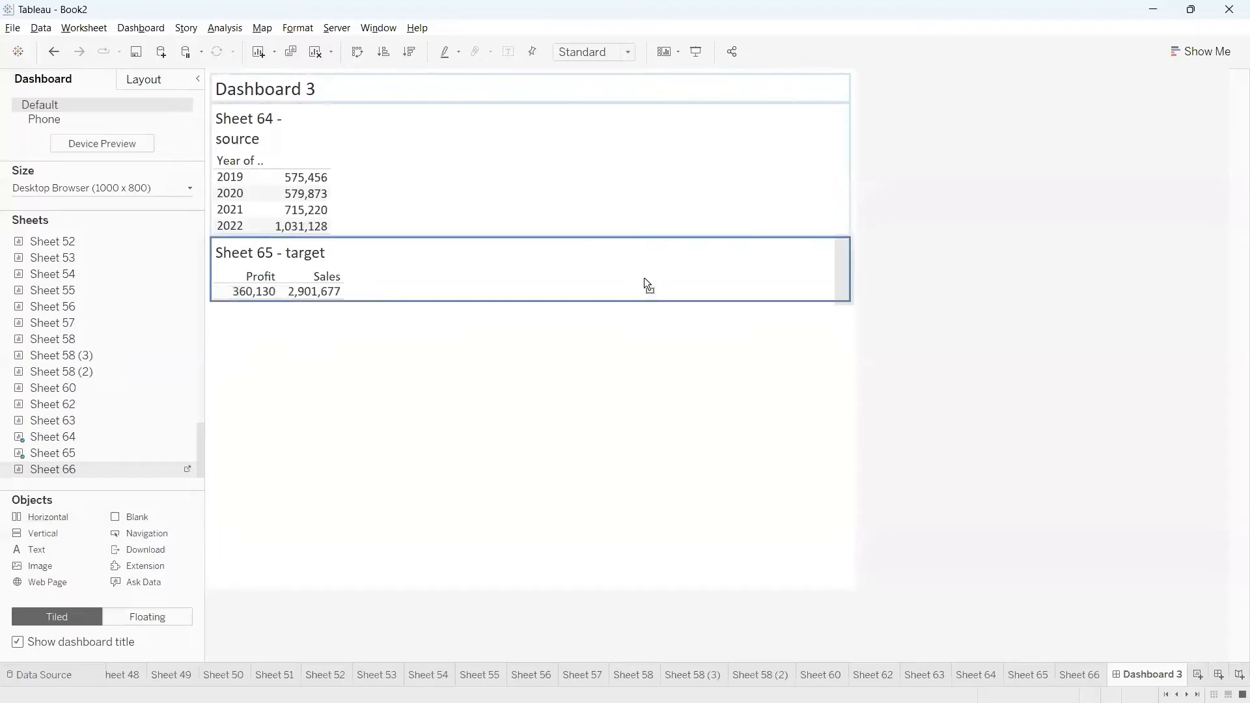
pyautogui.moveTo(643, 277); pyautogui.dragTo(640, 281)
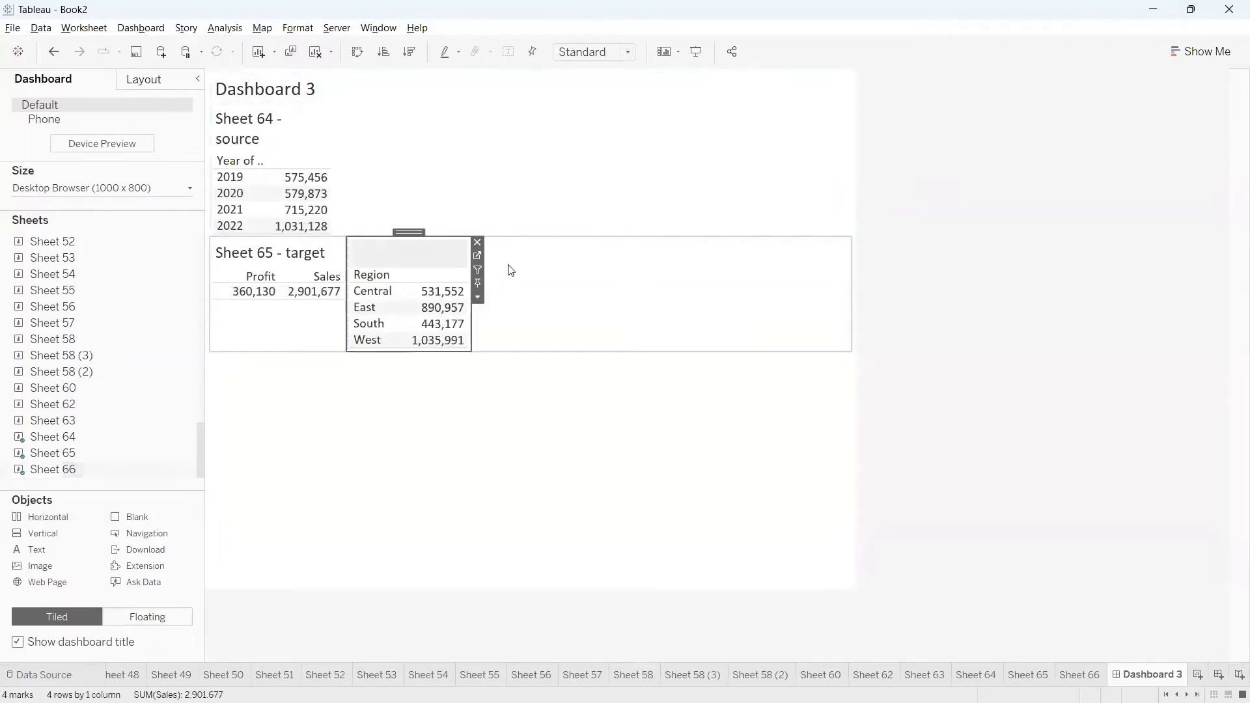
# Distribute the contents of the container holding Sheets 65 and 66 evenly.
pyautogui.click(555, 300)
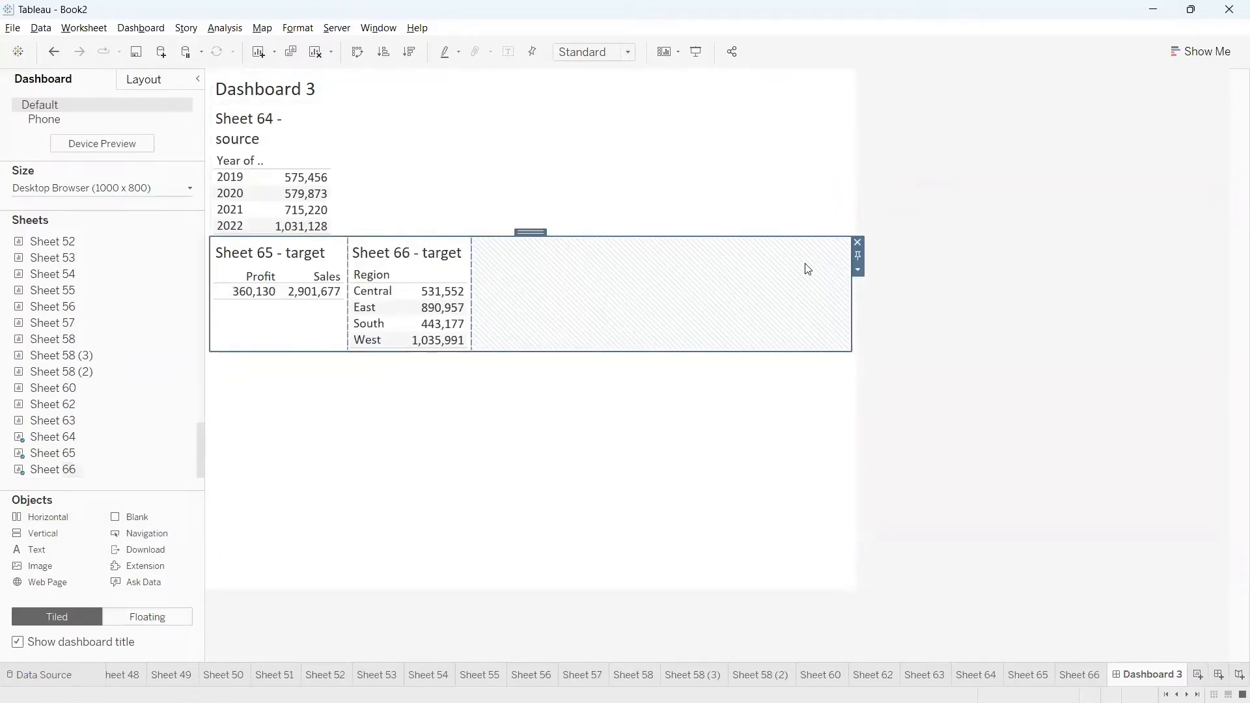
pyautogui.click(858, 270)
pyautogui.click(911, 302)
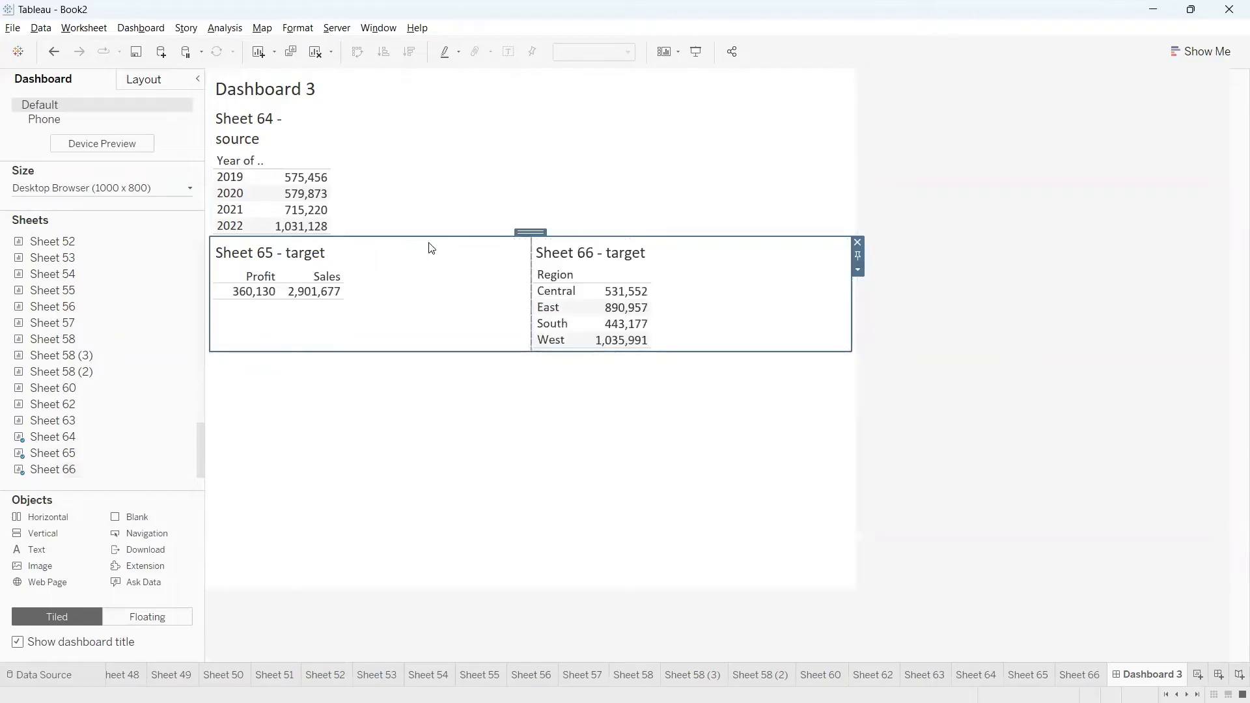
# Set Sheets 65 and 66 to fit Entire View and remove the blank area beneath them.
pyautogui.click(434, 254)
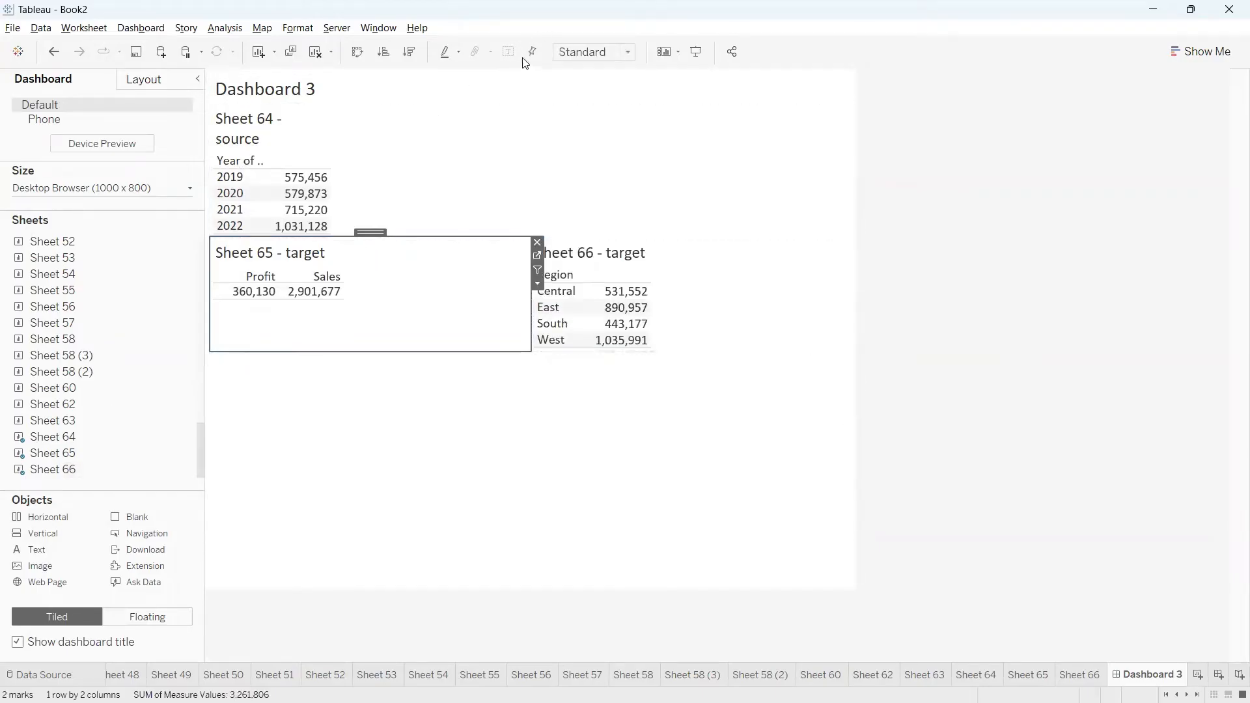
pyautogui.click(594, 52)
pyautogui.click(575, 112)
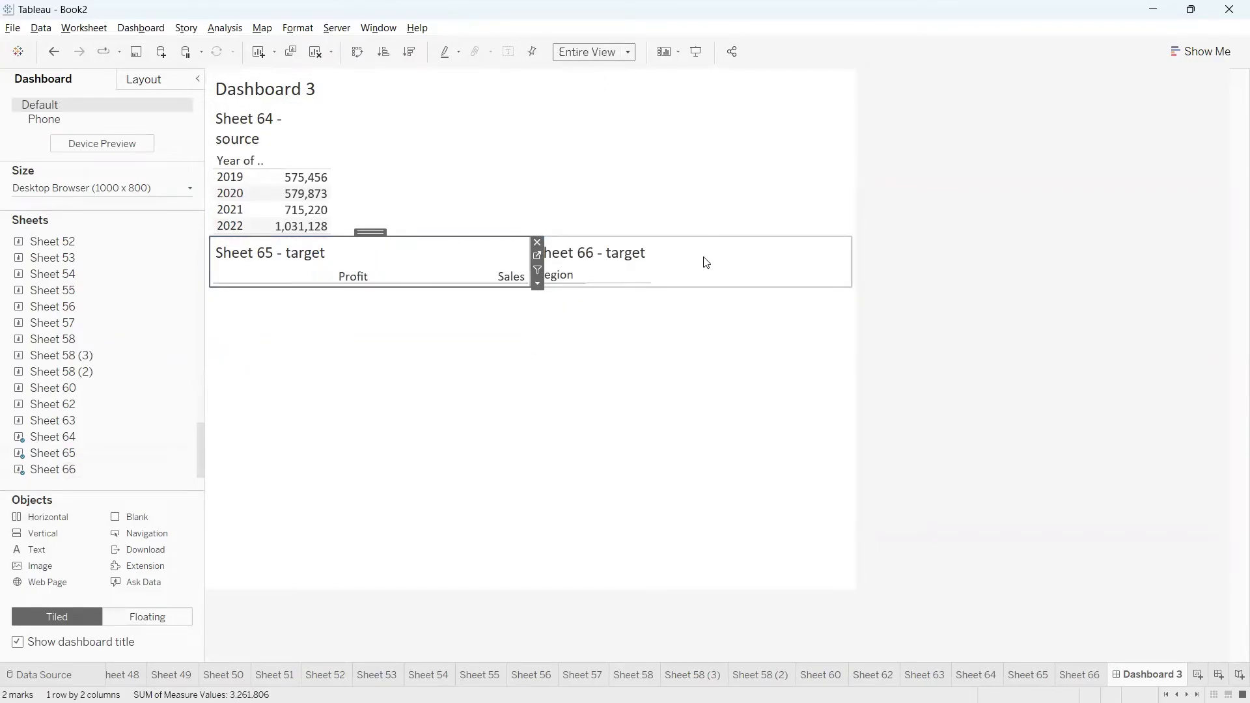
pyautogui.click(707, 260)
pyautogui.click(608, 53)
pyautogui.click(594, 110)
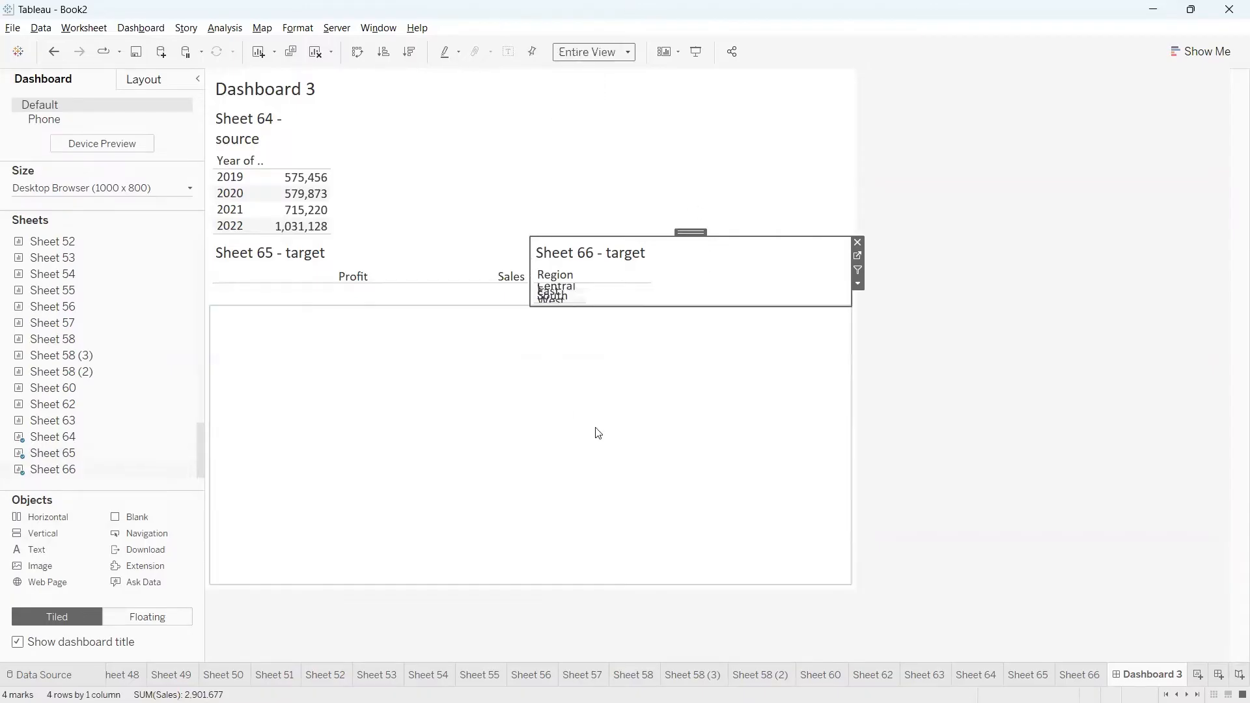
pyautogui.click(807, 345)
pyautogui.click(857, 311)
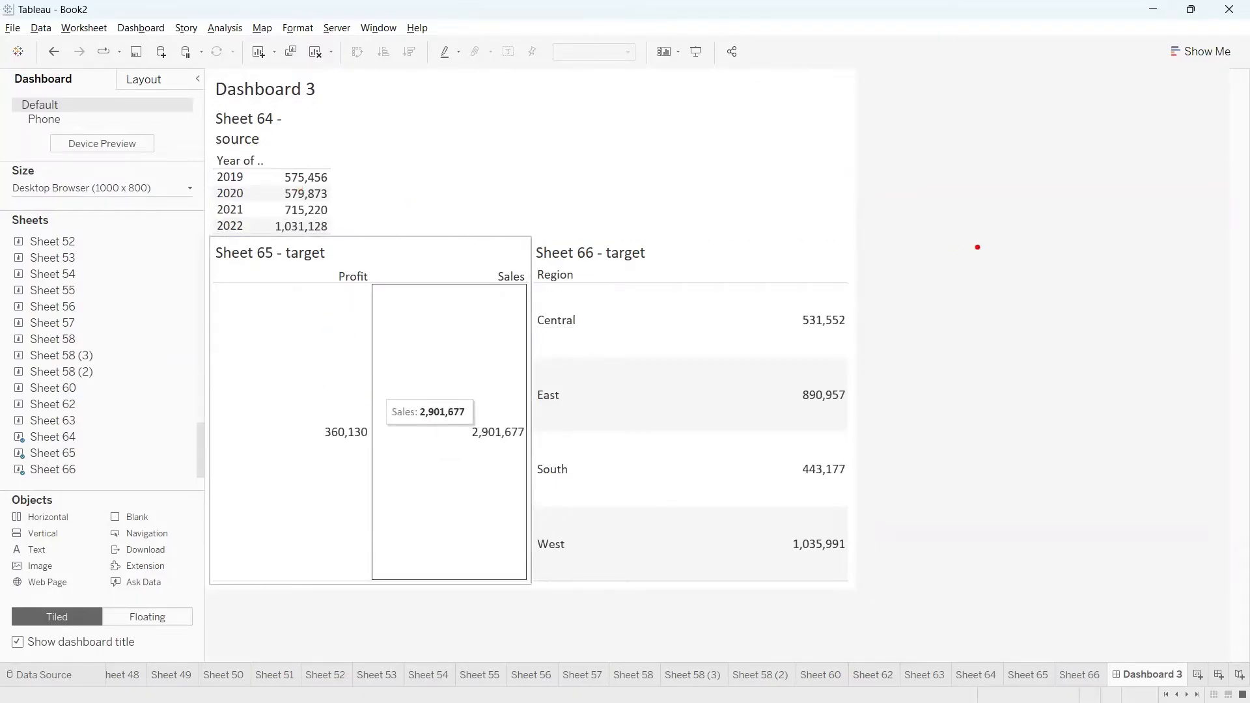
# Set the source sheet, Sheet 64, to Fit Width on the dashboard.
pyautogui.click(438, 120)
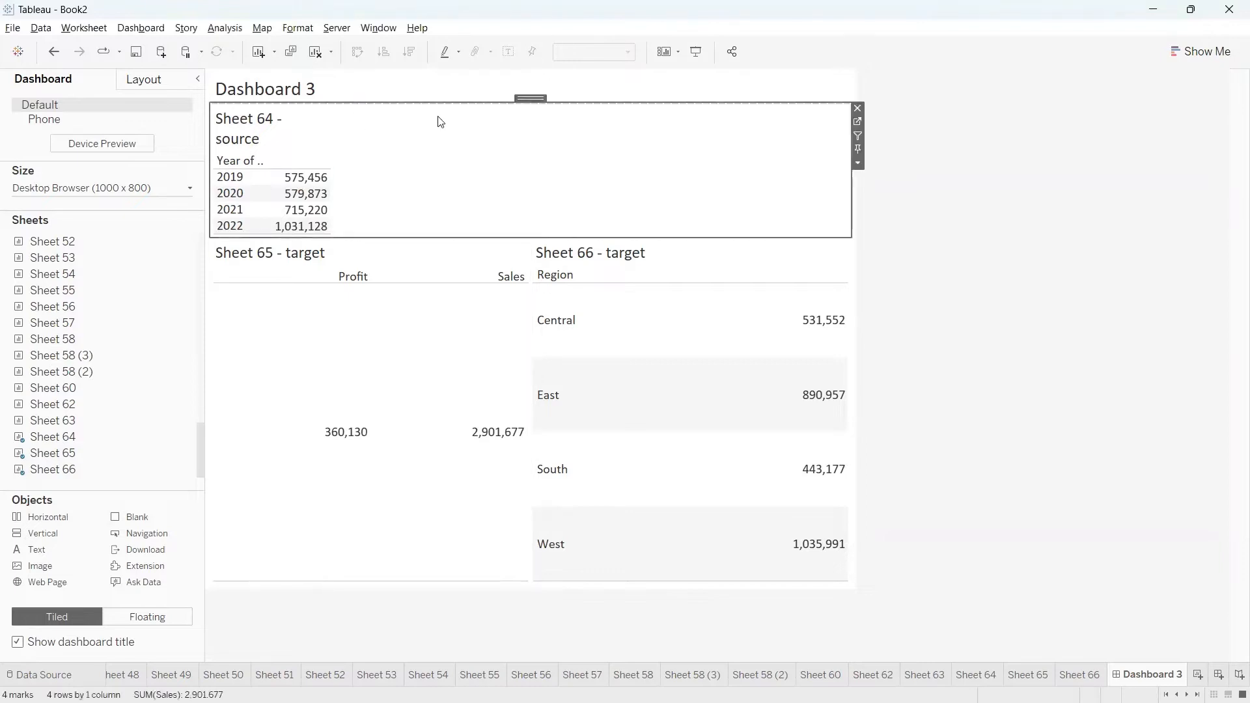
pyautogui.click(589, 52)
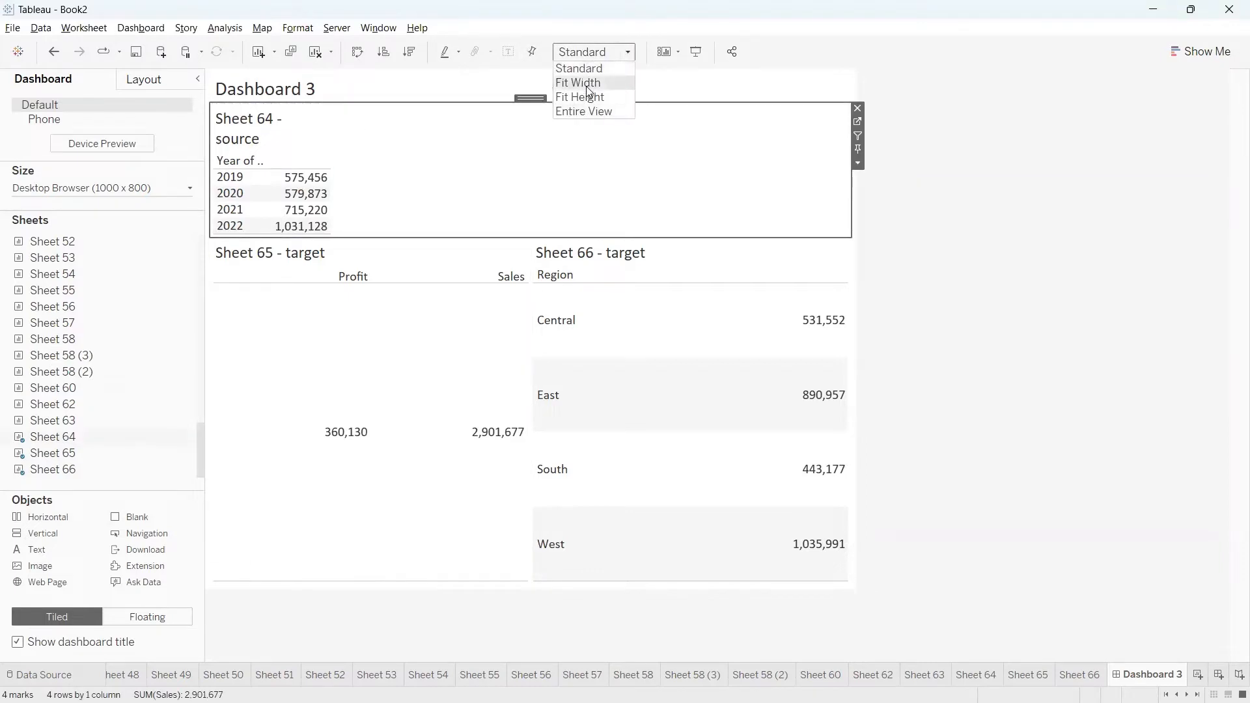
pyautogui.click(587, 86)
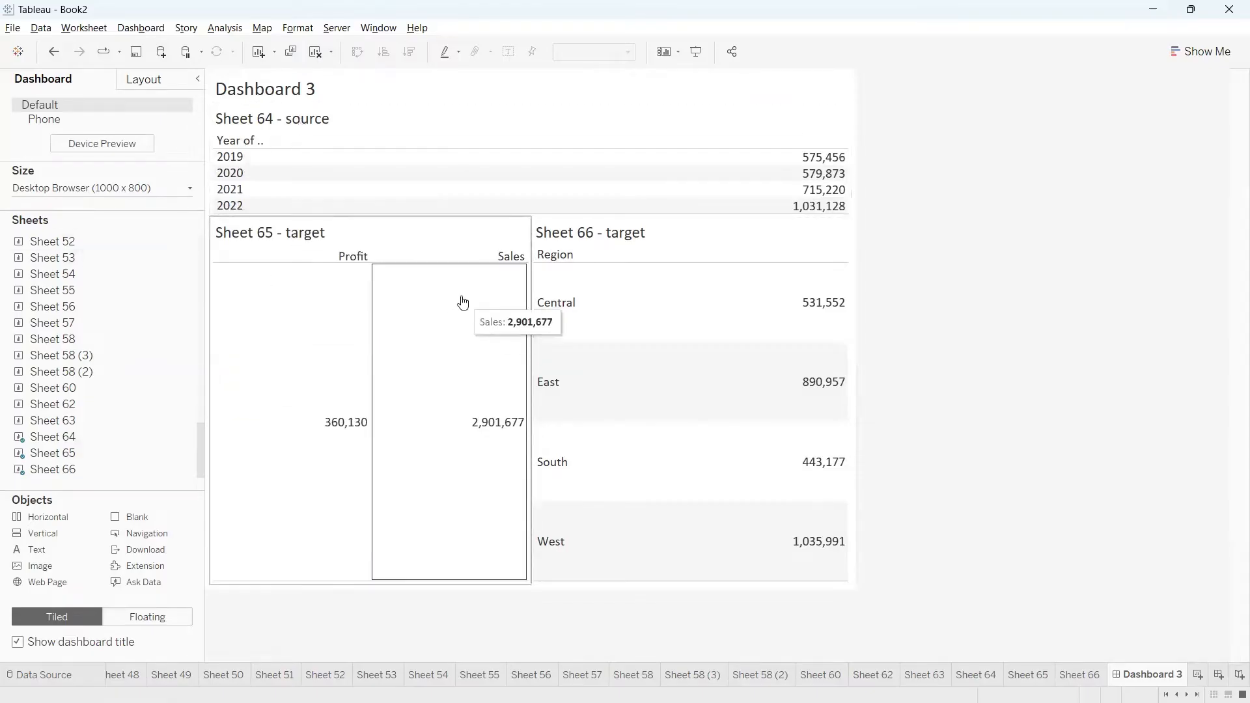
# Select 2019 in Sheet 64 to check how the two target sheets respond, and clear the selection.
pyautogui.click(234, 166)
pyautogui.click(234, 160)
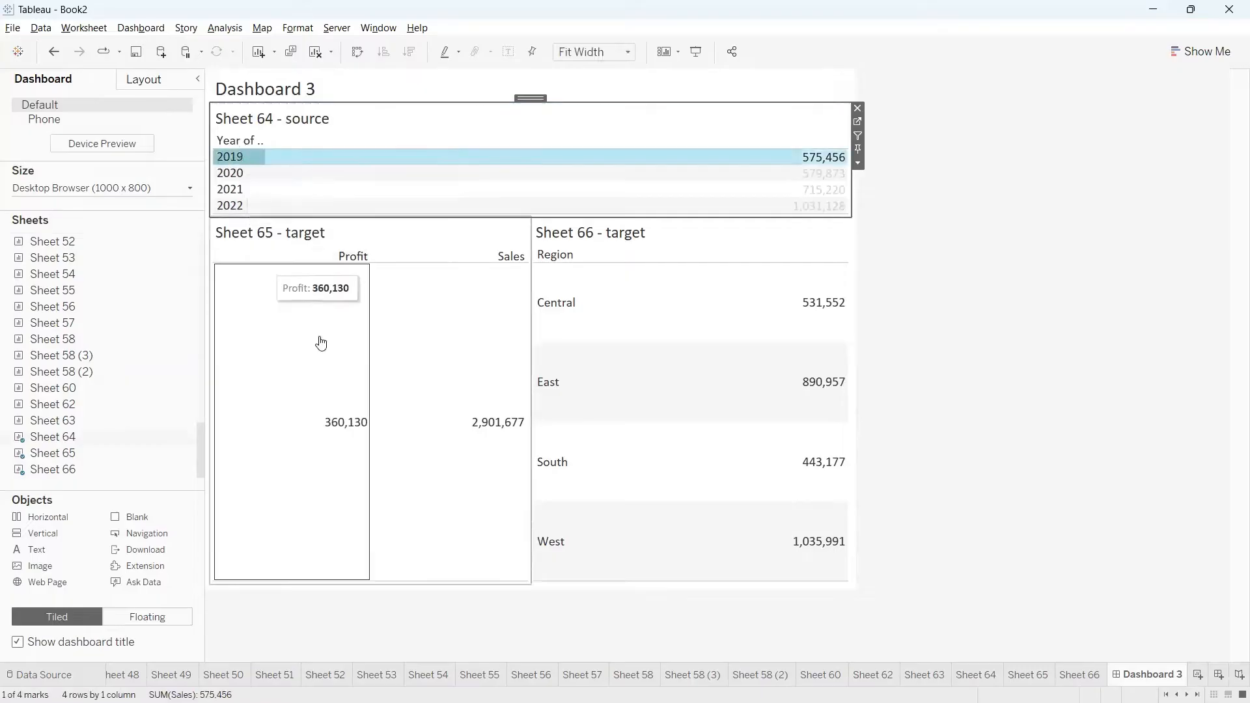
pyautogui.moveTo(291, 218)
pyautogui.mouseDown()
pyautogui.moveTo(232, 279)
pyautogui.moveTo(781, 376)
pyautogui.moveTo(228, 300)
pyautogui.mouseUp()
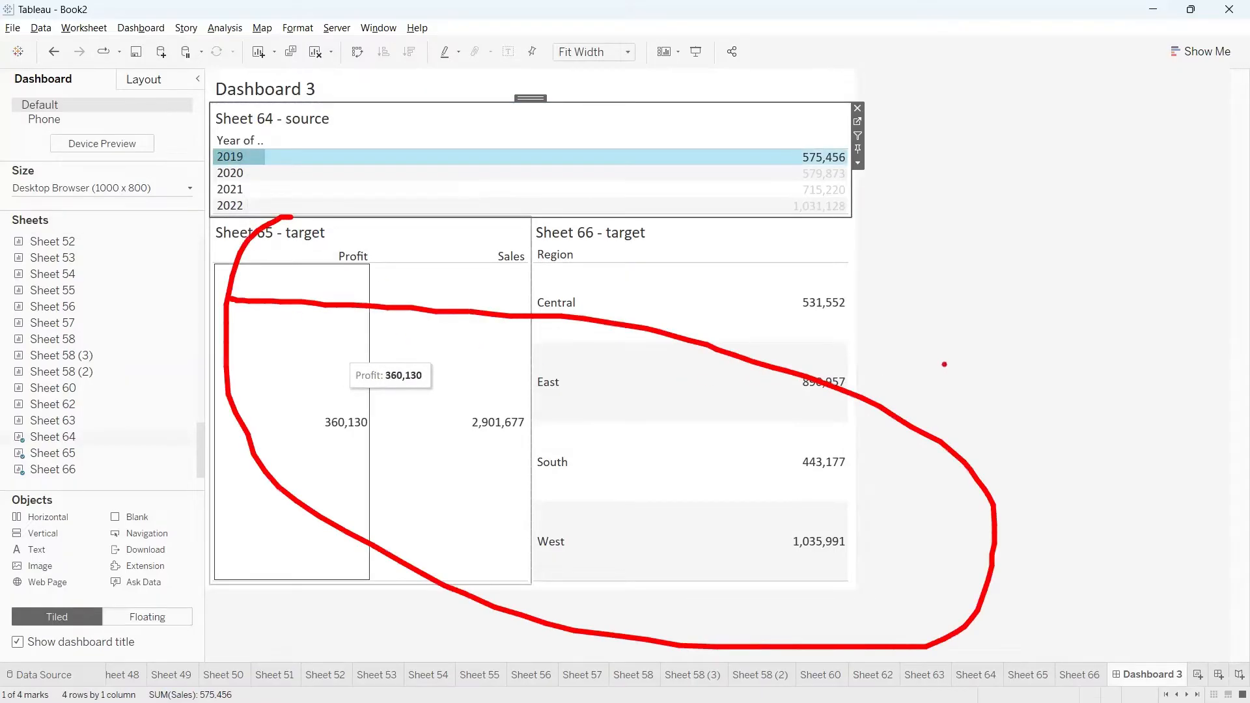
pyautogui.press('Escape')
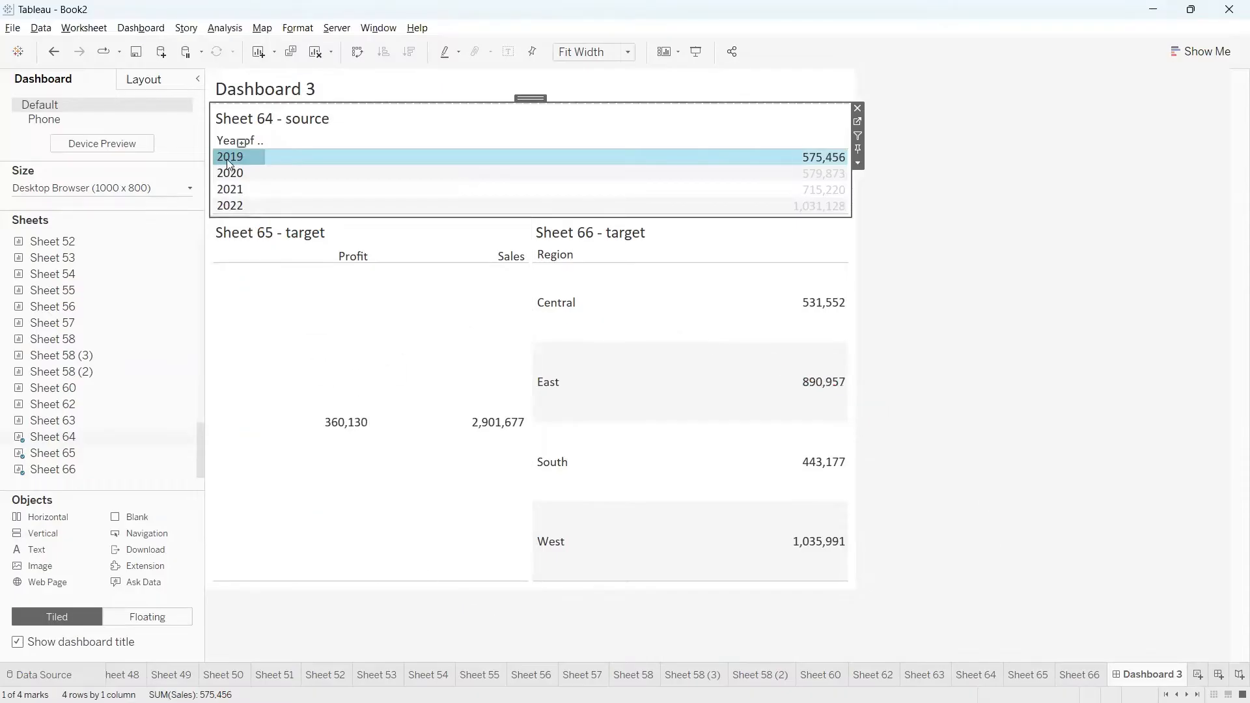
pyautogui.click(226, 159)
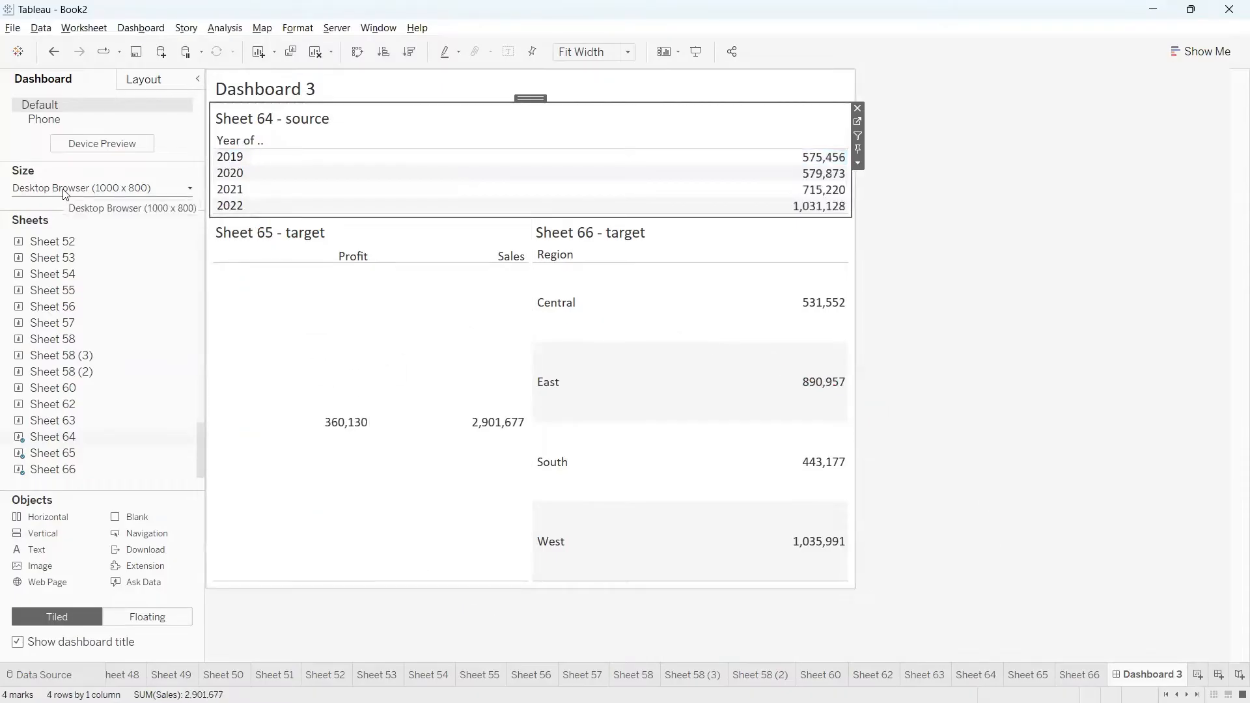
# Open the dashboard's actions and start a new filter action.
pyautogui.moveTo(50, 281)
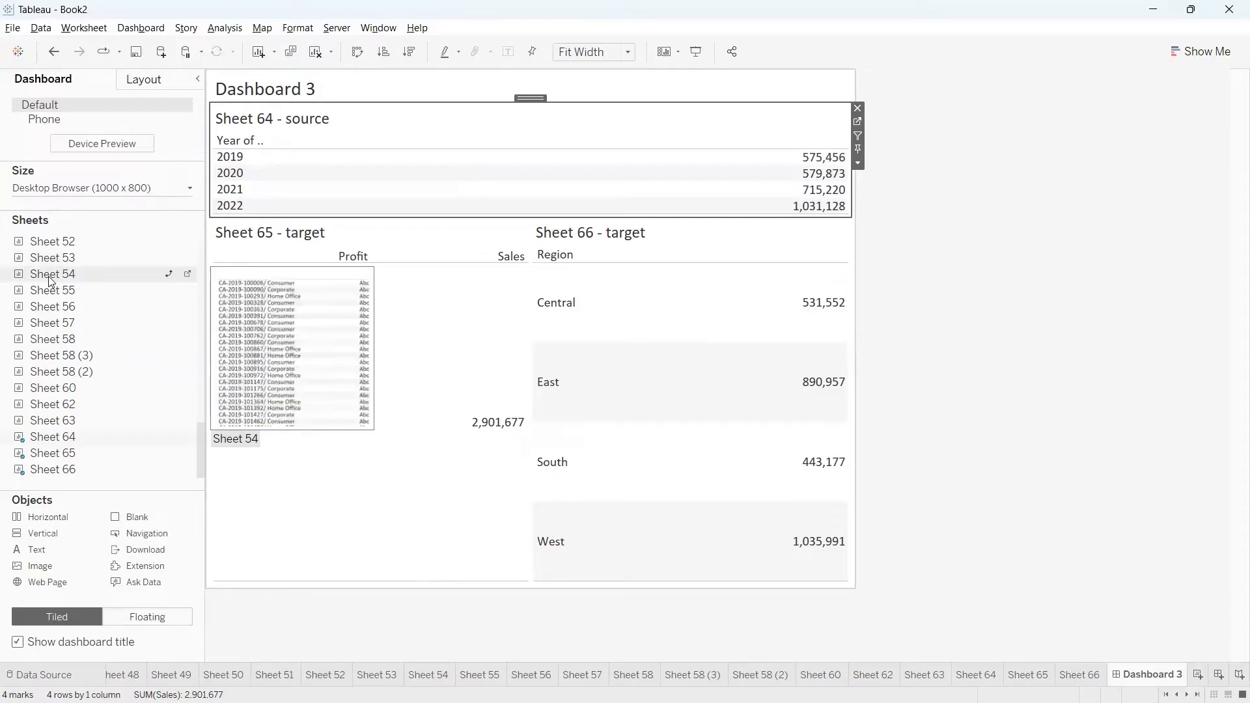
pyautogui.click(140, 28)
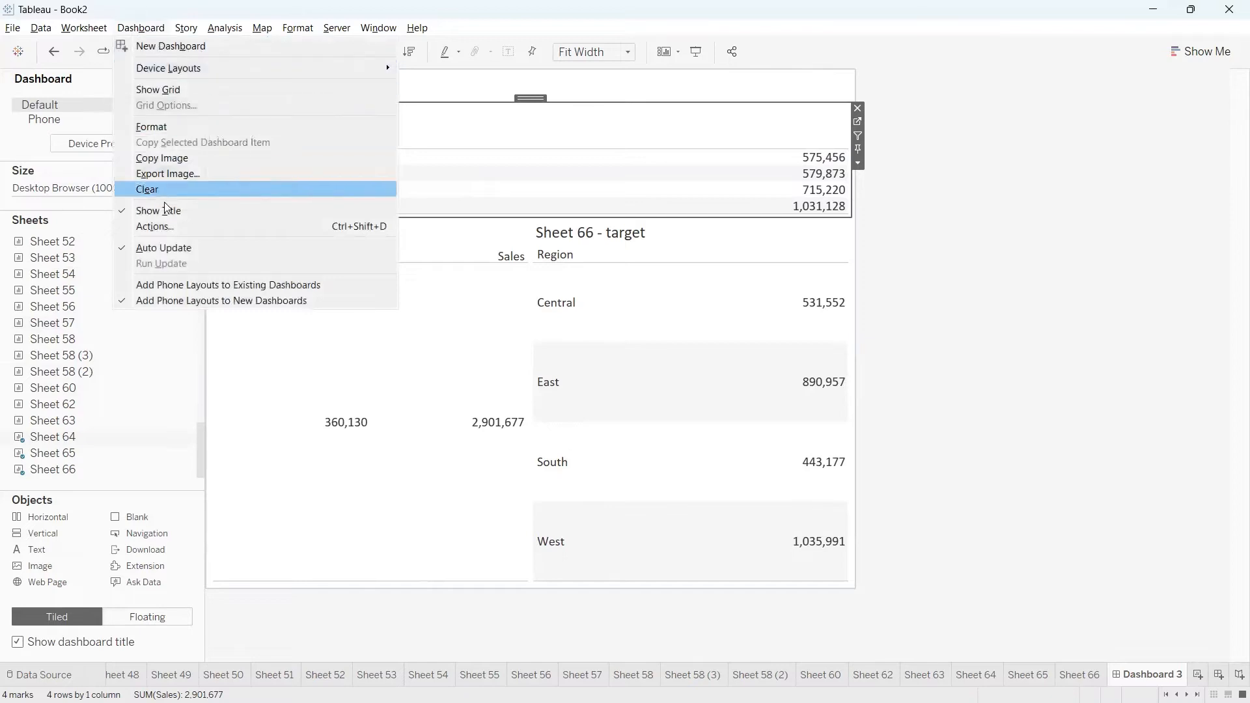
pyautogui.click(169, 226)
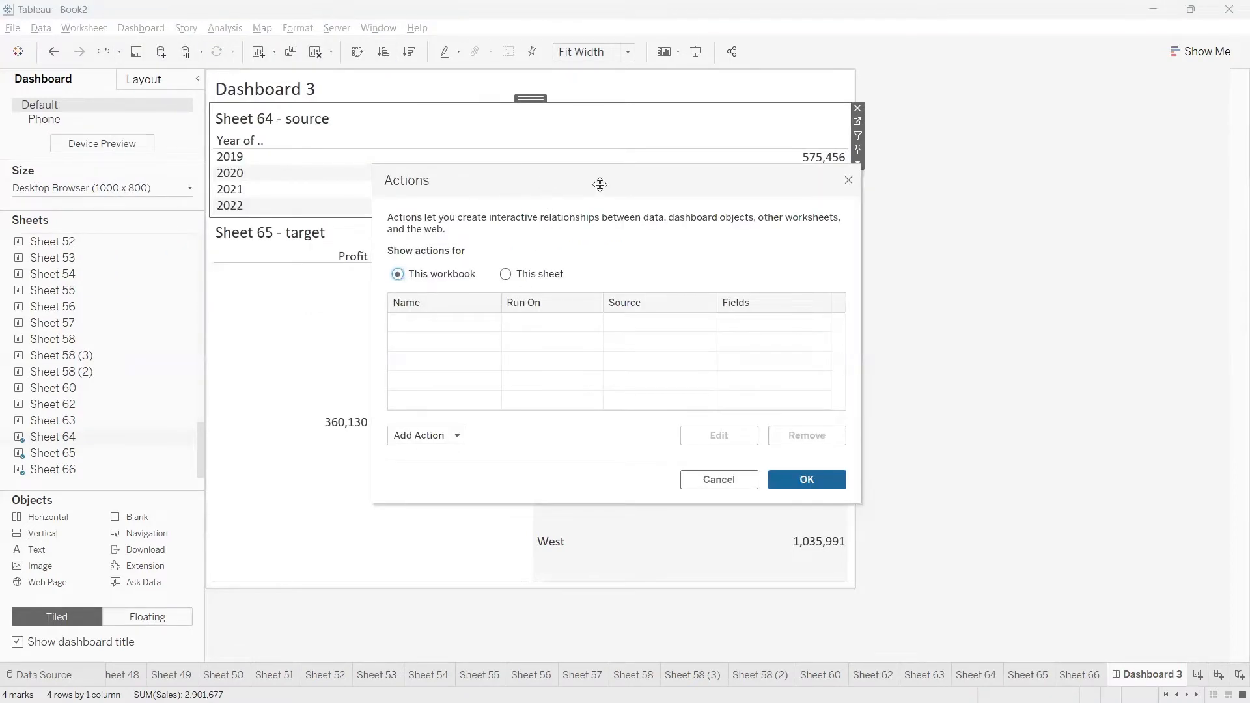
pyautogui.moveTo(536, 181); pyautogui.dragTo(547, 177)
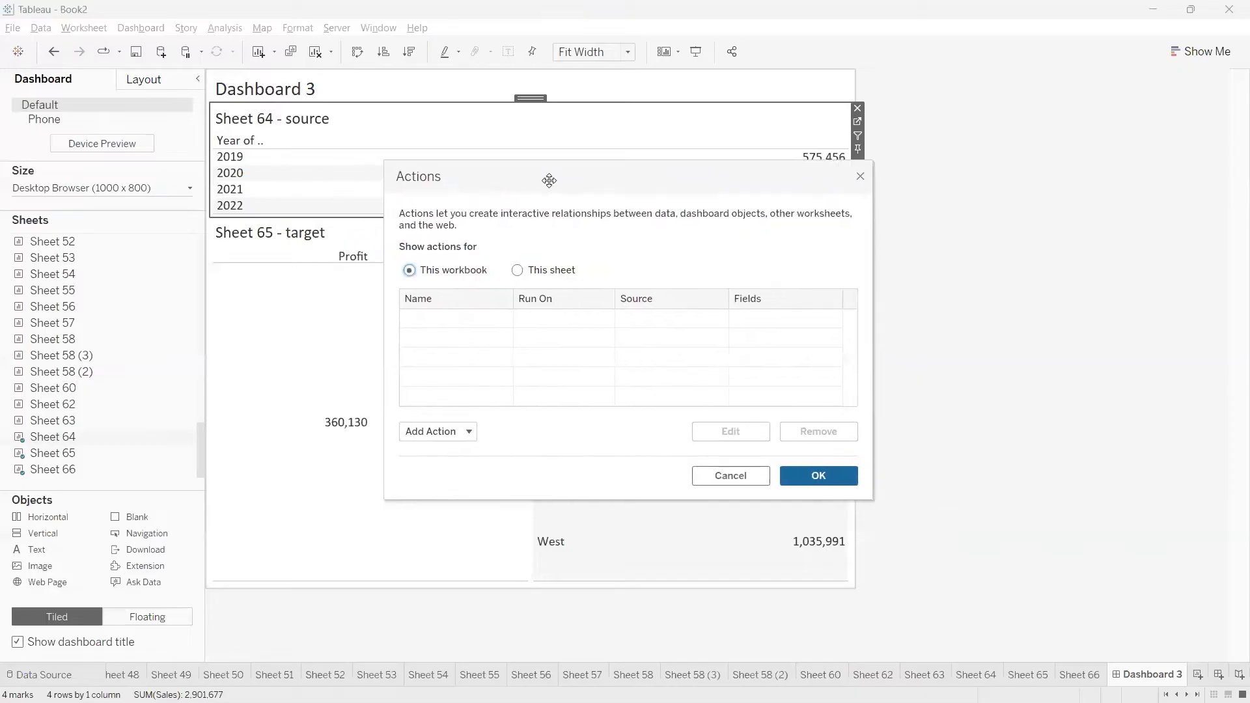
pyautogui.click(471, 436)
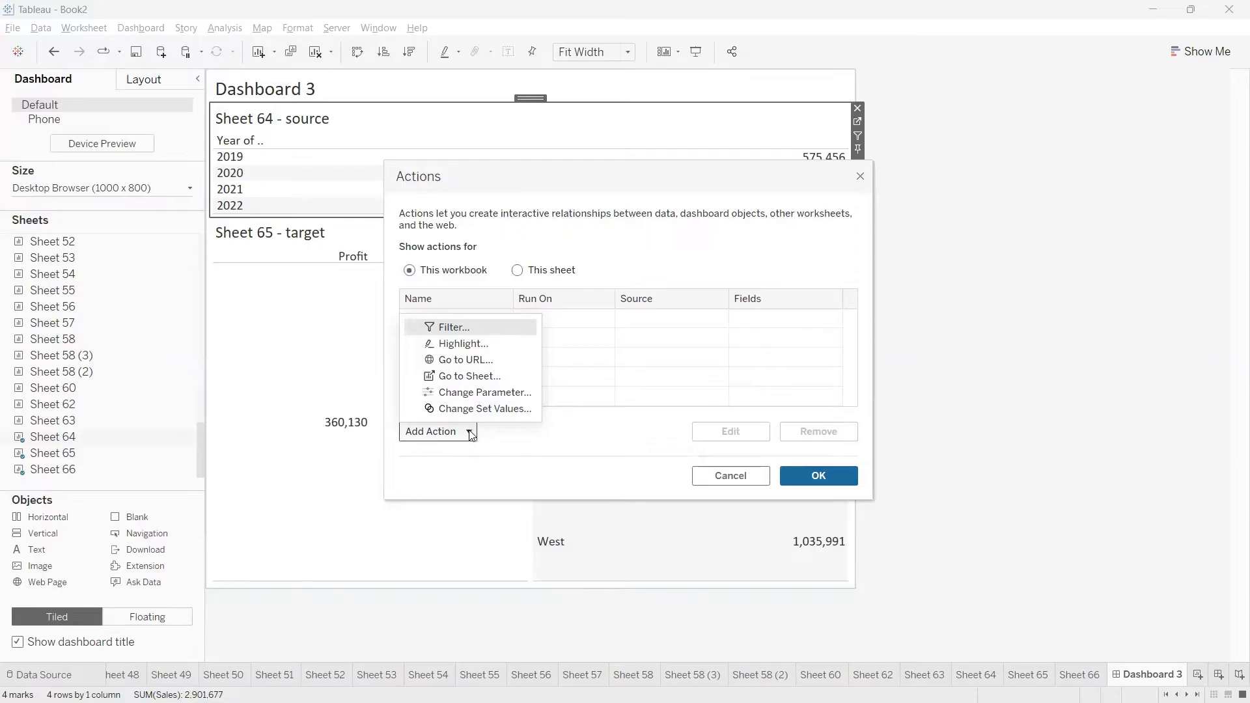
pyautogui.click(455, 328)
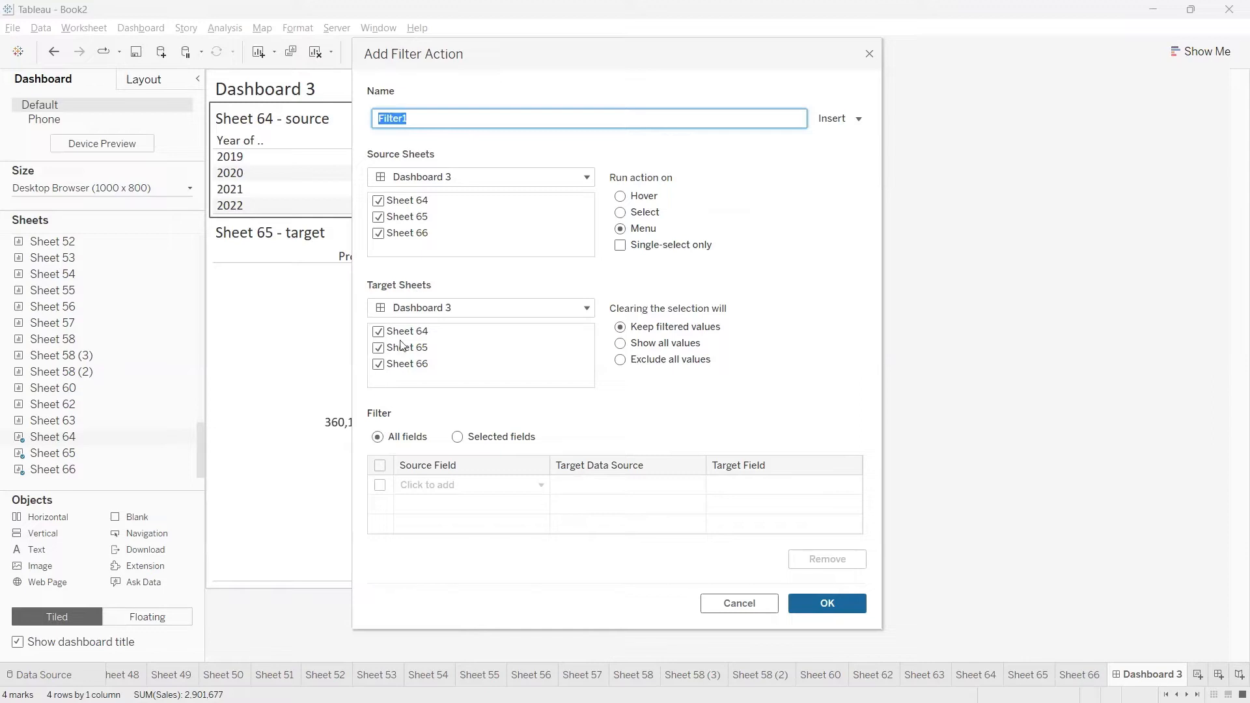
# Restrict the filter action's source sheets to Sheet 64 by excluding Sheets 65 and 66, keeping Dashboard 3 as the source.
pyautogui.click(377, 217)
pyautogui.click(379, 233)
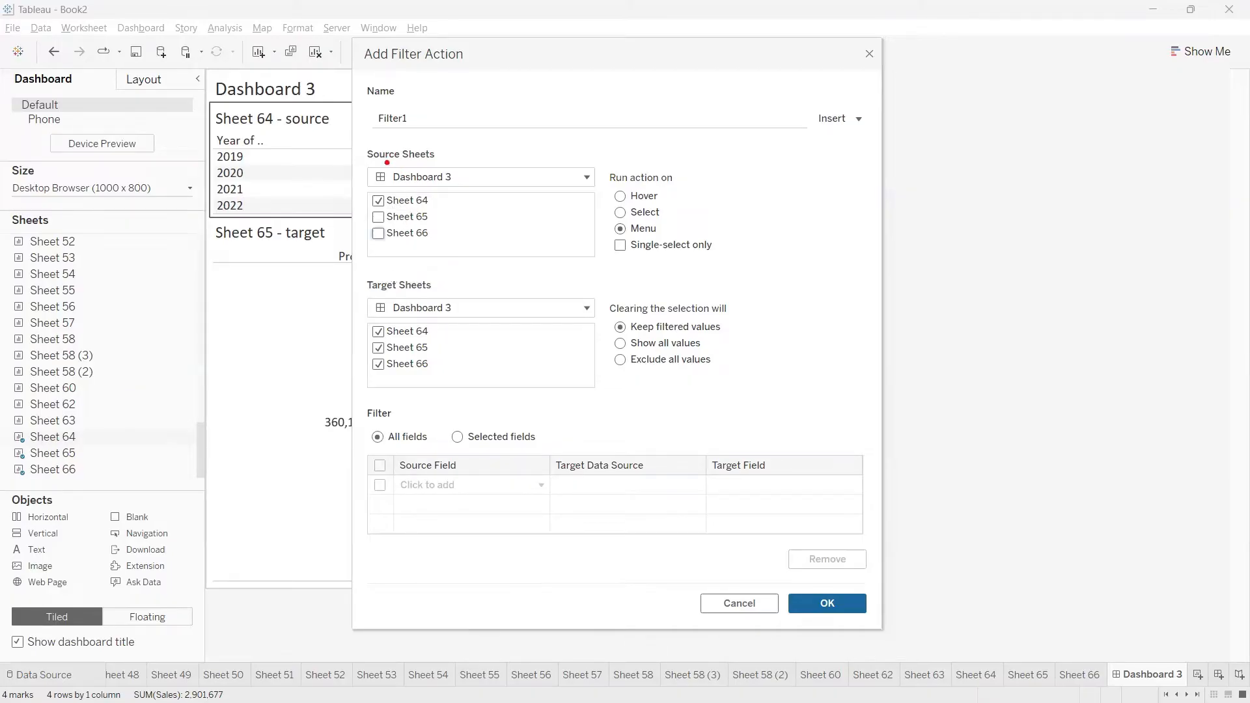
pyautogui.moveTo(372, 164); pyautogui.dragTo(439, 163)
pyautogui.moveTo(385, 194)
pyautogui.mouseDown()
pyautogui.moveTo(453, 218)
pyautogui.moveTo(369, 181)
pyautogui.mouseUp()
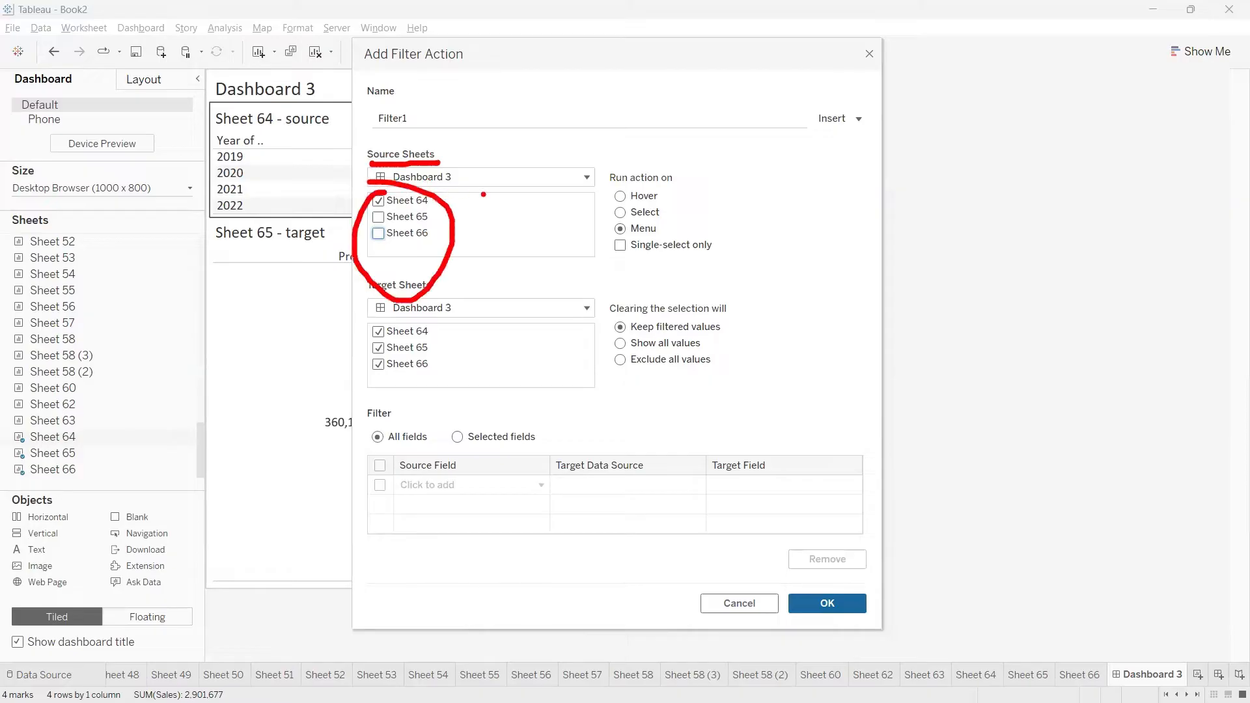
pyautogui.click(511, 178)
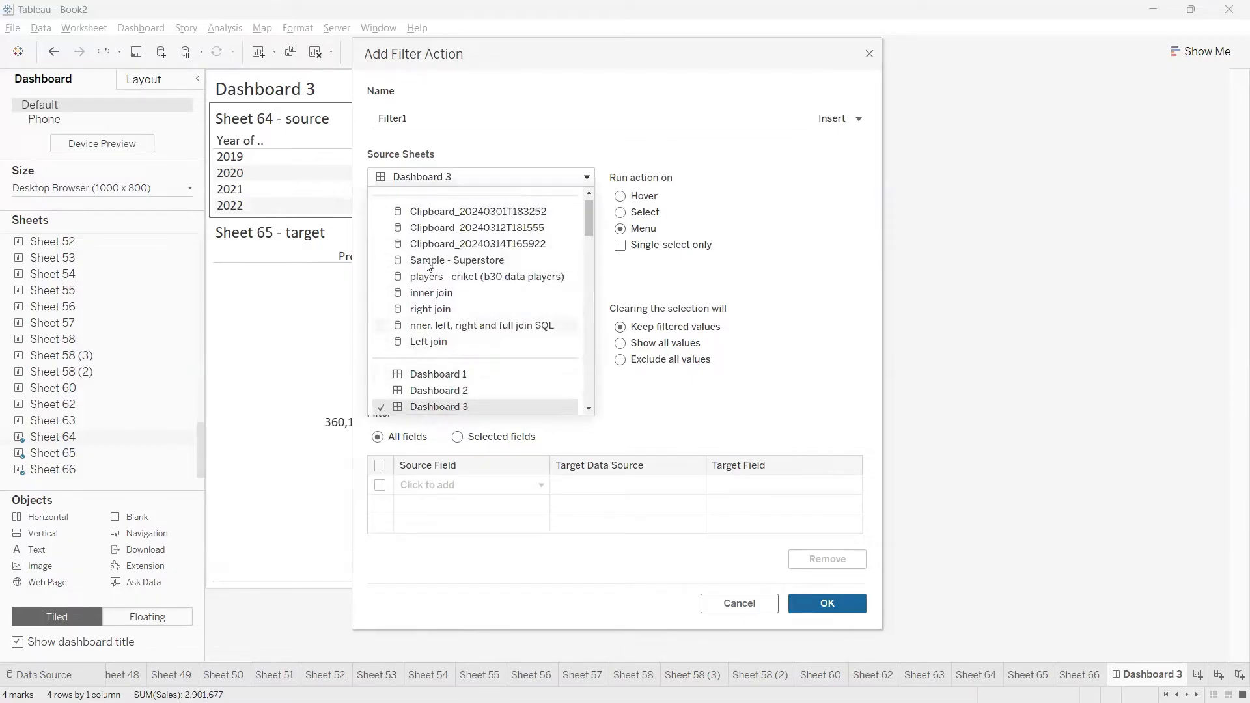
pyautogui.click(414, 180)
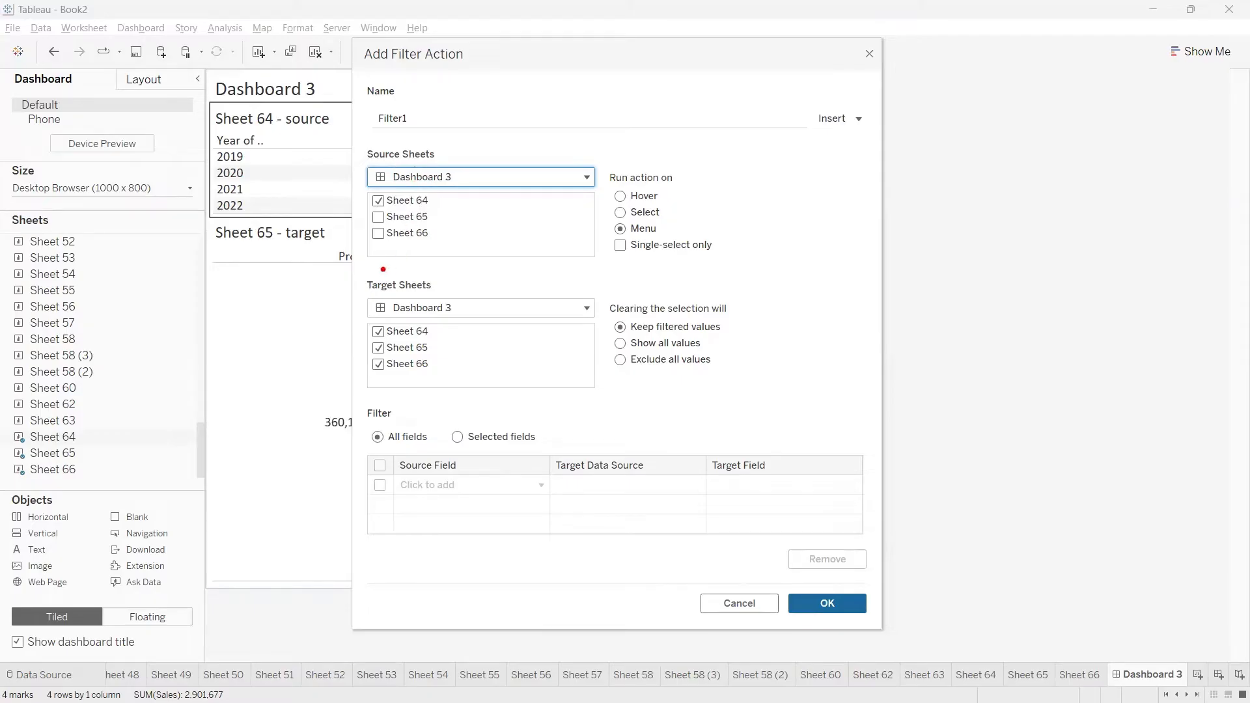
# Set the filter action to run on Select.
pyautogui.moveTo(373, 269); pyautogui.dragTo(823, 262)
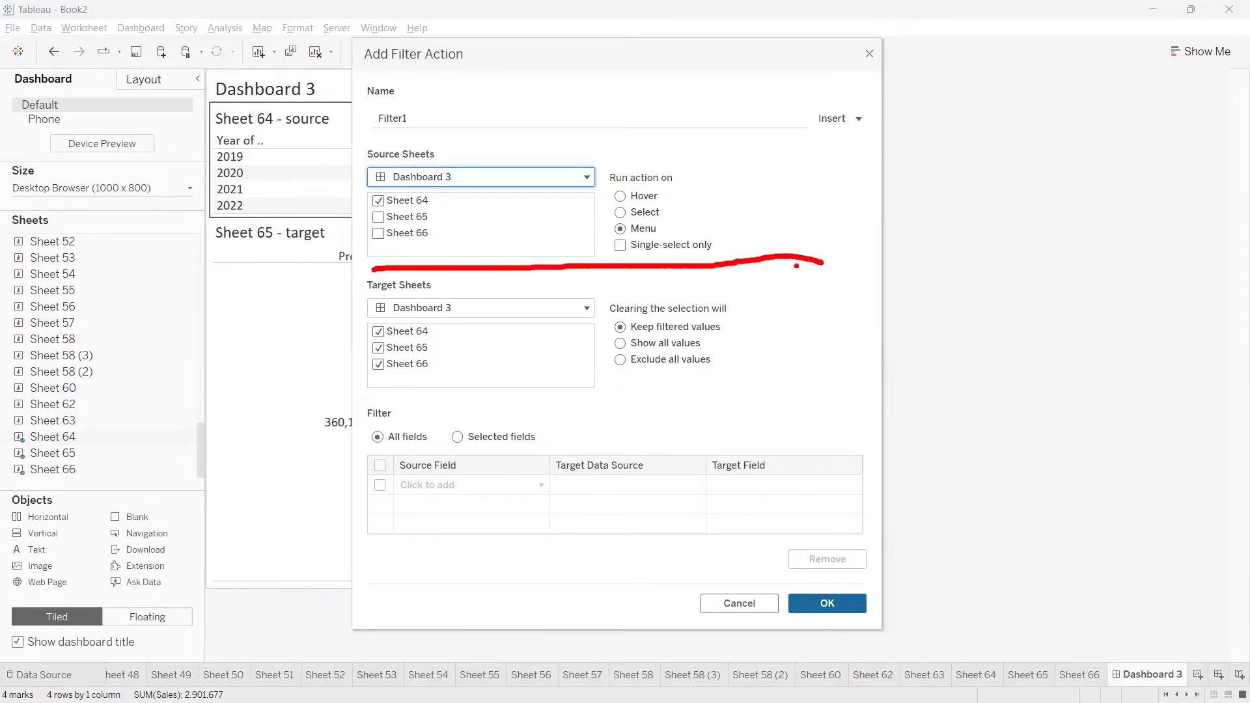
pyautogui.moveTo(664, 191); pyautogui.dragTo(705, 199)
pyautogui.click(621, 213)
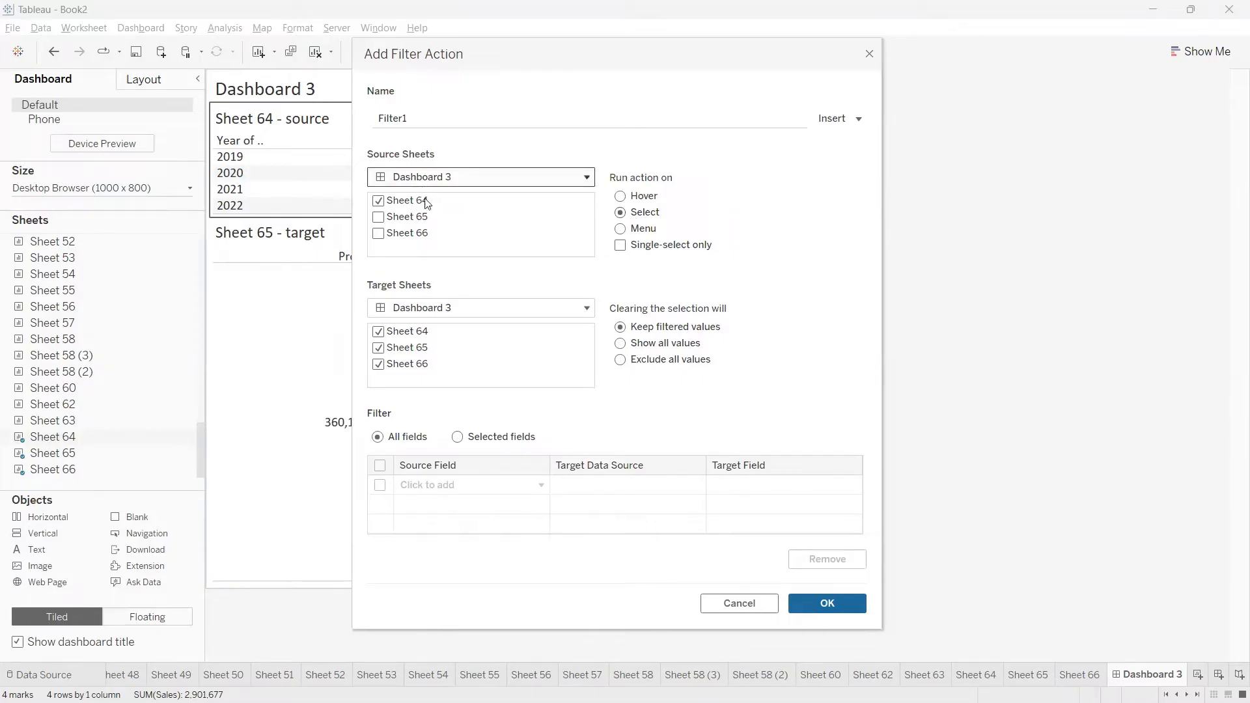
# Exclude Sheet 64 from the filter action's target sheets, keeping Sheets 65 and 66 on Dashboard 3.
pyautogui.click(466, 310)
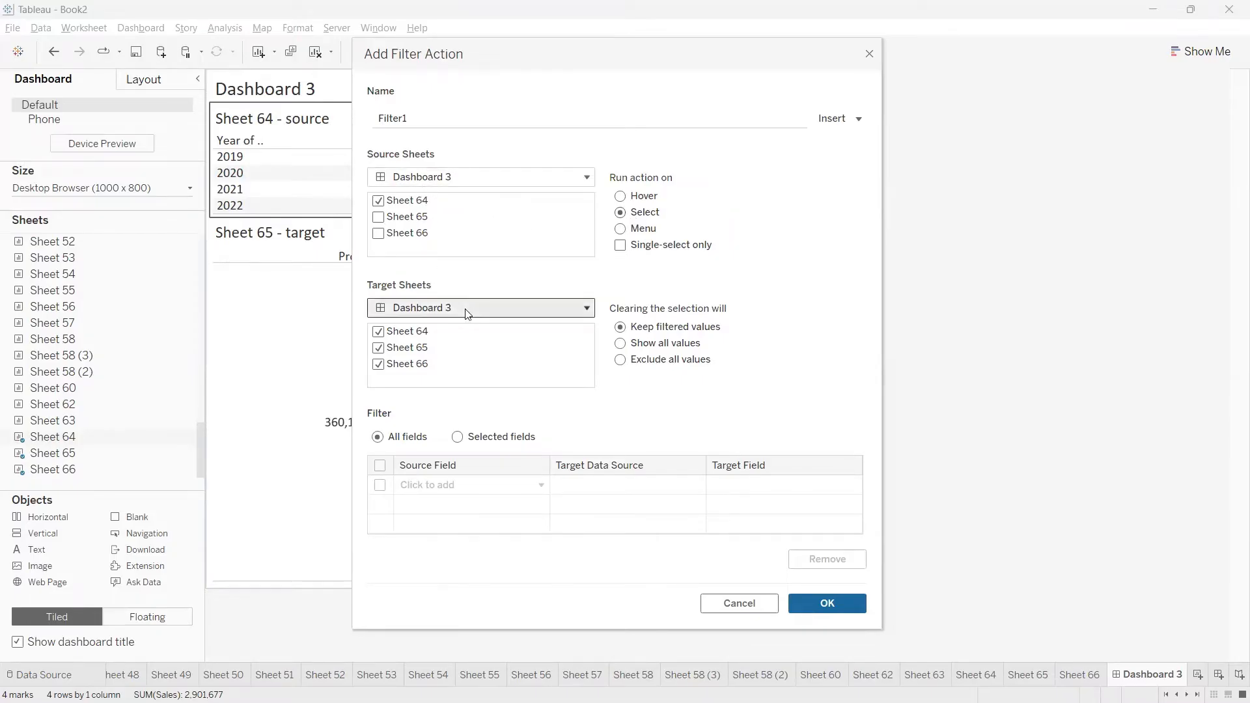
pyautogui.click(467, 309)
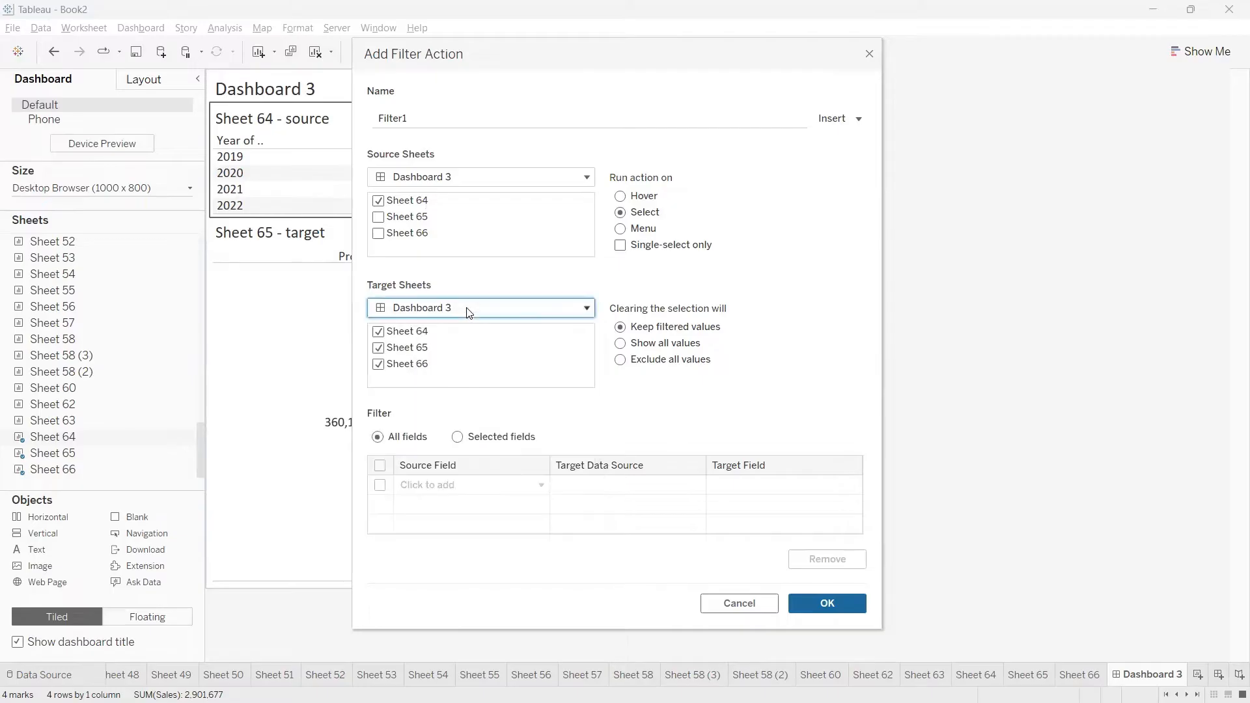
pyautogui.click(396, 333)
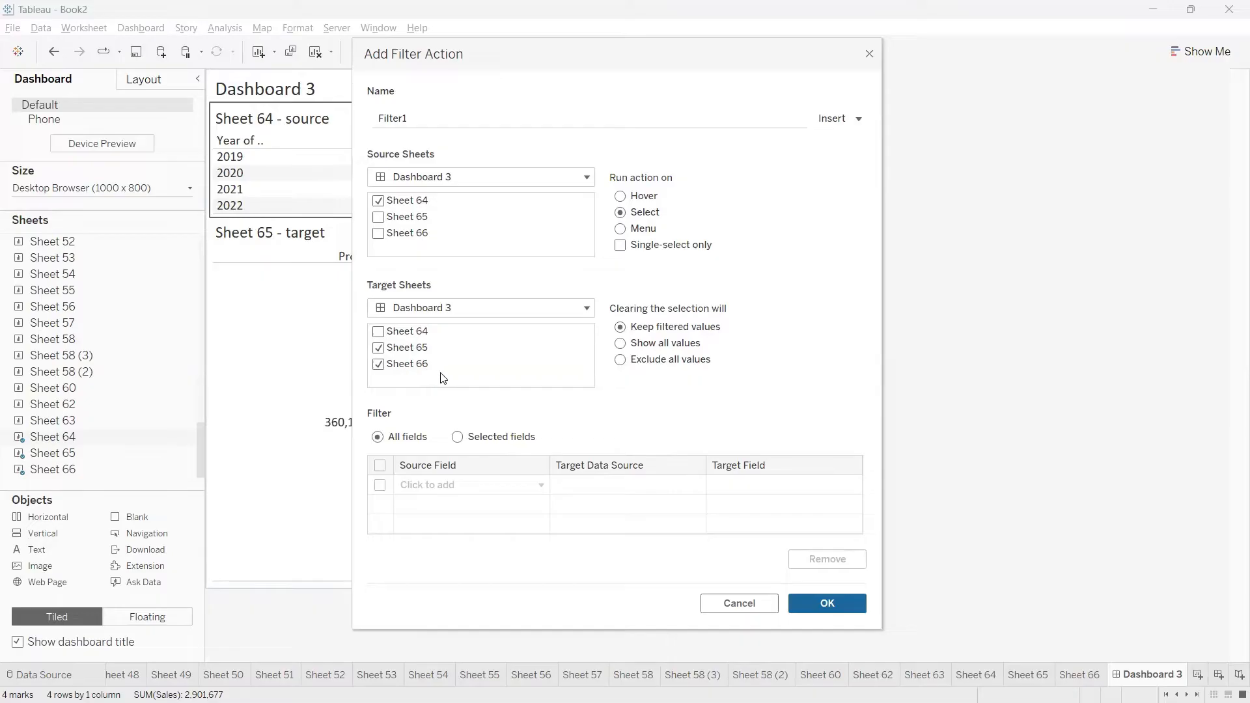
pyautogui.hotkey('ctrl', '2')
pyautogui.moveTo(377, 278)
pyautogui.mouseDown()
pyautogui.moveTo(813, 396)
pyautogui.moveTo(488, 280)
pyautogui.moveTo(345, 278)
pyautogui.mouseUp()
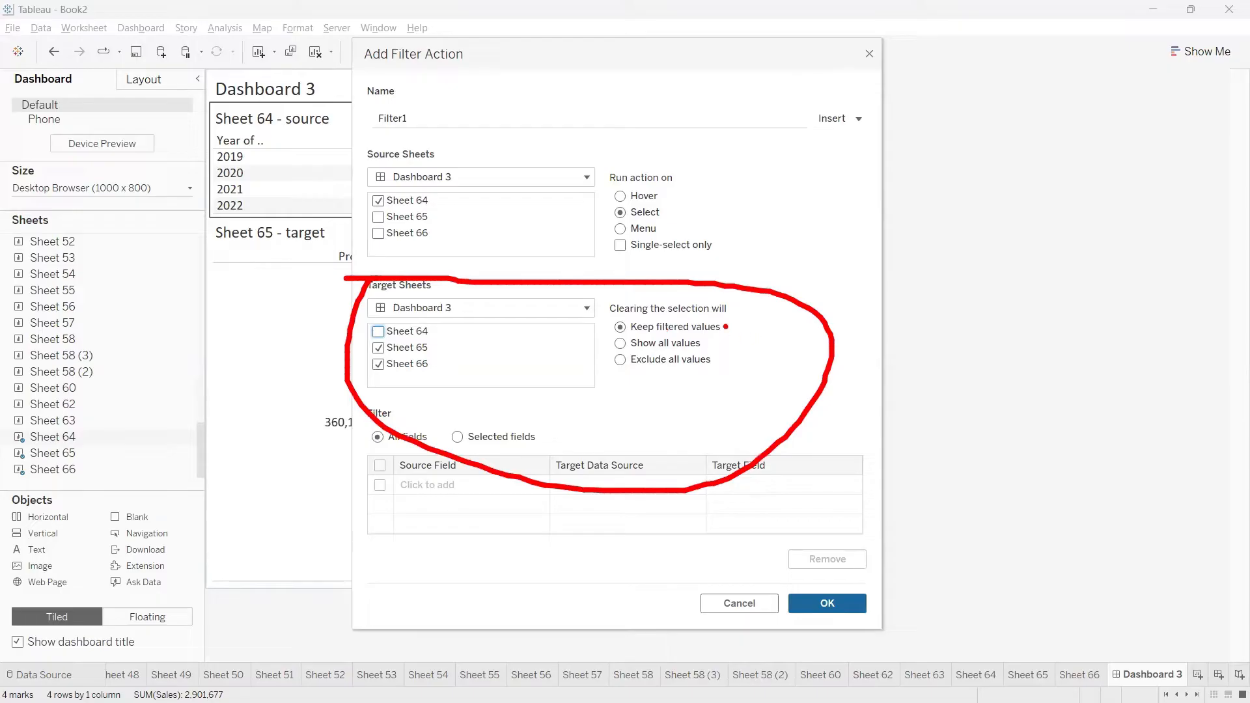
# Set the filter action to show all values when the selection is cleared.
pyautogui.moveTo(725, 326); pyautogui.dragTo(756, 338)
pyautogui.press('Escape')
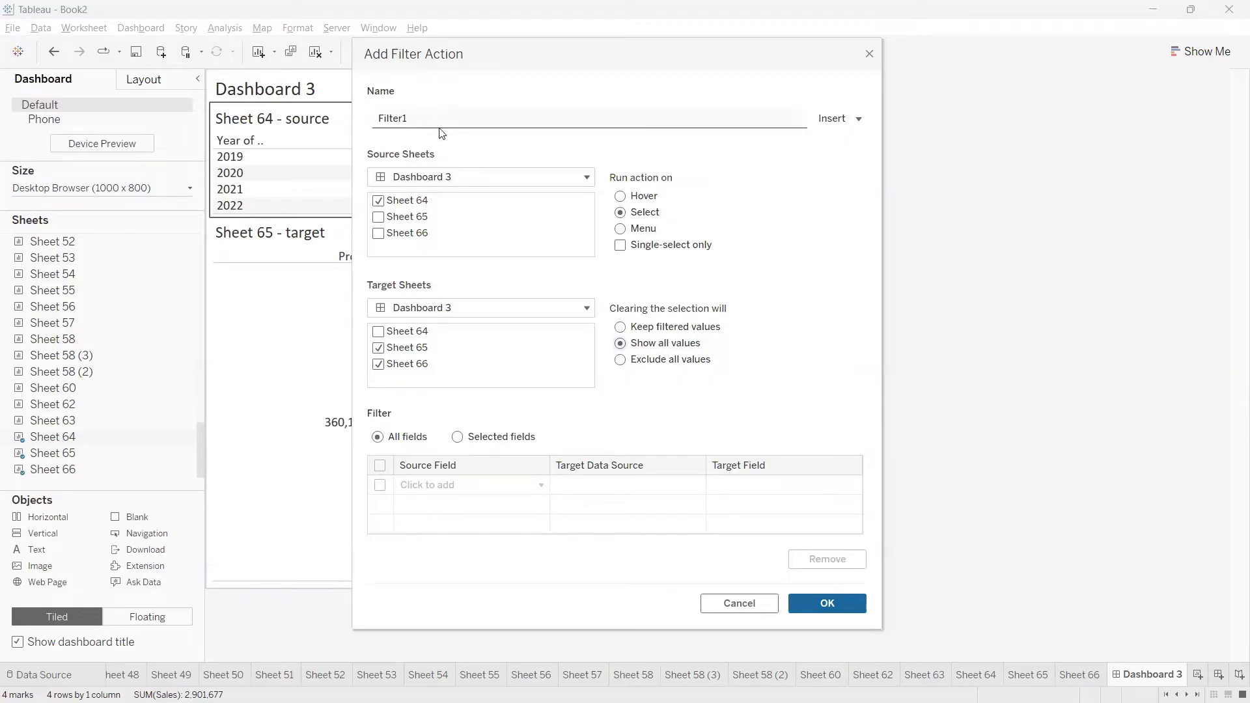
# Examine the filter action's name and the fields that can be inserted into it.
pyautogui.hotkey('ctrl', '2')
pyautogui.moveTo(403, 110)
pyautogui.mouseDown()
pyautogui.moveTo(389, 111)
pyautogui.moveTo(418, 122)
pyautogui.mouseUp()
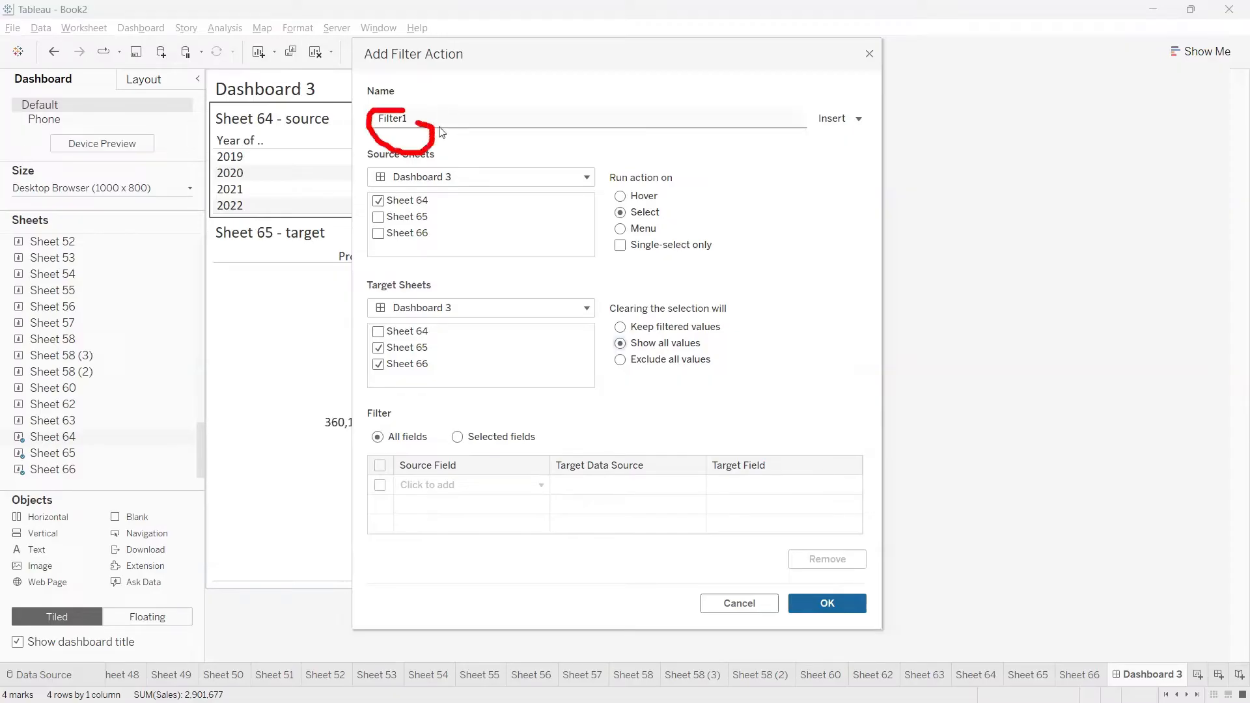
pyautogui.press('Escape')
pyautogui.click(418, 123)
pyautogui.click(418, 122)
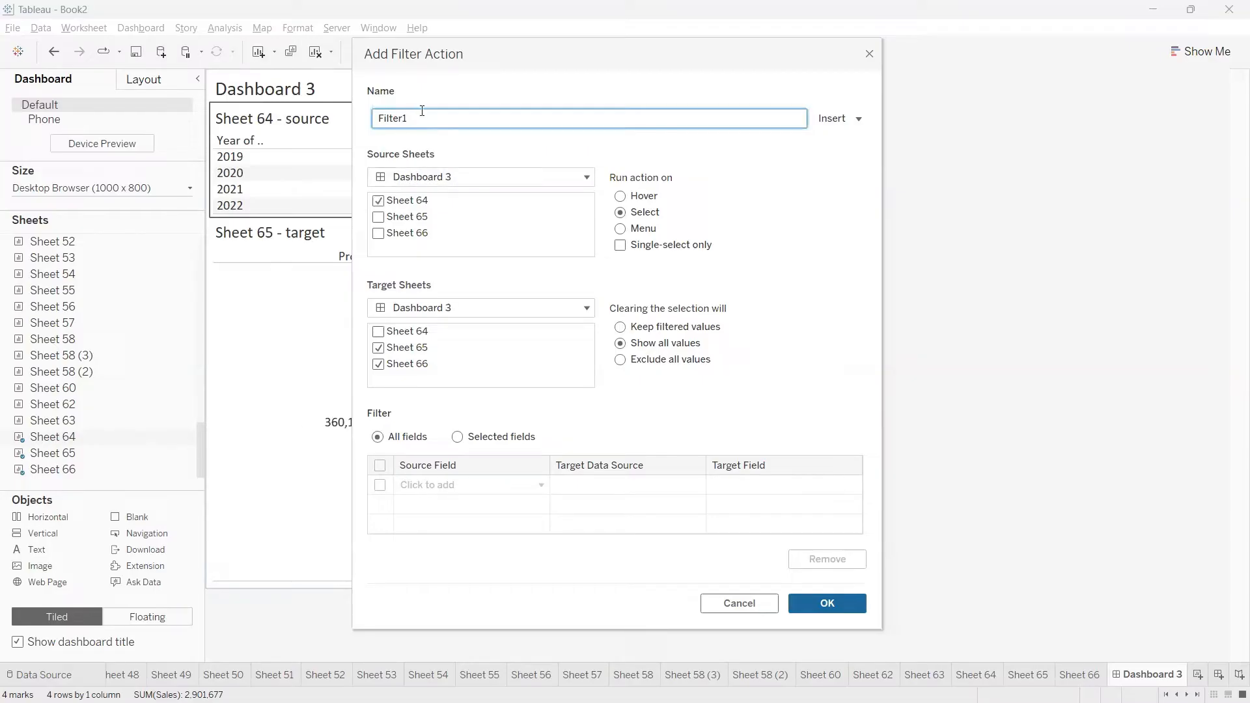
pyautogui.moveTo(415, 119); pyautogui.dragTo(368, 122)
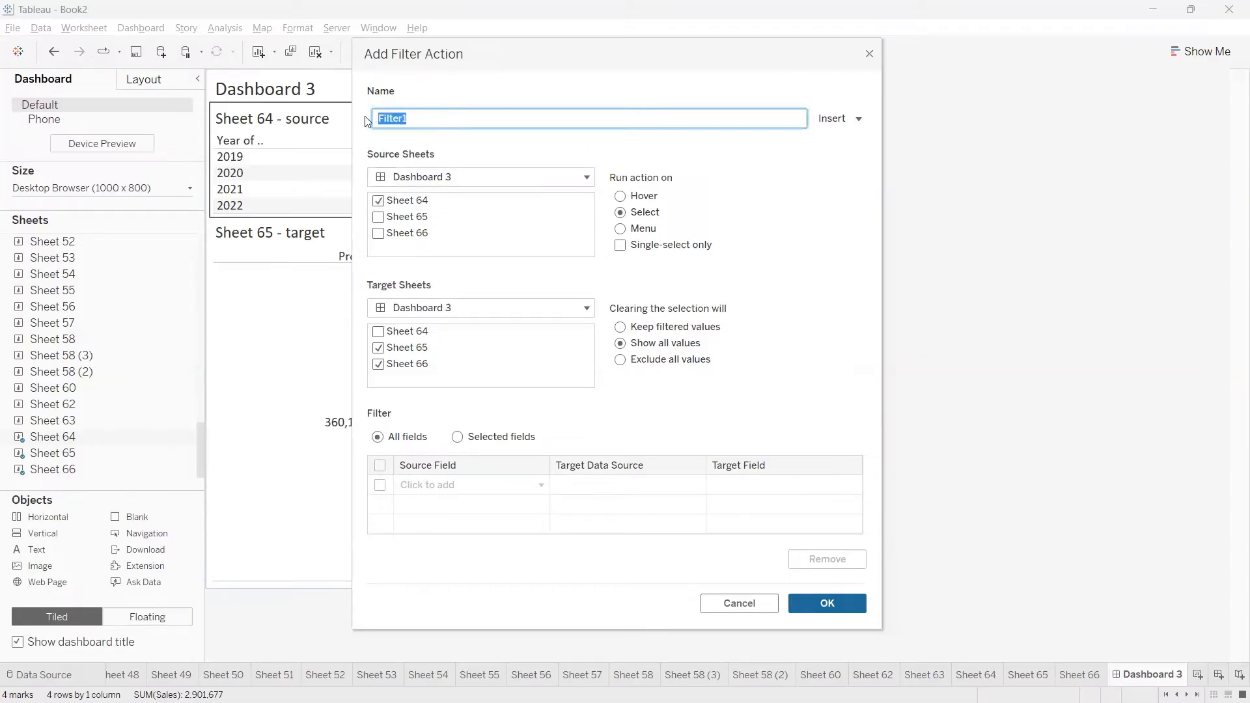
pyautogui.click(456, 119)
pyautogui.click(857, 120)
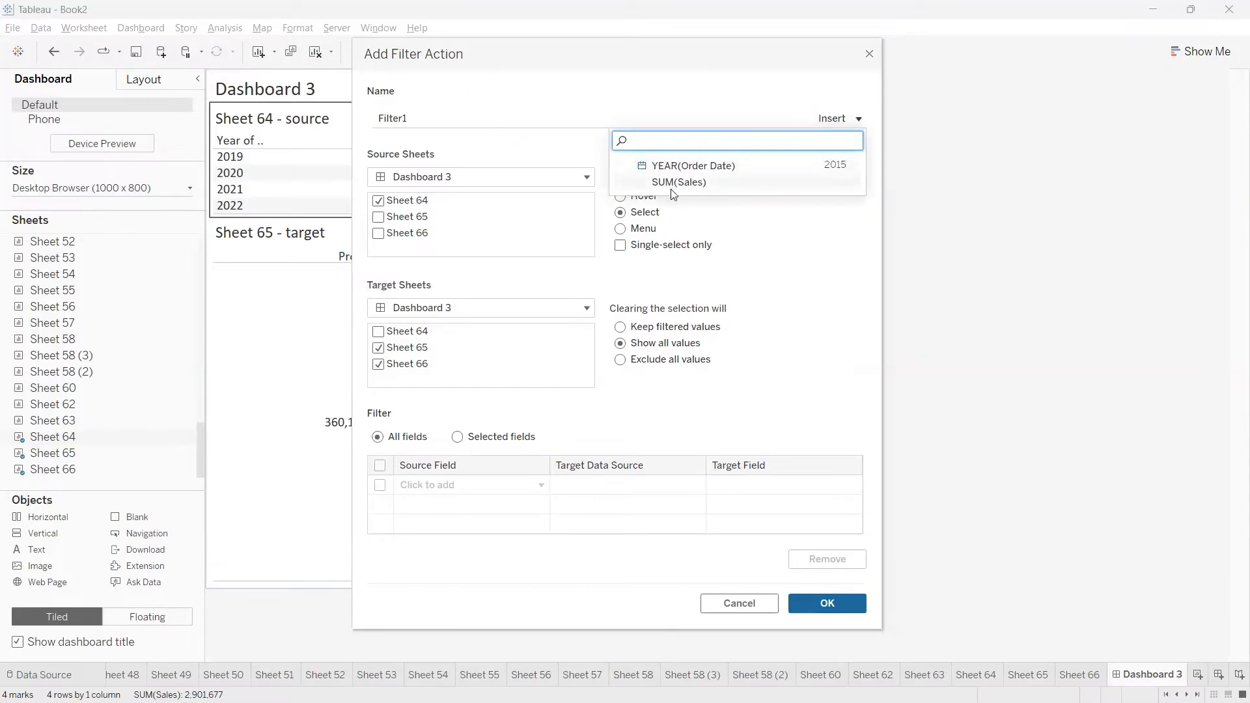
pyautogui.click(449, 119)
pyautogui.click(462, 121)
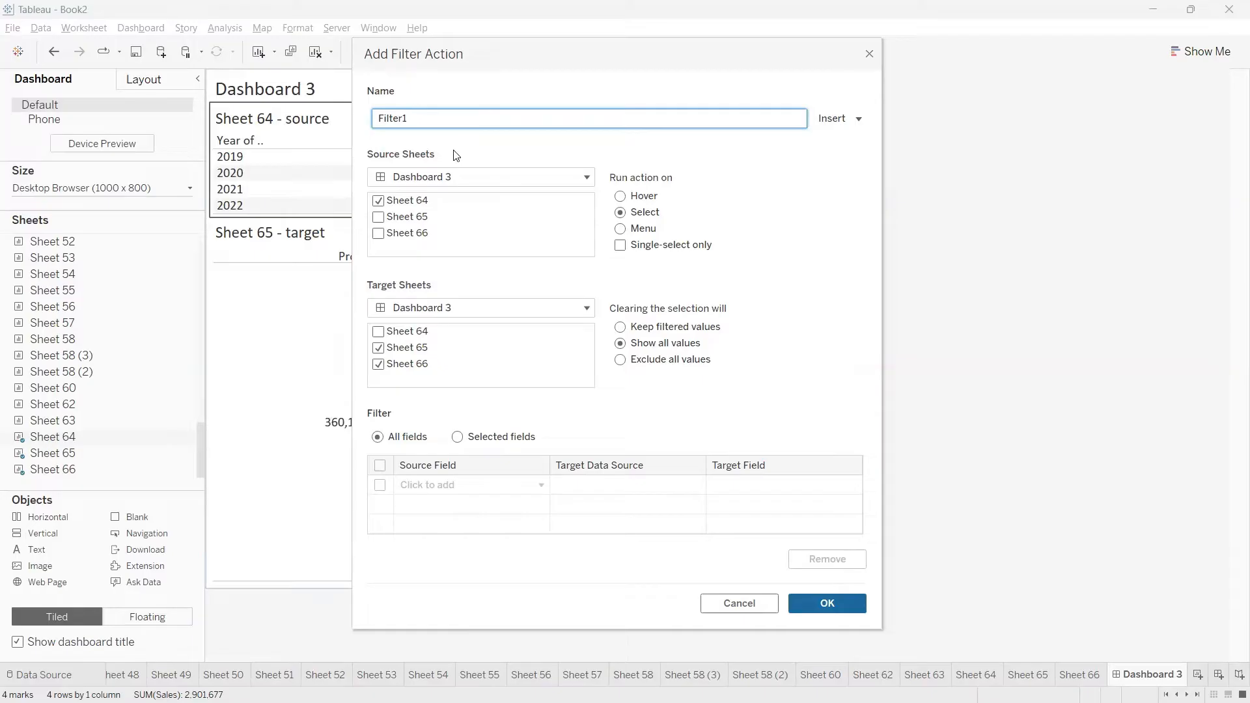
pyautogui.hotkey('ctrl', '2')
pyautogui.moveTo(340, 163)
pyautogui.mouseDown()
pyautogui.moveTo(463, 166)
pyautogui.moveTo(458, 191)
pyautogui.moveTo(469, 177)
pyautogui.mouseUp()
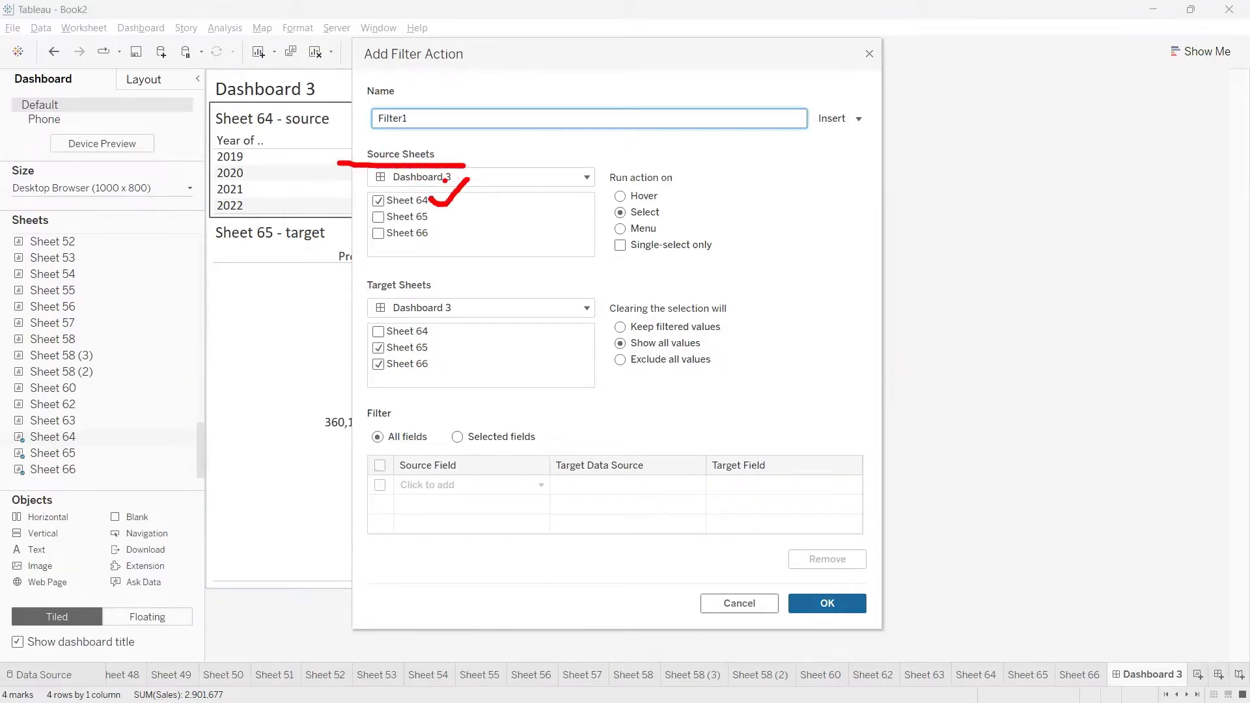
pyautogui.moveTo(666, 213); pyautogui.dragTo(681, 203)
pyautogui.moveTo(371, 302); pyautogui.dragTo(470, 294)
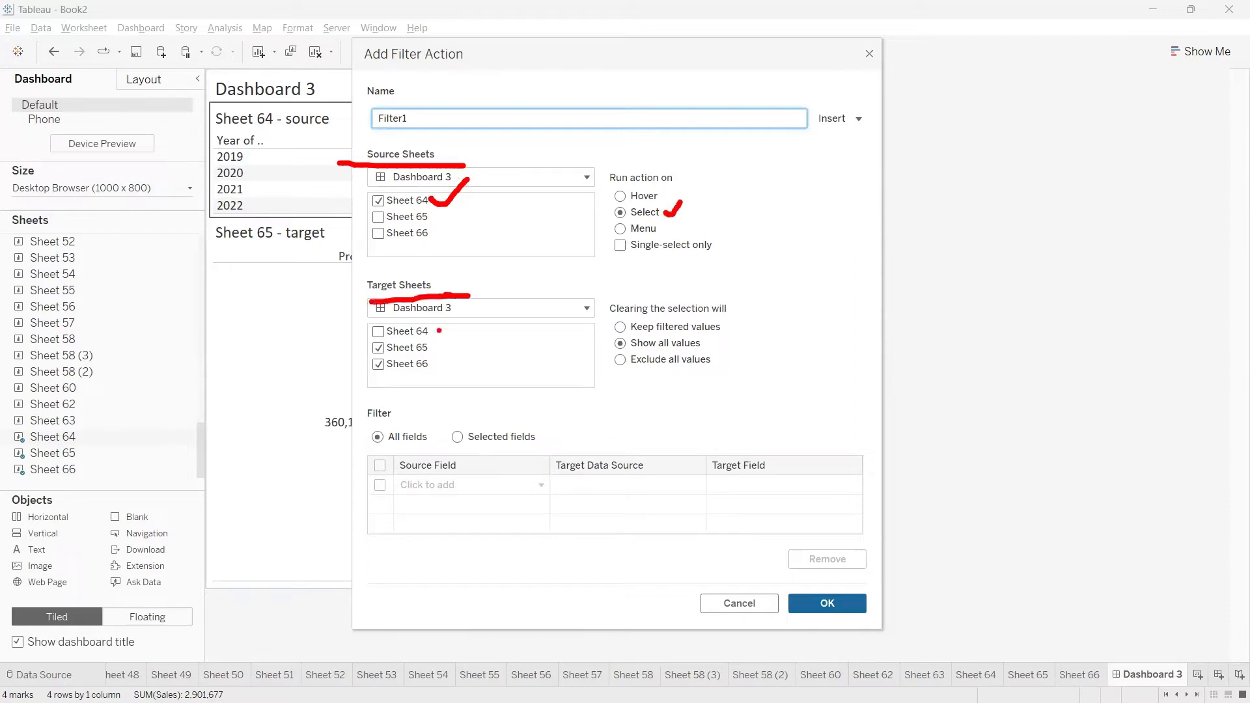
pyautogui.moveTo(432, 354); pyautogui.dragTo(452, 337)
pyautogui.moveTo(708, 346); pyautogui.dragTo(729, 338)
pyautogui.moveTo(614, 319)
pyautogui.mouseDown()
pyautogui.moveTo(721, 317)
pyautogui.moveTo(743, 344)
pyautogui.mouseUp()
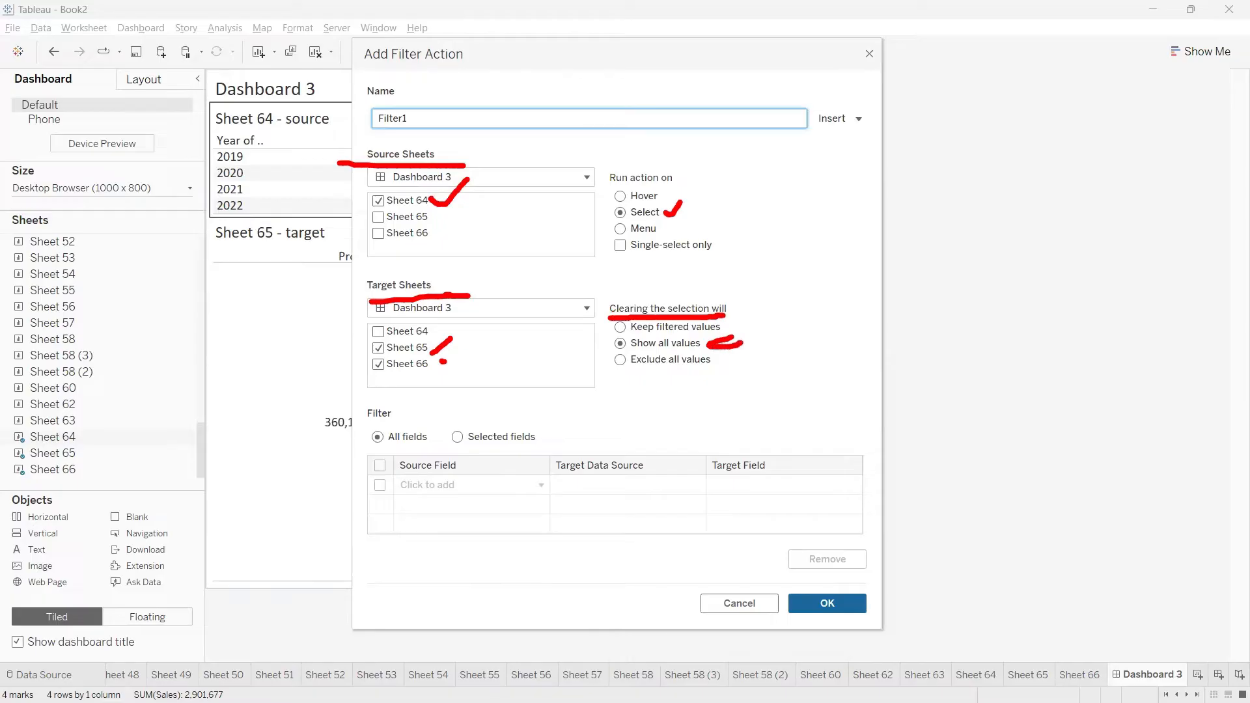
pyautogui.press('Escape')
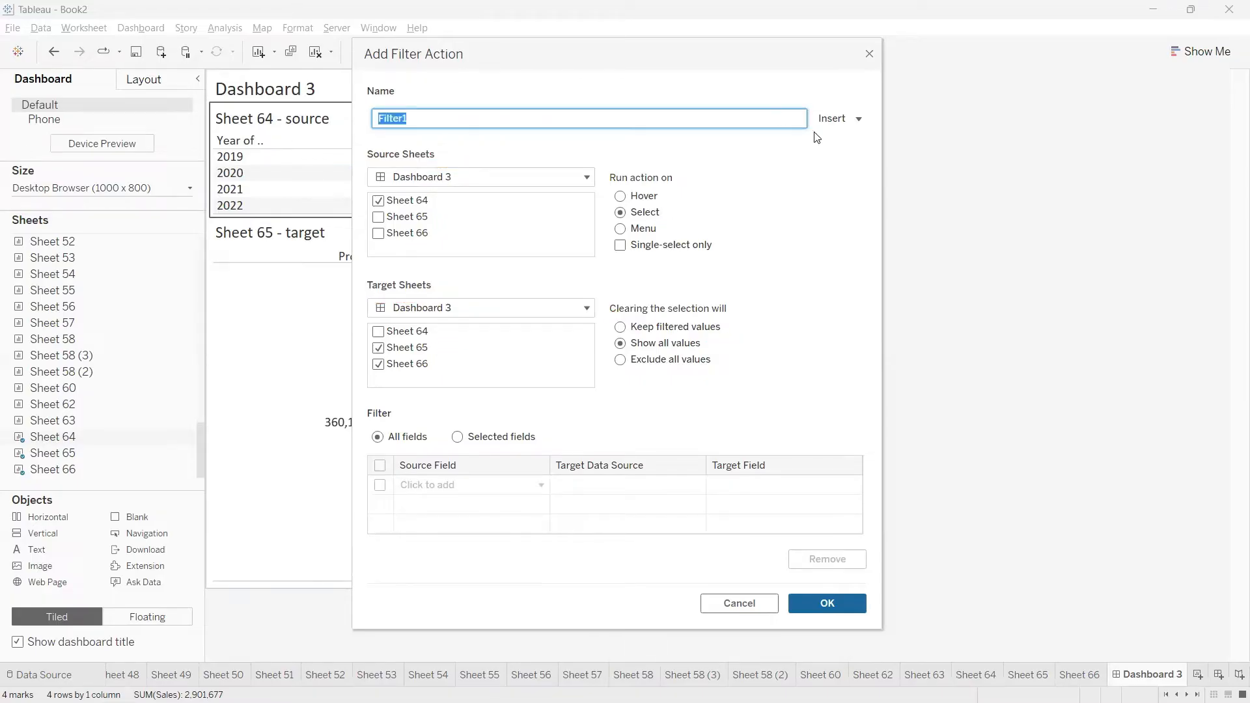
# Save the filter action and apply it to Dashboard 3.
pyautogui.click(816, 600)
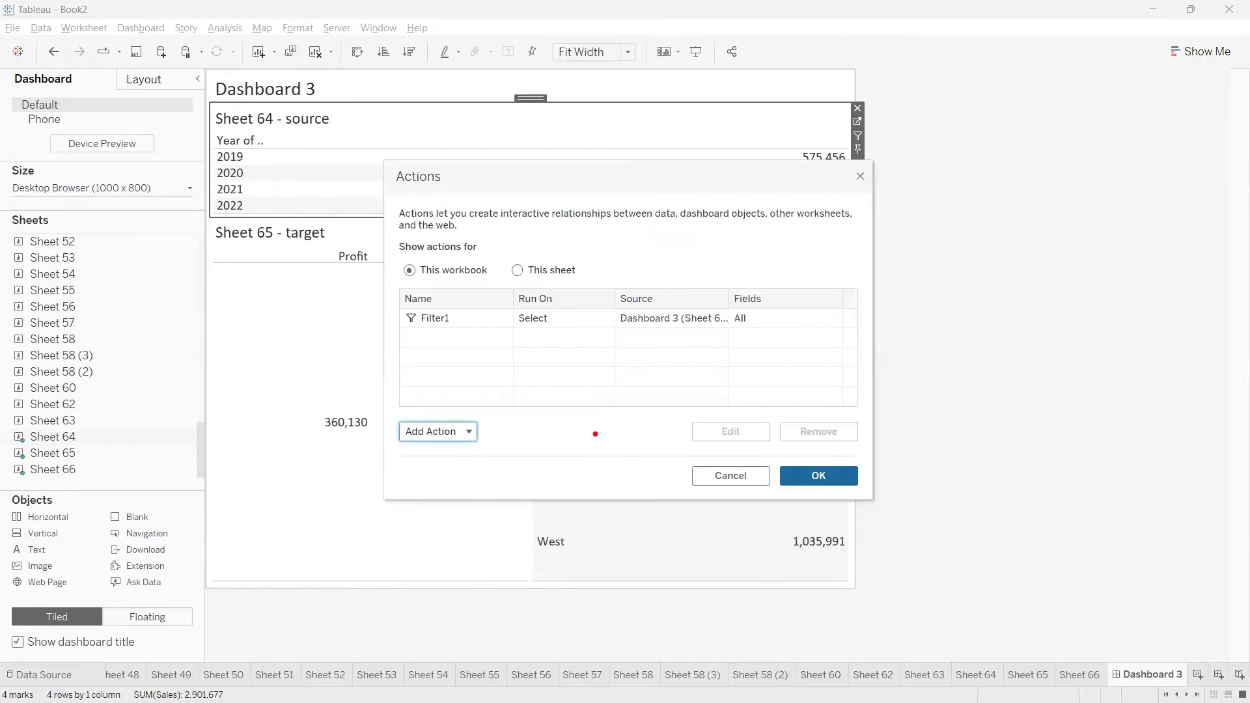
pyautogui.moveTo(419, 337)
pyautogui.mouseDown()
pyautogui.moveTo(485, 316)
pyautogui.moveTo(398, 302)
pyautogui.moveTo(456, 344)
pyautogui.mouseUp()
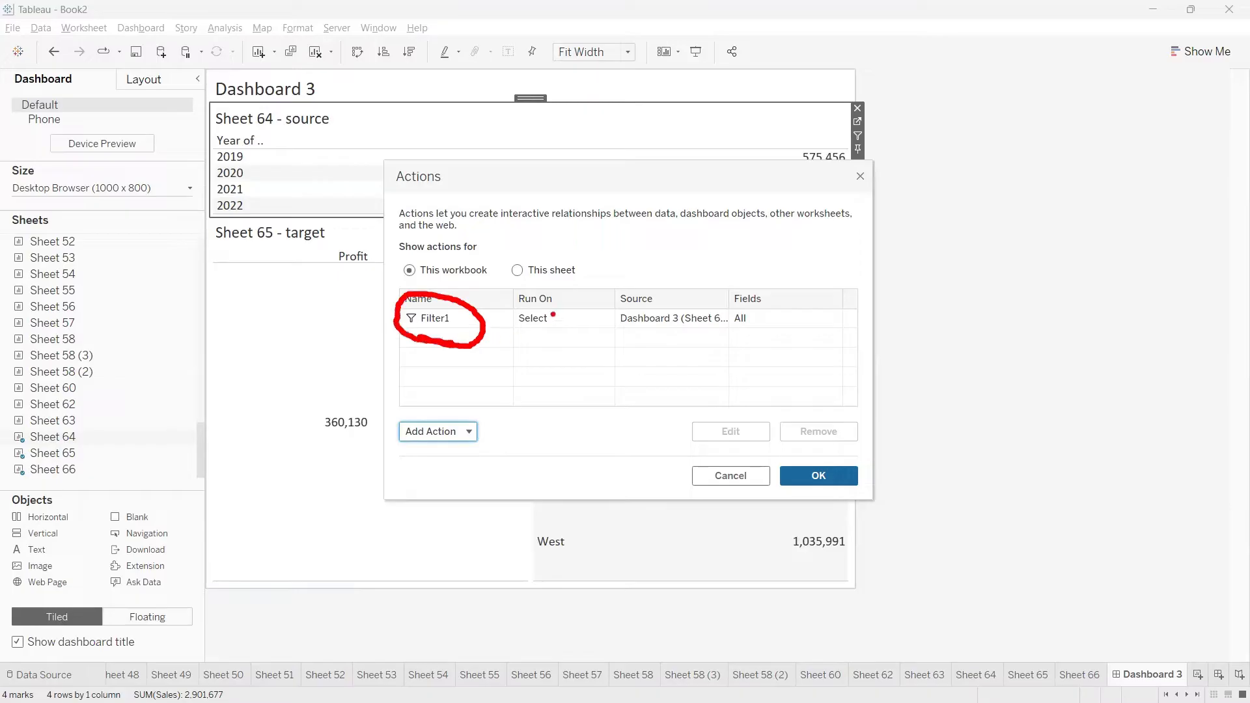
pyautogui.moveTo(528, 333); pyautogui.dragTo(514, 331)
pyautogui.moveTo(637, 318)
pyautogui.mouseDown()
pyautogui.moveTo(812, 299)
pyautogui.moveTo(638, 291)
pyautogui.mouseUp()
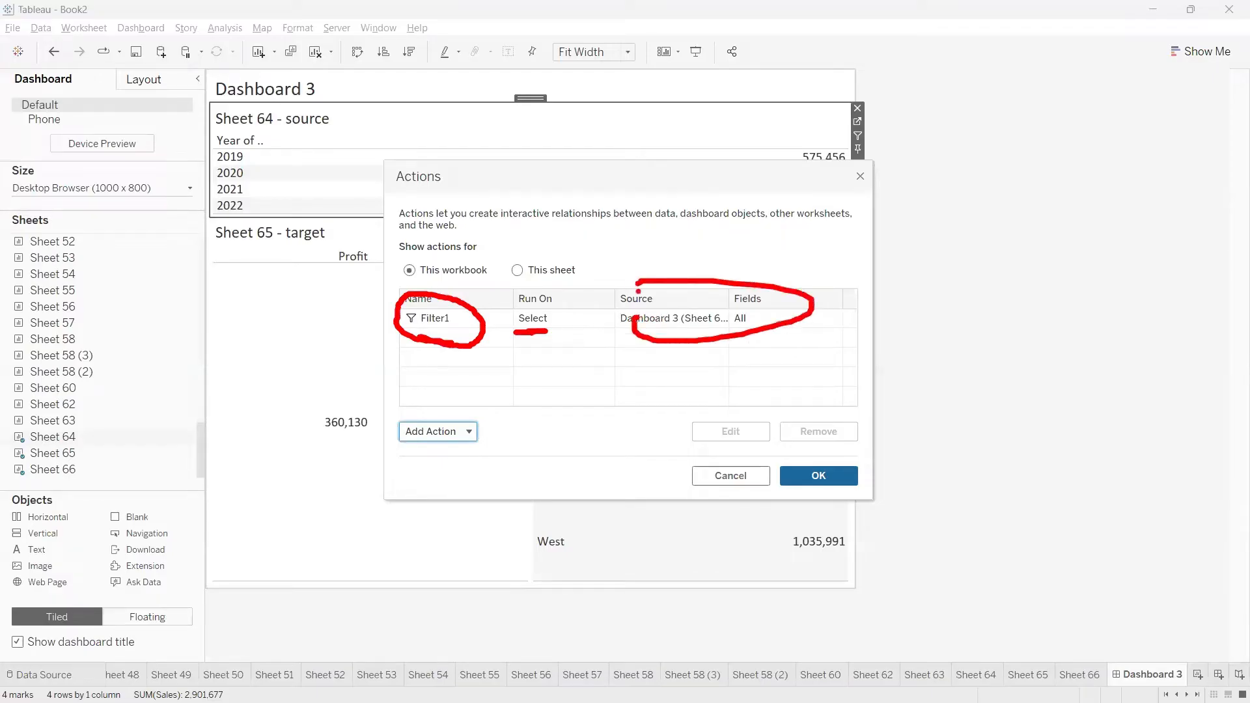
pyautogui.press('Escape')
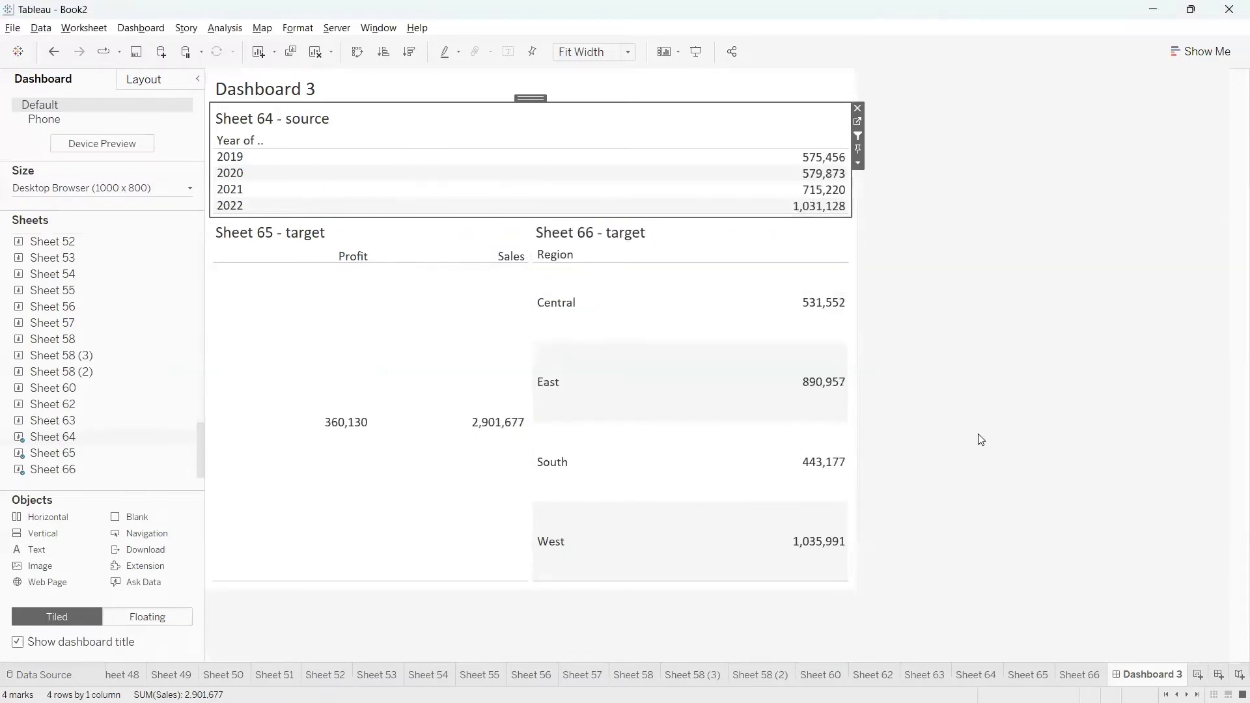
pyautogui.click(933, 437)
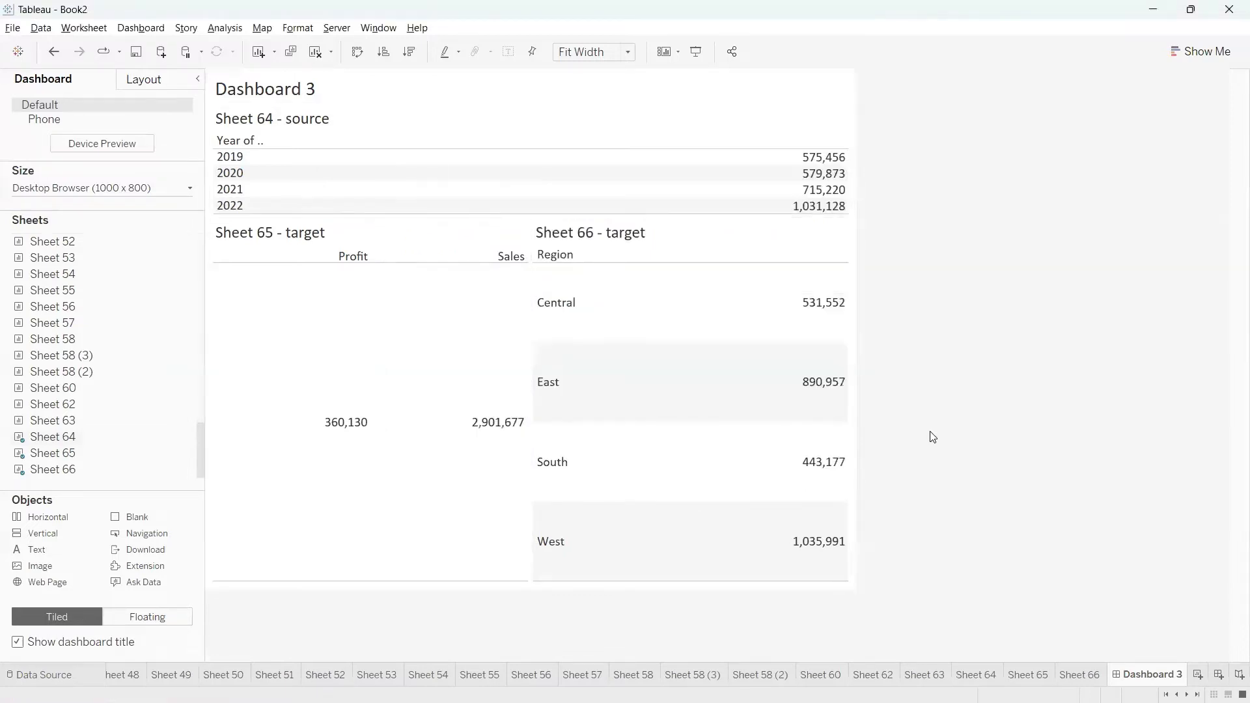
# Test the filter action by selecting 2019 in Sheet 64 and checking Sheets 65 and 66.
pyautogui.click(229, 160)
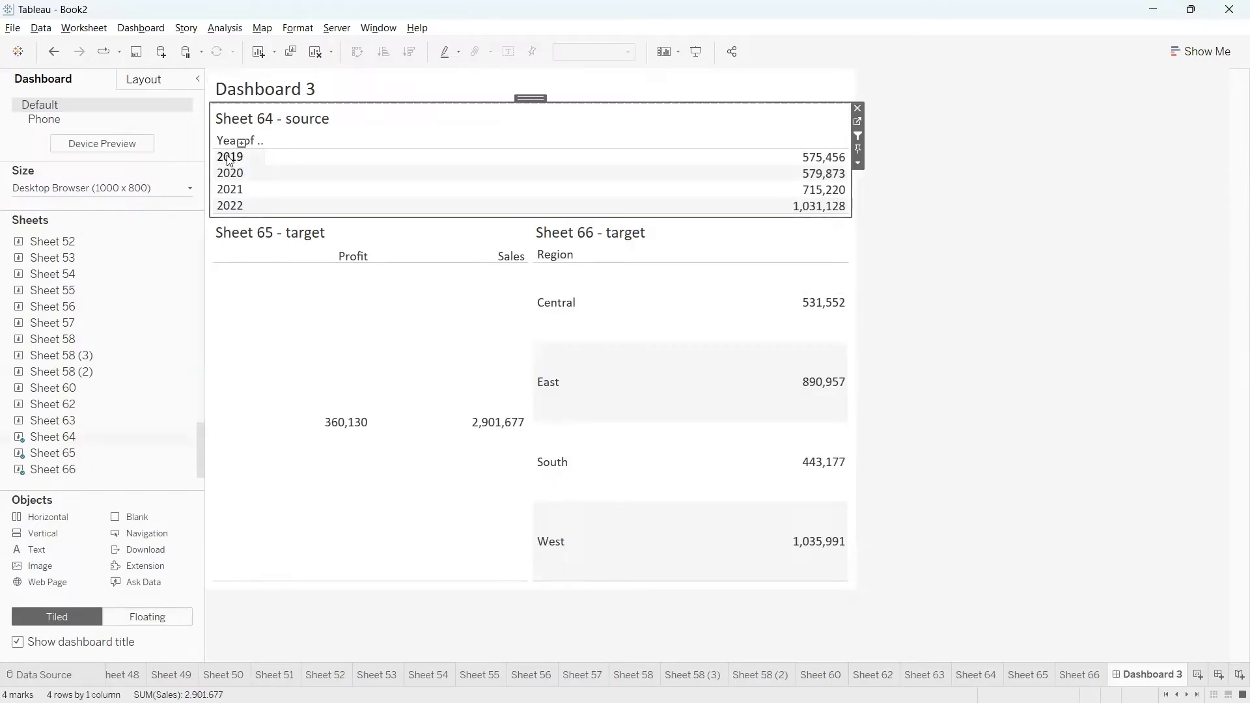
pyautogui.click(229, 159)
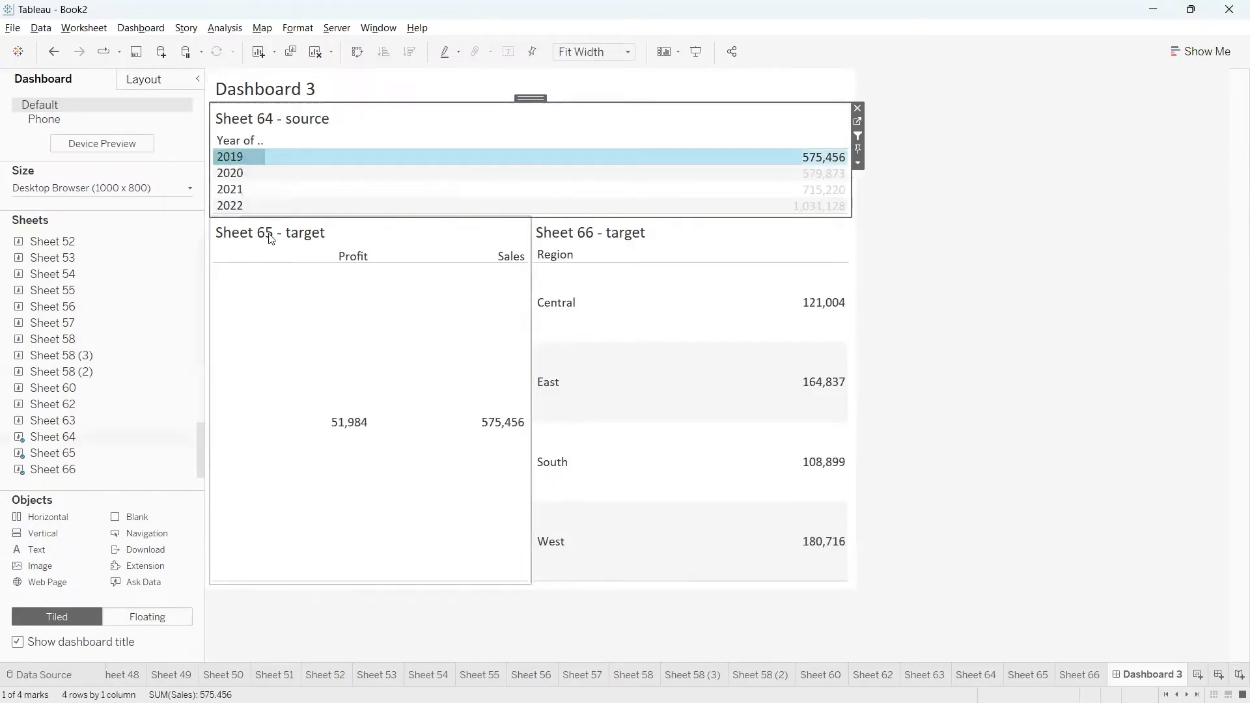
pyautogui.moveTo(304, 401)
pyautogui.mouseDown()
pyautogui.moveTo(325, 515)
pyautogui.moveTo(693, 620)
pyautogui.moveTo(872, 304)
pyautogui.moveTo(335, 415)
pyautogui.moveTo(303, 454)
pyautogui.mouseUp()
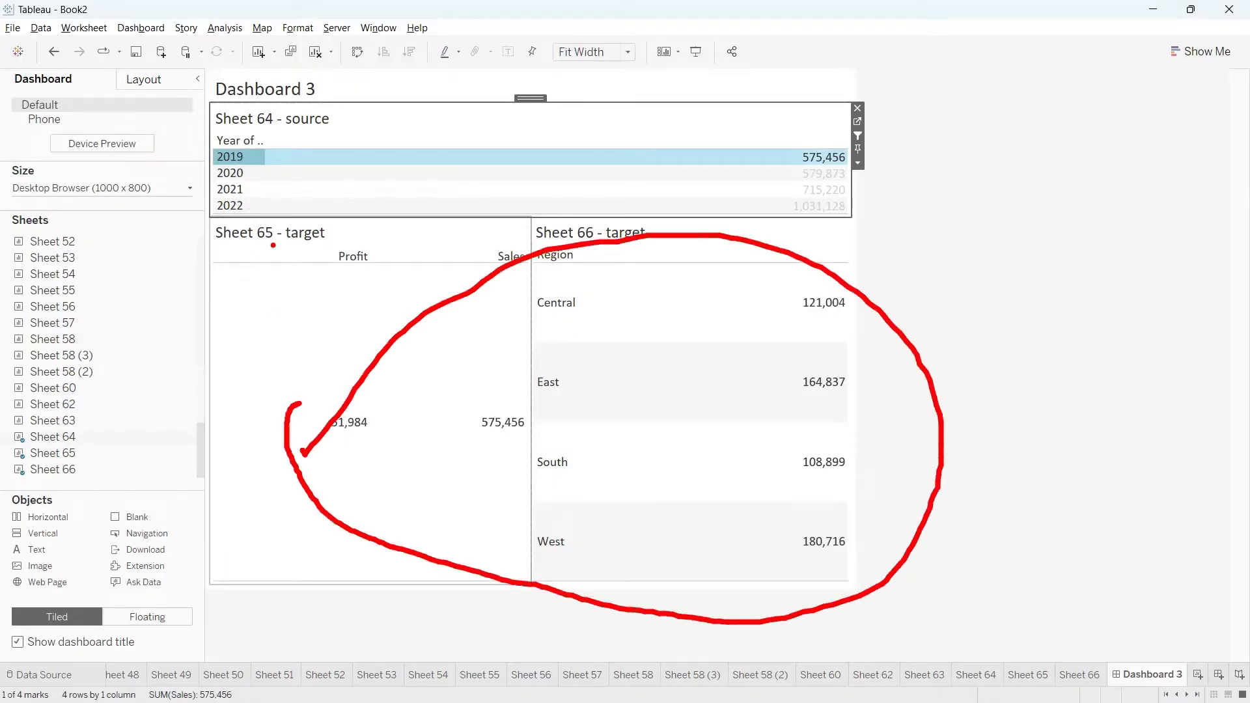
pyautogui.press('Escape')
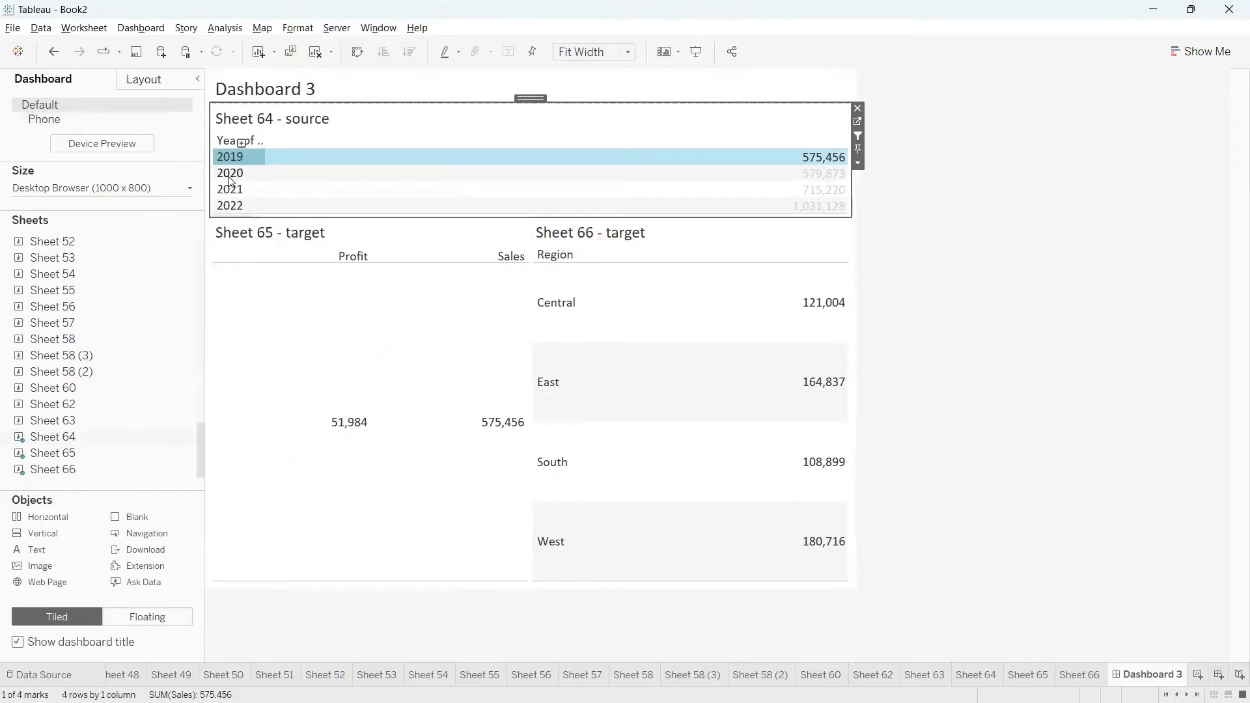
# Select 2020 in Sheet 64 to check the target sheets, and clear that selection.
pyautogui.click(230, 175)
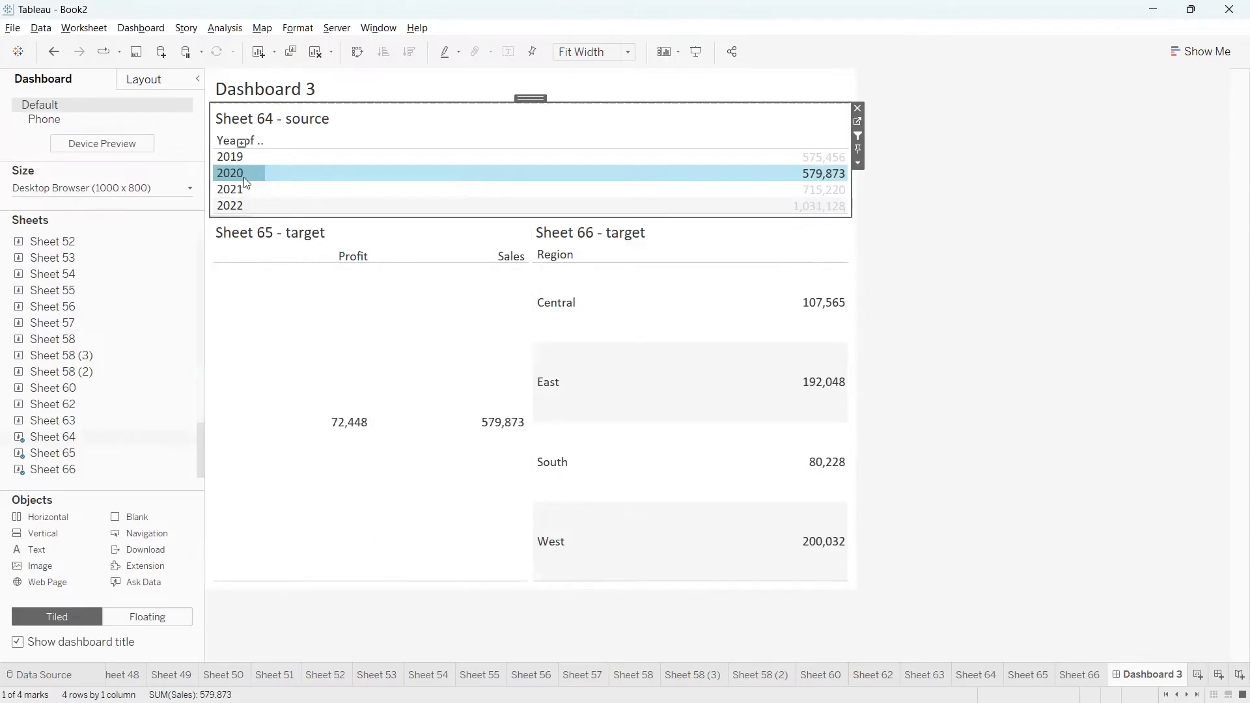
pyautogui.moveTo(247, 183)
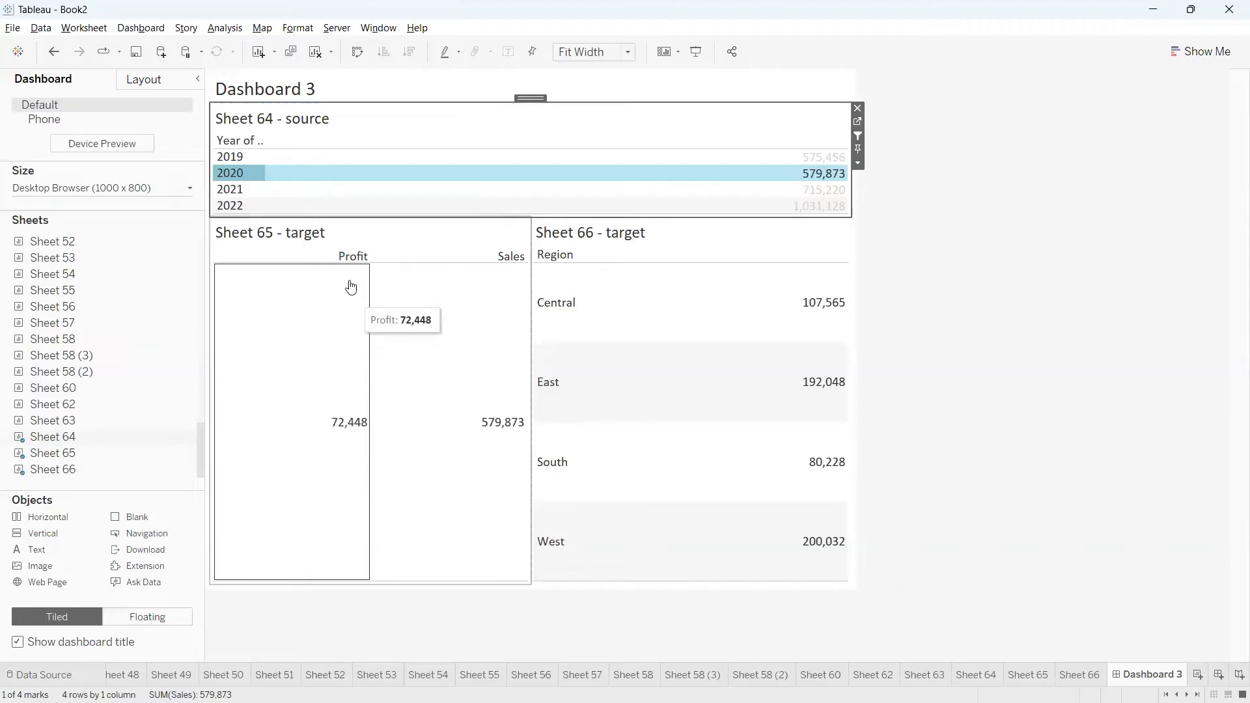
pyautogui.click(233, 180)
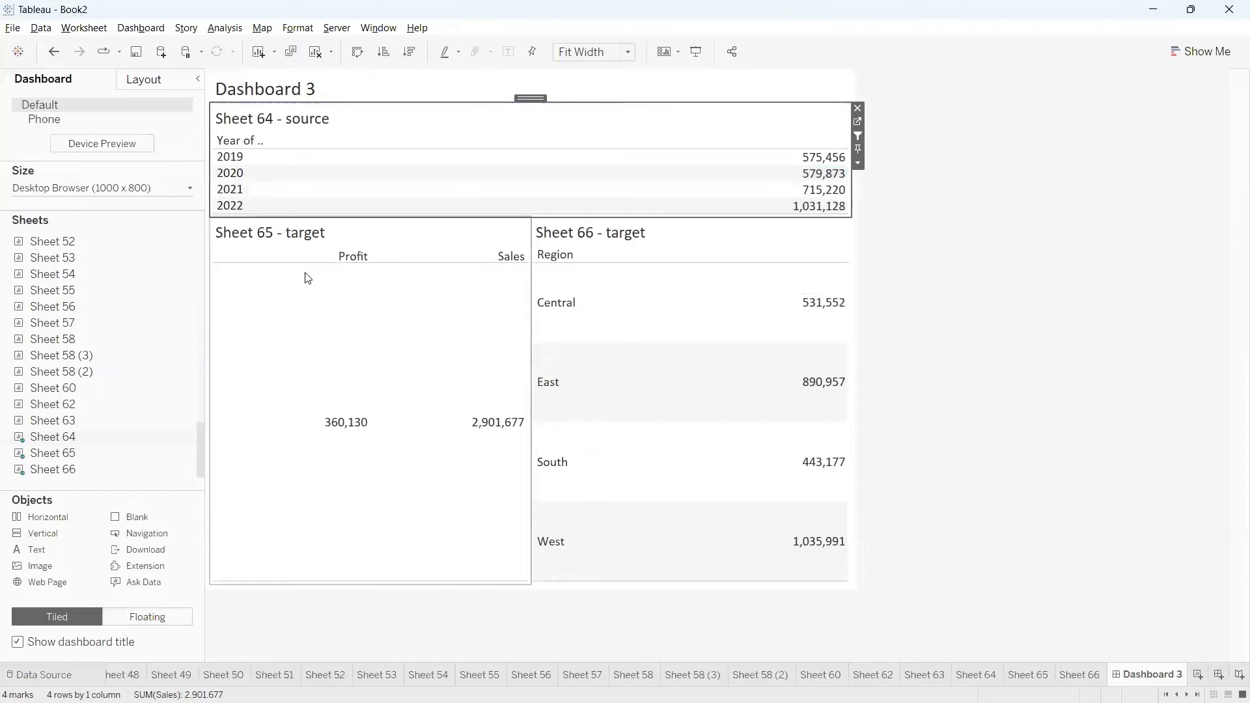
pyautogui.moveTo(323, 394)
pyautogui.mouseDown()
pyautogui.moveTo(301, 500)
pyautogui.moveTo(373, 409)
pyautogui.moveTo(303, 390)
pyautogui.mouseUp()
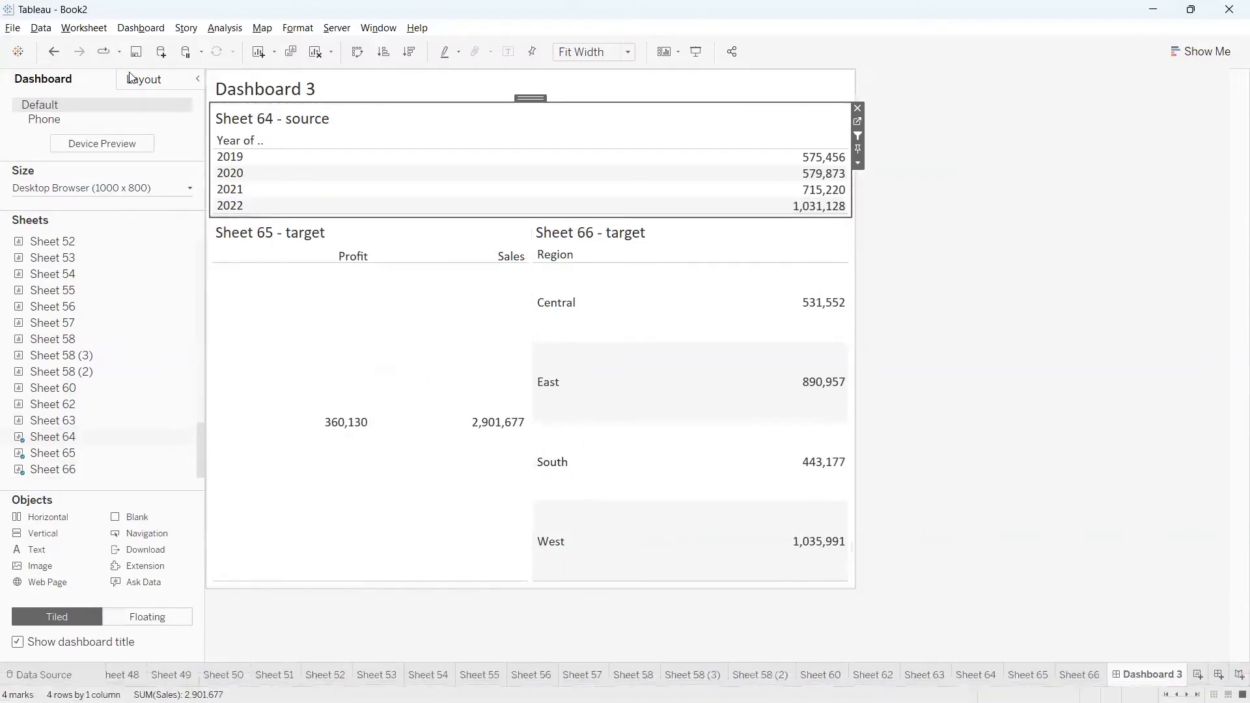
# Open the dashboard's actions to view the filter action, and close them without changes.
pyautogui.click(140, 30)
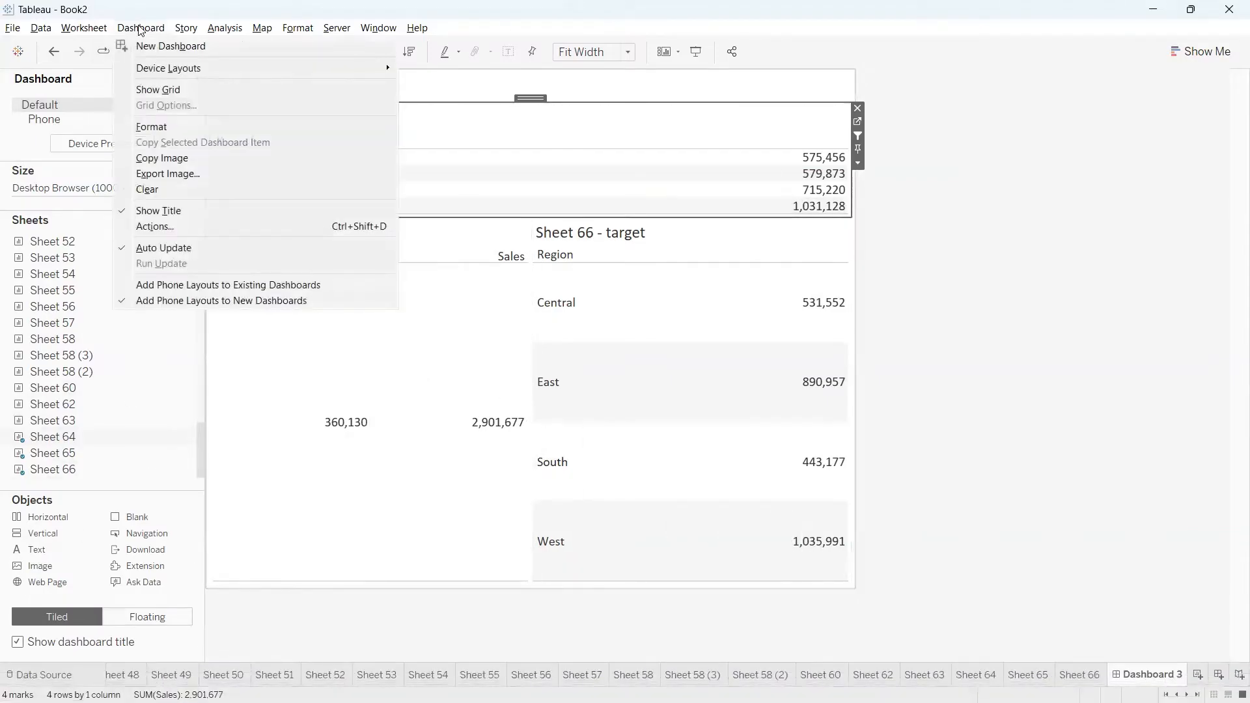
pyautogui.click(173, 226)
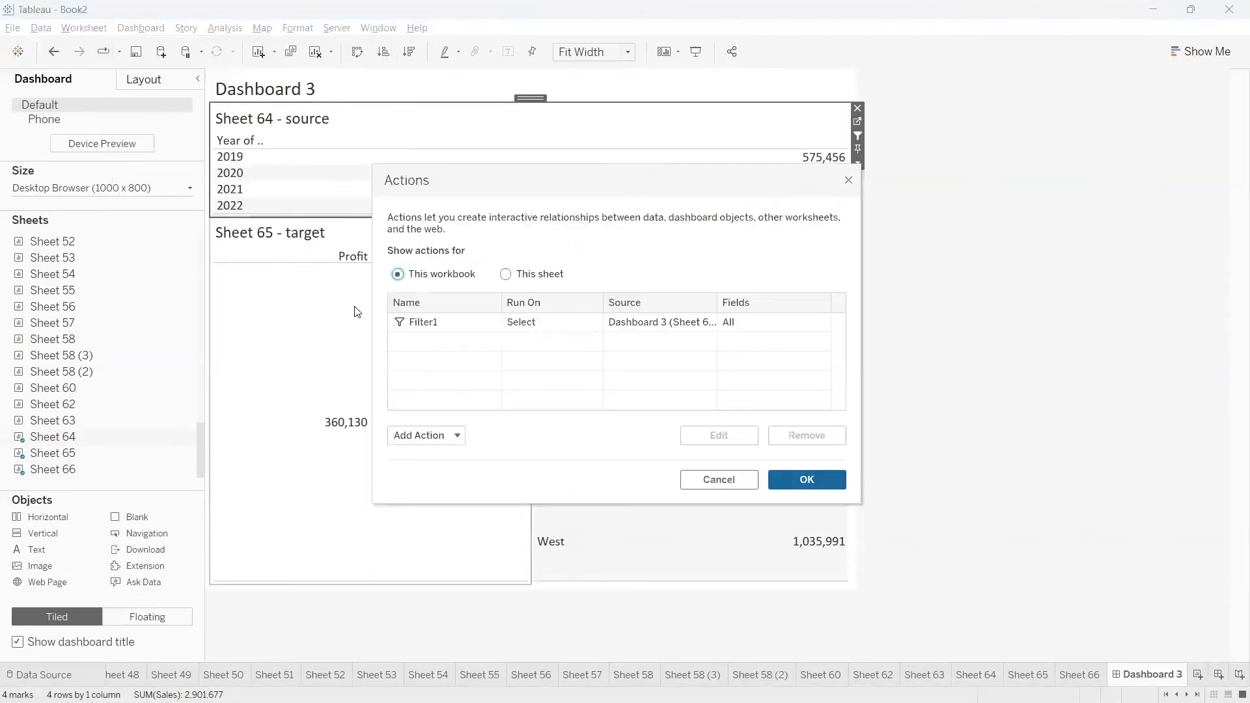
pyautogui.click(849, 182)
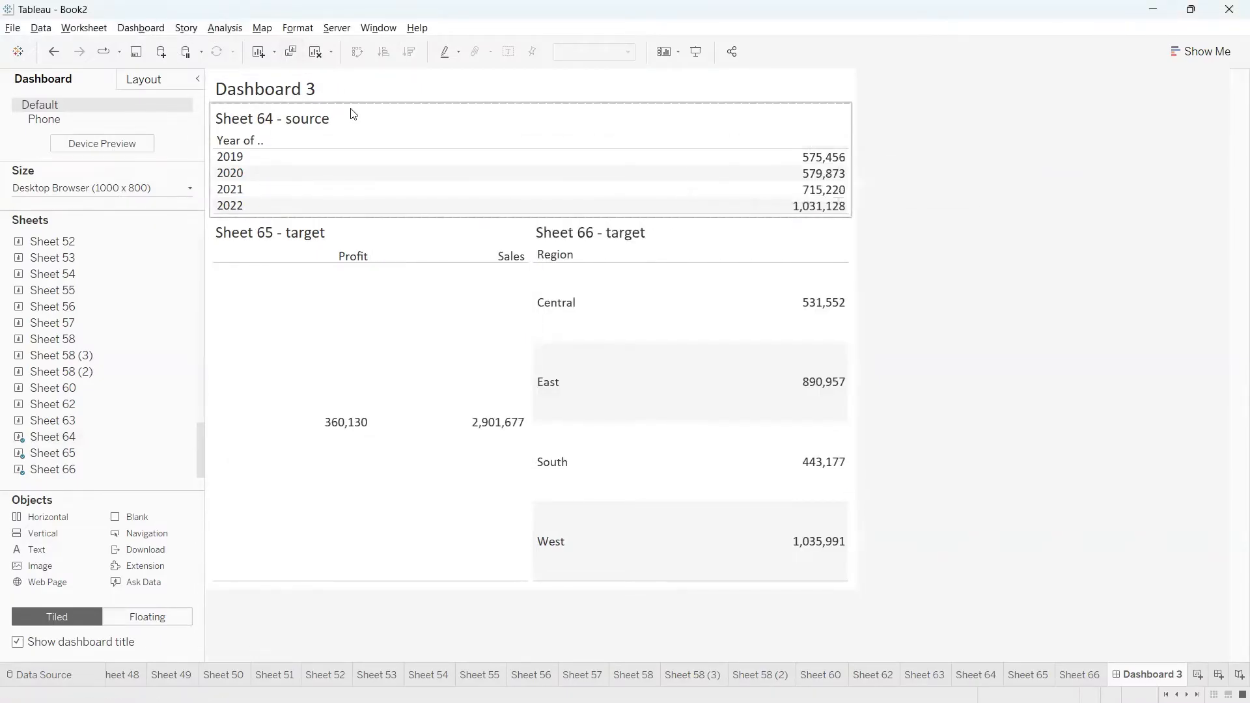
# Select Sheet 64 on the dashboard and examine its option to be used as a filter.
pyautogui.click(362, 125)
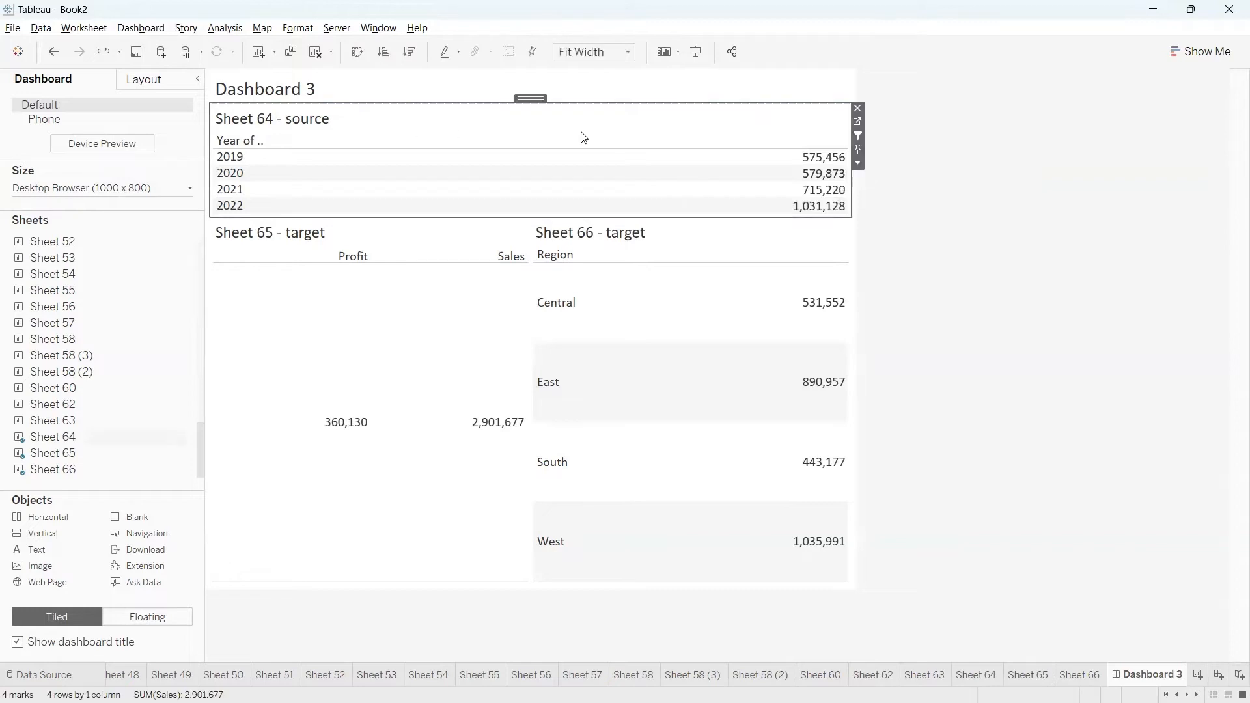
pyautogui.moveTo(837, 95)
pyautogui.mouseDown()
pyautogui.moveTo(862, 224)
pyautogui.moveTo(905, 91)
pyautogui.moveTo(845, 88)
pyautogui.mouseUp()
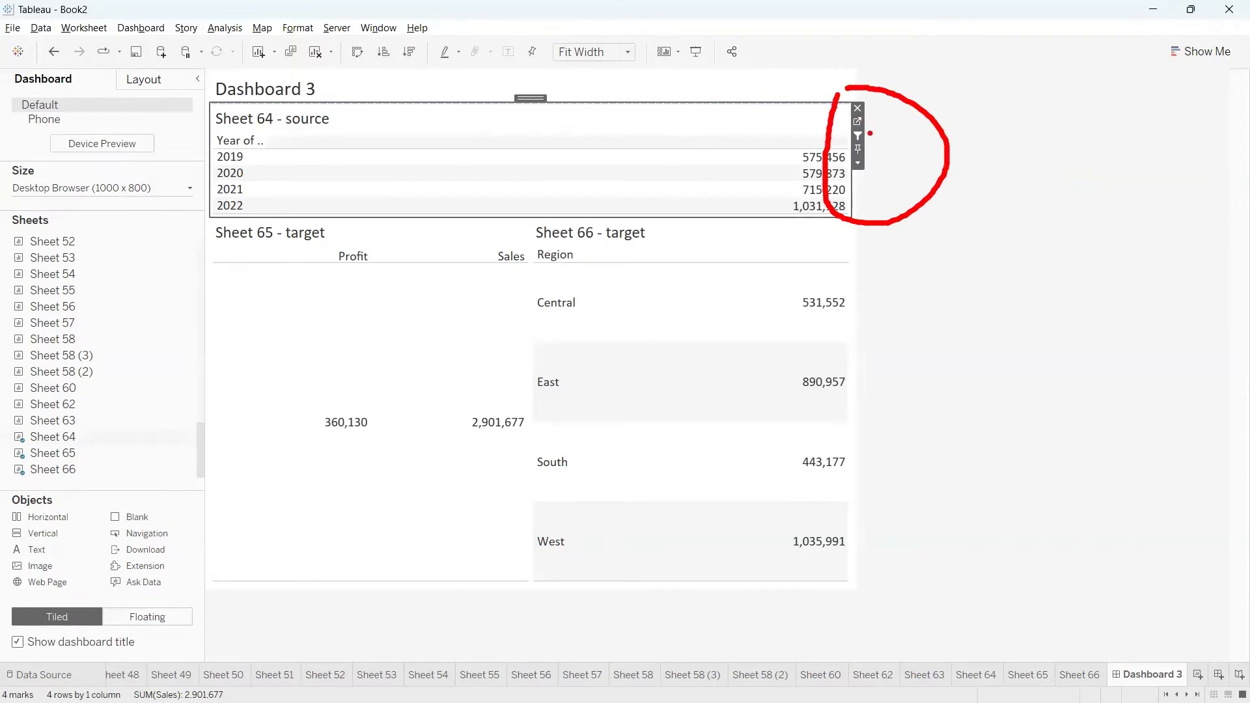
pyautogui.moveTo(863, 136)
pyautogui.mouseDown()
pyautogui.moveTo(935, 137)
pyautogui.moveTo(911, 146)
pyautogui.mouseUp()
pyautogui.moveTo(873, 123); pyautogui.dragTo(882, 147)
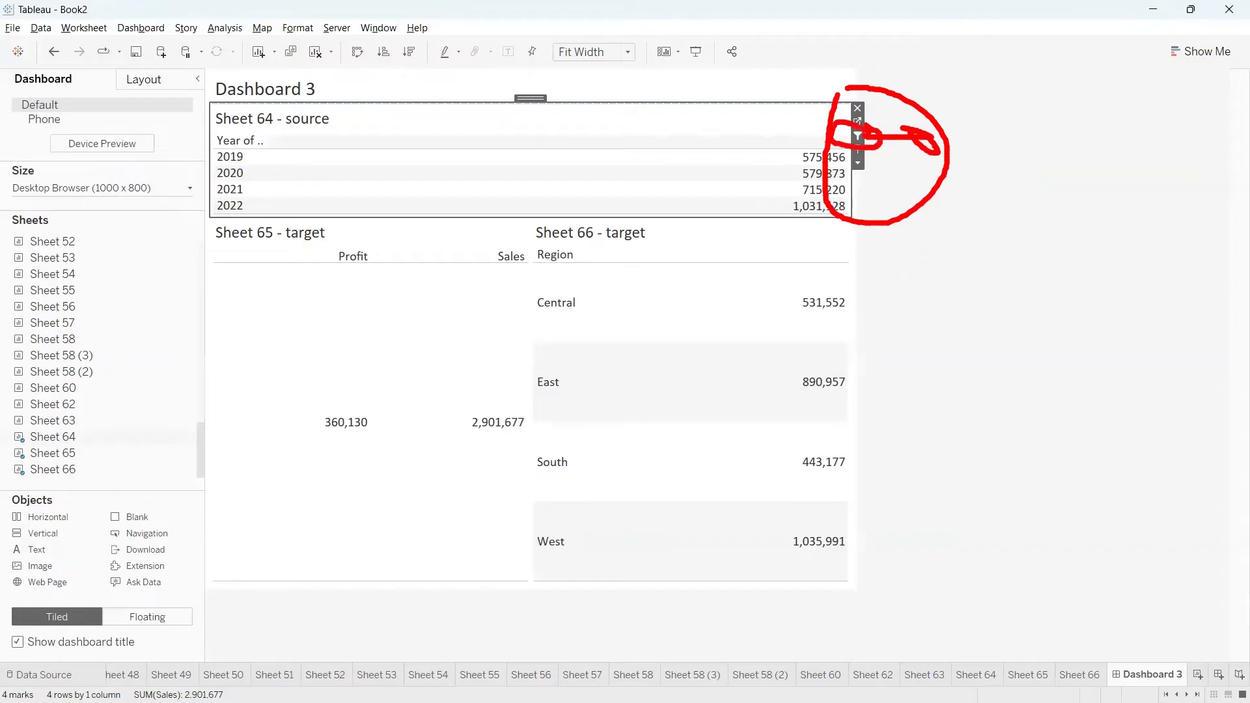
pyautogui.press('Escape')
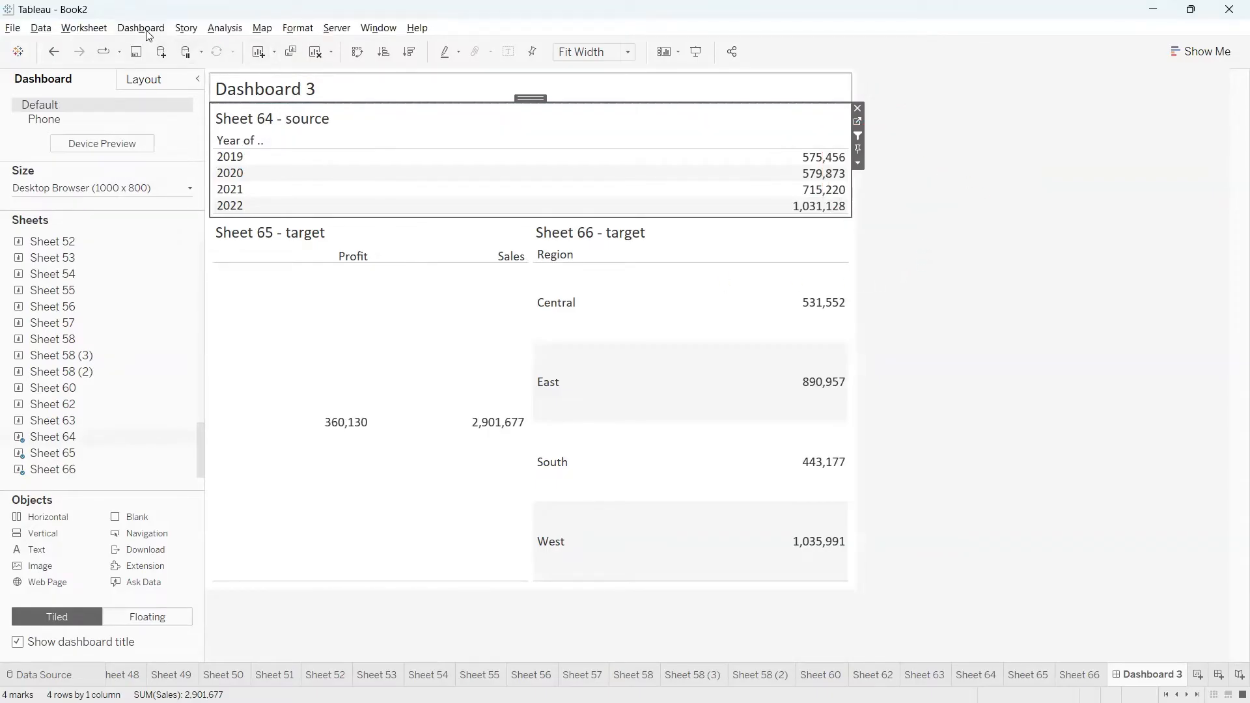
# Remove the Filter1 action from the dashboard's actions and apply the change.
pyautogui.click(147, 33)
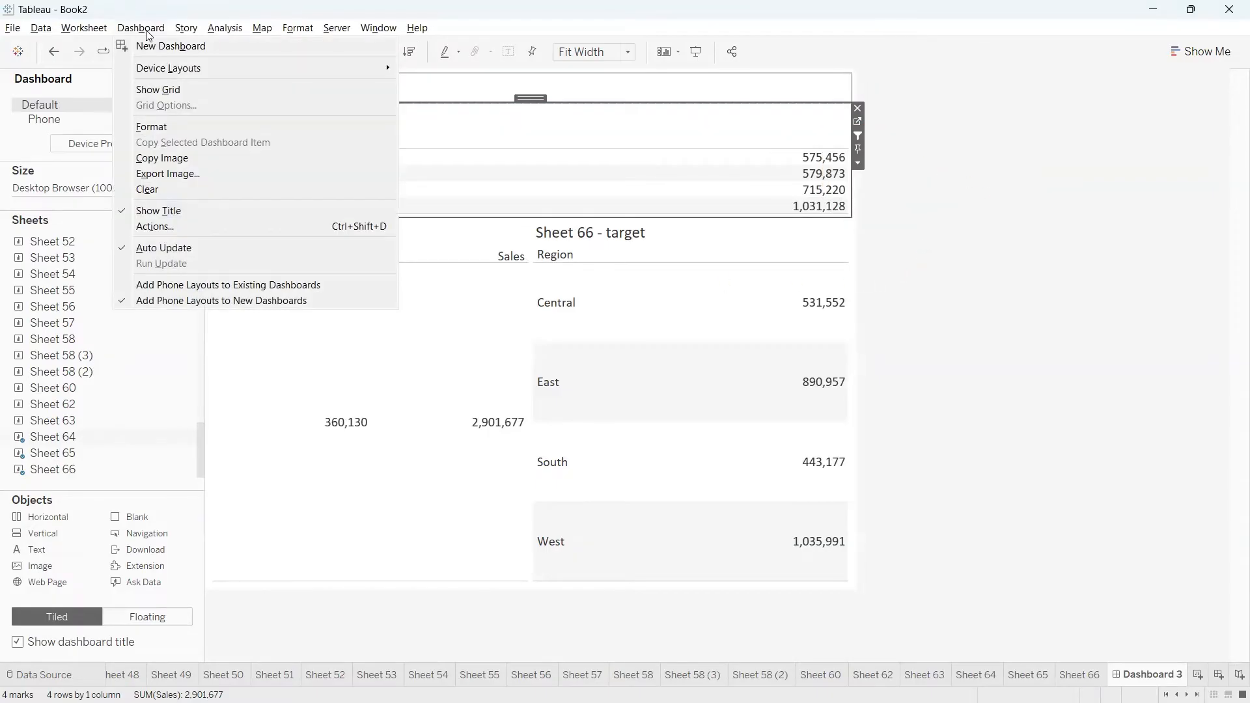
pyautogui.click(168, 227)
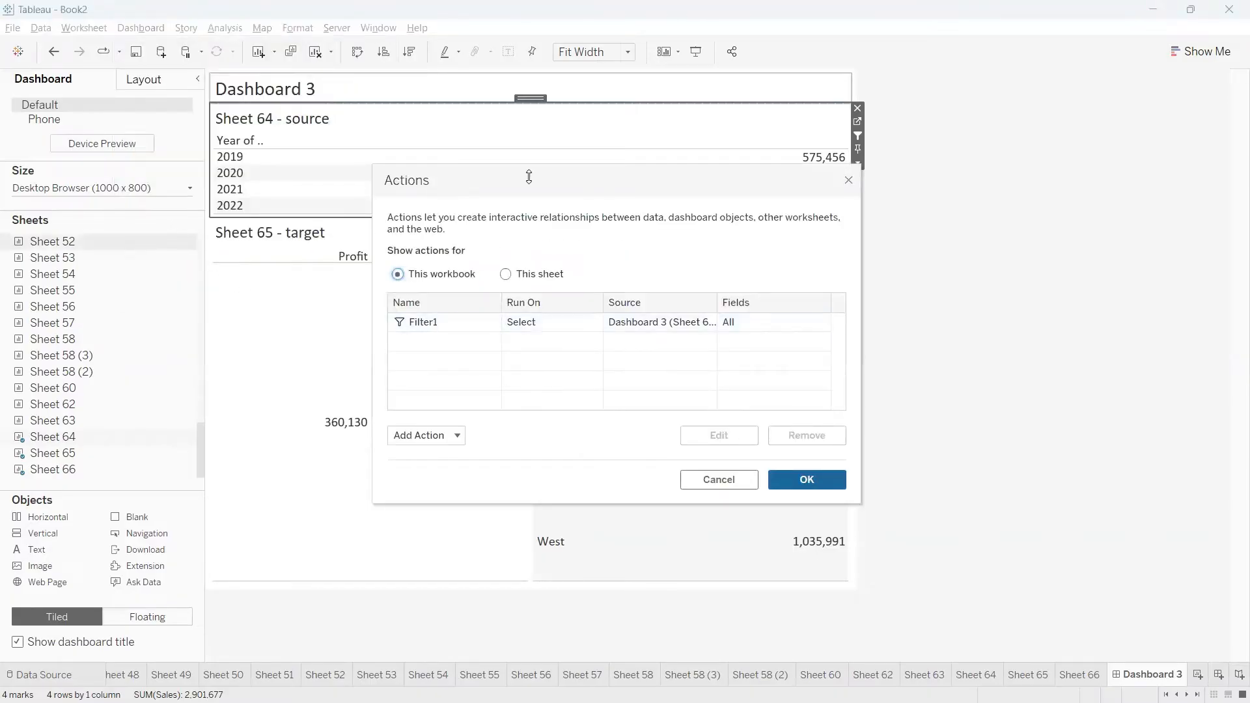
pyautogui.moveTo(528, 176); pyautogui.dragTo(579, 159)
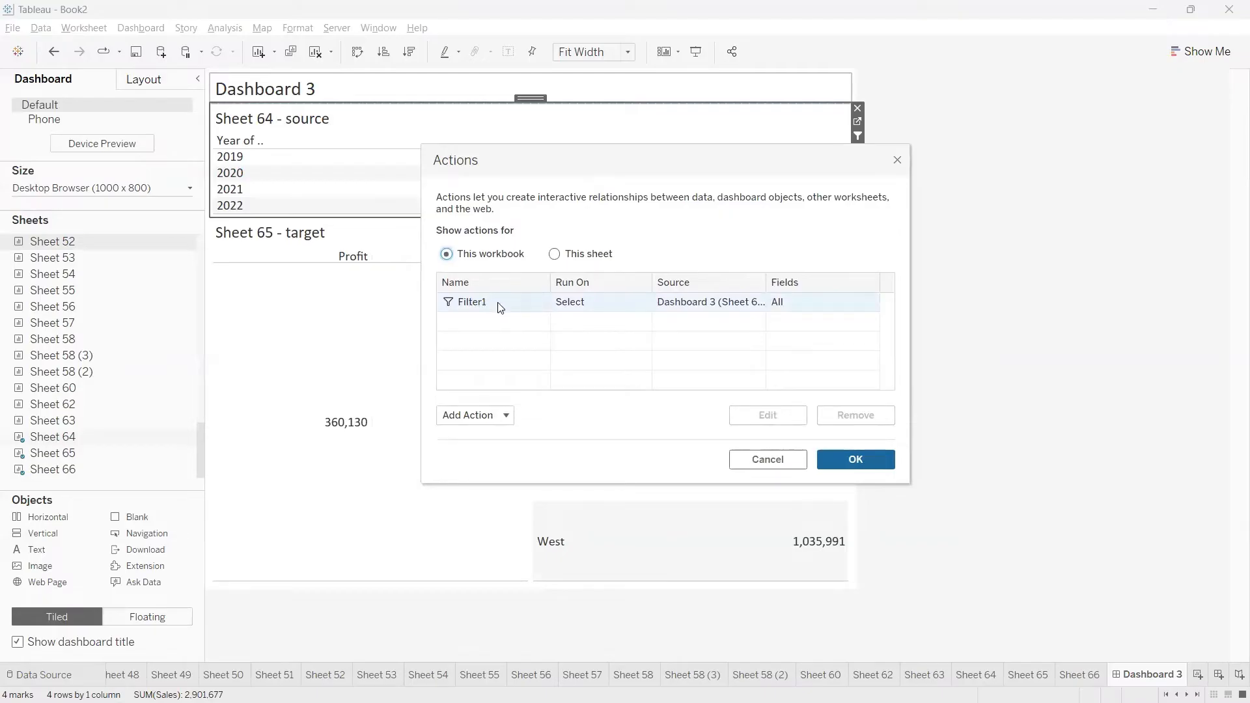
pyautogui.click(500, 307)
pyautogui.click(873, 420)
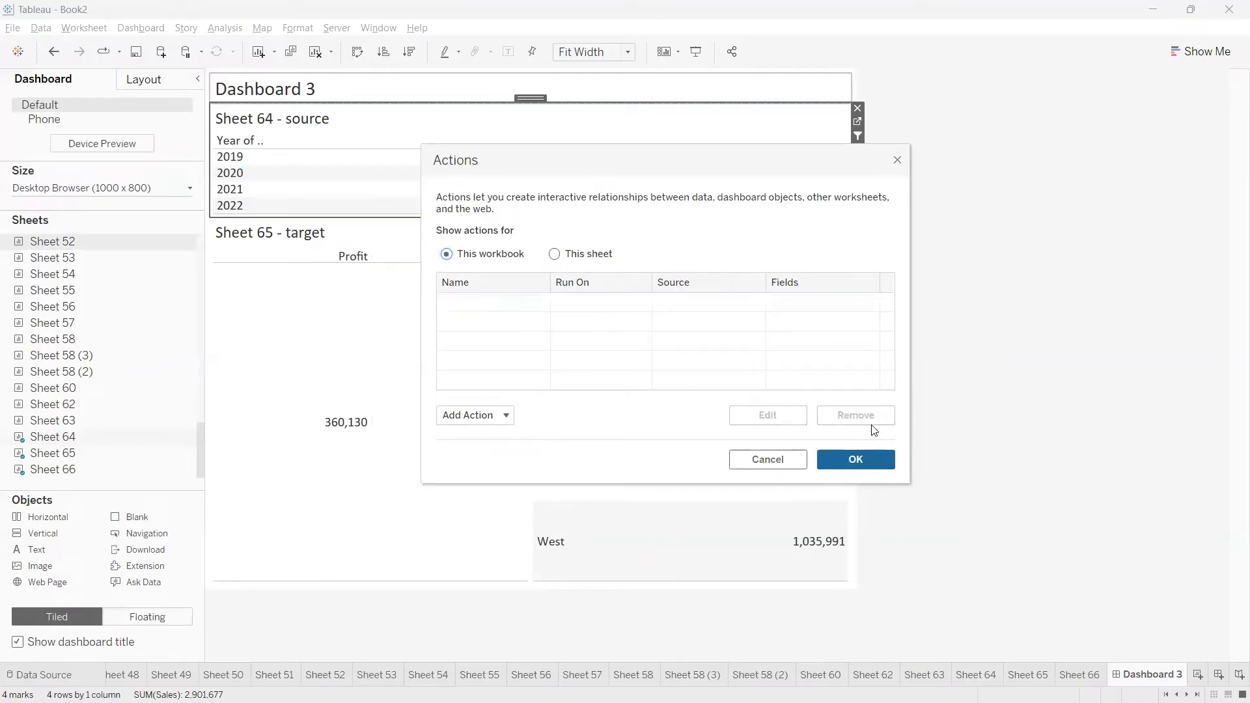
pyautogui.click(870, 458)
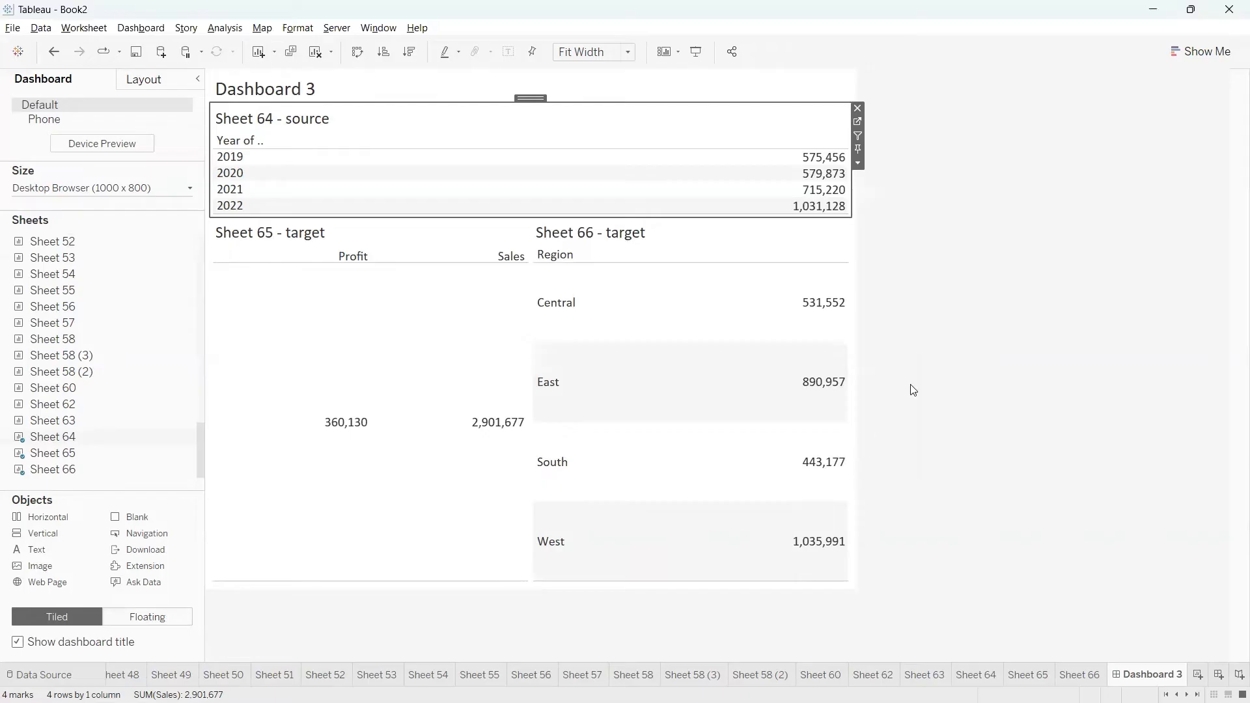
# Select 2020 in Sheet 64 to check how the target sheets respond without a filter action, and clear the selection.
pyautogui.click(913, 389)
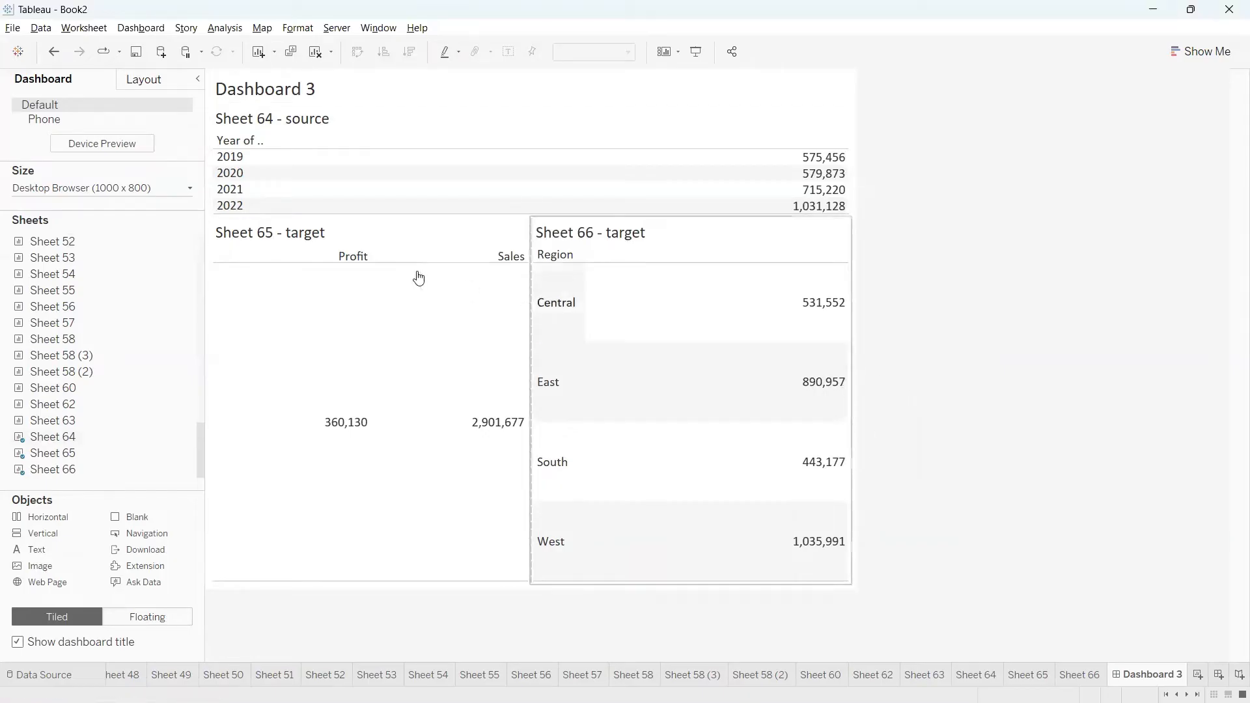
pyautogui.click(232, 181)
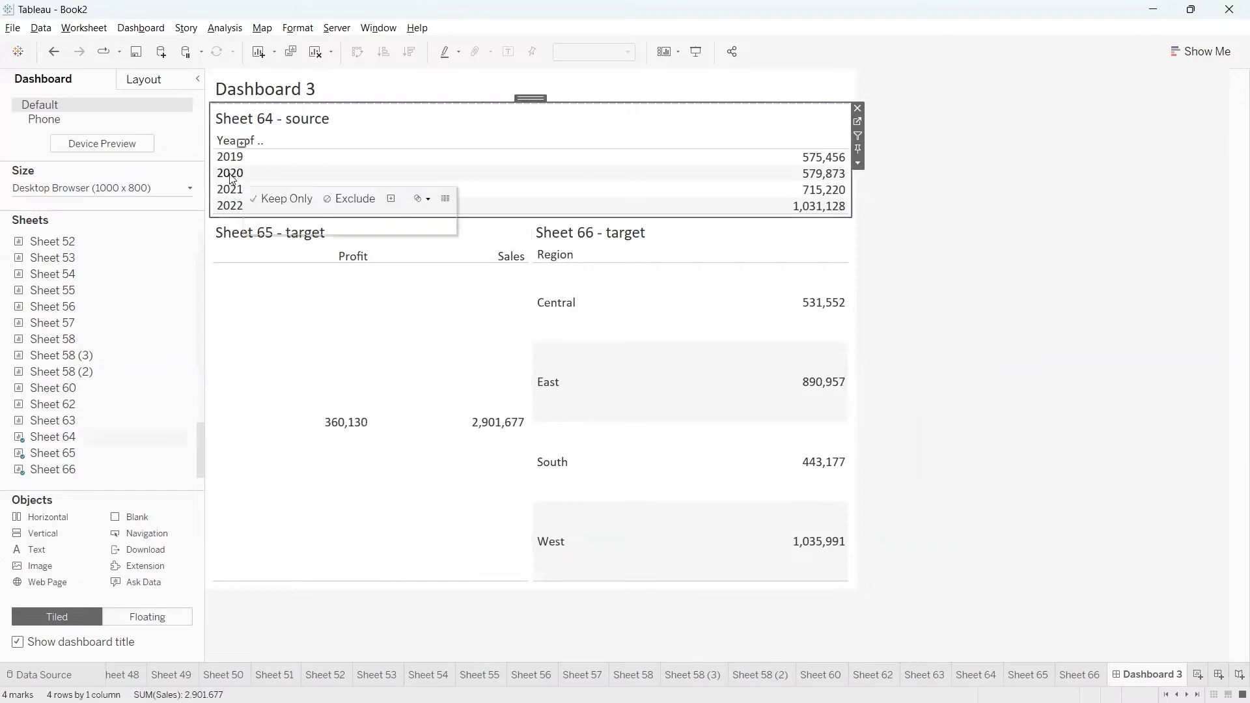
pyautogui.click(231, 175)
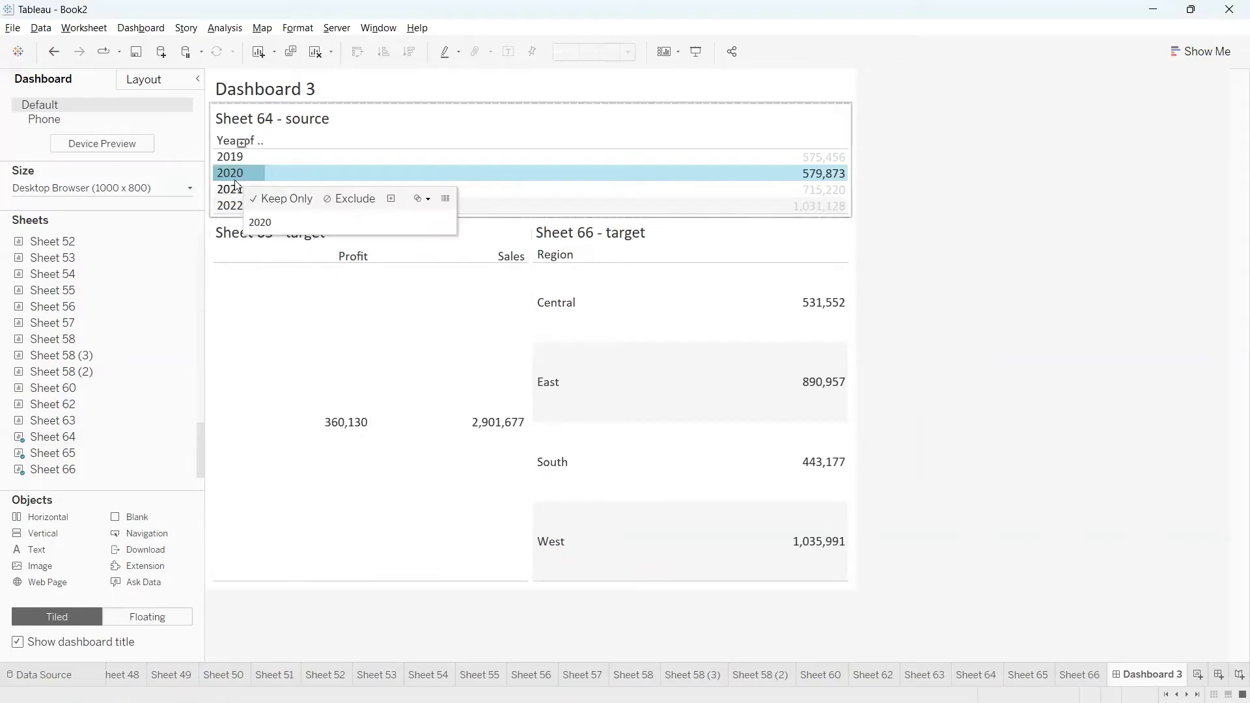
pyautogui.click(908, 307)
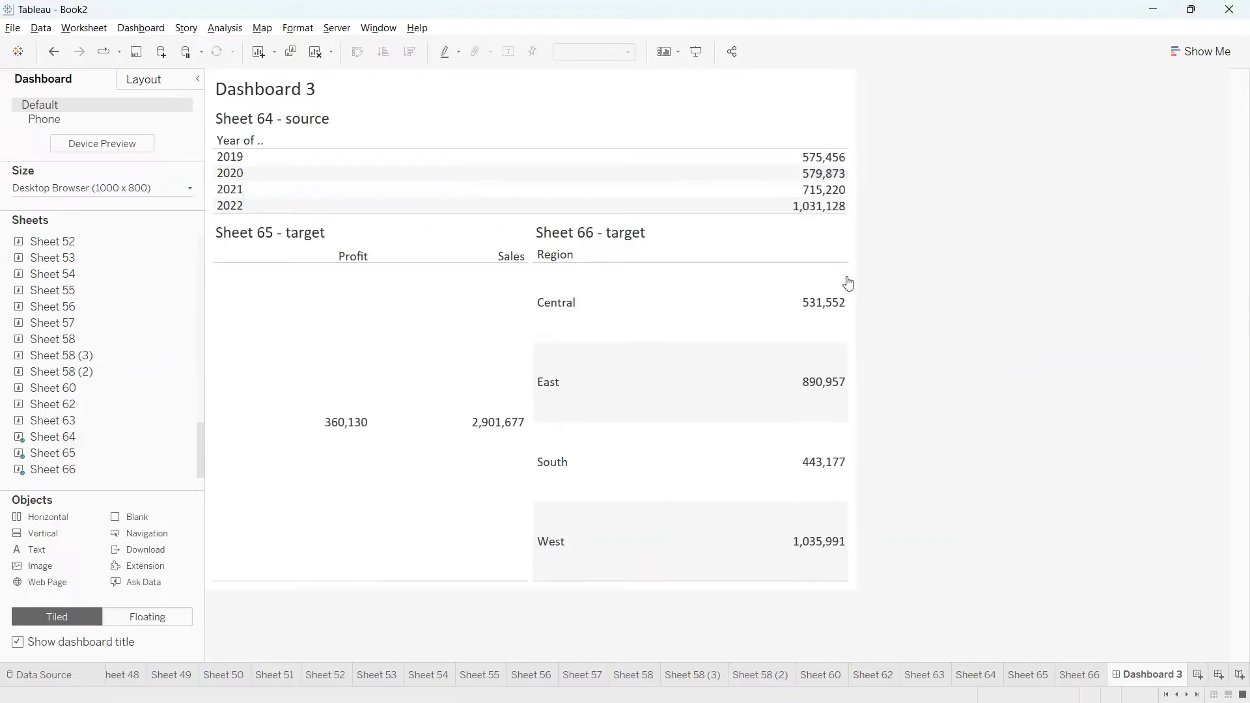
# Enable Sheet 64 as a filter on the dashboard and test it by selecting 2020 and 2021 together.
pyautogui.click(348, 126)
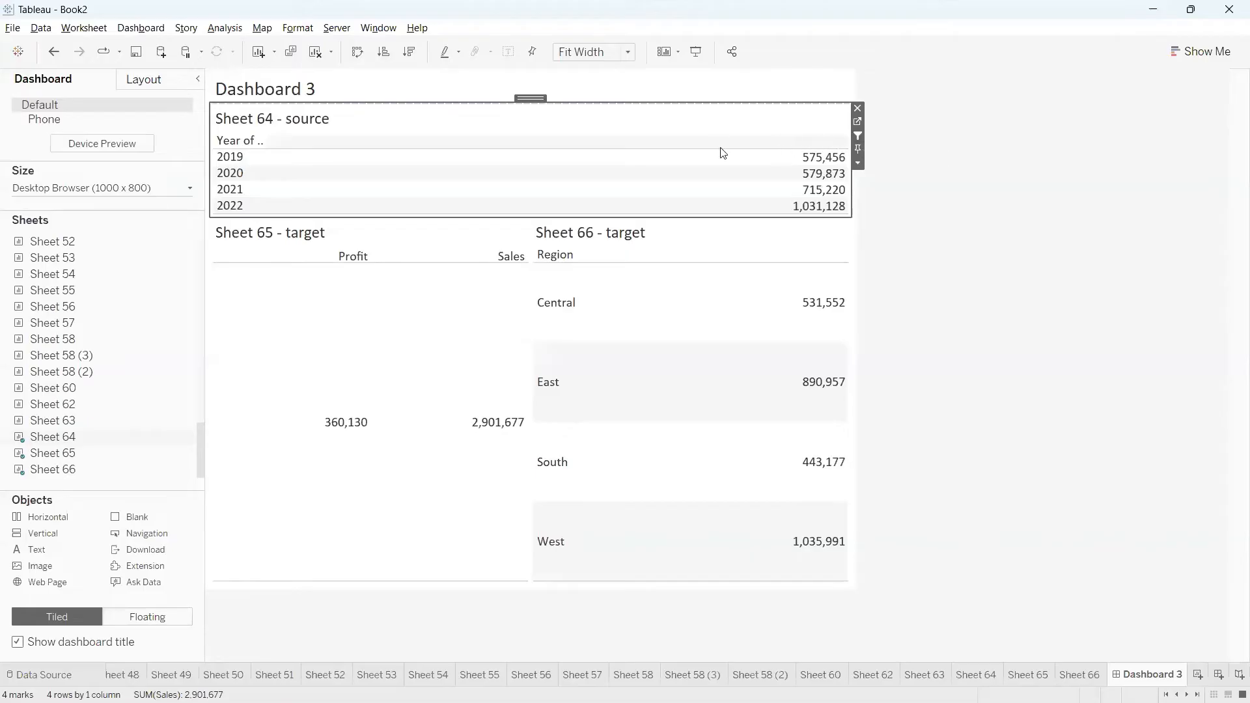
pyautogui.moveTo(498, 161)
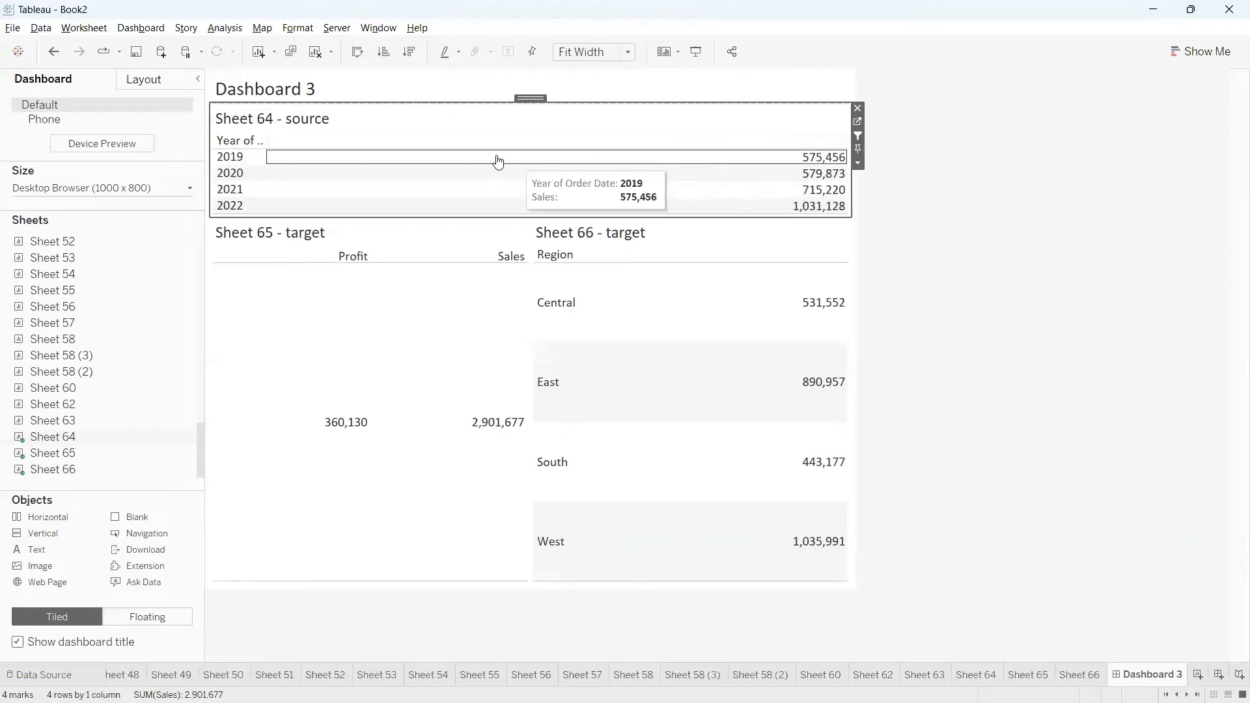
pyautogui.click(235, 174)
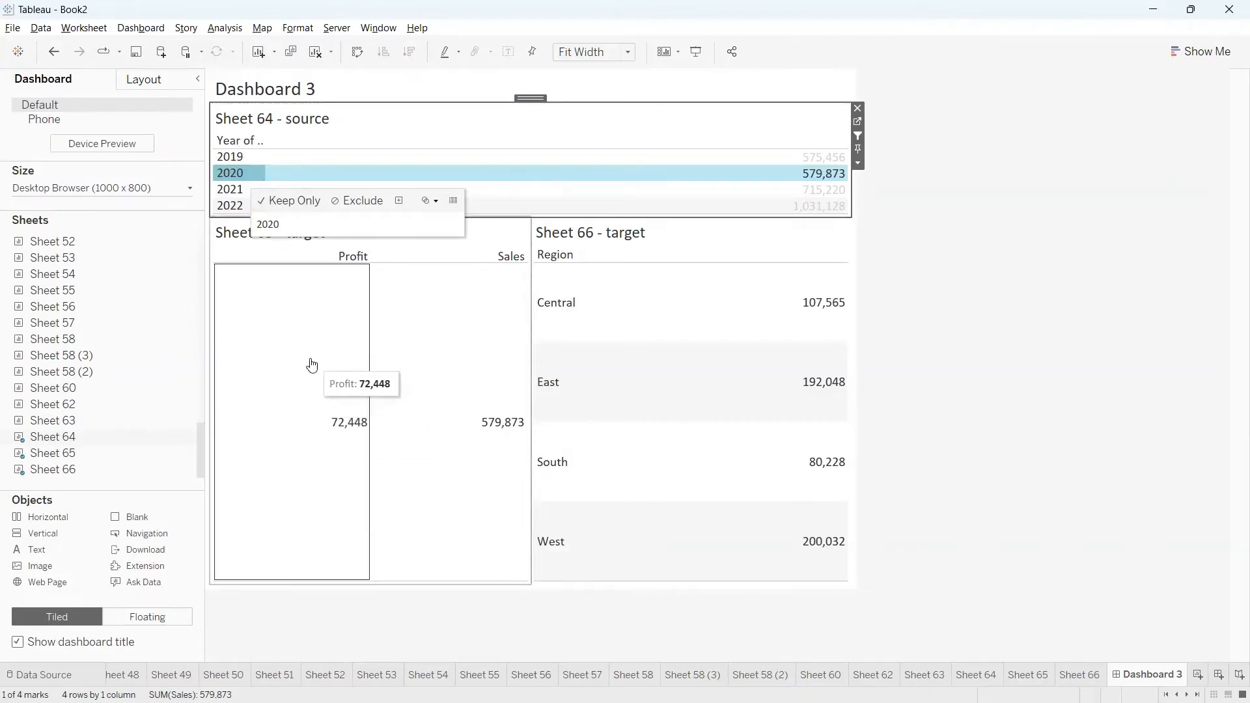
pyautogui.keyDown('ctrl'); pyautogui.click(232, 189); pyautogui.keyUp('ctrl')
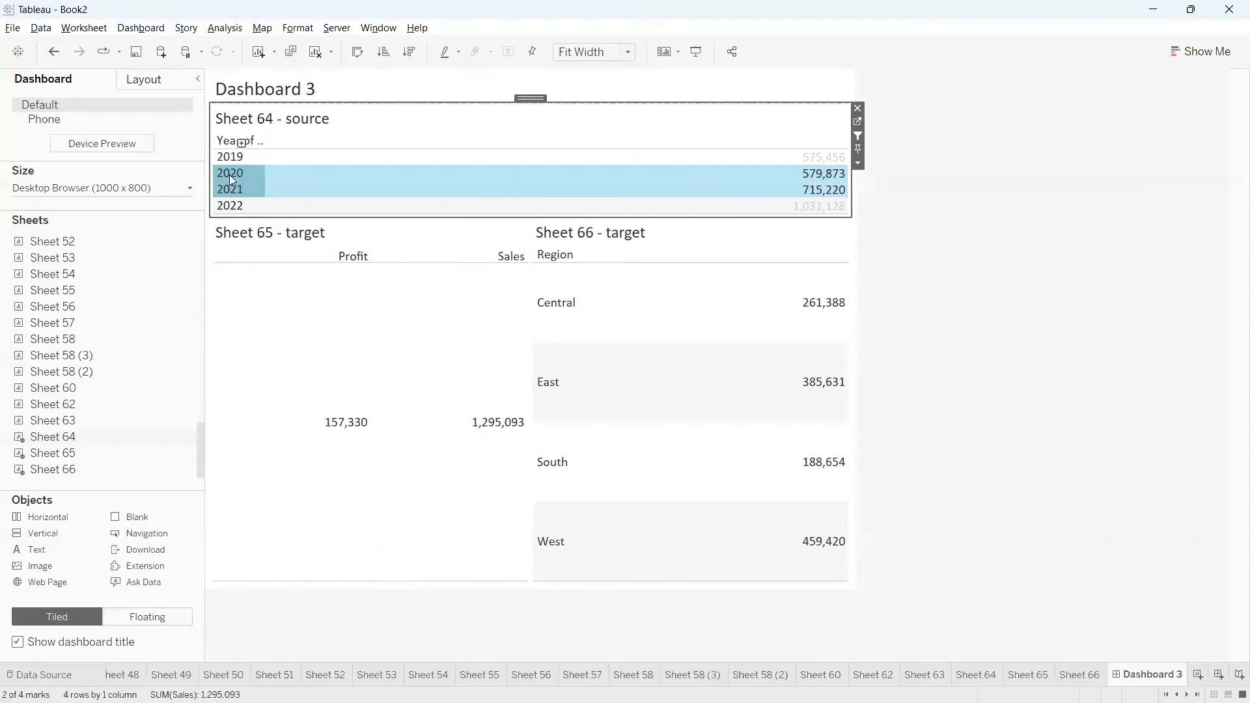
# Narrow the Sheet 64 selection to 2020 alone to check the target sheets, and clear the selection.
pyautogui.moveTo(230, 175)
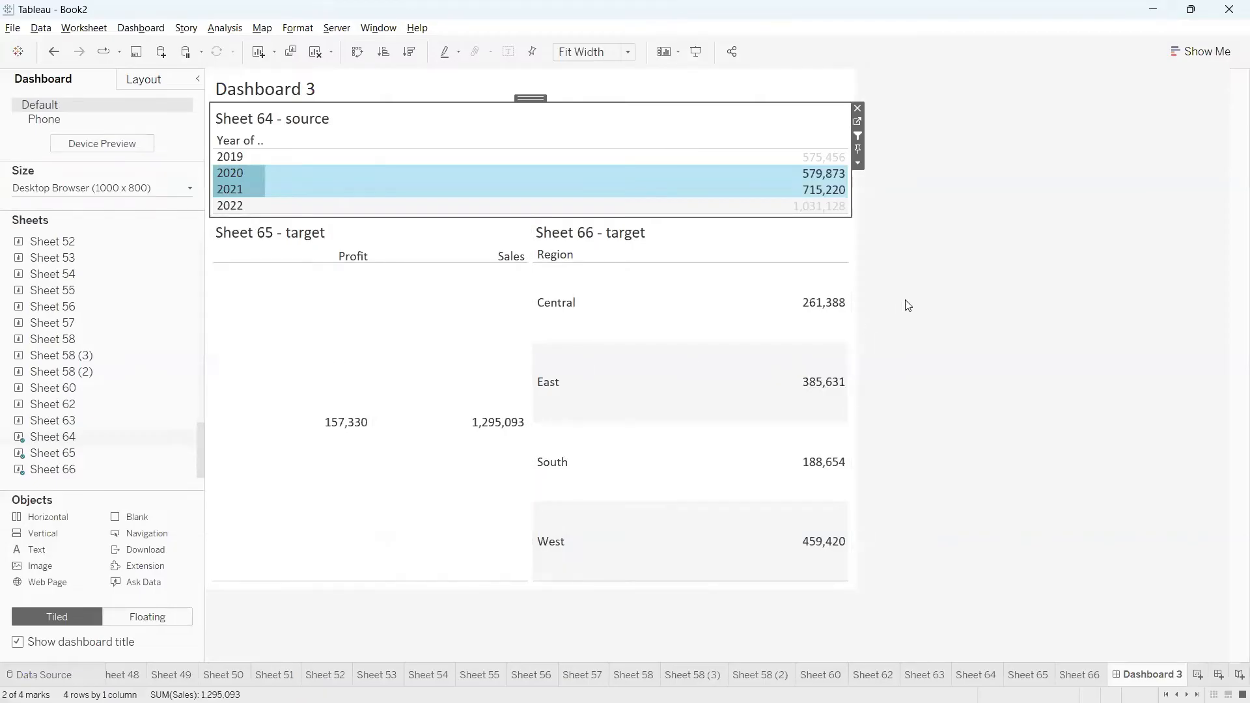
pyautogui.click(229, 172)
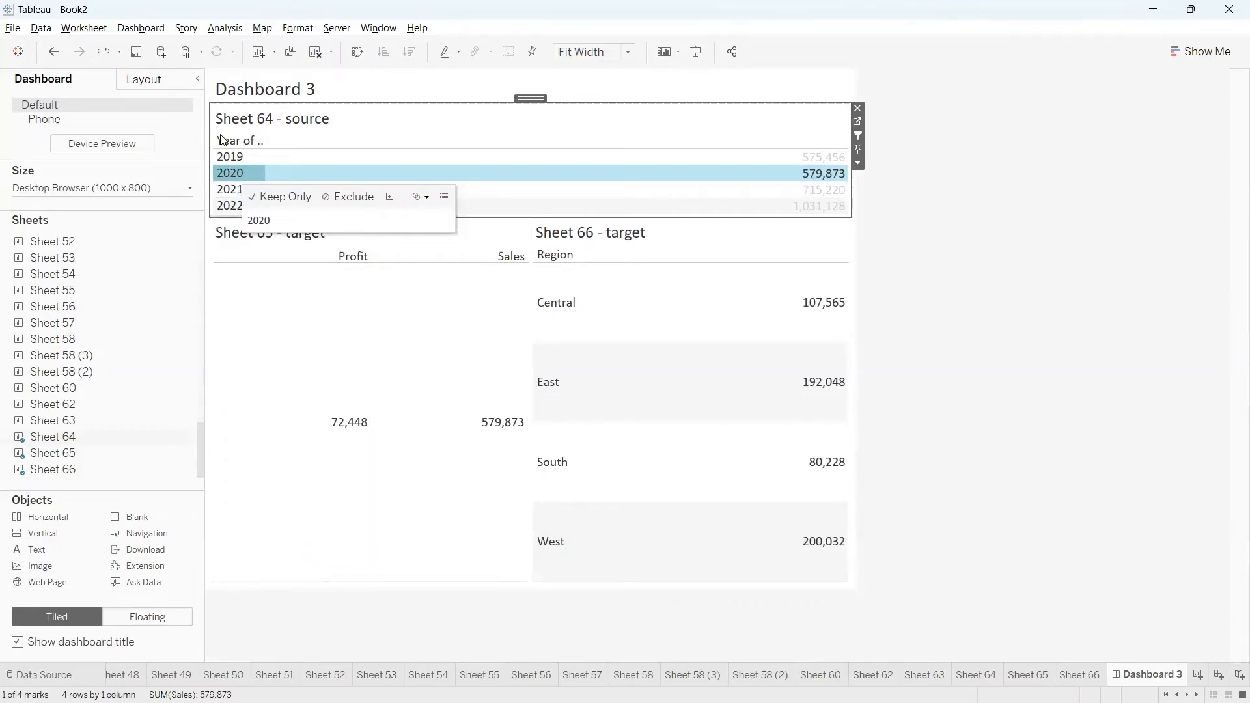
pyautogui.click(244, 174)
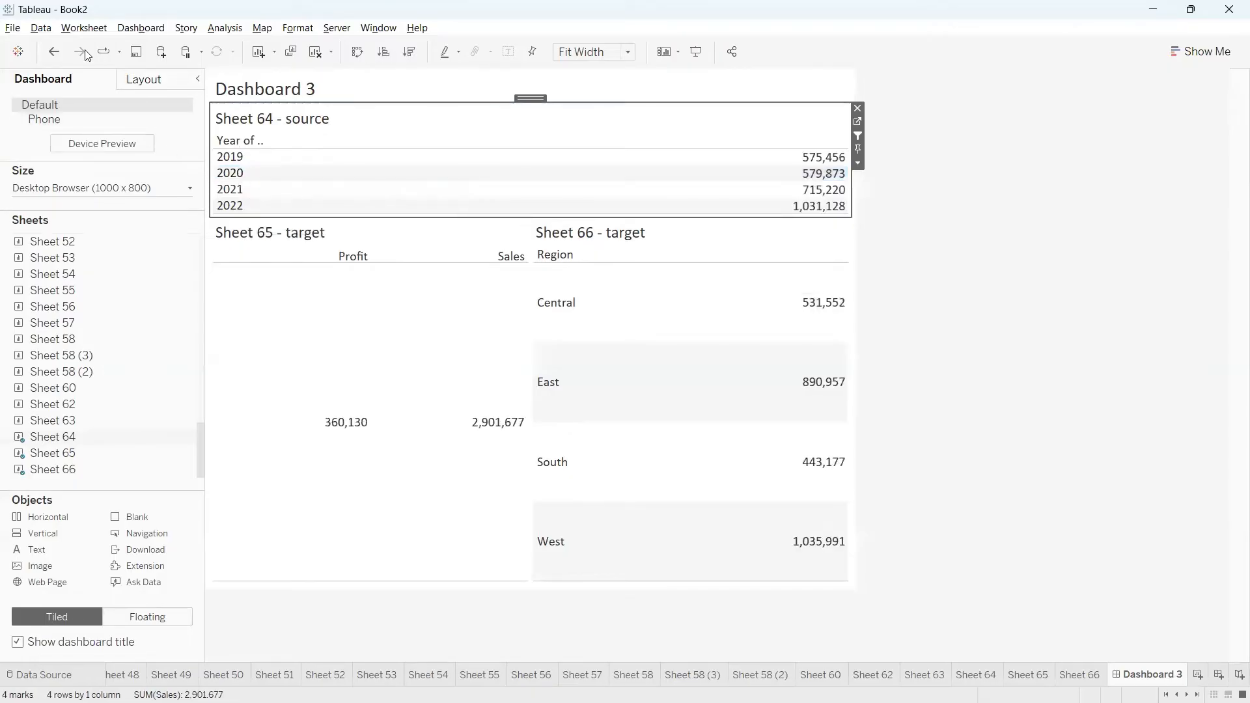
# Edit the Filter 1 (generated) dashboard action so that Sheet 64 is excluded from its target sheets.
pyautogui.click(141, 28)
pyautogui.click(170, 221)
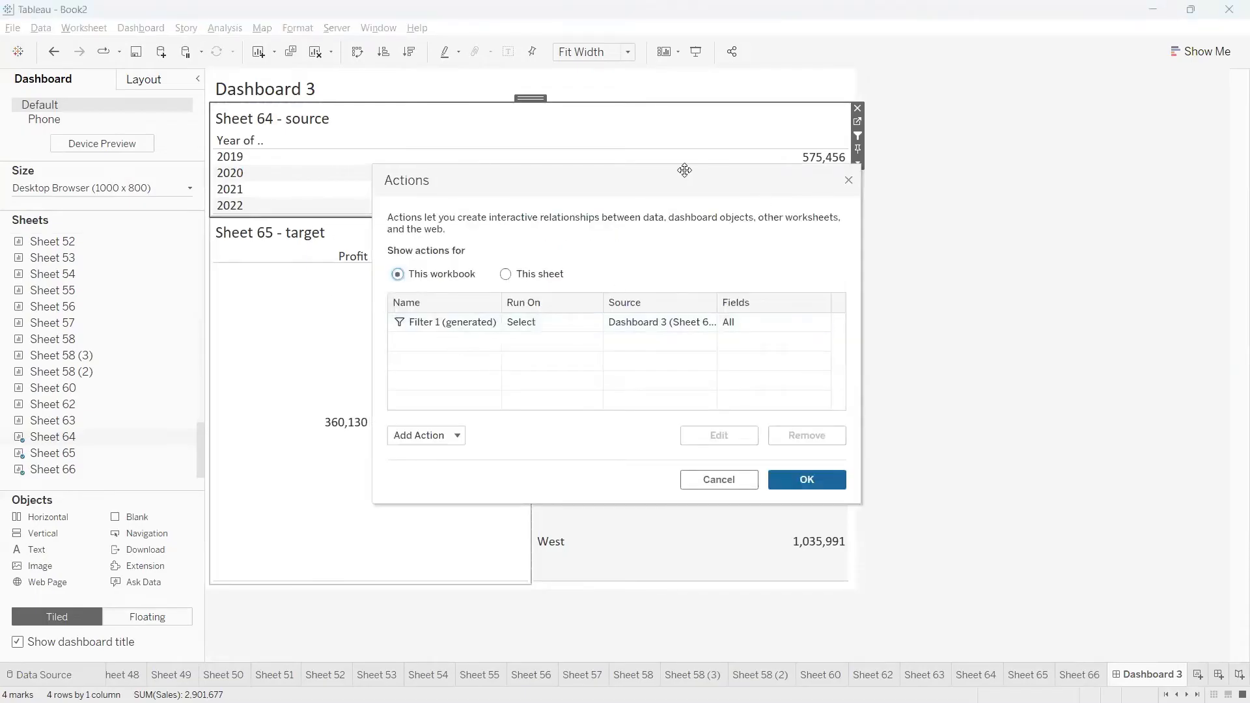
pyautogui.moveTo(644, 185); pyautogui.dragTo(666, 177)
pyautogui.click(502, 310)
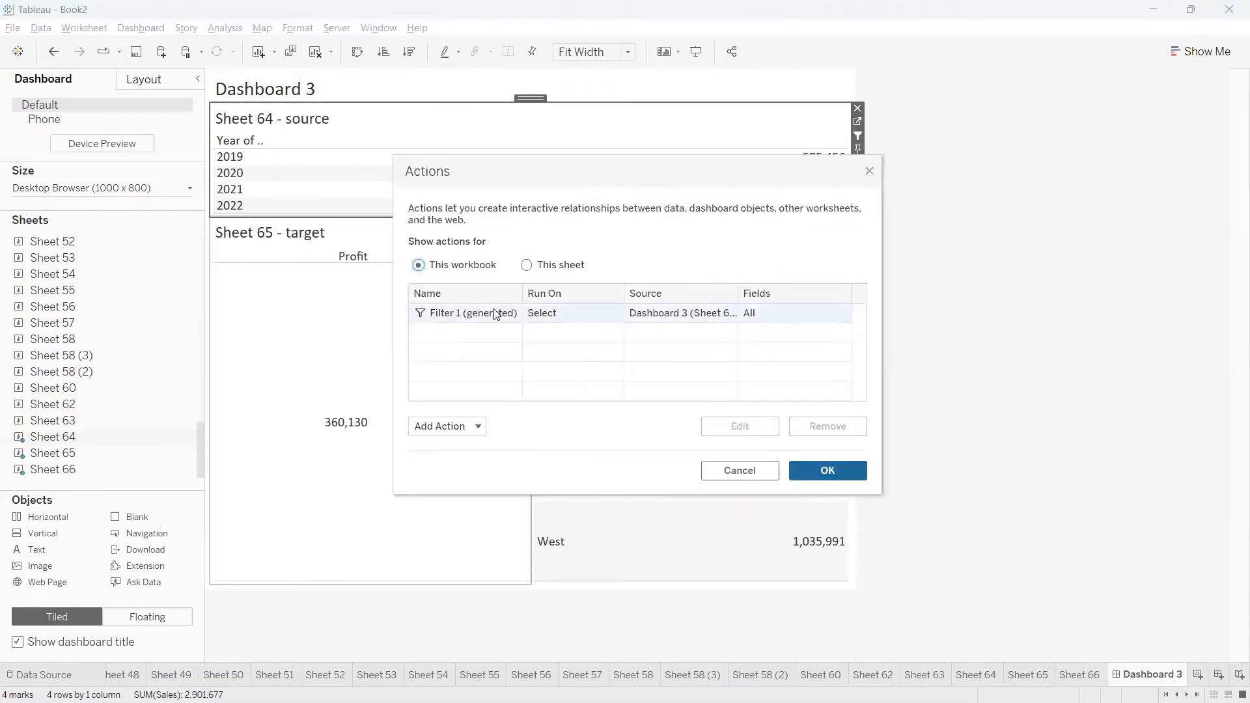
pyautogui.click(736, 425)
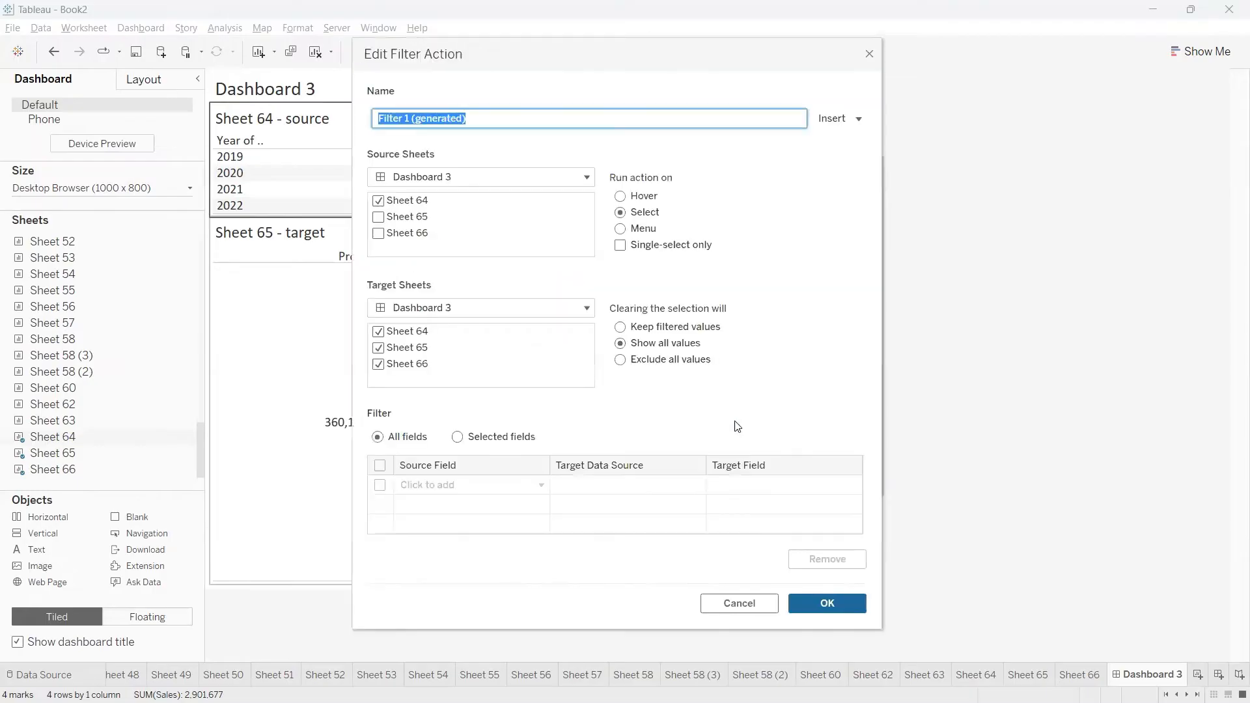
pyautogui.click(378, 332)
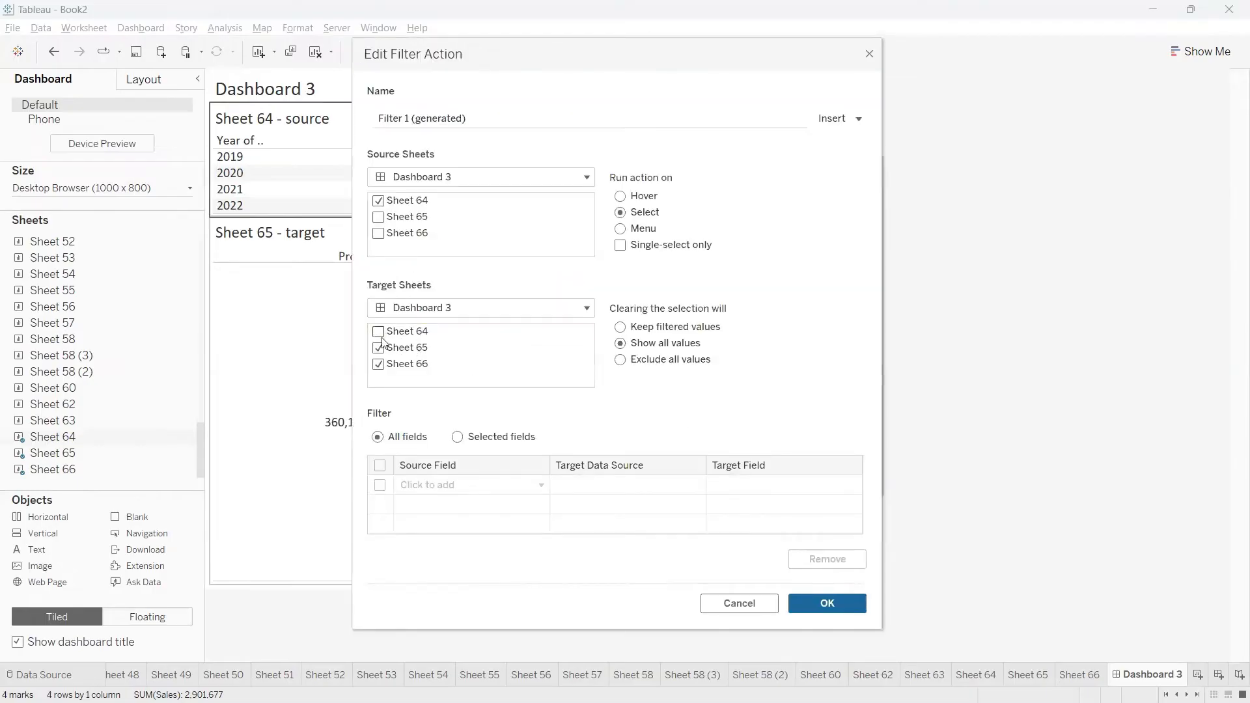
pyautogui.click(379, 364)
pyautogui.moveTo(524, 53); pyautogui.dragTo(762, 59)
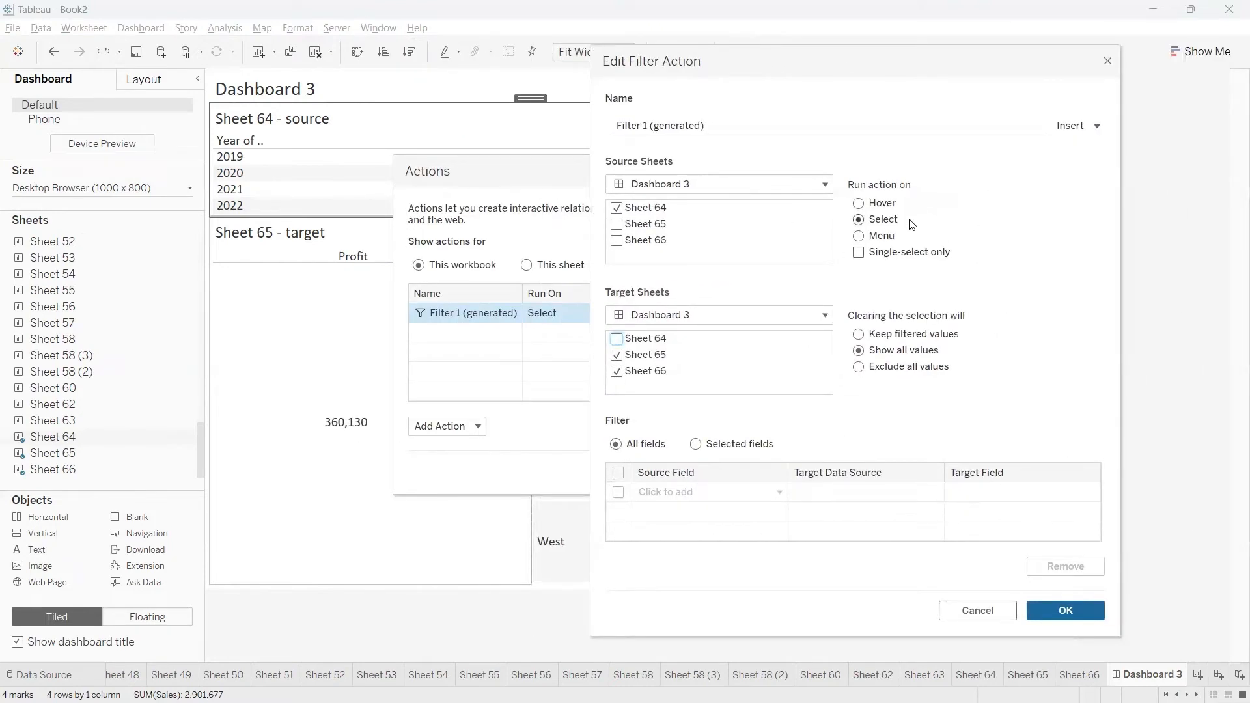
# Set the filter action to run on Hover and apply the changes to the dashboard's actions.
pyautogui.moveTo(900, 221); pyautogui.dragTo(938, 200)
pyautogui.moveTo(945, 350); pyautogui.dragTo(965, 338)
pyautogui.moveTo(852, 203)
pyautogui.mouseDown()
pyautogui.moveTo(849, 223)
pyautogui.moveTo(845, 195)
pyautogui.mouseUp()
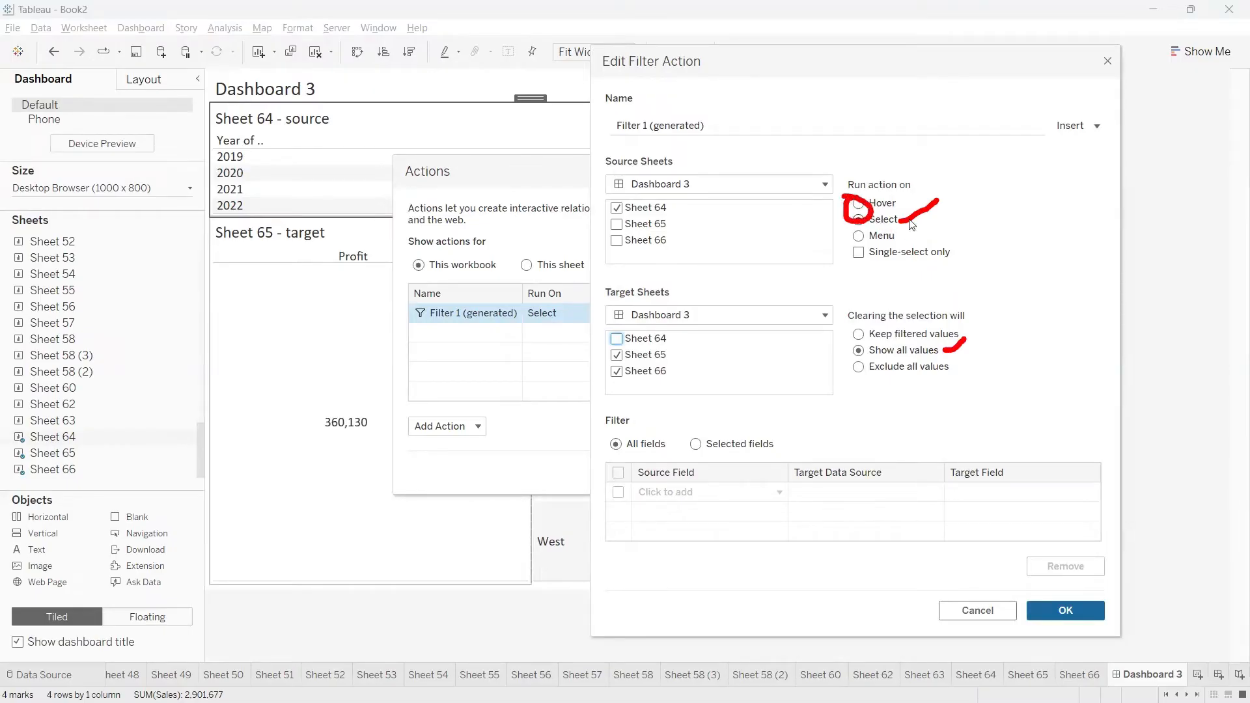
pyautogui.press('Escape')
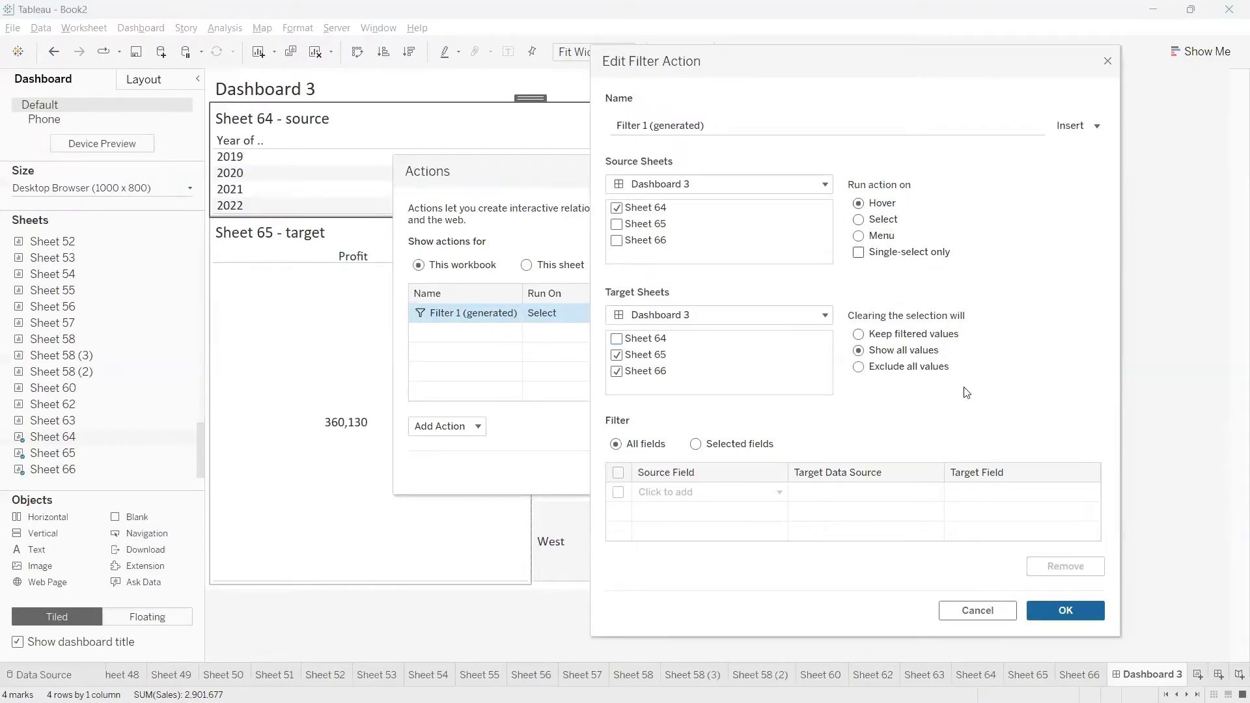
pyautogui.click(1044, 603)
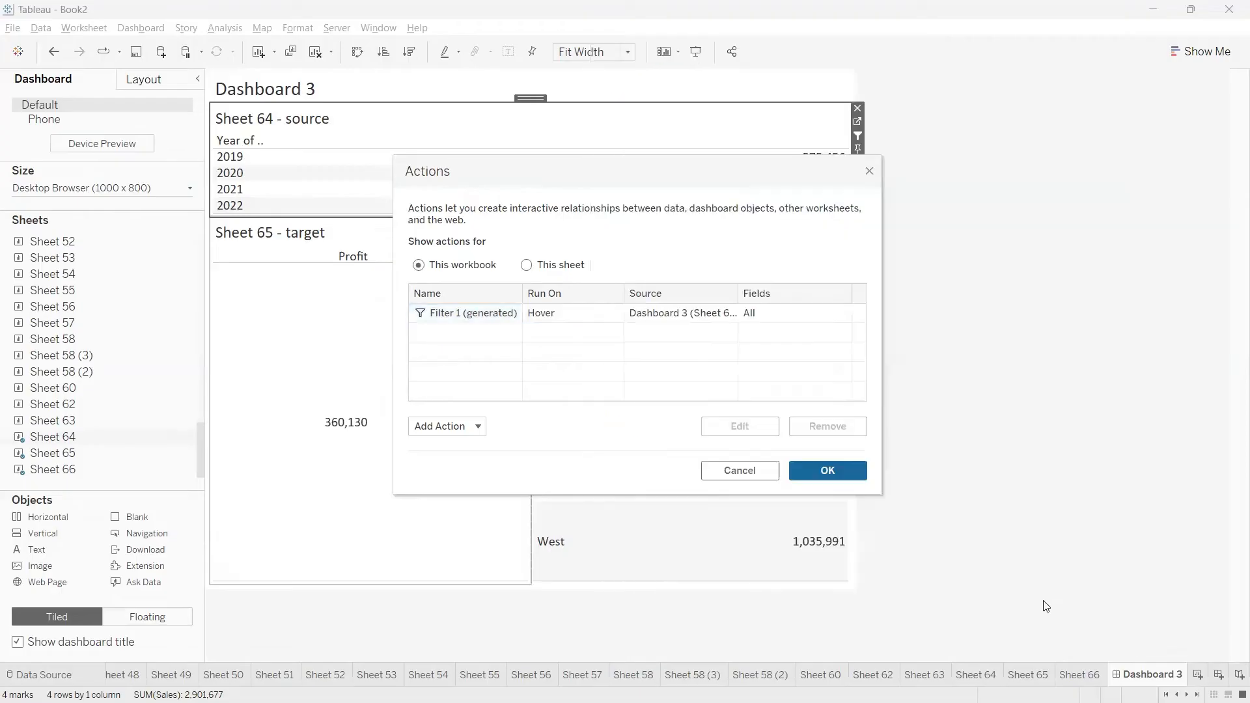
pyautogui.click(813, 470)
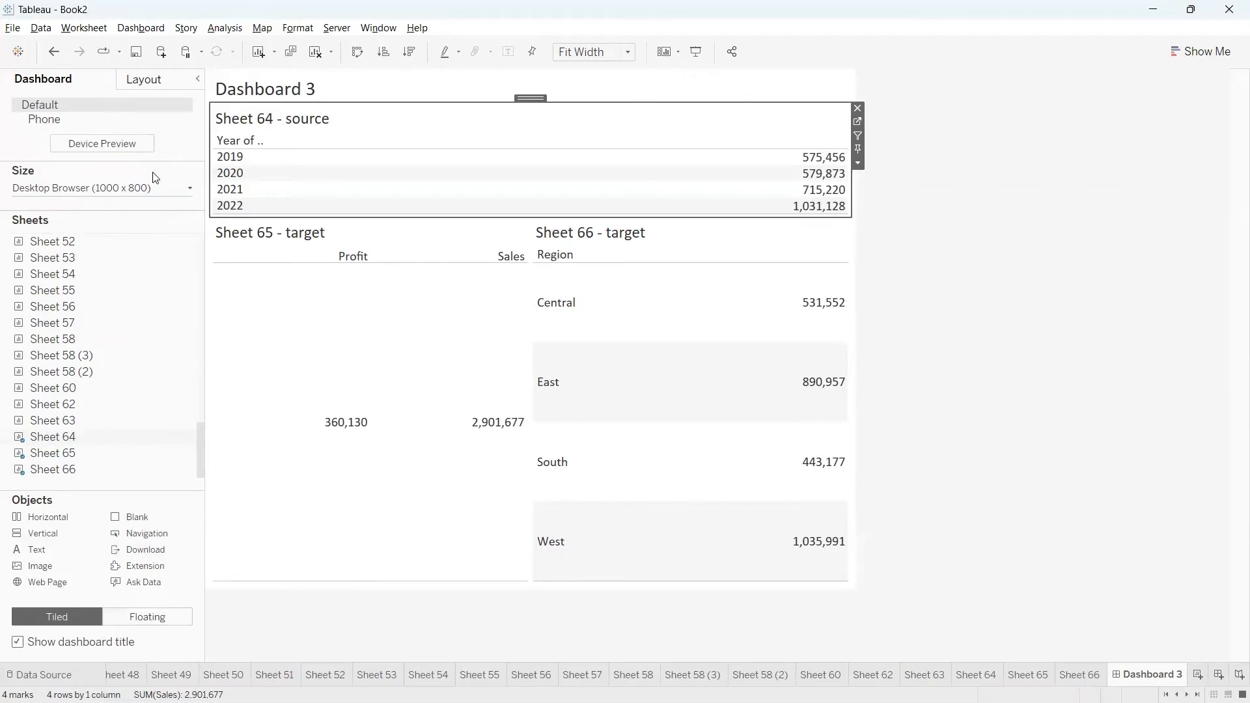
# Test the Hover filter on 2020 and 2021 in Sheet 64 and check the values in Sheets 65 and 66.
pyautogui.moveTo(228, 179)
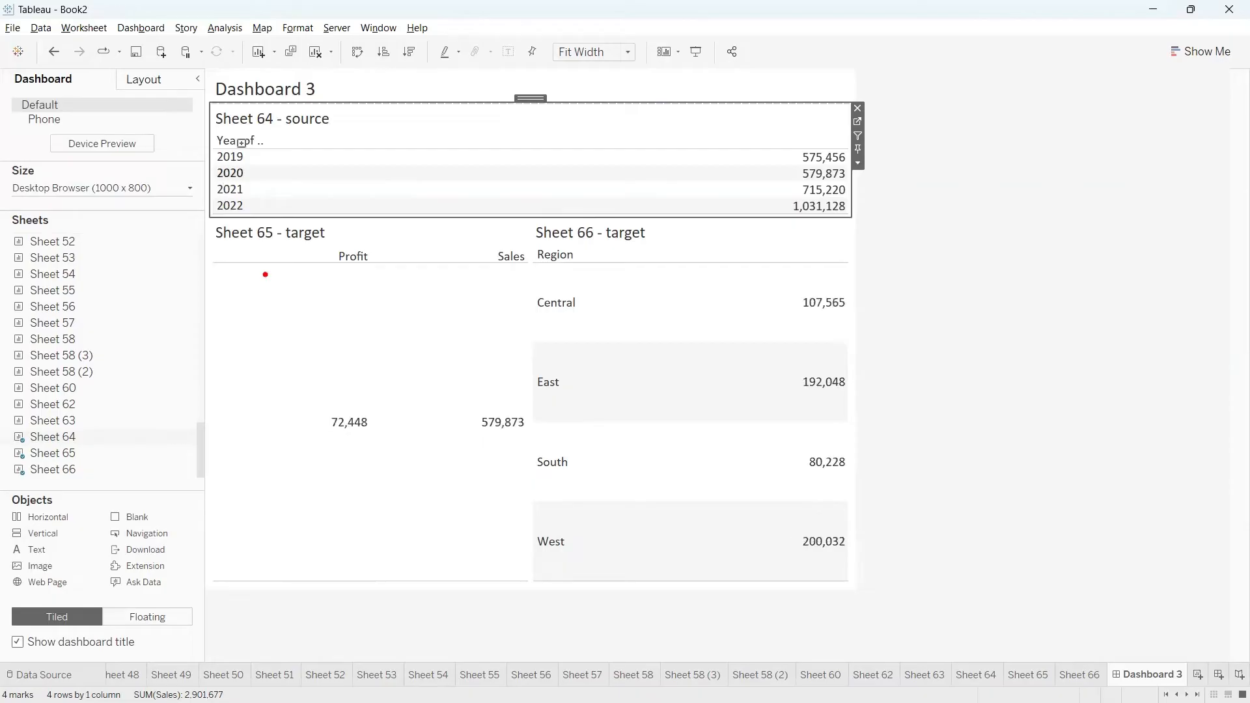
pyautogui.moveTo(309, 353)
pyautogui.mouseDown()
pyautogui.moveTo(862, 459)
pyautogui.moveTo(455, 296)
pyautogui.moveTo(234, 463)
pyautogui.mouseUp()
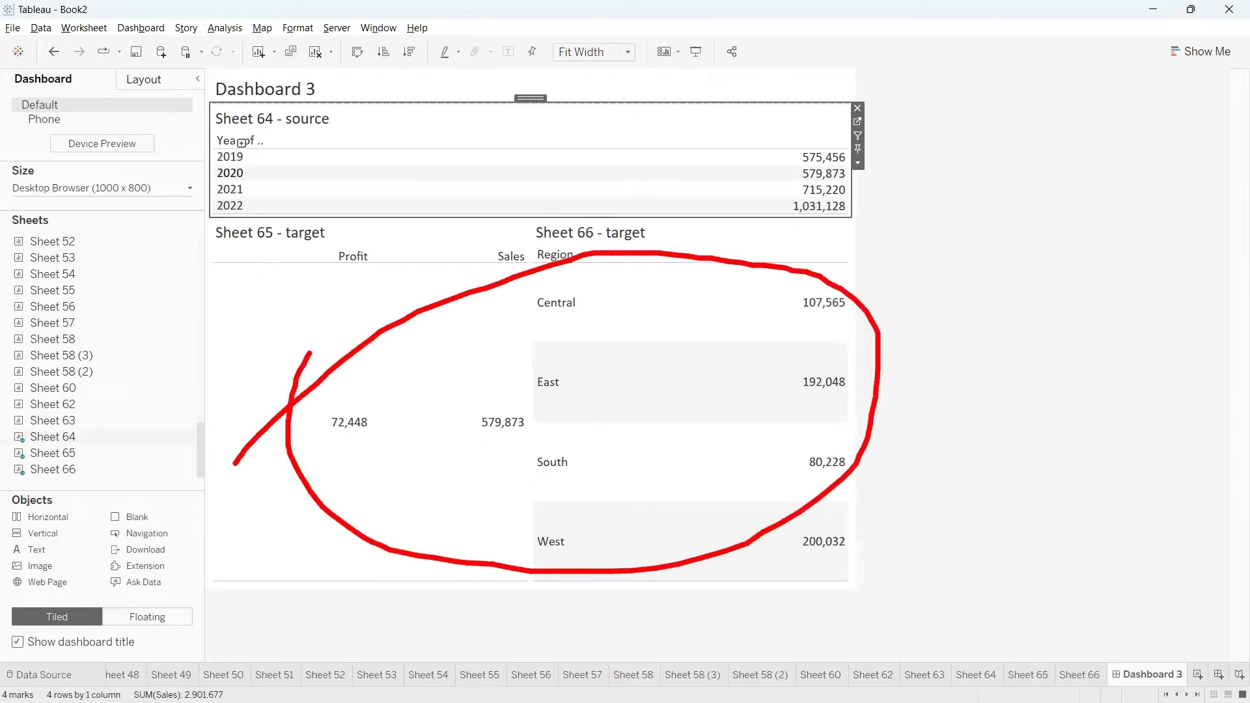
pyautogui.press('Escape')
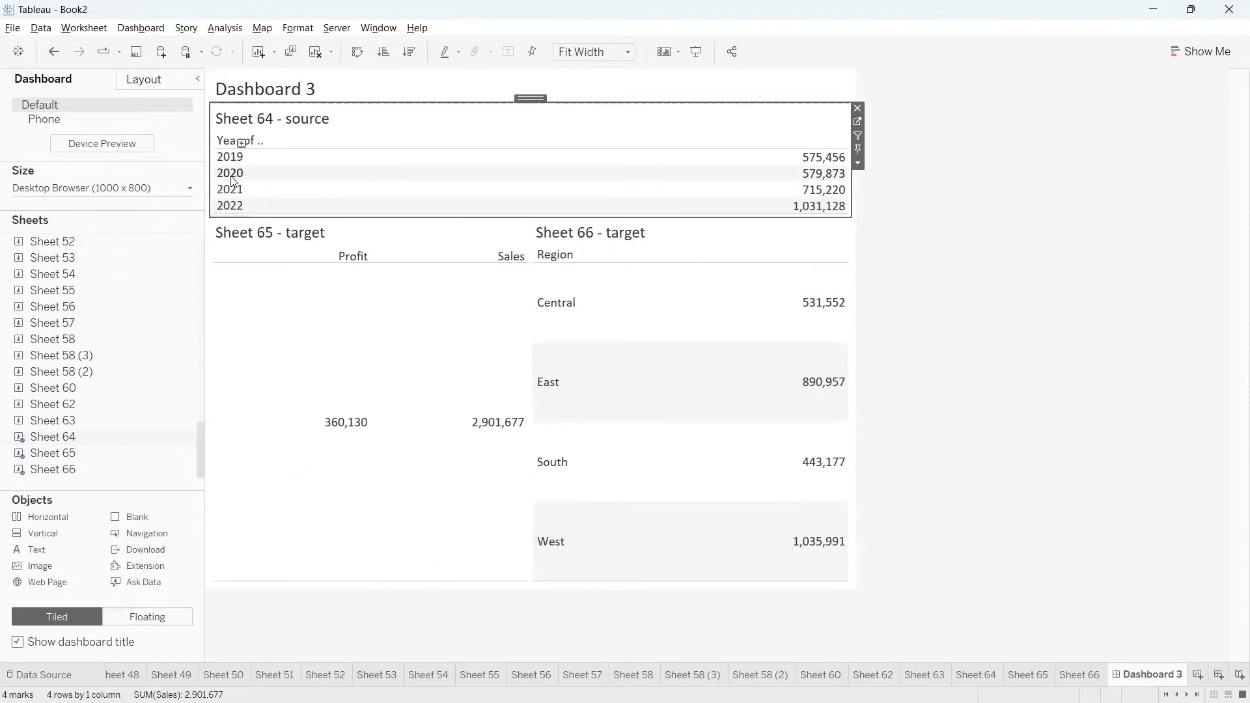
pyautogui.moveTo(234, 181)
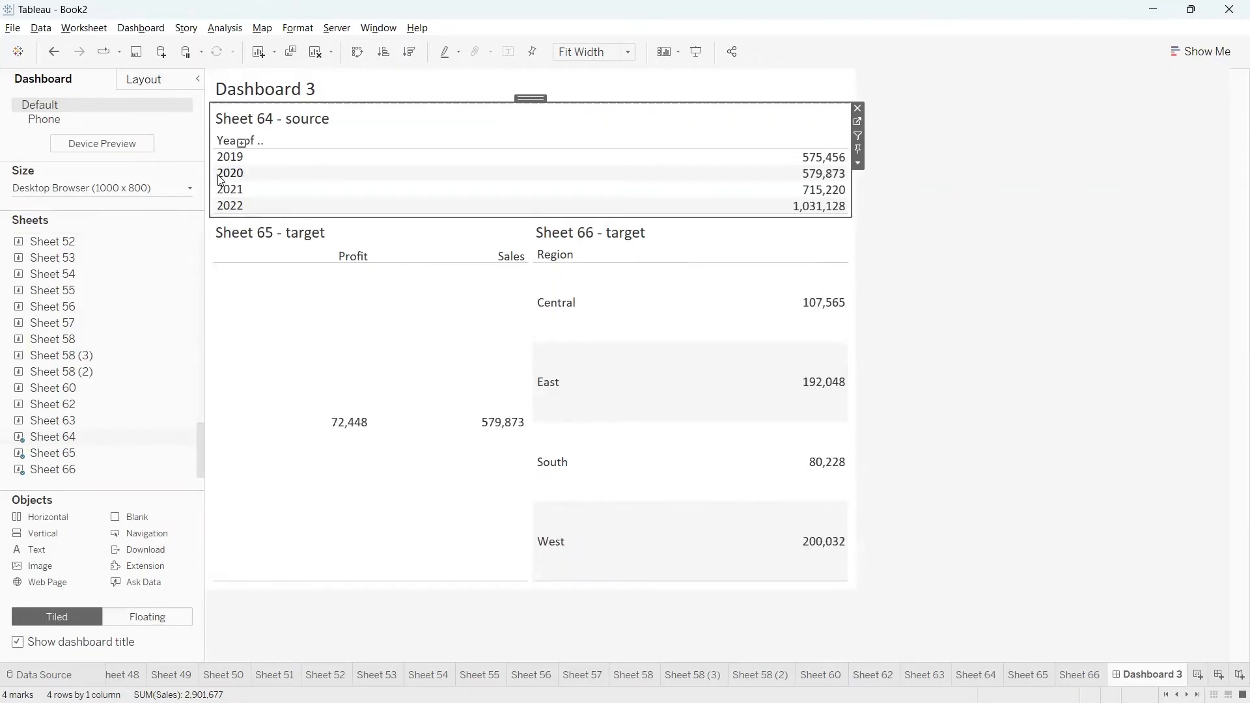
pyautogui.click(219, 175)
pyautogui.click(217, 174)
pyautogui.moveTo(233, 190)
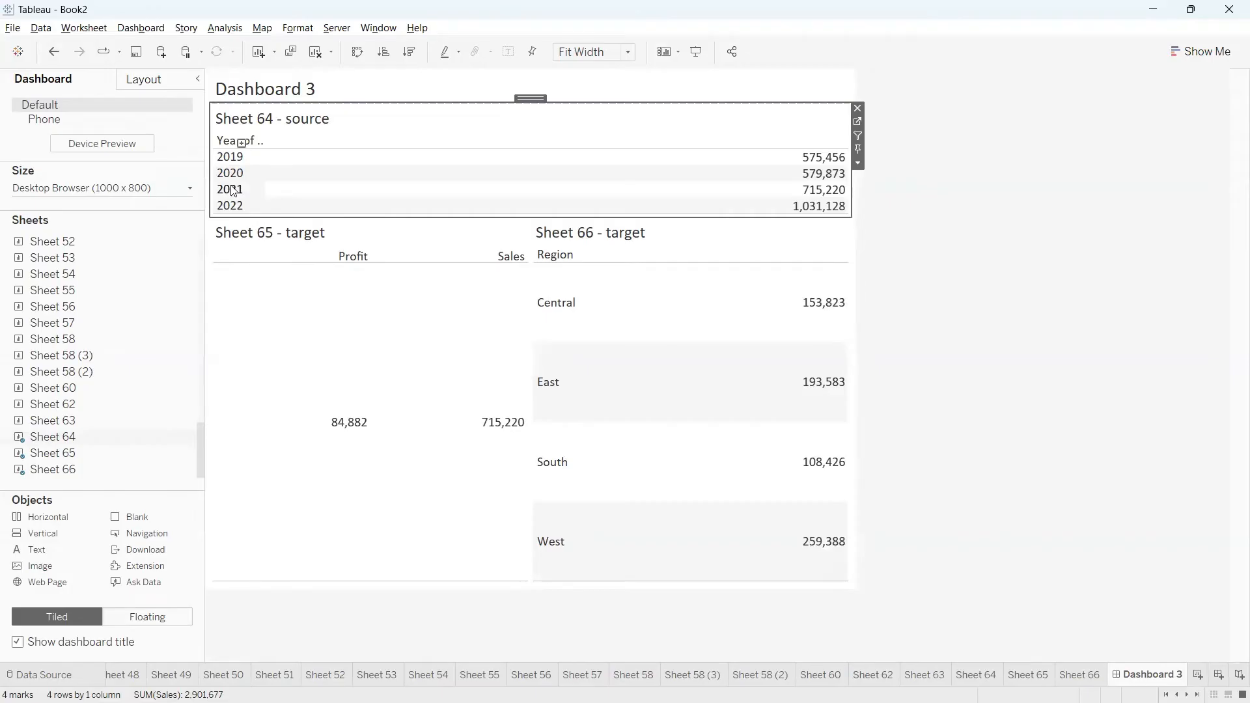
# Edit the Filter 1 (generated) action to run on Menu and apply the change to the dashboard.
pyautogui.click(130, 30)
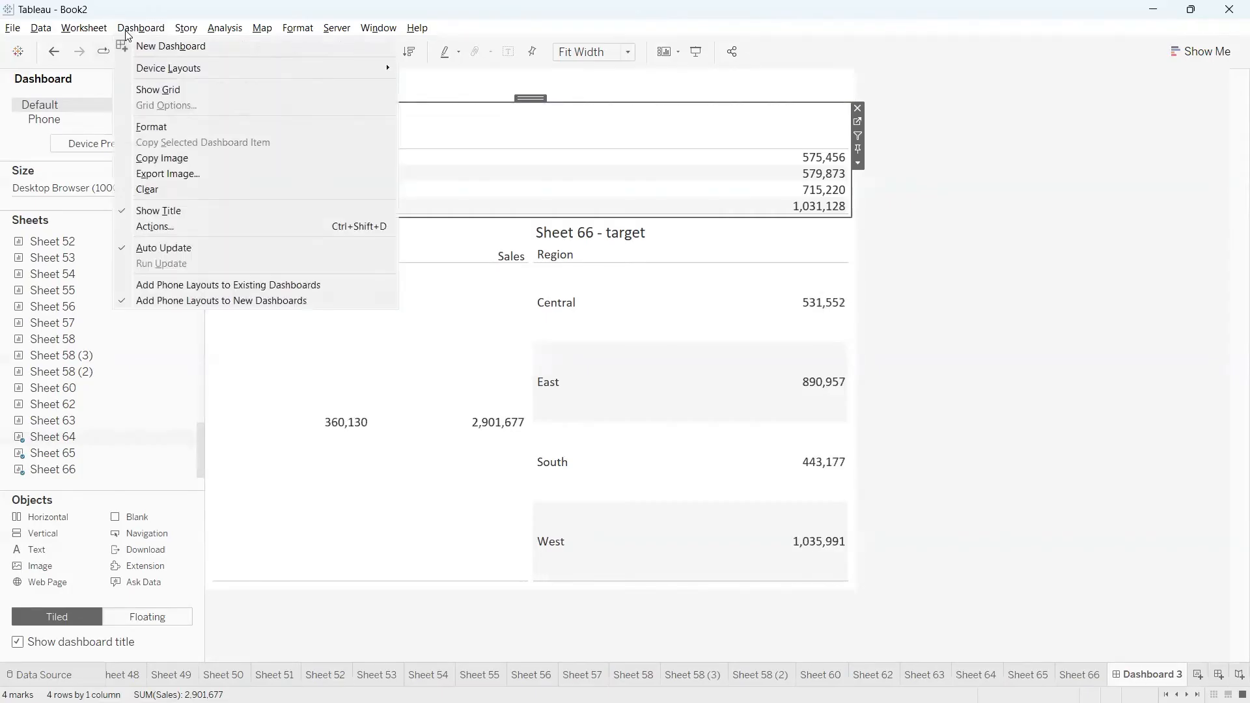
pyautogui.click(162, 226)
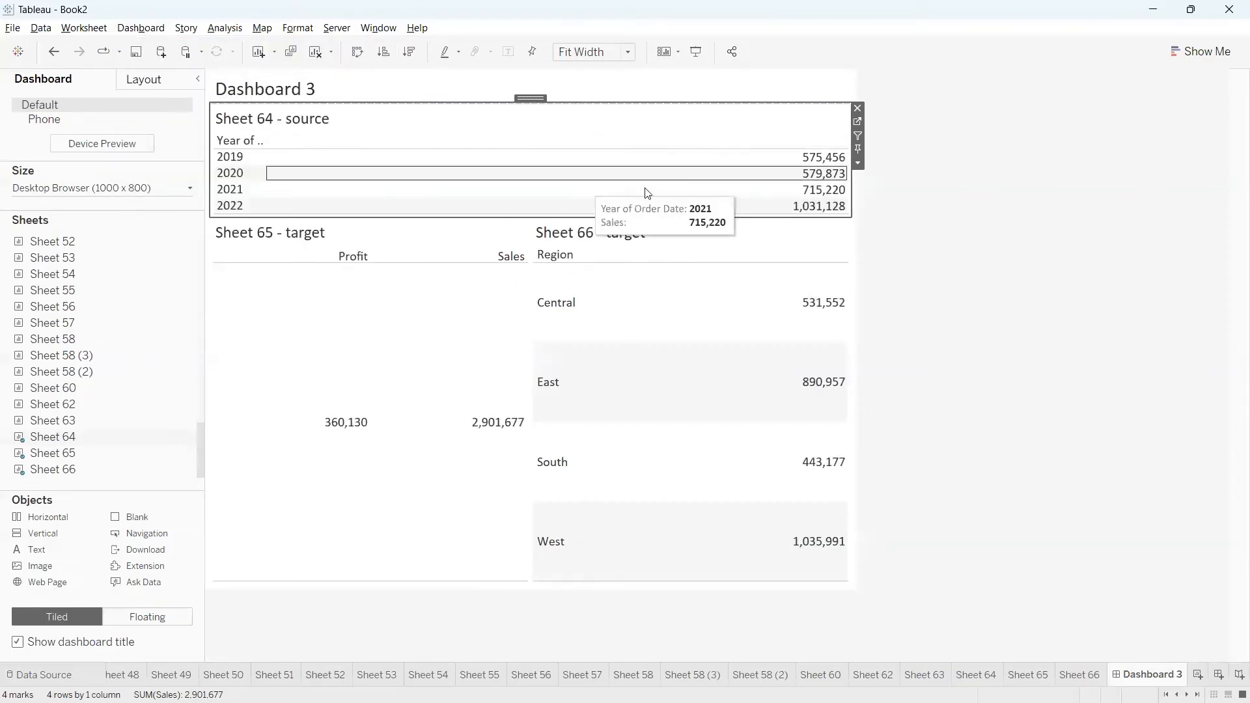
pyautogui.click(489, 323)
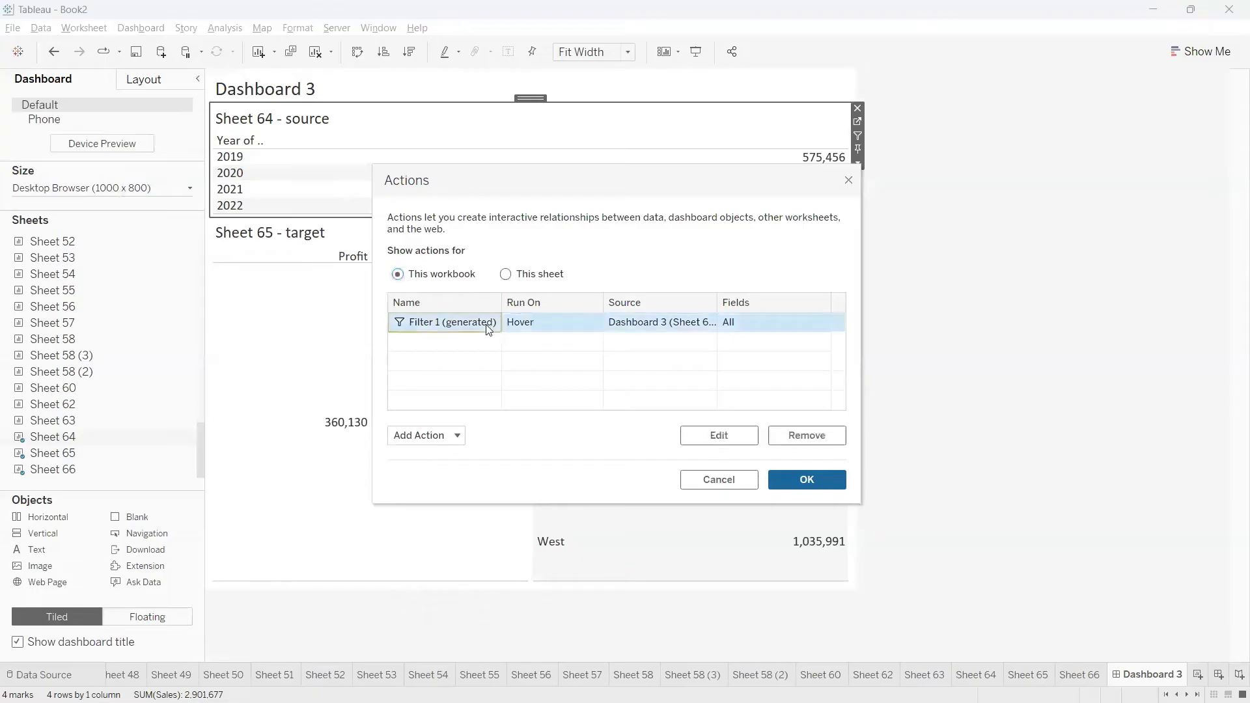
pyautogui.click(707, 434)
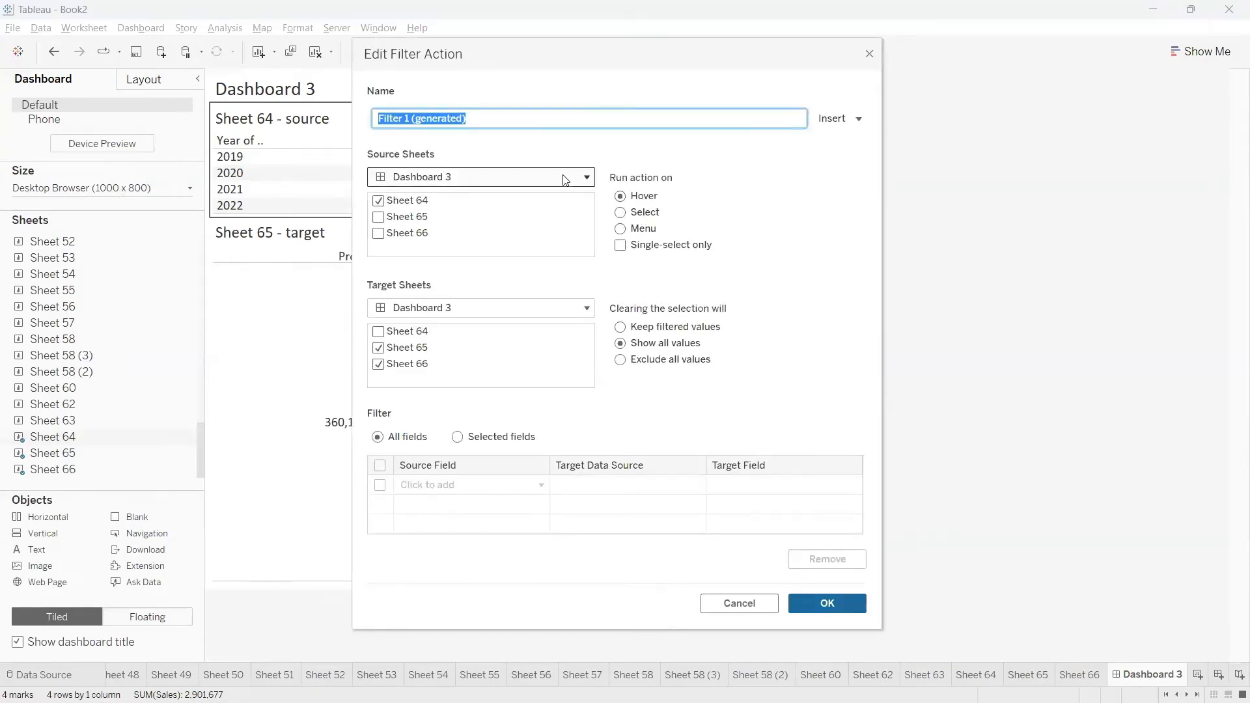
pyautogui.click(621, 230)
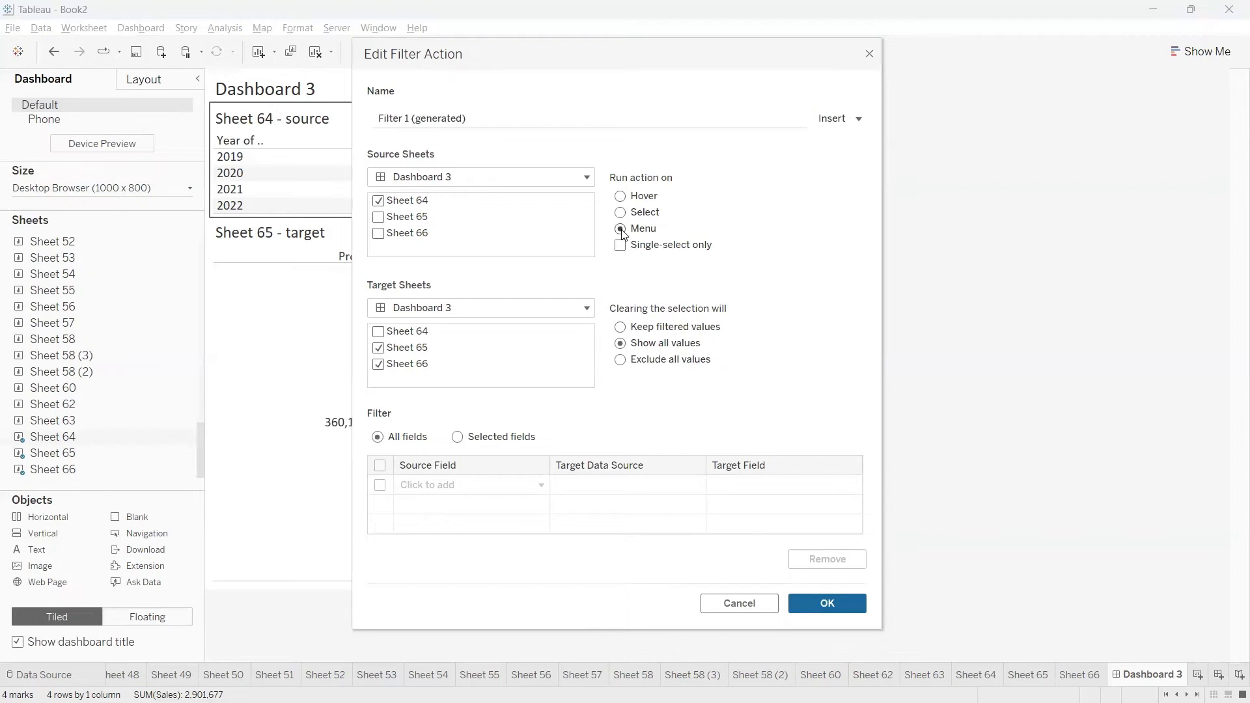
pyautogui.click(819, 606)
pyautogui.click(806, 479)
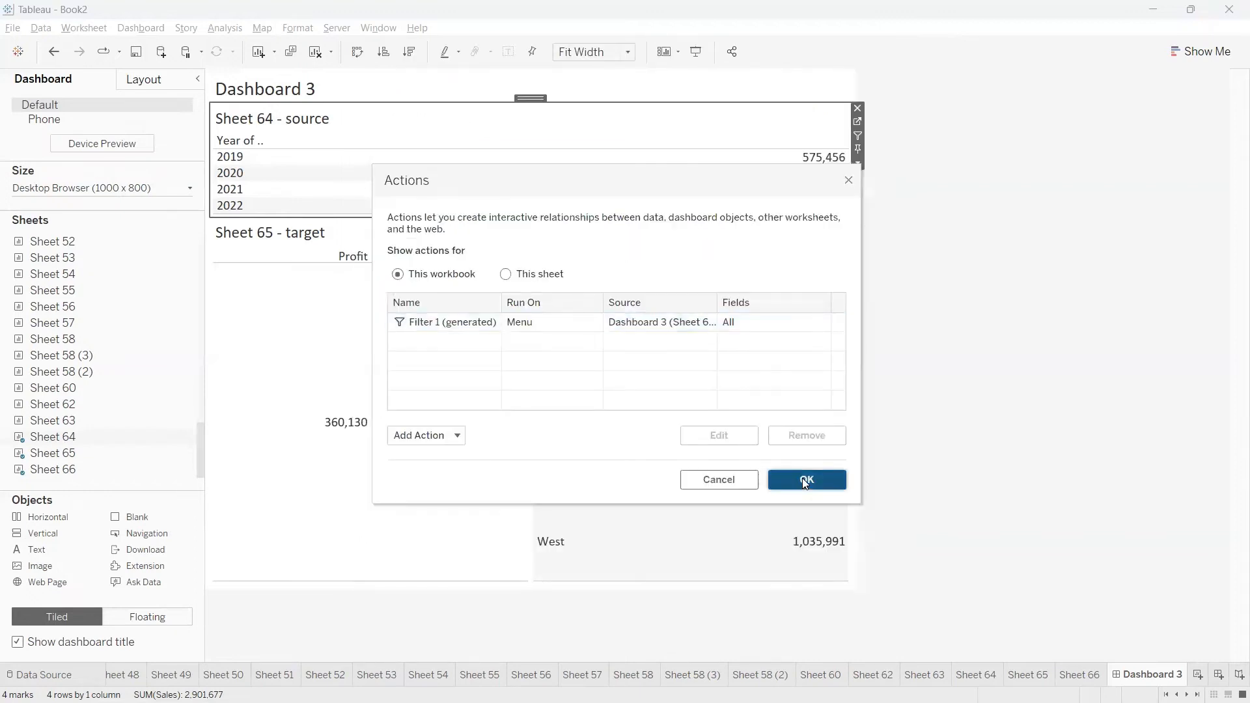
pyautogui.click(948, 382)
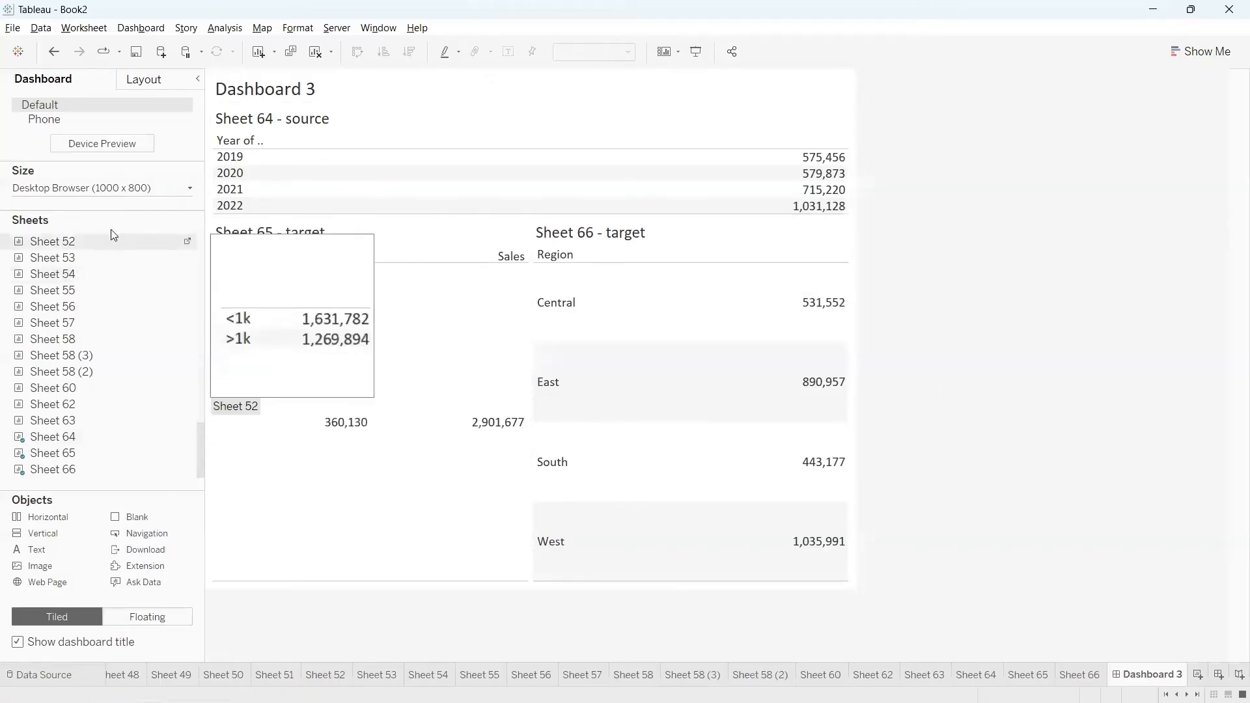
# Test the Menu filter by running Filter 1 (generated) on 2020 and 2021 in Sheet 64, then clear the selection.
pyautogui.click(236, 178)
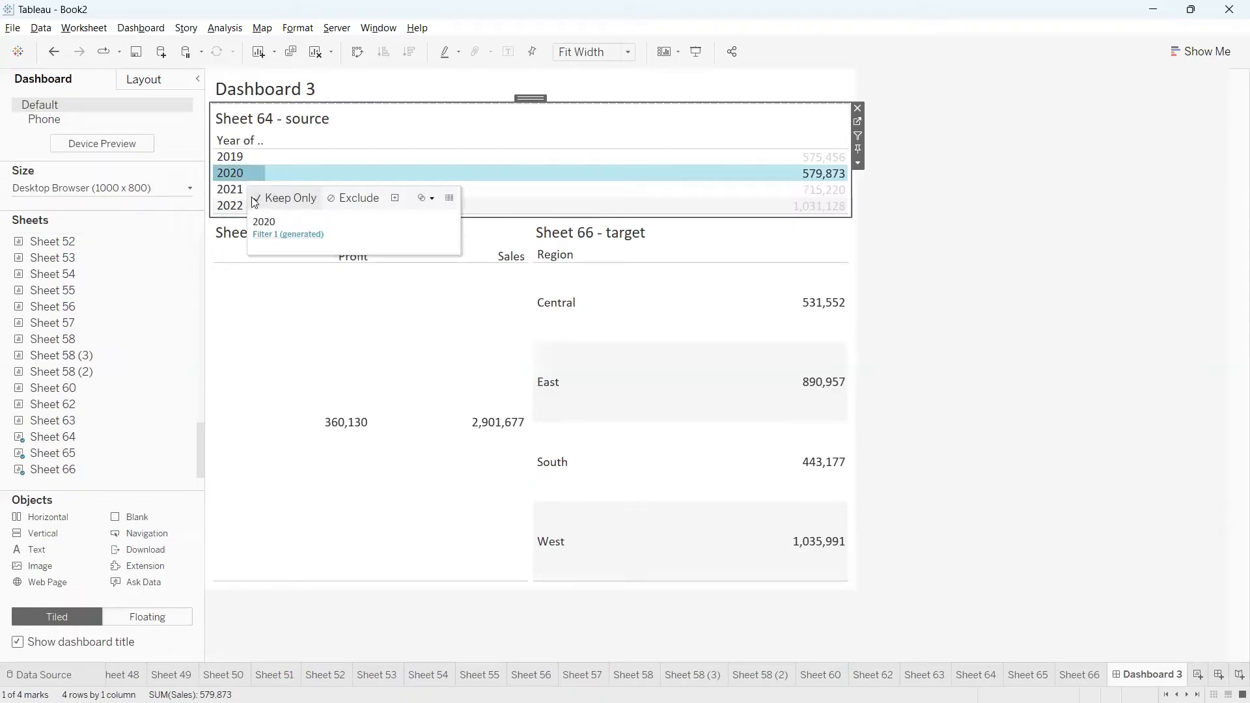
pyautogui.click(281, 236)
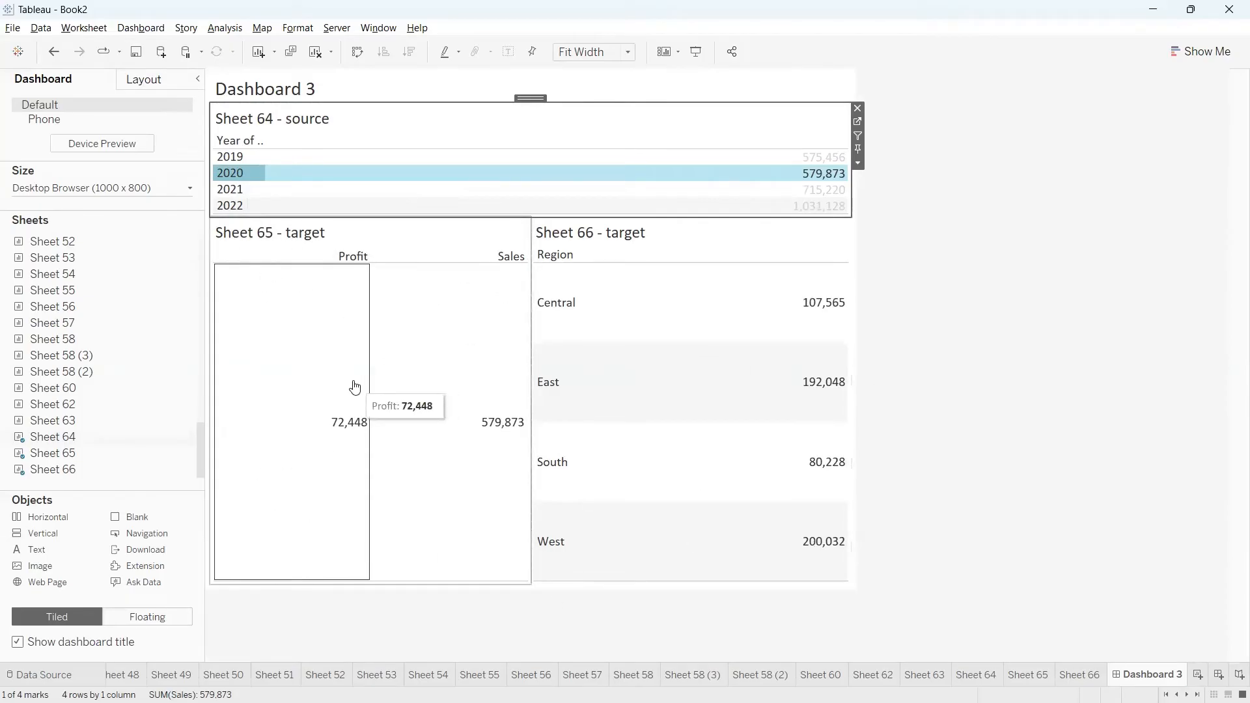
pyautogui.click(232, 195)
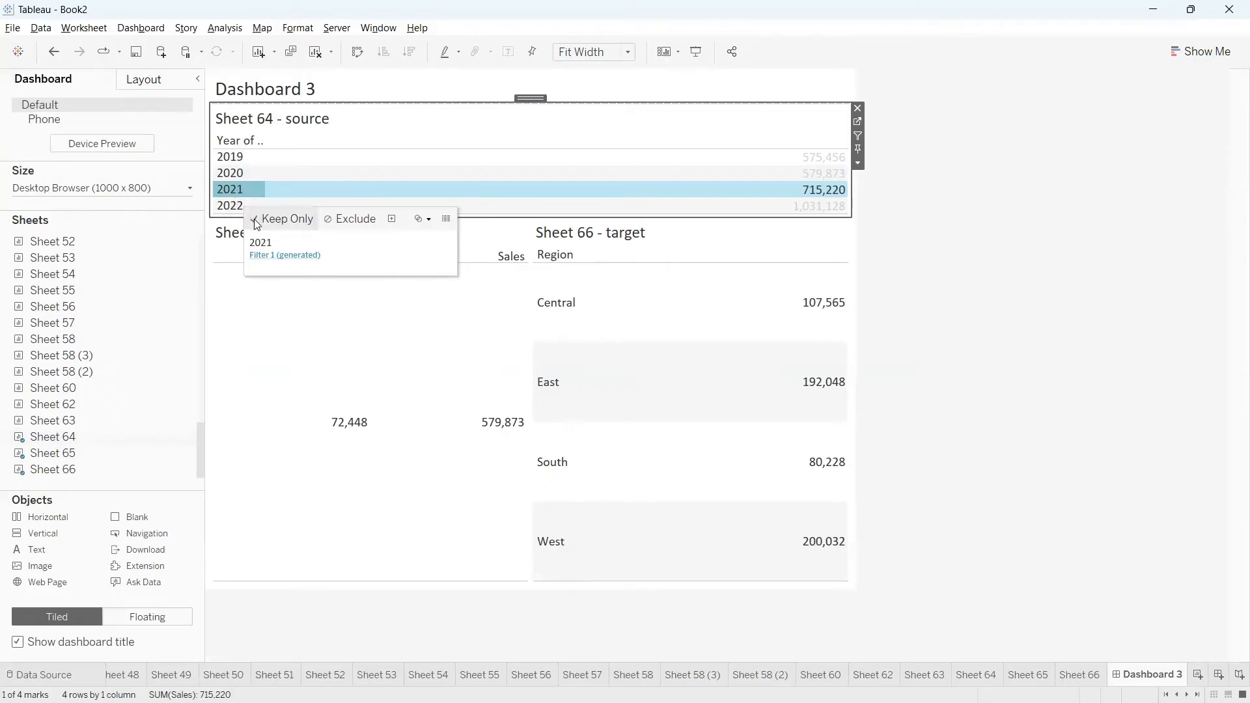
pyautogui.click(273, 256)
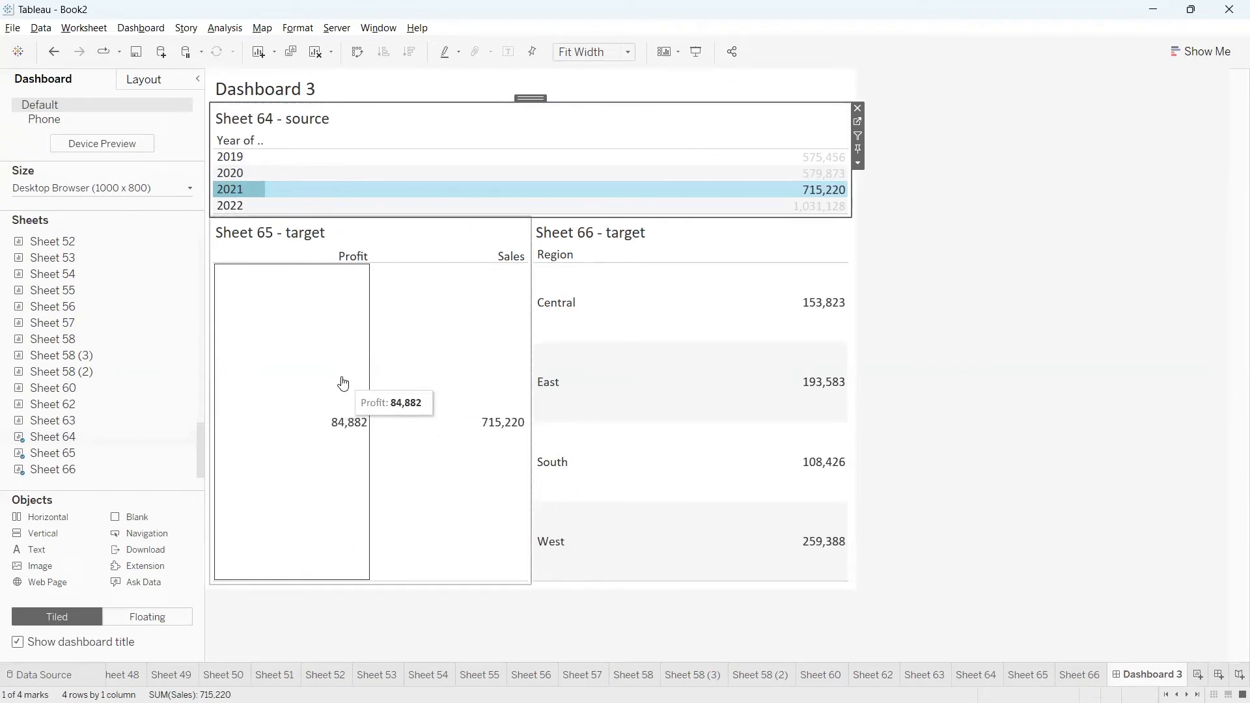
pyautogui.click(242, 191)
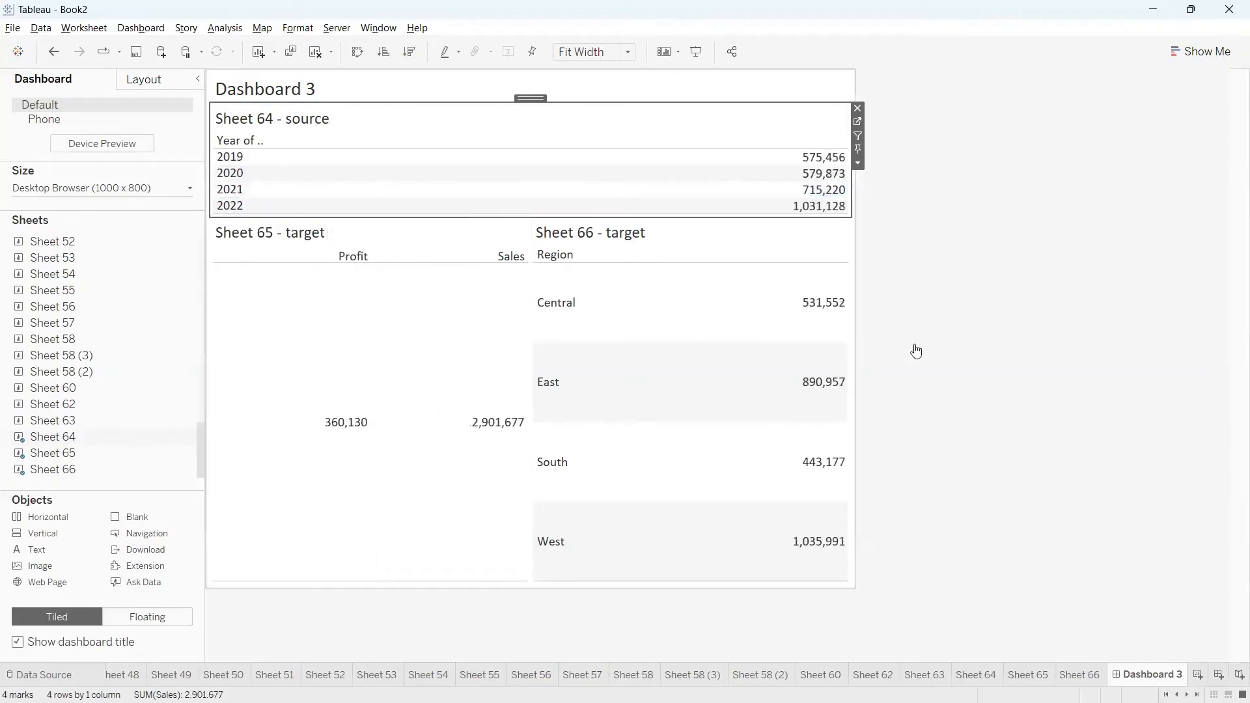
# Edit Filter 1 (generated) to run on Select and exclude all values when the selection is cleared, and apply the changes.
pyautogui.click(142, 30)
pyautogui.click(168, 226)
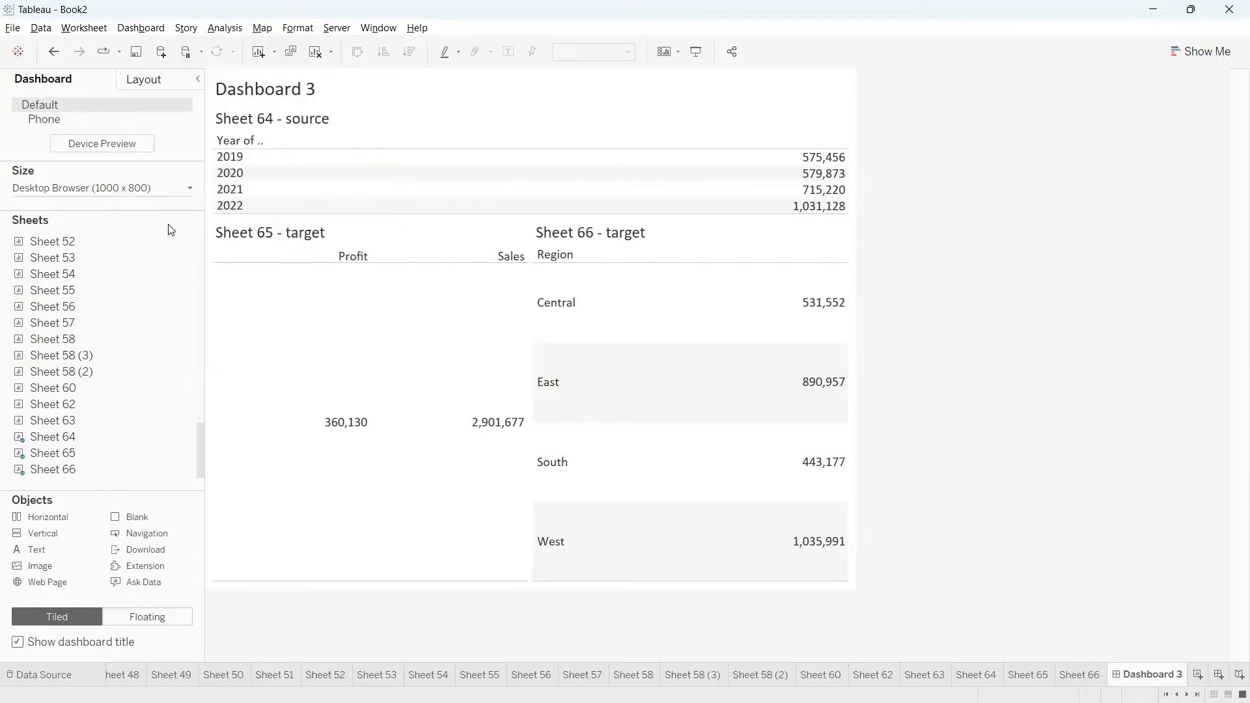
pyautogui.click(474, 322)
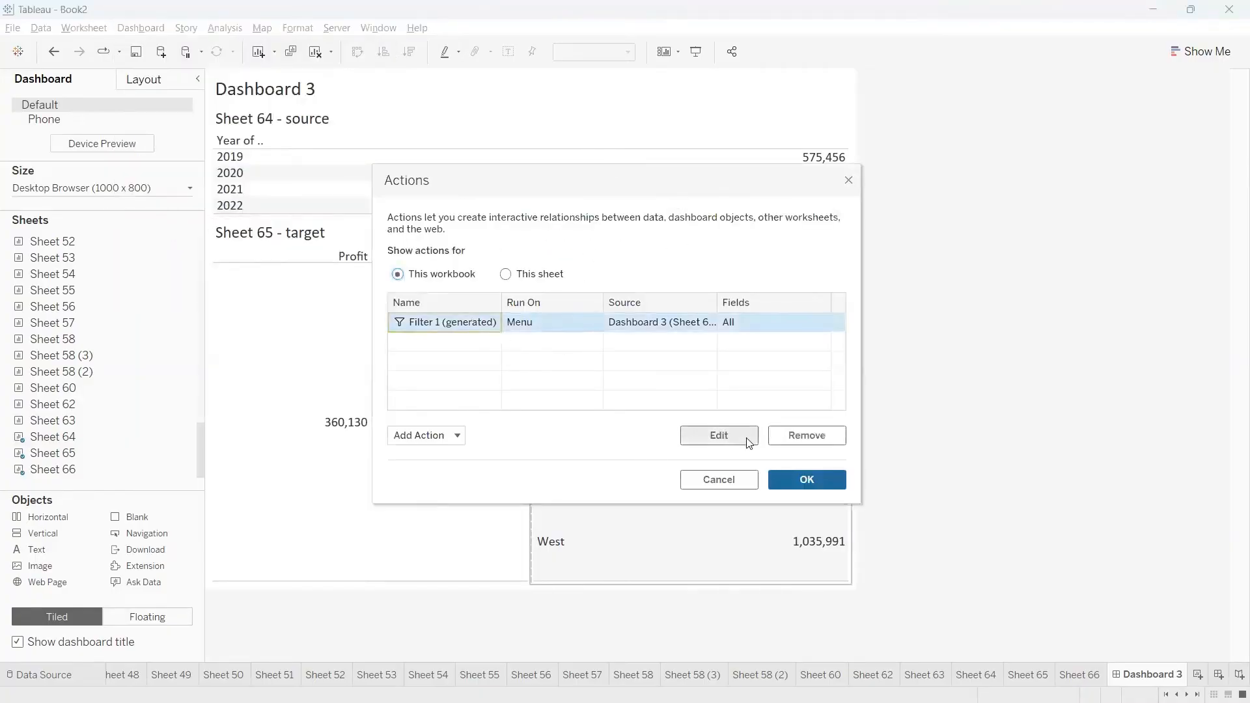
pyautogui.click(744, 443)
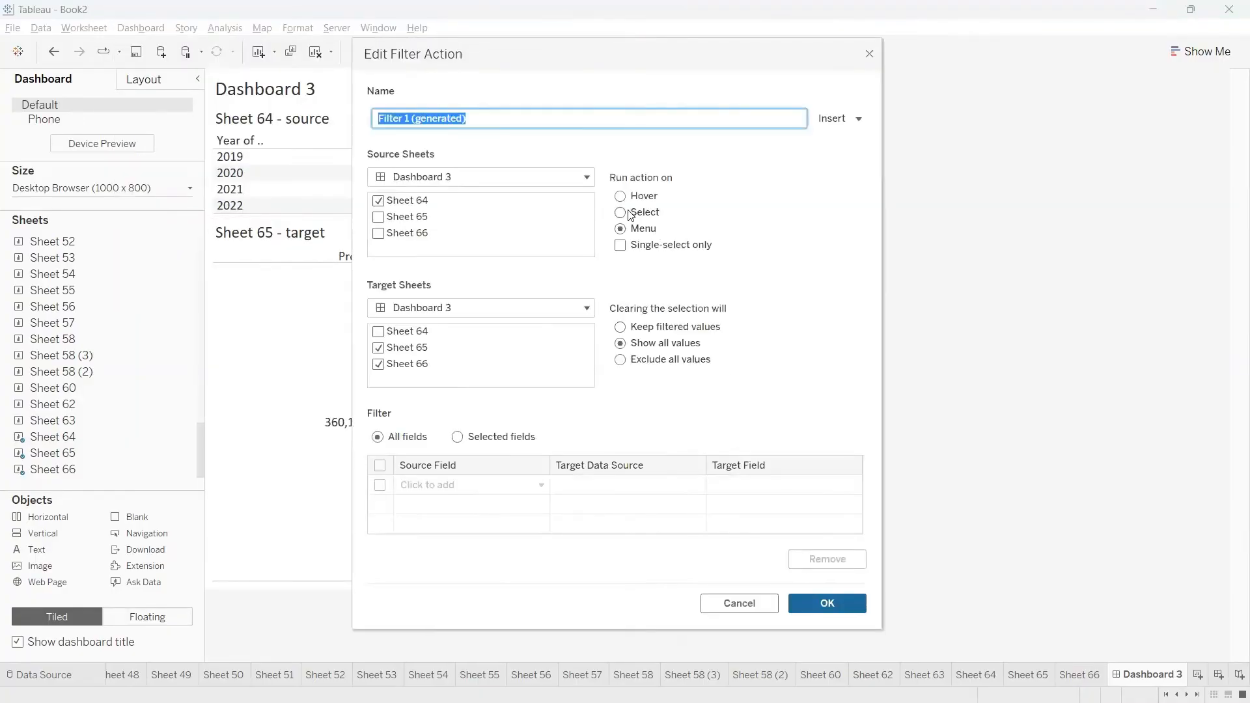
pyautogui.click(631, 214)
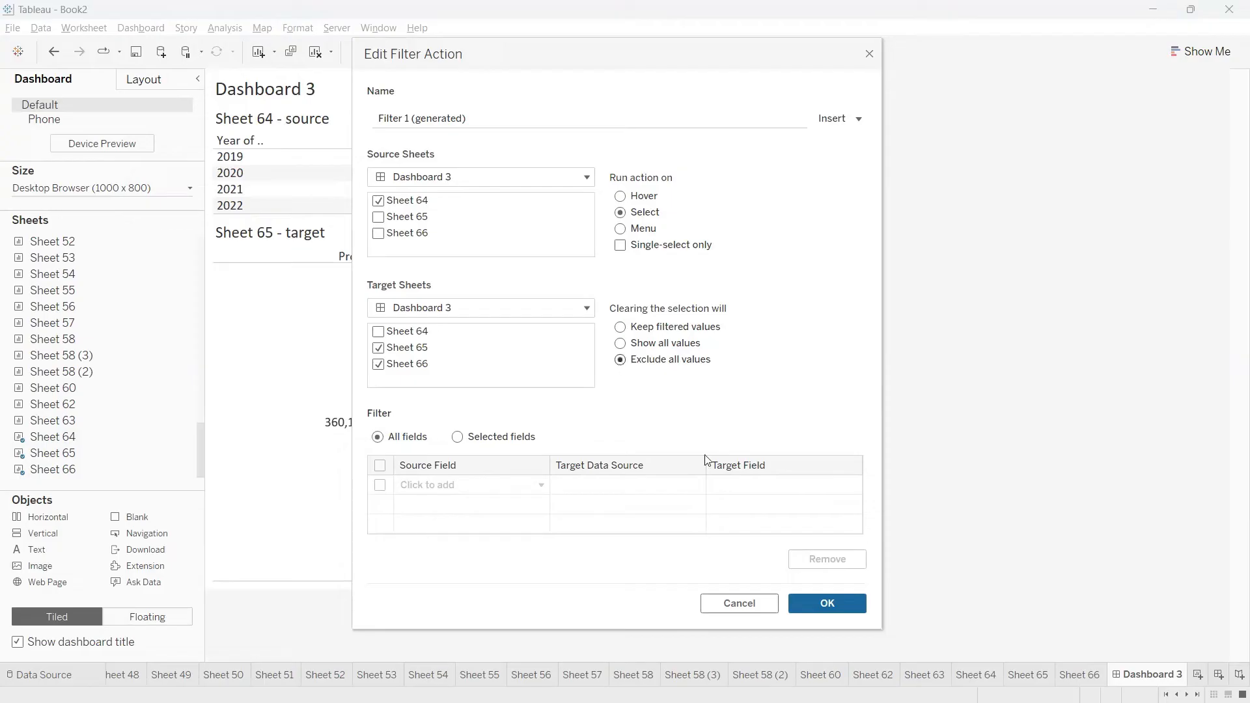
pyautogui.click(807, 601)
pyautogui.click(806, 474)
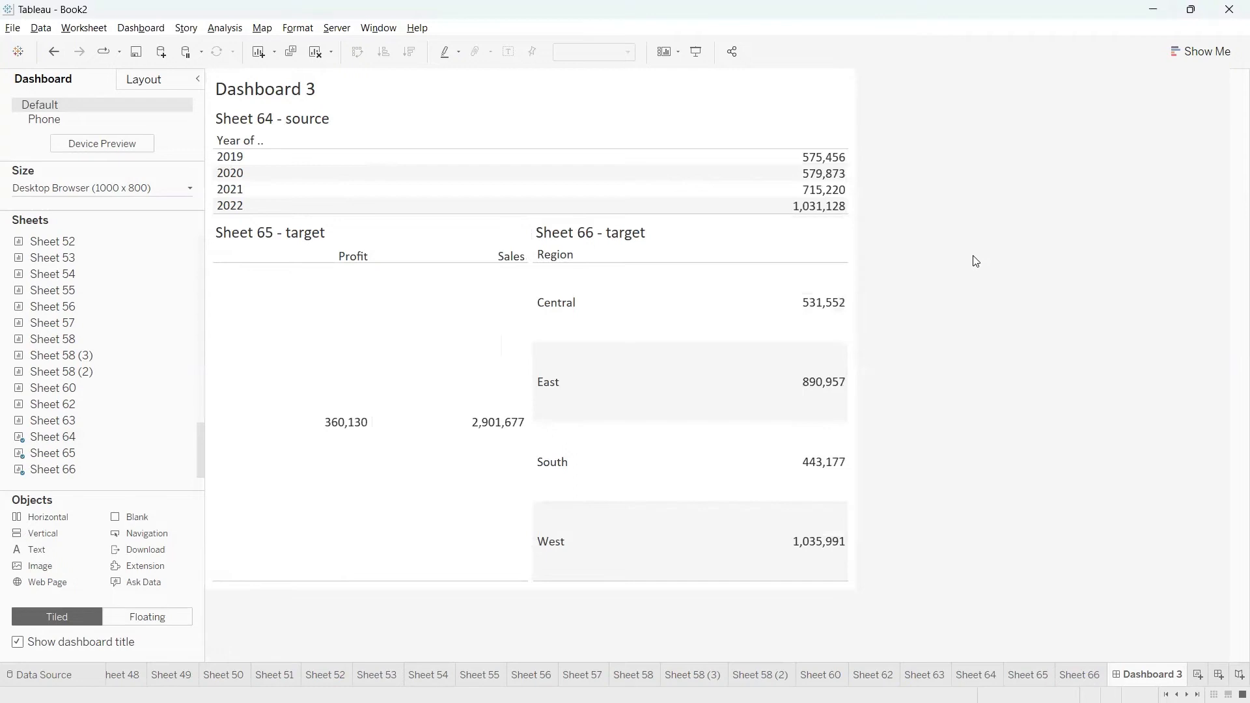
# Test the Select filter by selecting 2020 in Sheet 64 and clearing the selection again.
pyautogui.click(235, 173)
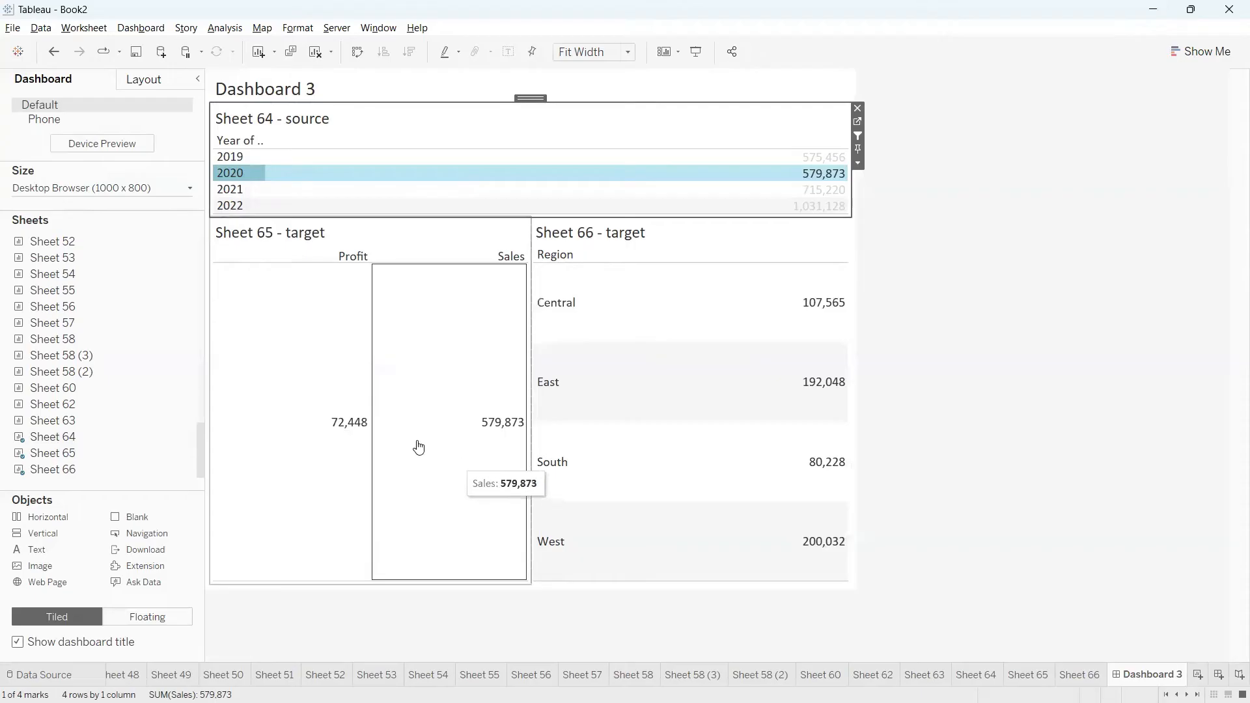
pyautogui.click(236, 170)
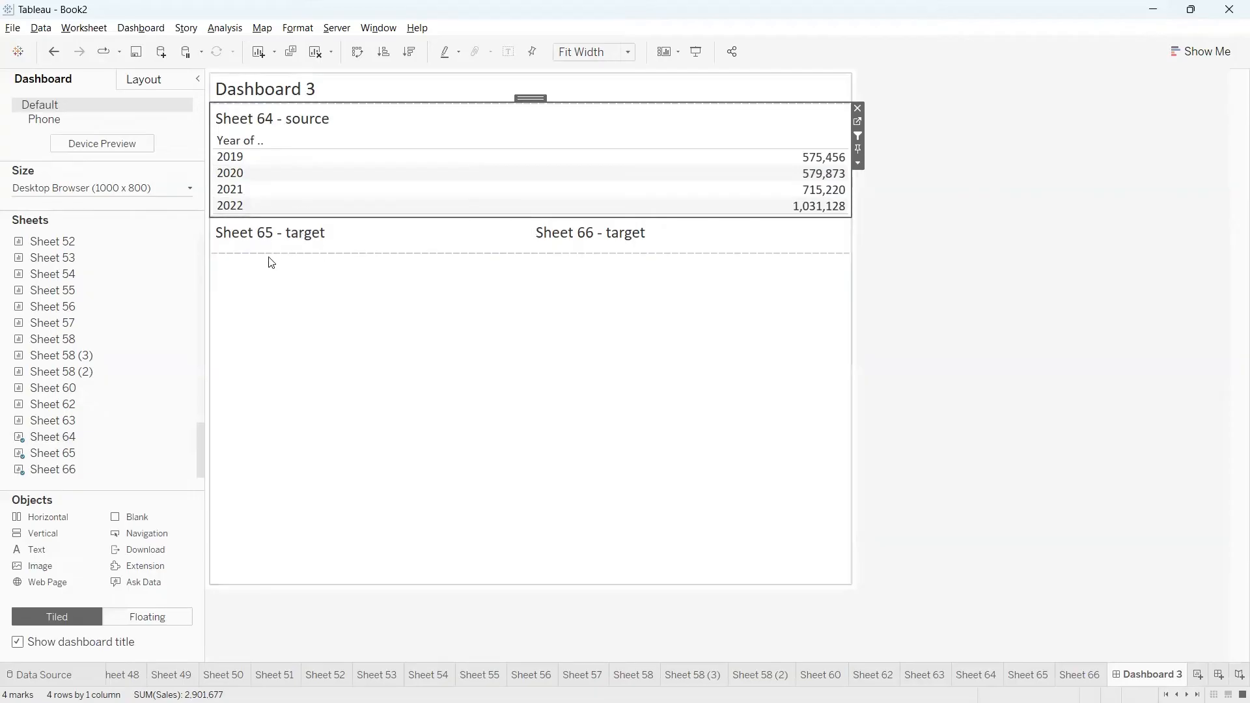
# Hide the titles of Sheet 65 and Sheet 66 on the dashboard.
pyautogui.click(343, 246)
pyautogui.click(538, 263)
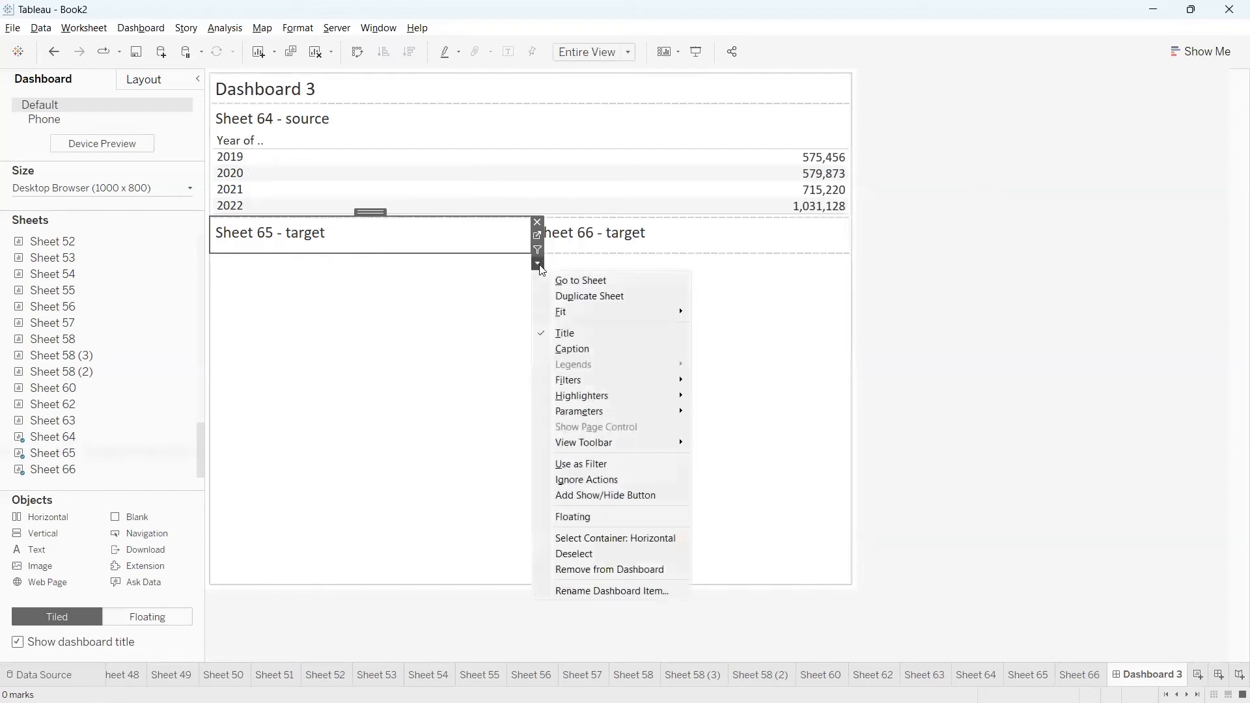
pyautogui.click(565, 334)
pyautogui.click(651, 237)
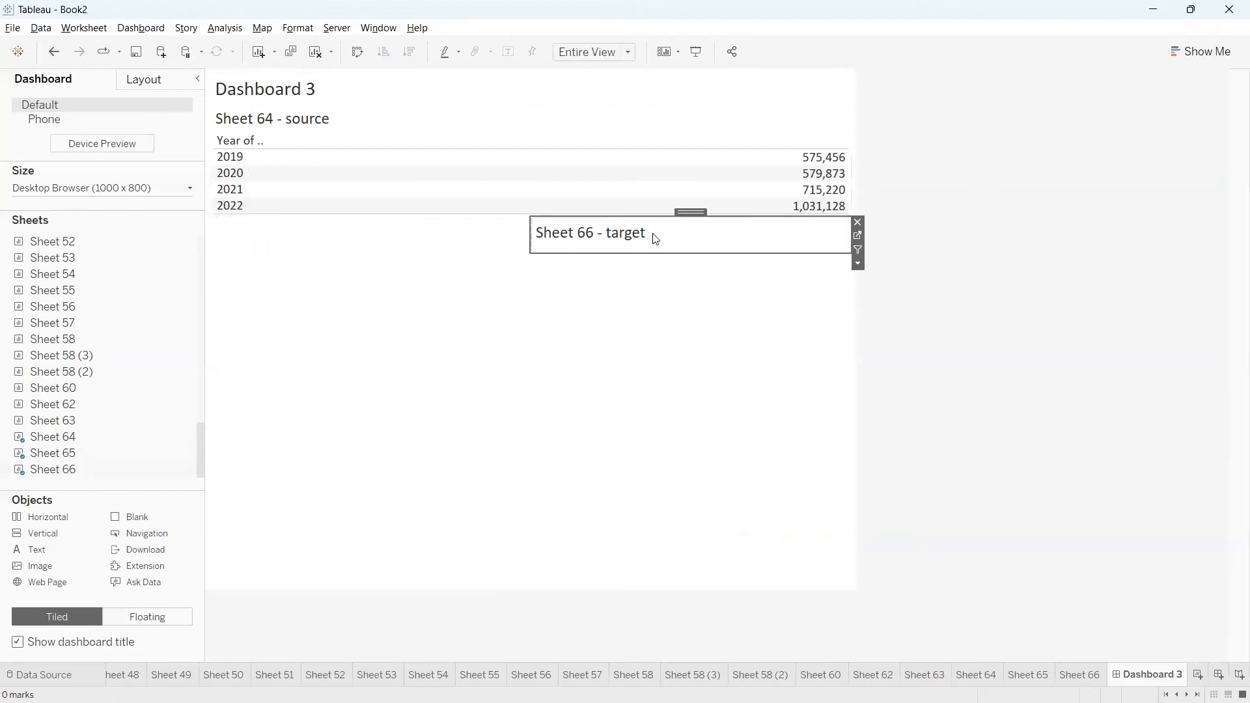
pyautogui.click(858, 263)
pyautogui.click(887, 330)
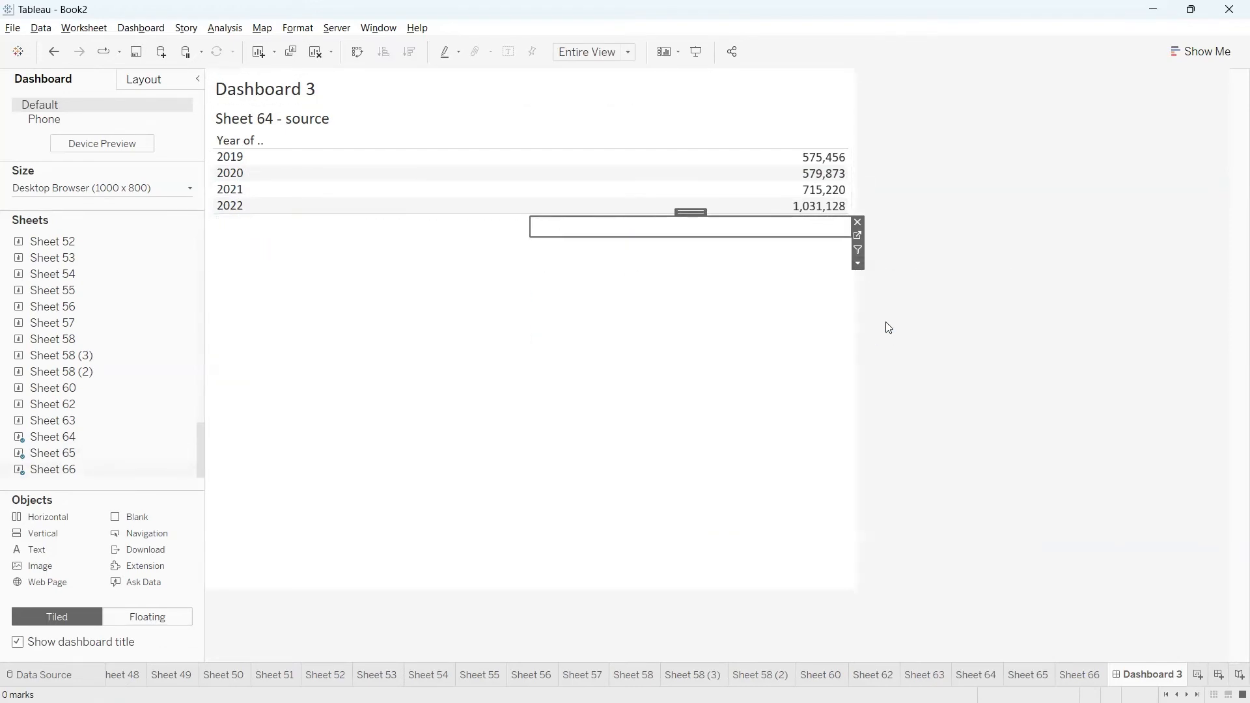
pyautogui.click(925, 300)
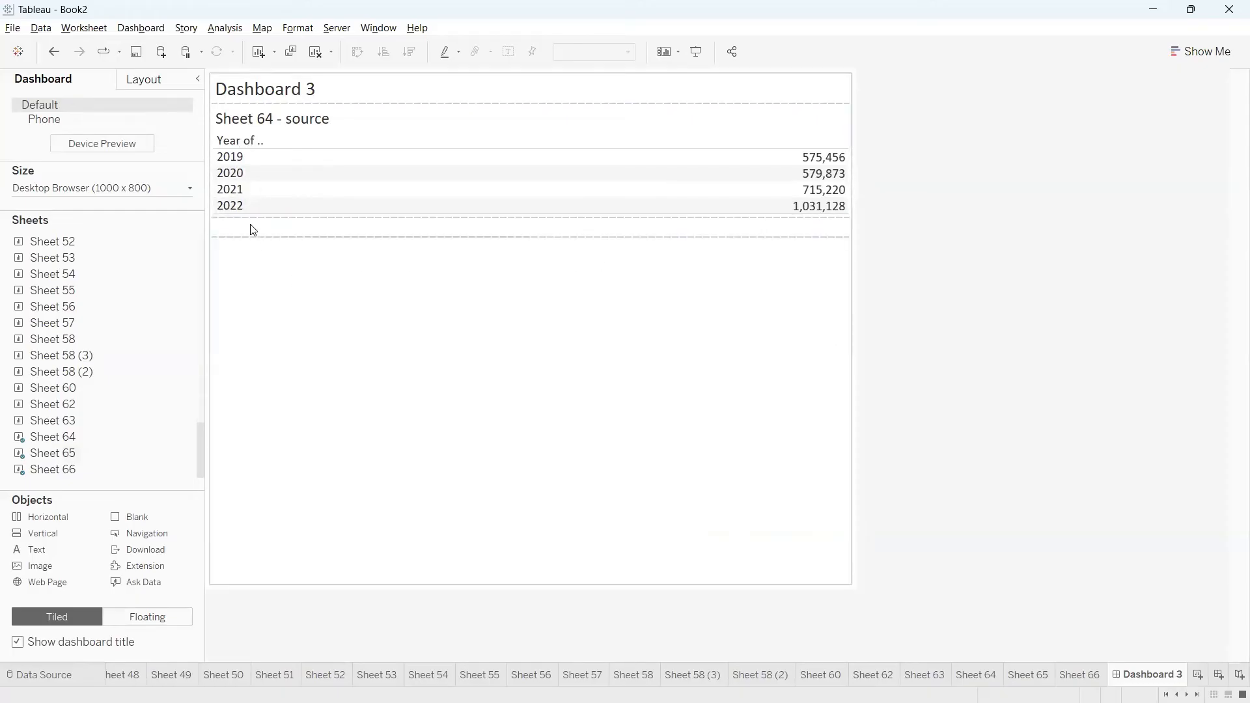
# Check how the untitled target sheets respond to selecting and deselecting 2020 in Sheet 64.
pyautogui.click(229, 175)
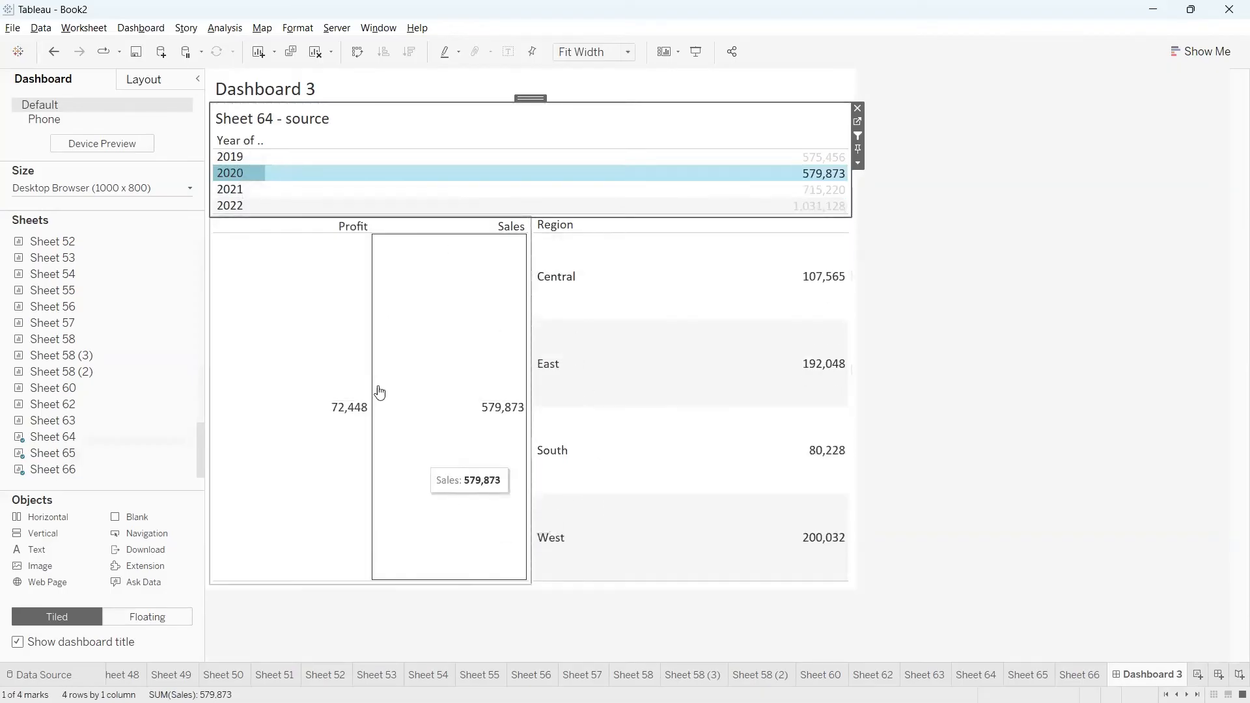
pyautogui.click(228, 174)
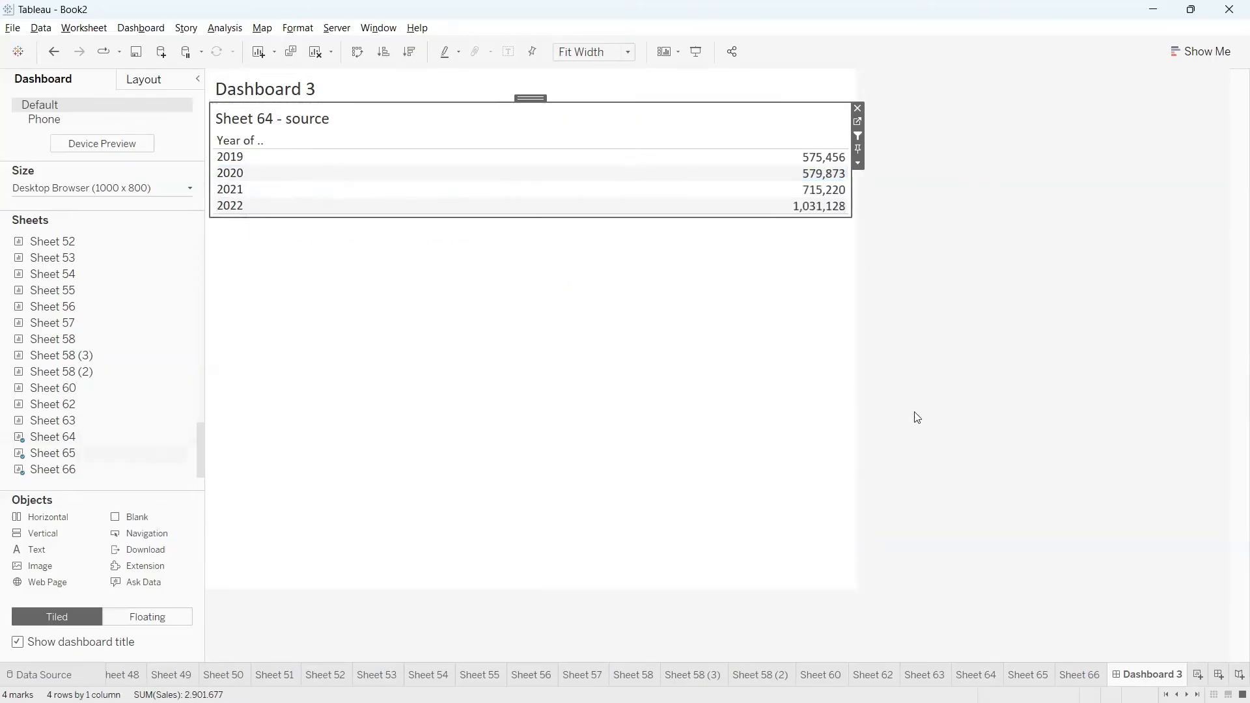
pyautogui.click(1132, 298)
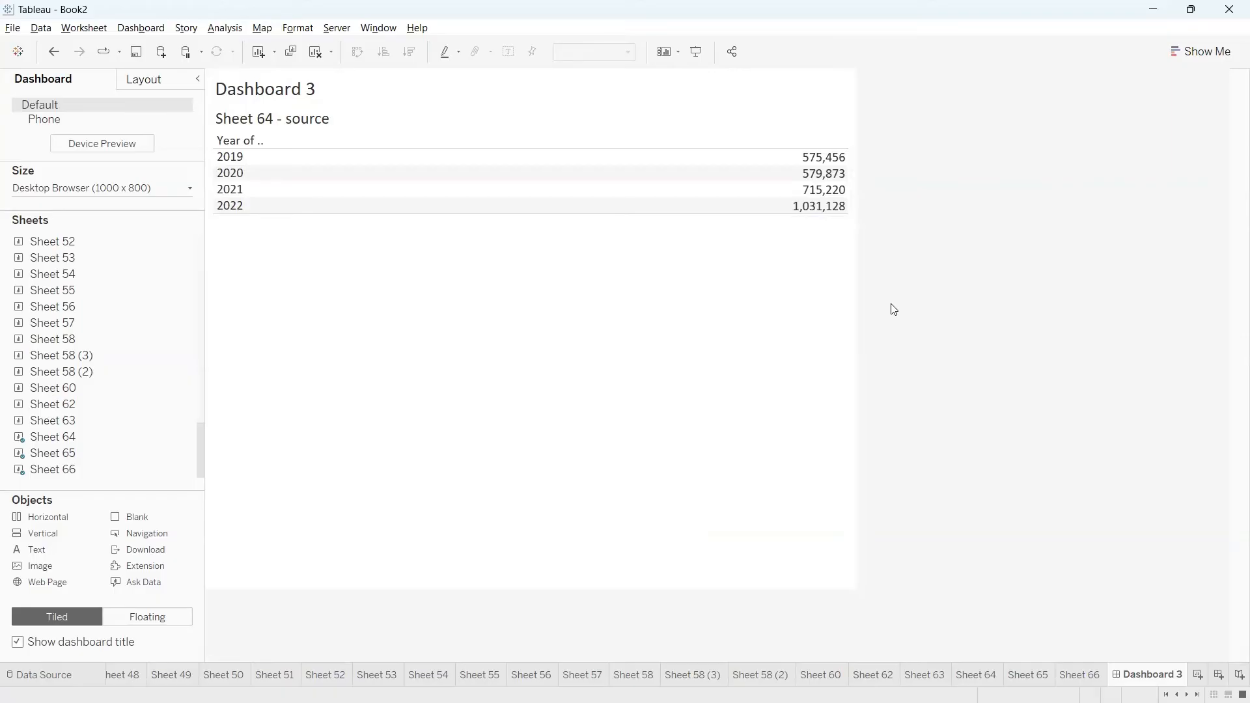
# Move Sheet 64 into the horizontal container holding Sheets 65 and 66, and turn off the even distribution of its contents.
pyautogui.click(454, 121)
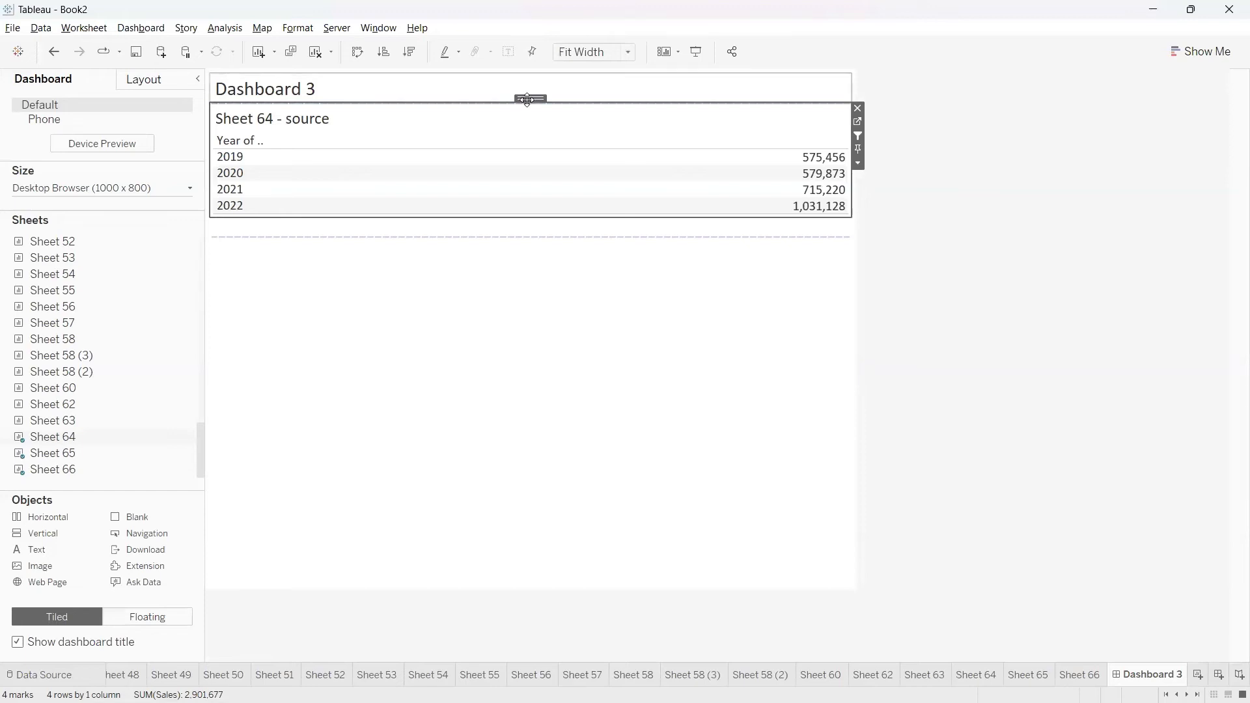
pyautogui.moveTo(527, 99); pyautogui.dragTo(329, 229)
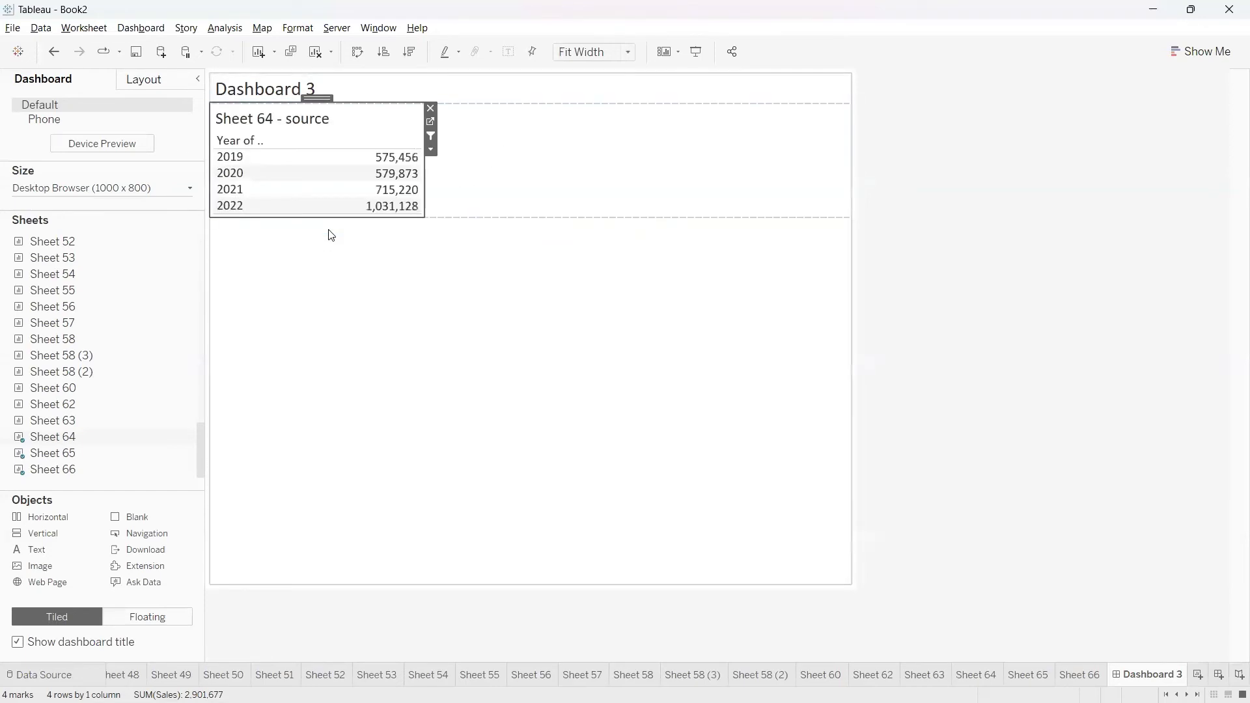
pyautogui.click(509, 175)
pyautogui.click(644, 149)
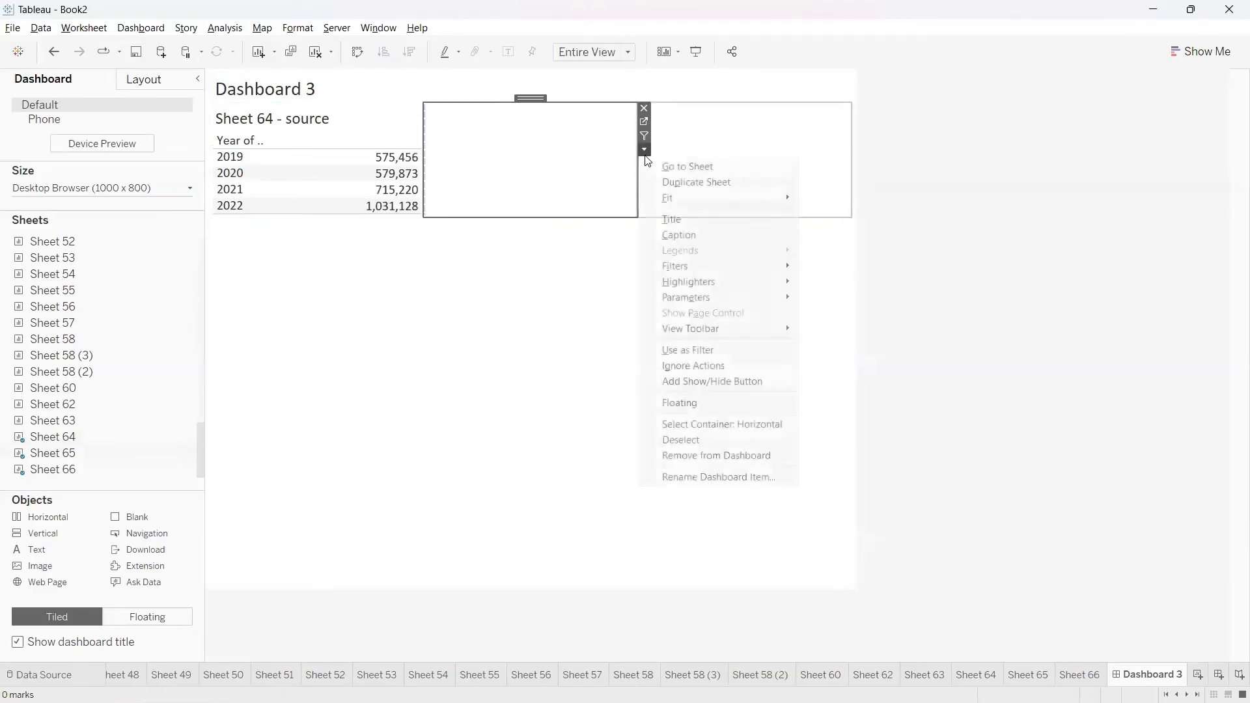
pyautogui.click(696, 424)
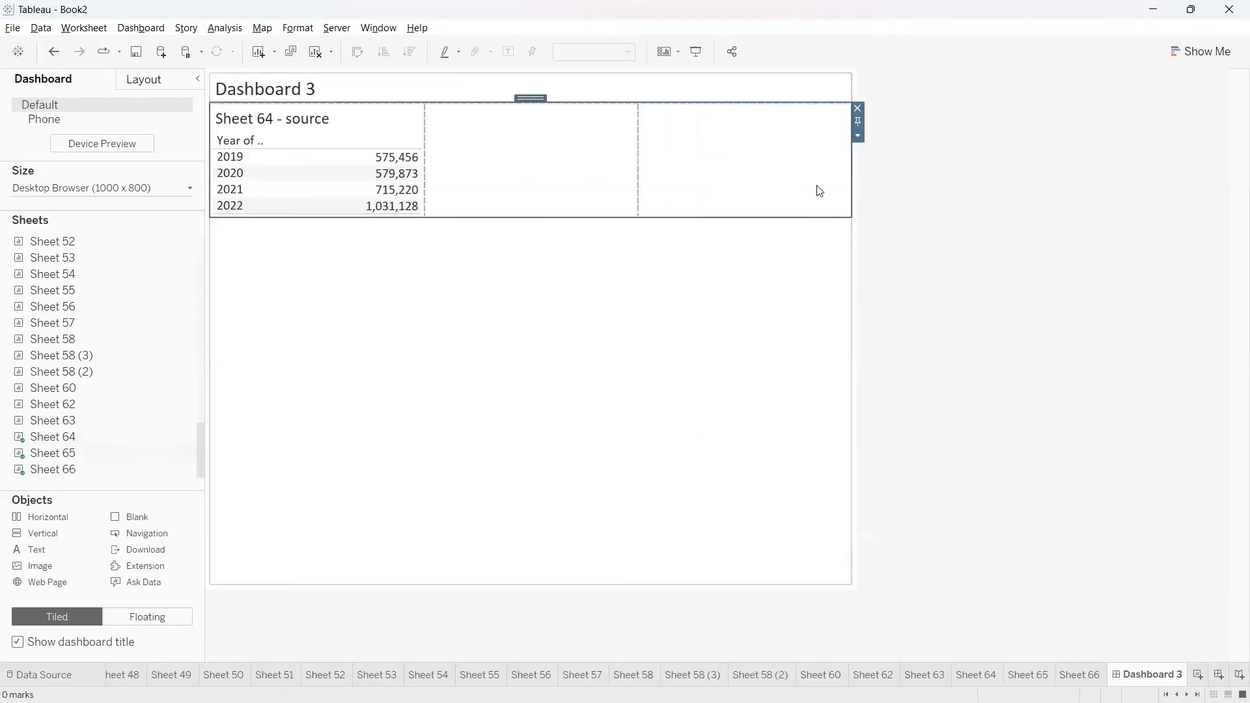
pyautogui.click(858, 138)
pyautogui.click(869, 169)
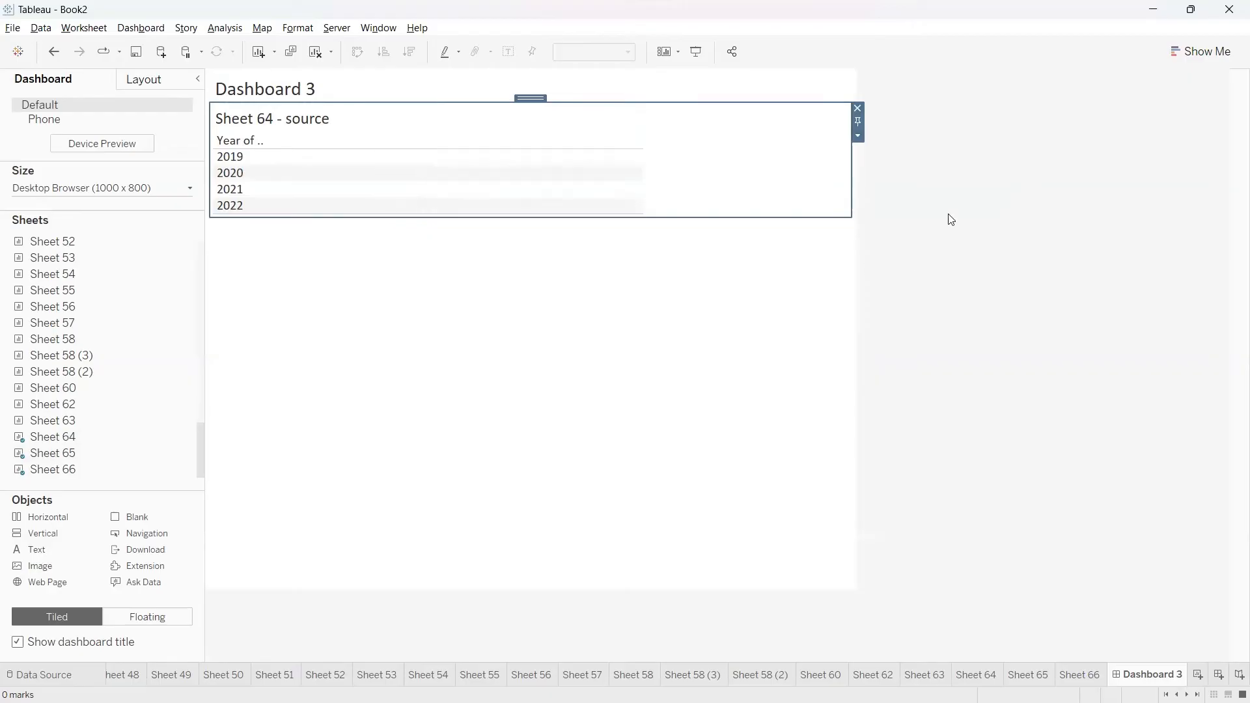
pyautogui.click(638, 389)
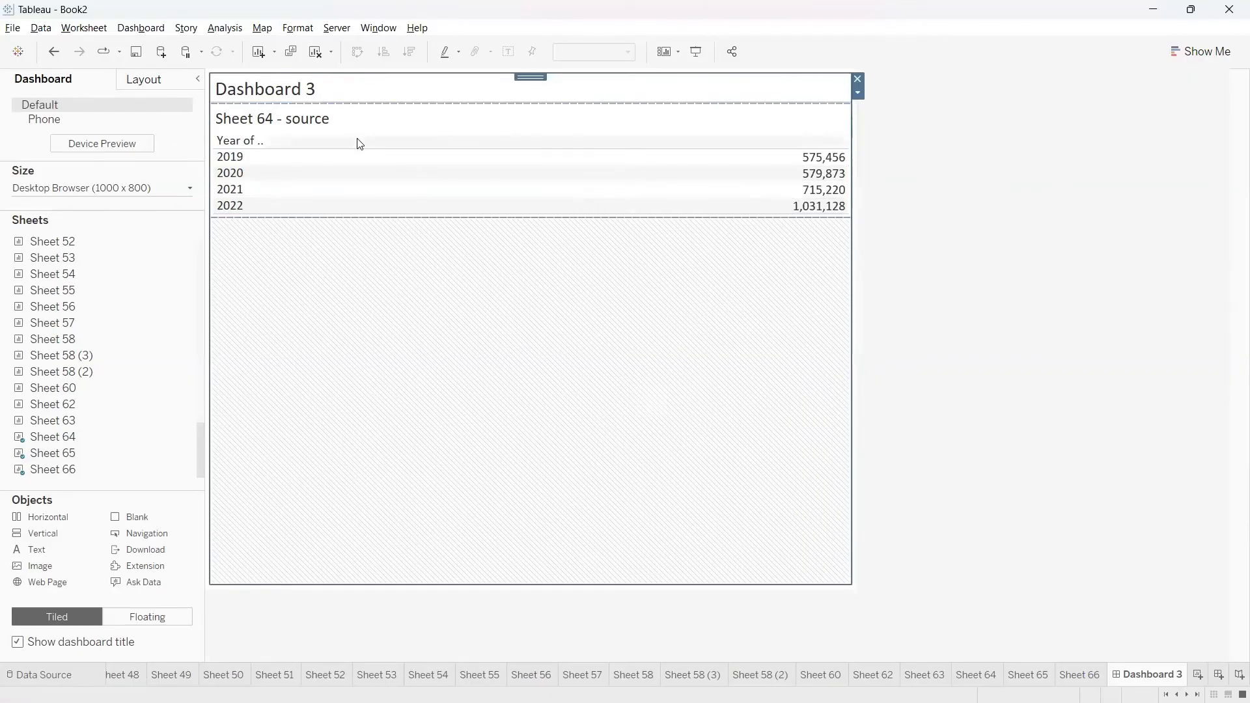
pyautogui.click(940, 216)
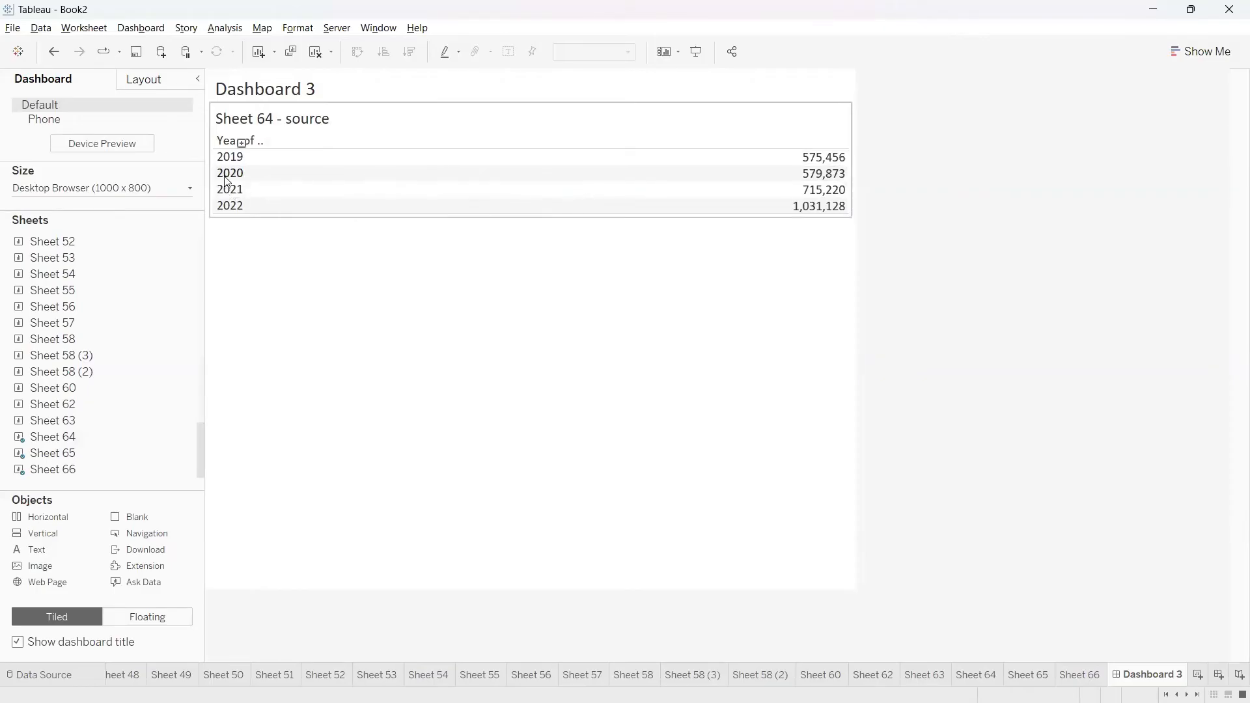
# Test the rearranged dashboard by selecting 2019 in Sheet 64 and clearing the selection.
pyautogui.click(233, 156)
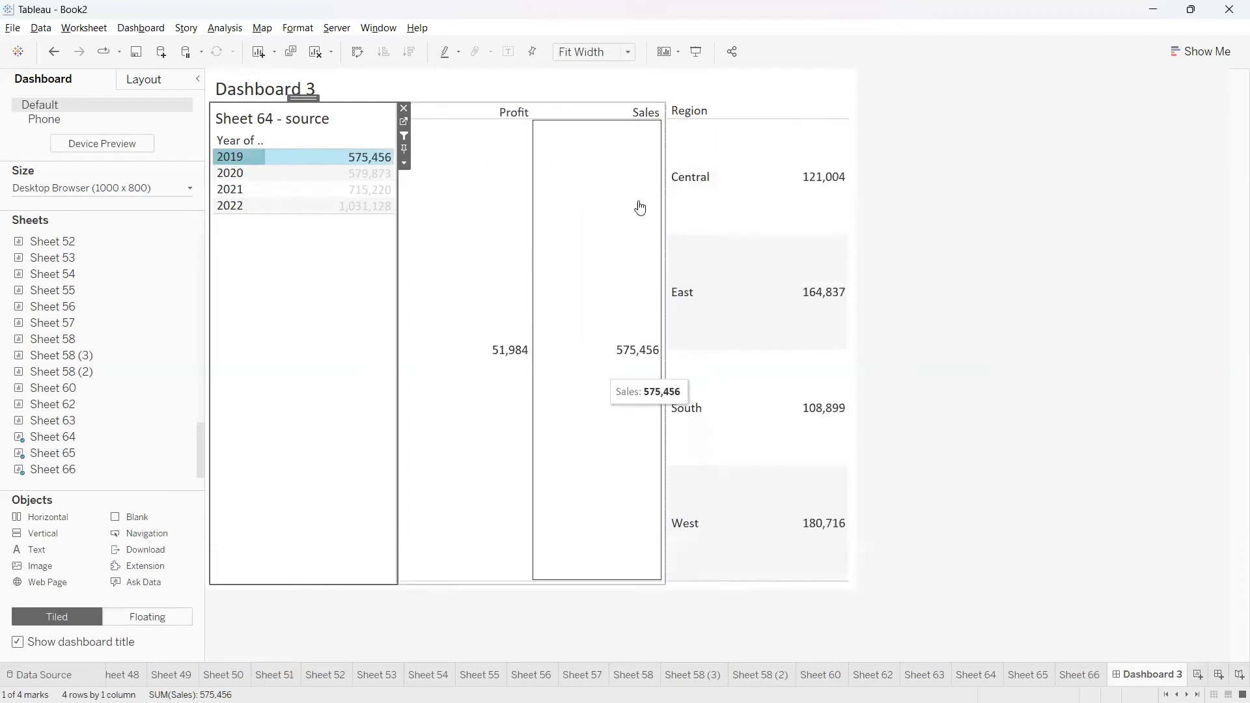
pyautogui.click(239, 161)
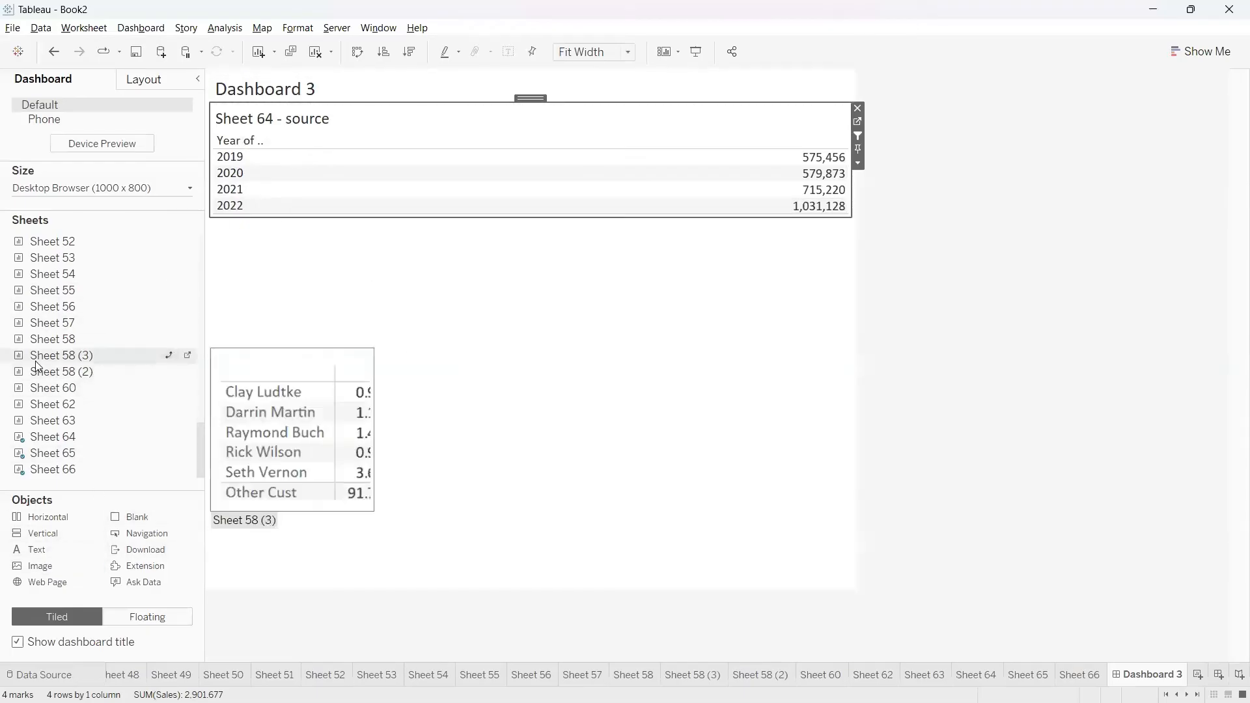
pyautogui.click(1008, 356)
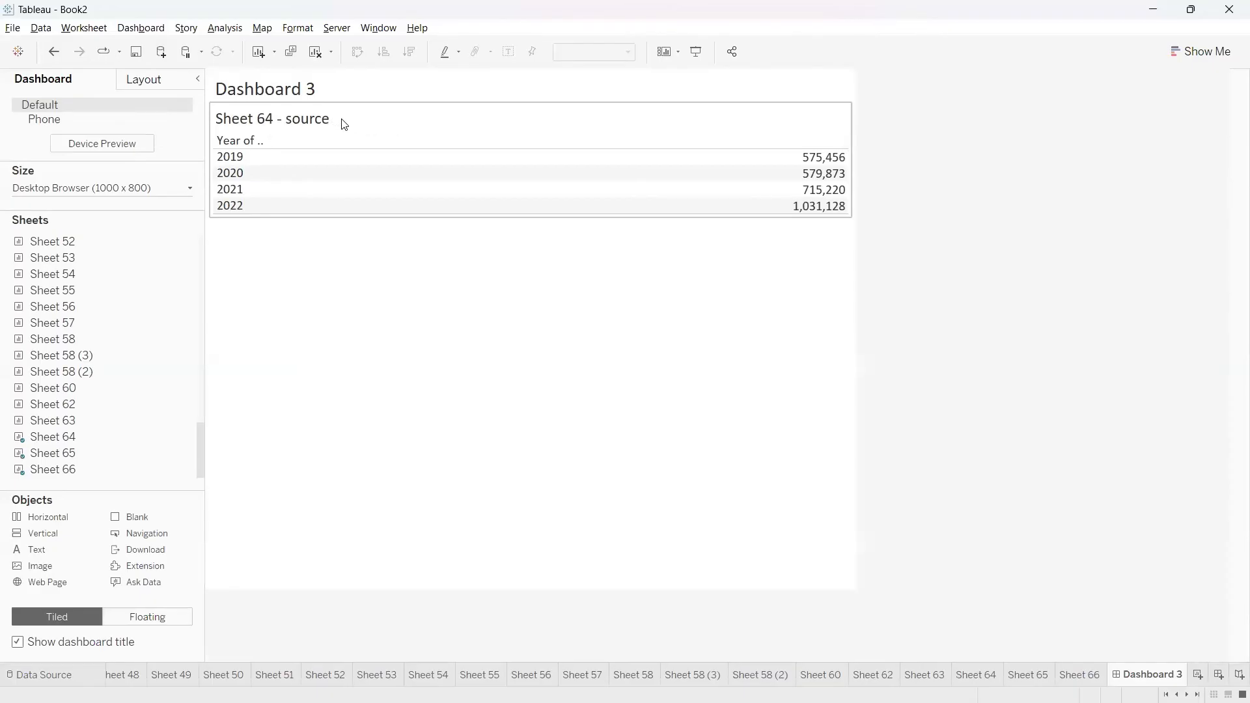
# Try adding Sheets 65 and 66 as source sheets of Filter 1 (generated), then discard the edits and close the dashboard's actions.
pyautogui.click(142, 29)
pyautogui.click(164, 232)
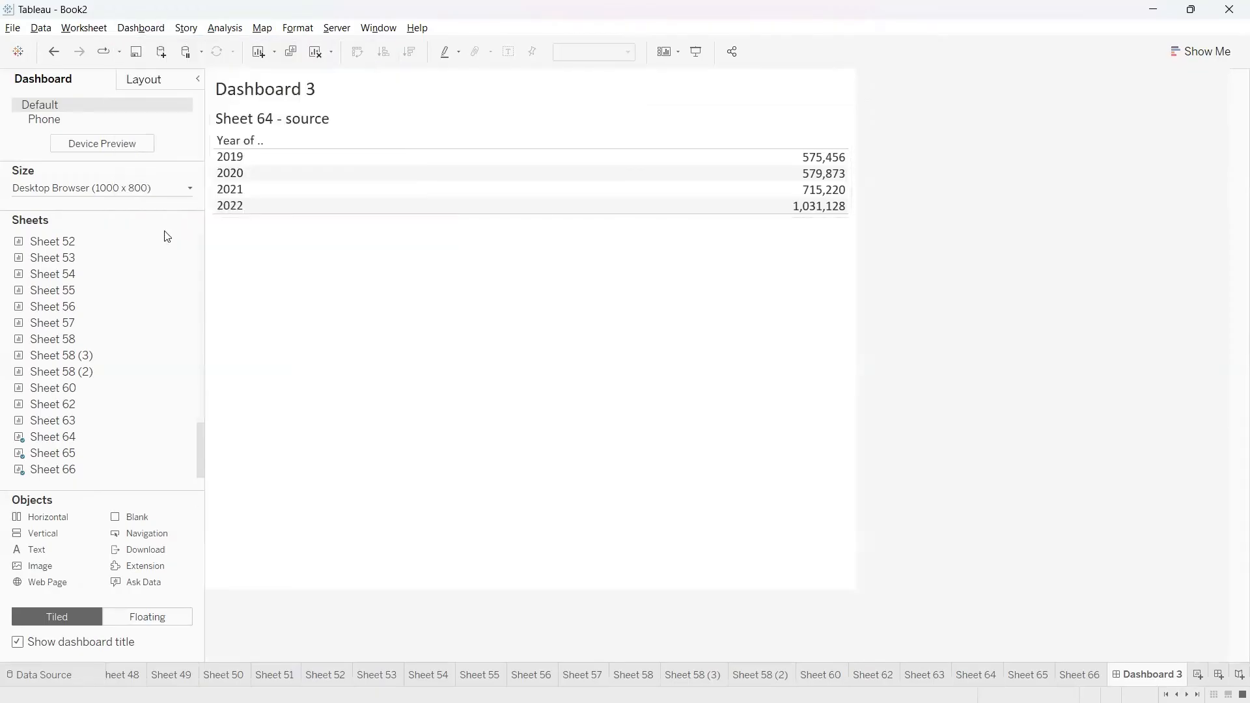
pyautogui.click(436, 326)
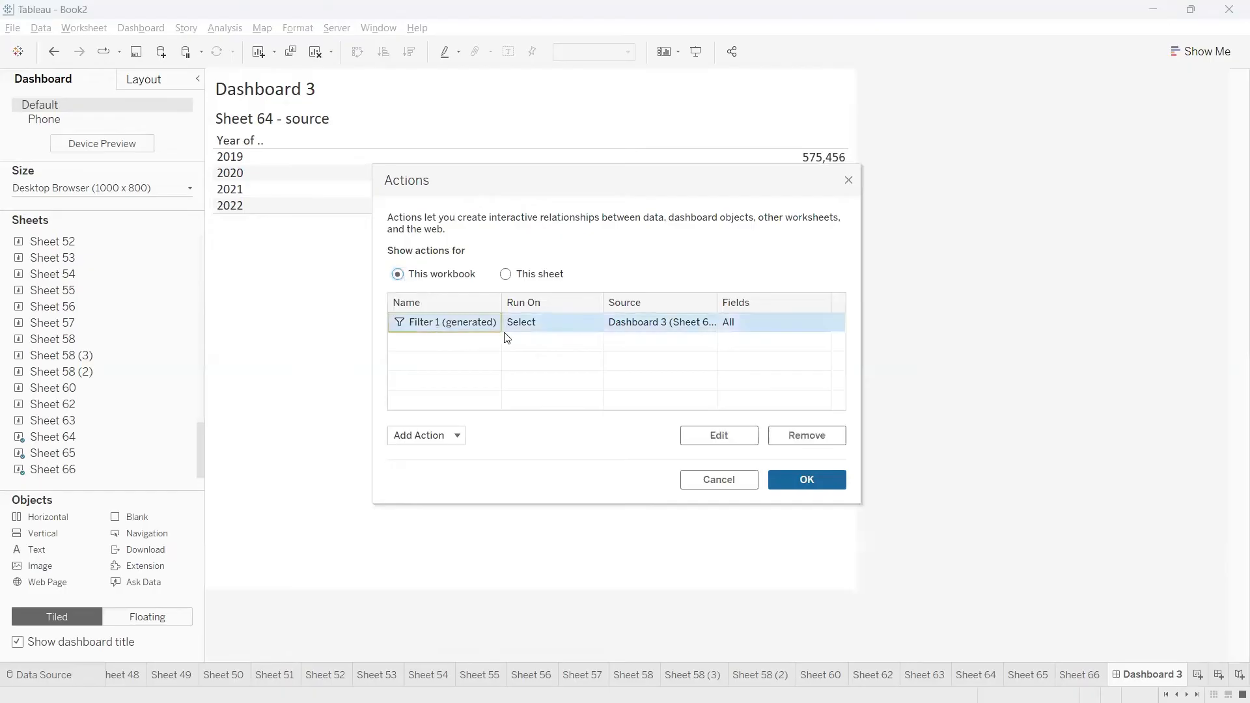
pyautogui.click(703, 437)
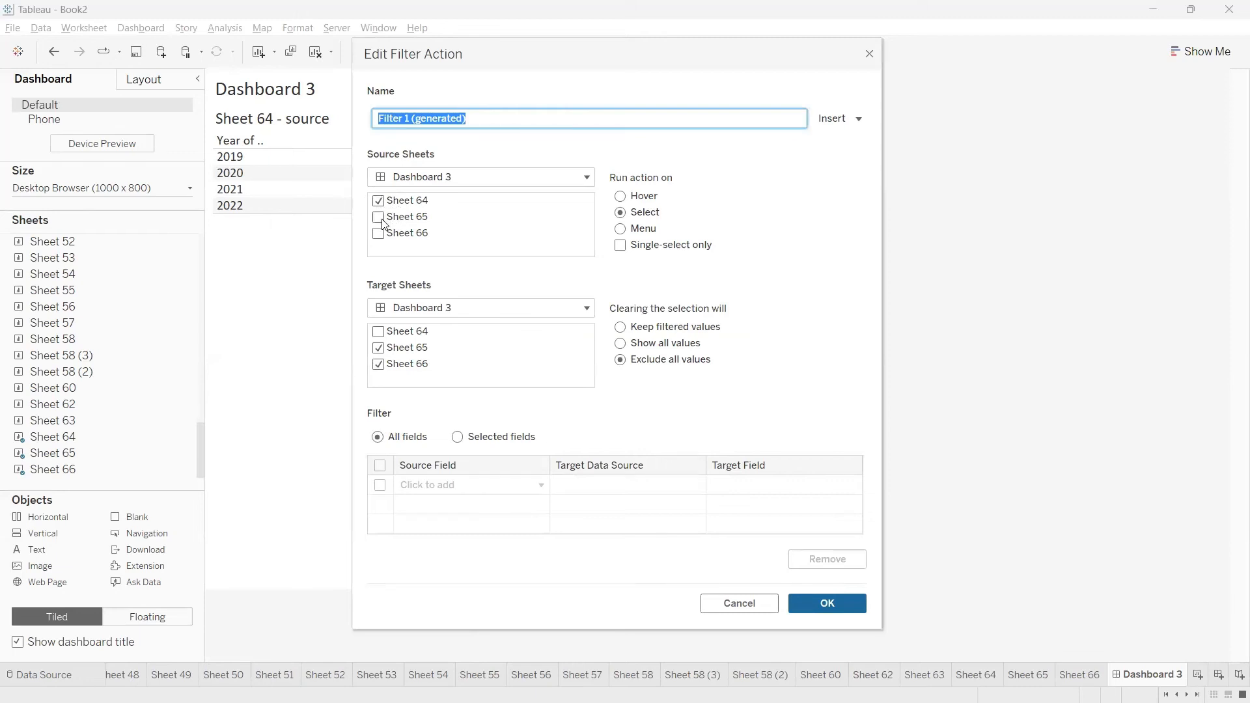
pyautogui.click(380, 219)
pyautogui.click(379, 233)
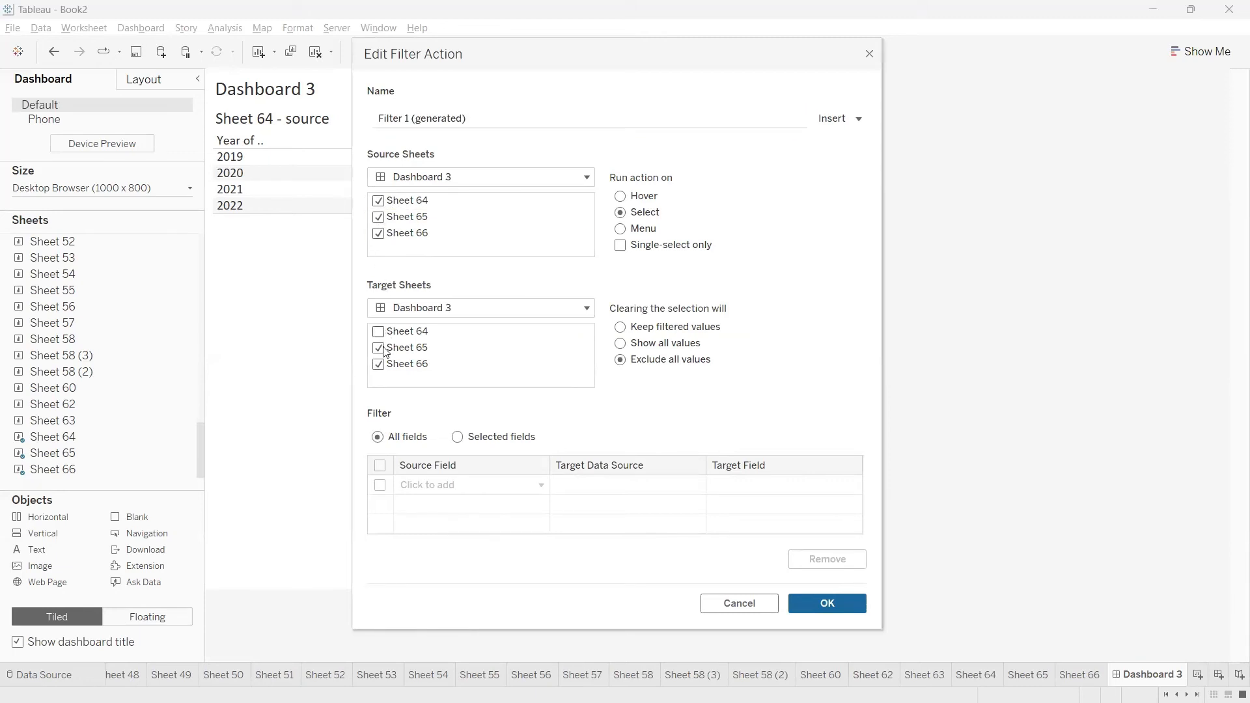
pyautogui.click(378, 217)
pyautogui.click(868, 55)
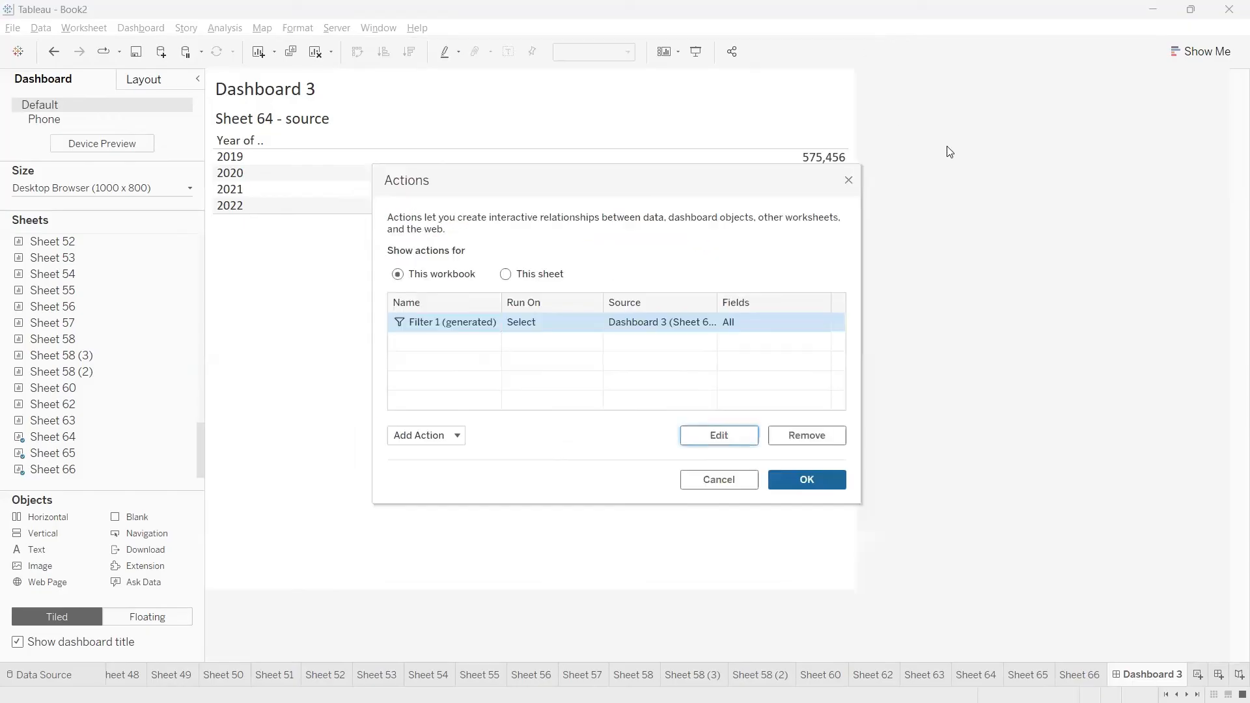
pyautogui.click(849, 182)
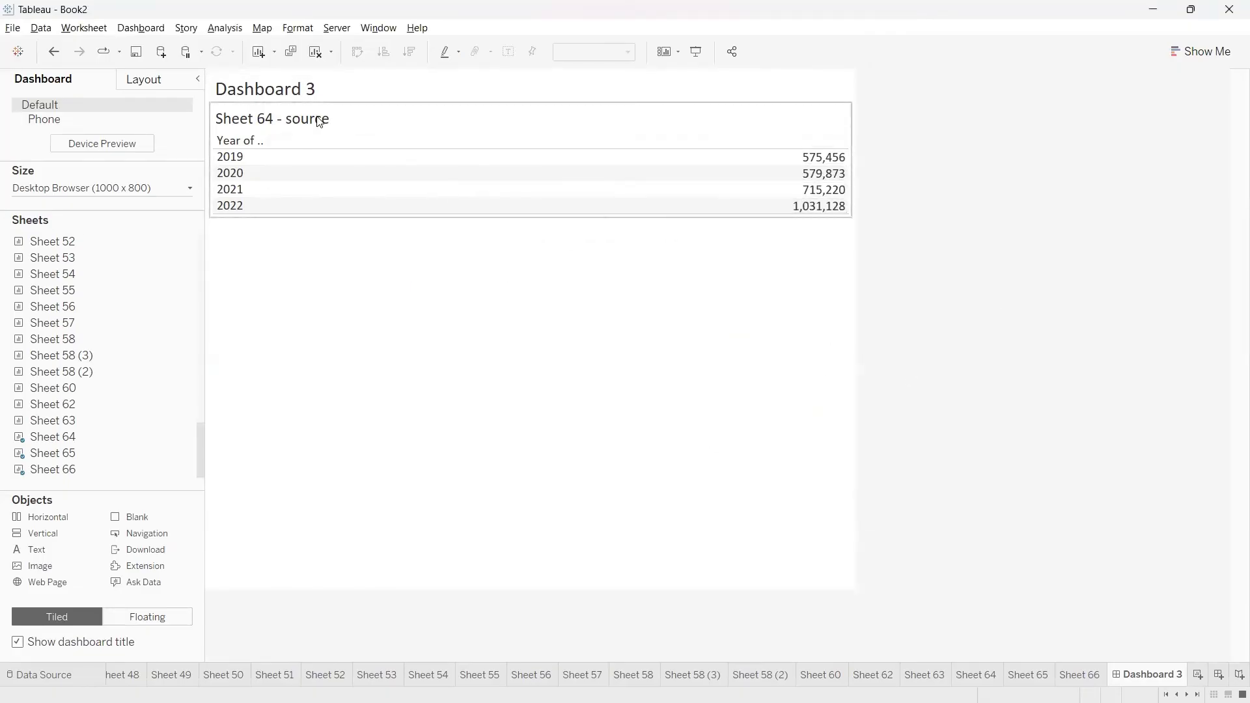
# Open Sheet 65 from the dashboard and remove the Action (YEAR(Order Date)) filter, keeping its Measure Names filter.
pyautogui.click(355, 343)
pyautogui.click(79, 452)
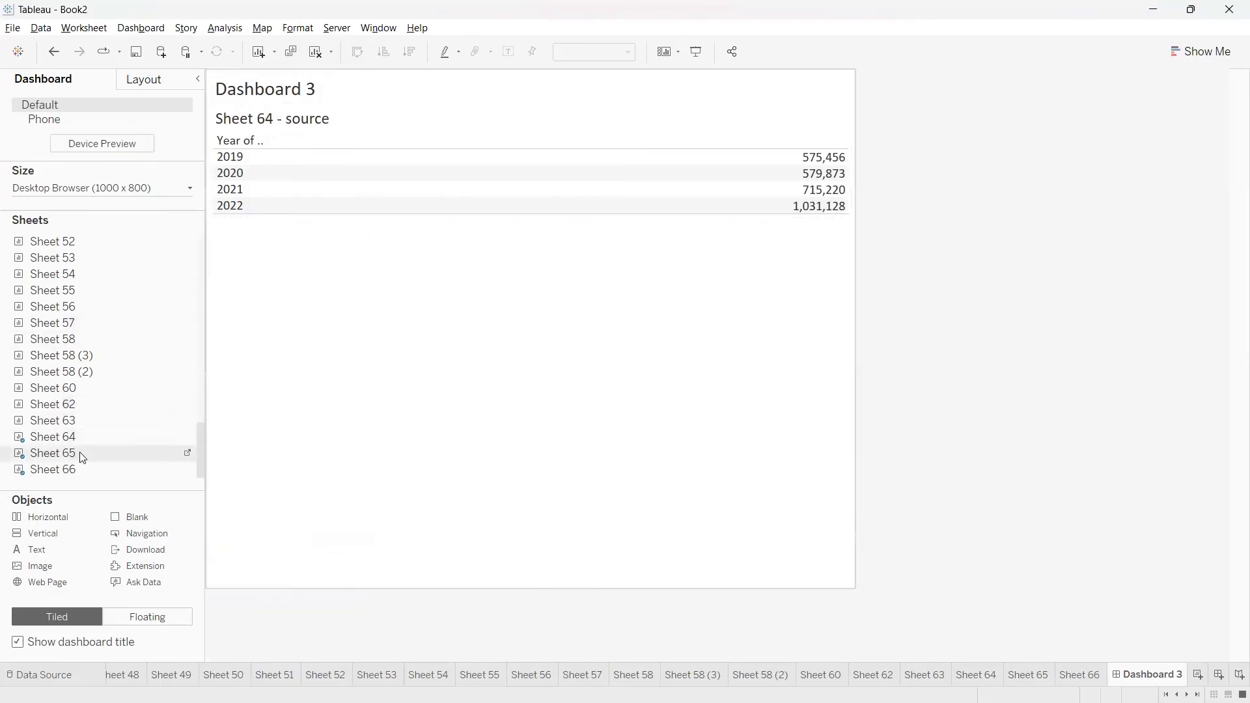
pyautogui.click(188, 455)
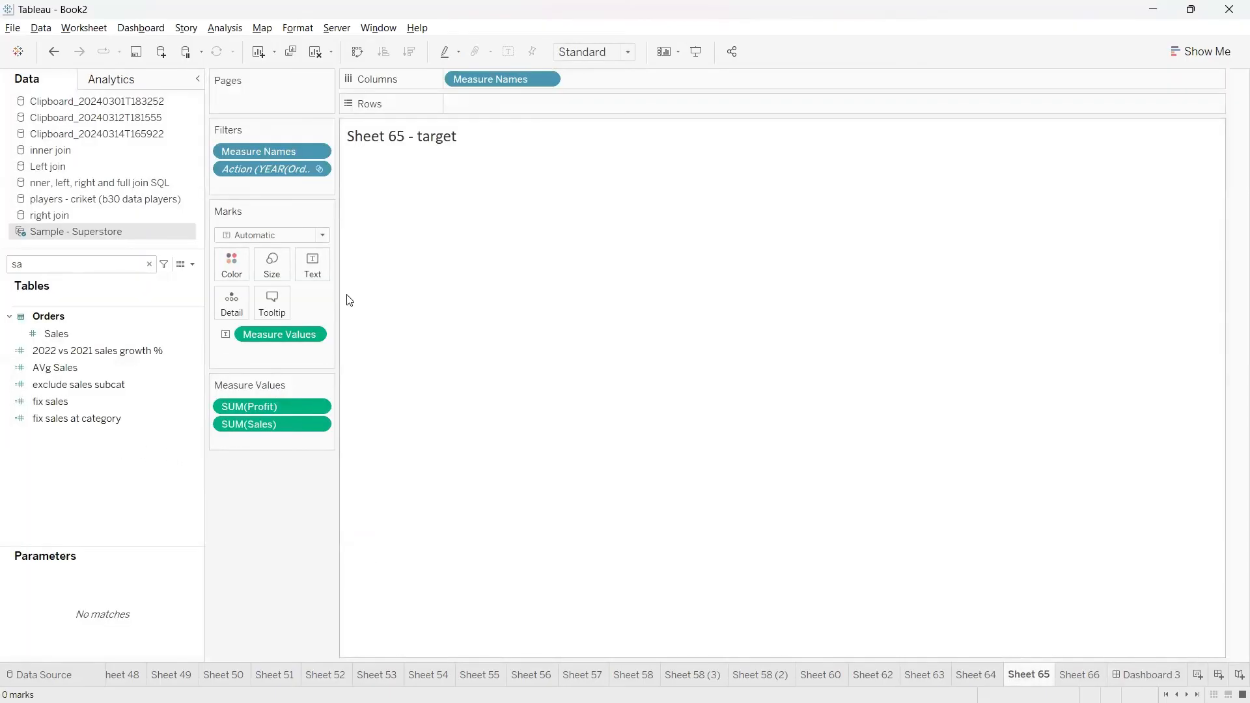
pyautogui.moveTo(224, 105)
pyautogui.mouseDown()
pyautogui.moveTo(285, 268)
pyautogui.moveTo(237, 111)
pyautogui.mouseUp()
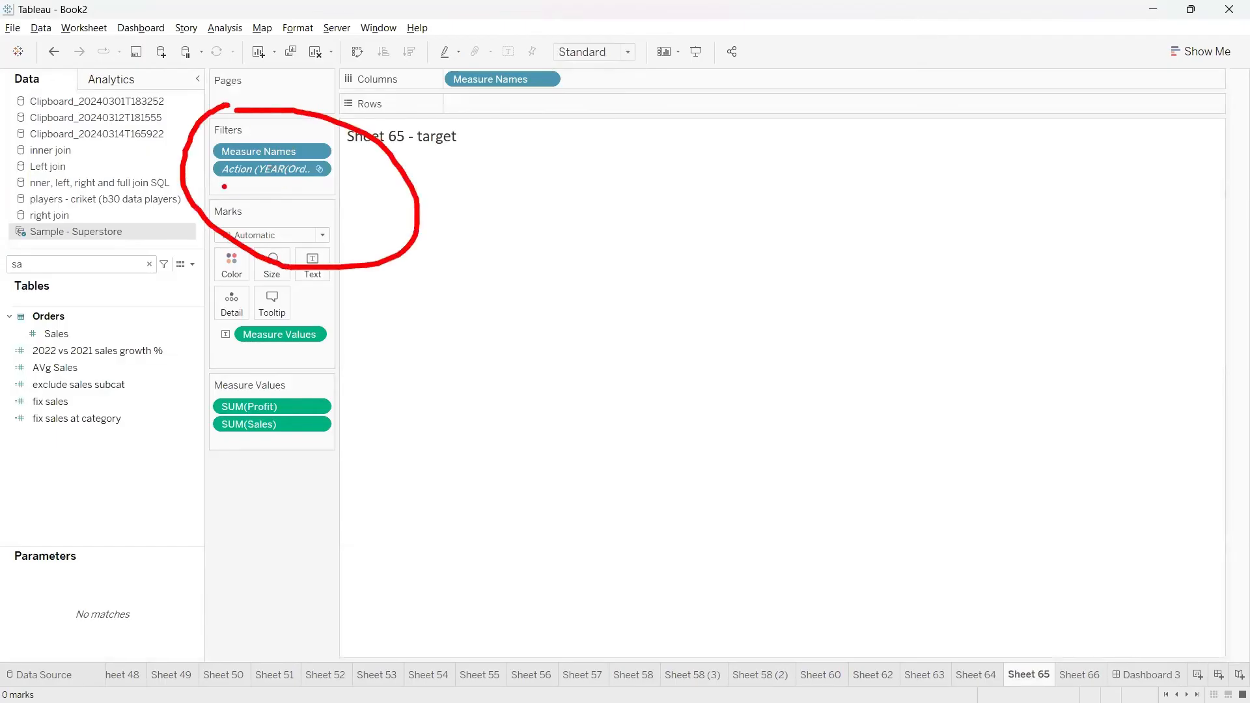
pyautogui.moveTo(224, 187); pyautogui.dragTo(289, 188)
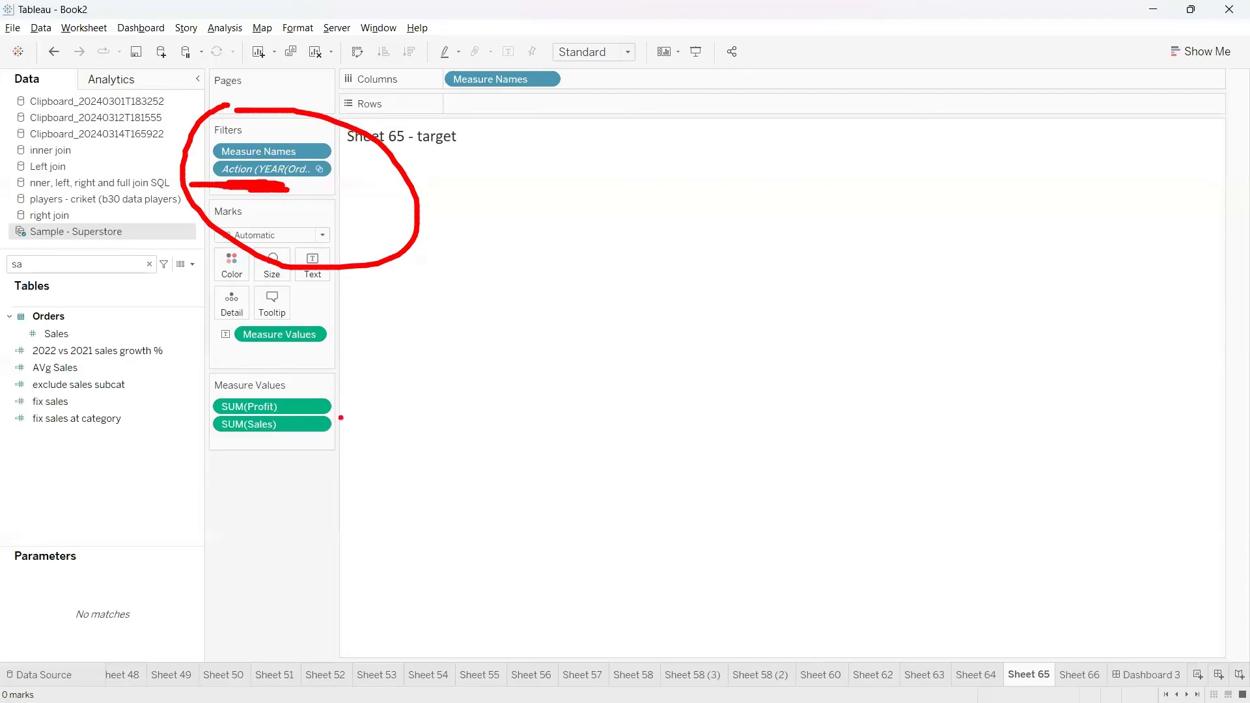
pyautogui.click(318, 169)
pyautogui.click(278, 314)
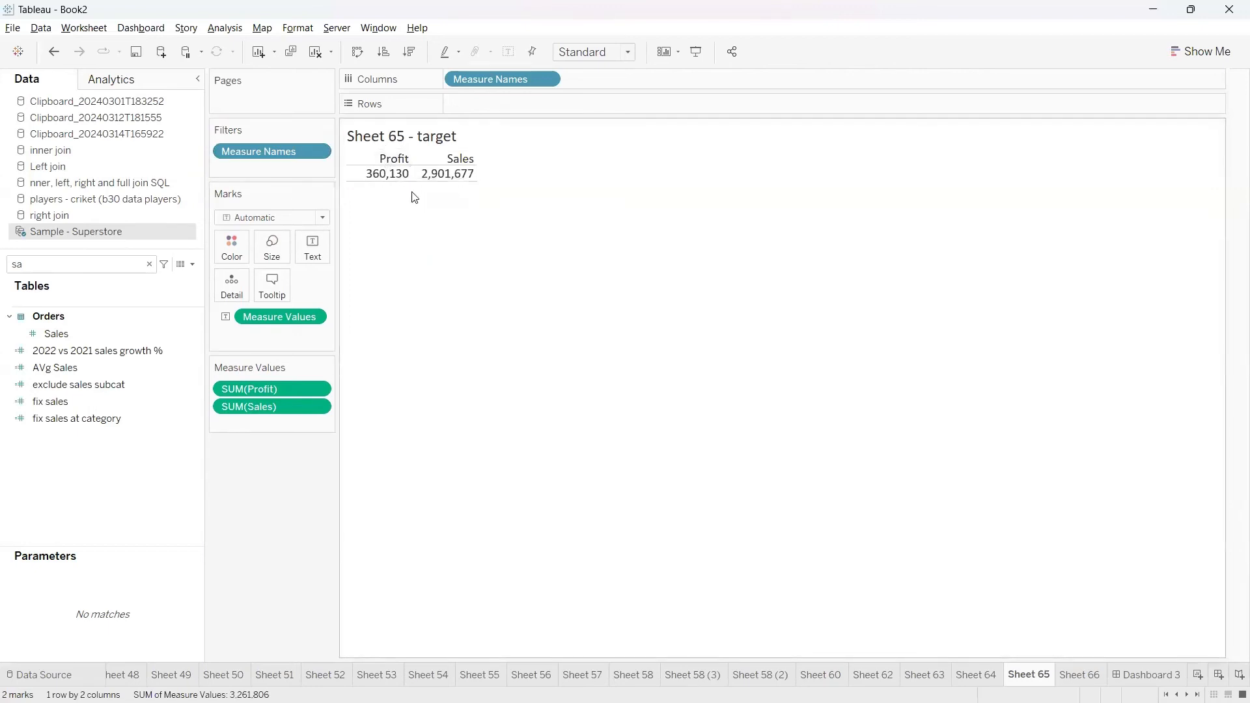
# Return to Dashboard 3 and test the filter action by selecting 2019 in Sheet 64 and clearing the selection.
pyautogui.moveTo(397, 179)
pyautogui.click(1144, 677)
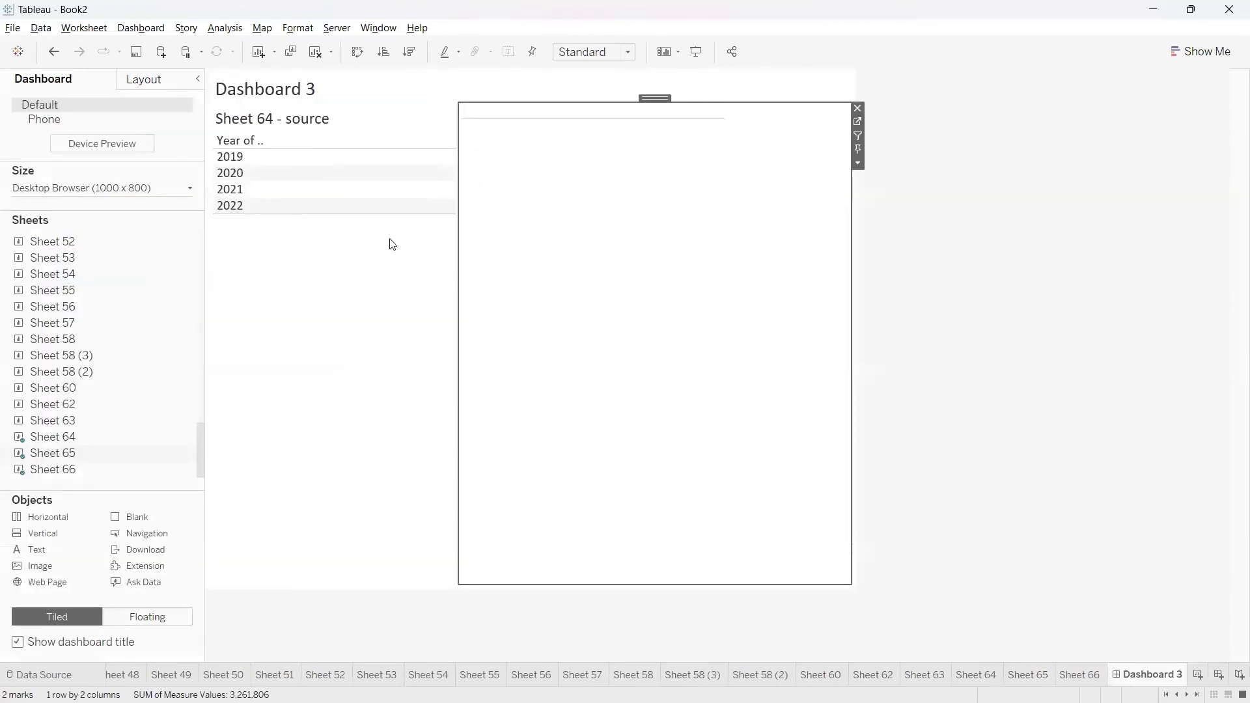
pyautogui.click(229, 157)
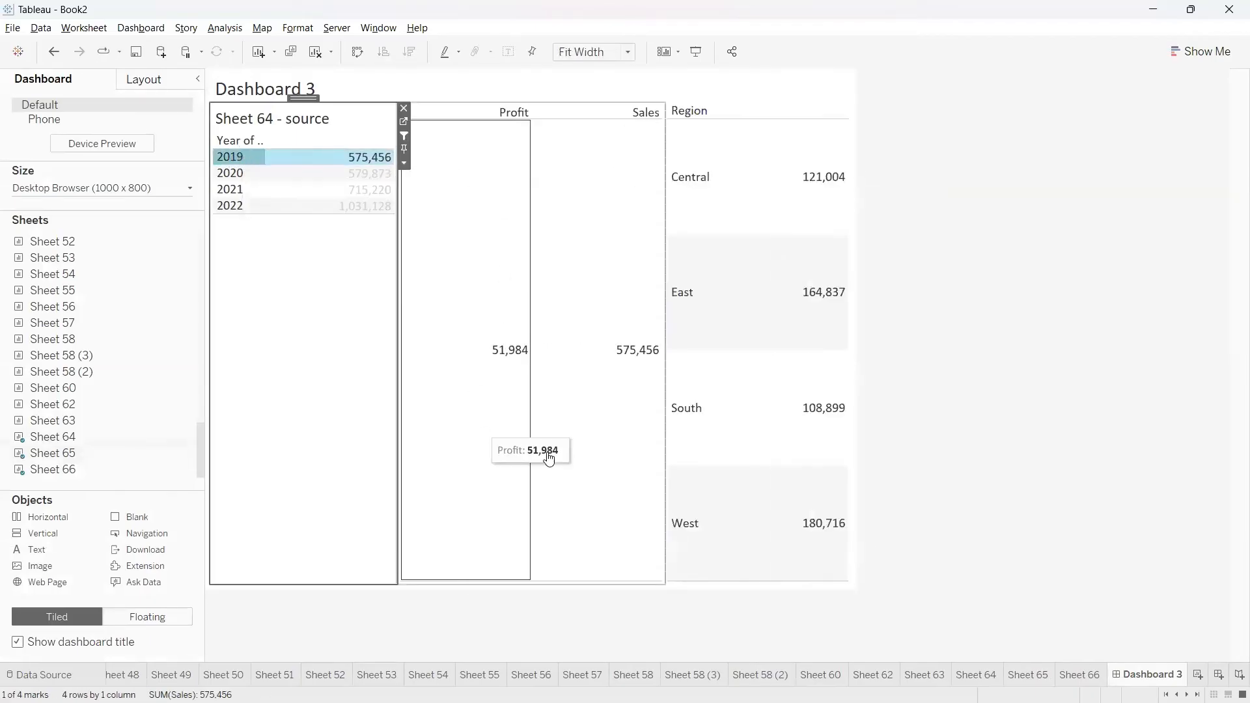
pyautogui.click(235, 158)
pyautogui.click(868, 165)
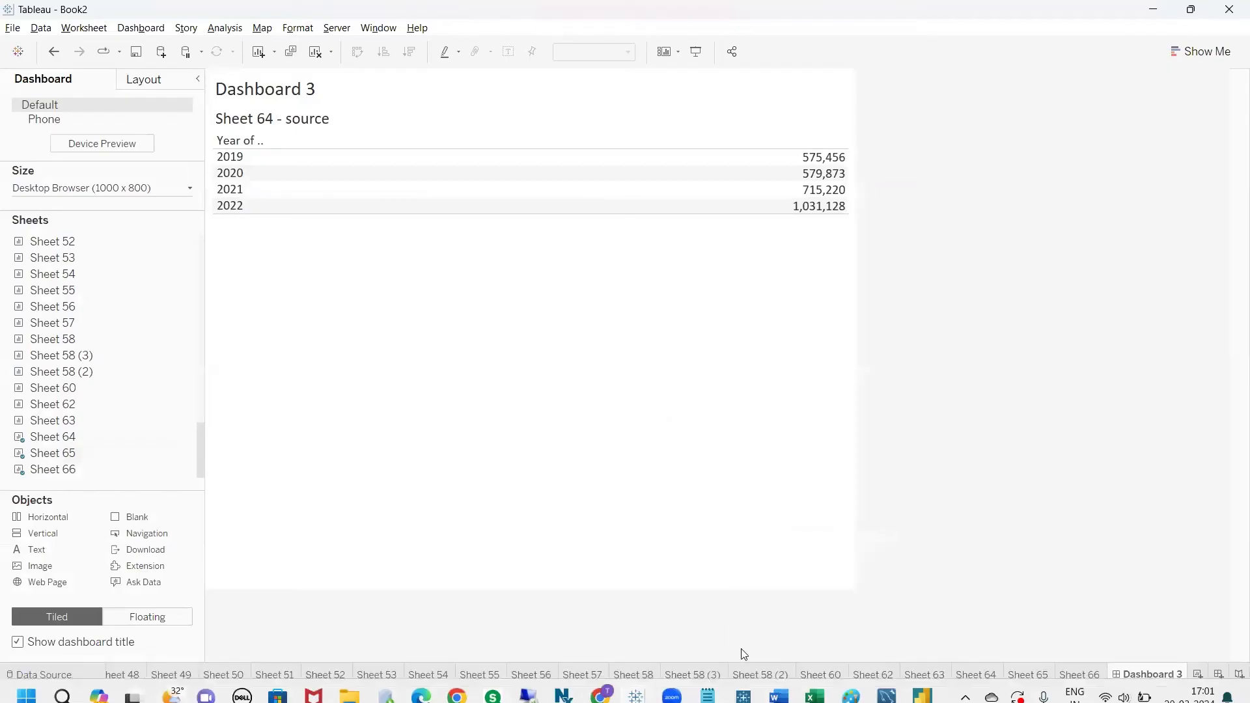
# Switch to Chrome and review the source trigger and target clearing options for filter actions in the Class-14 (Actions) notes.
pyautogui.click(604, 694)
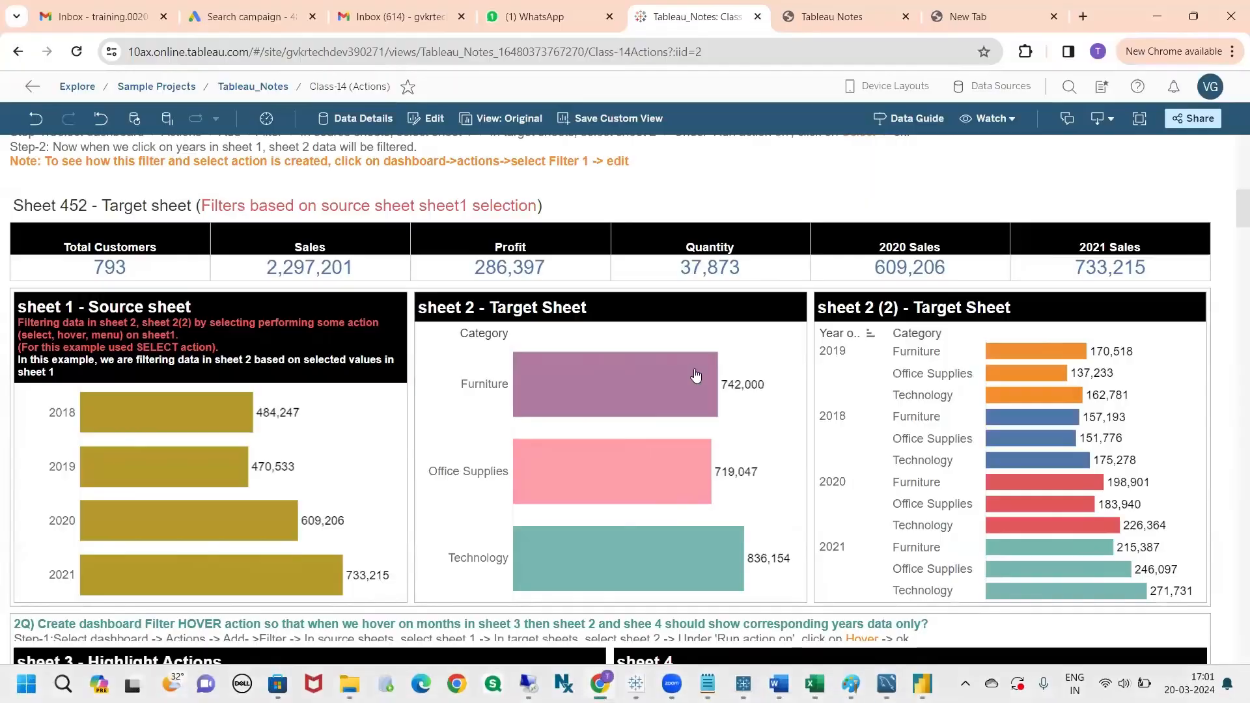
pyautogui.hotkey('ctrl', 'Tab')
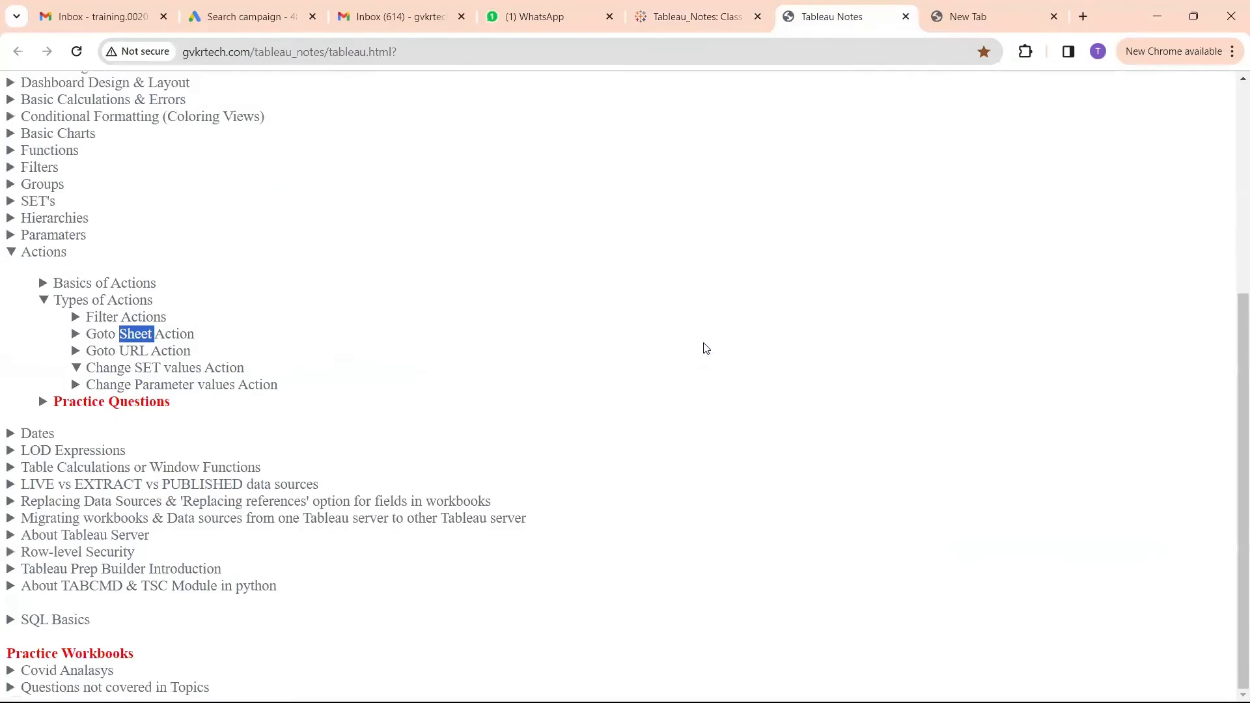
pyautogui.click(694, 19)
pyautogui.scroll(3, 671, 223)
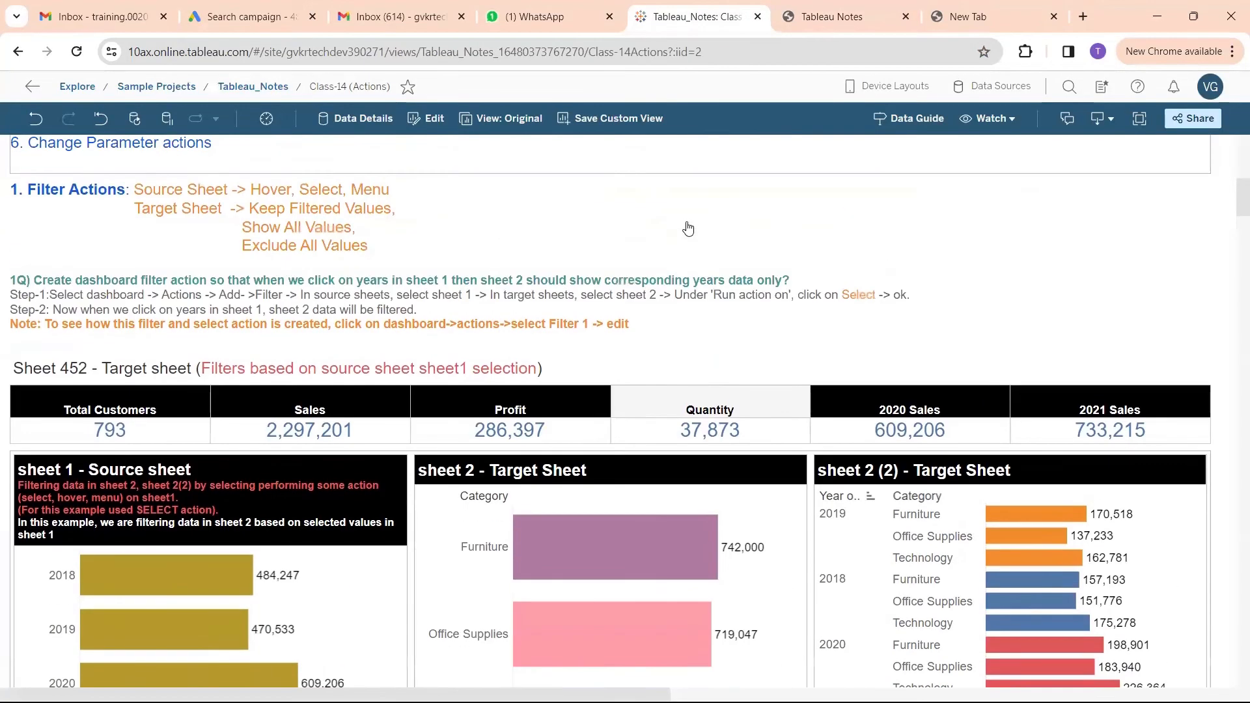
pyautogui.scroll(6, 688, 228)
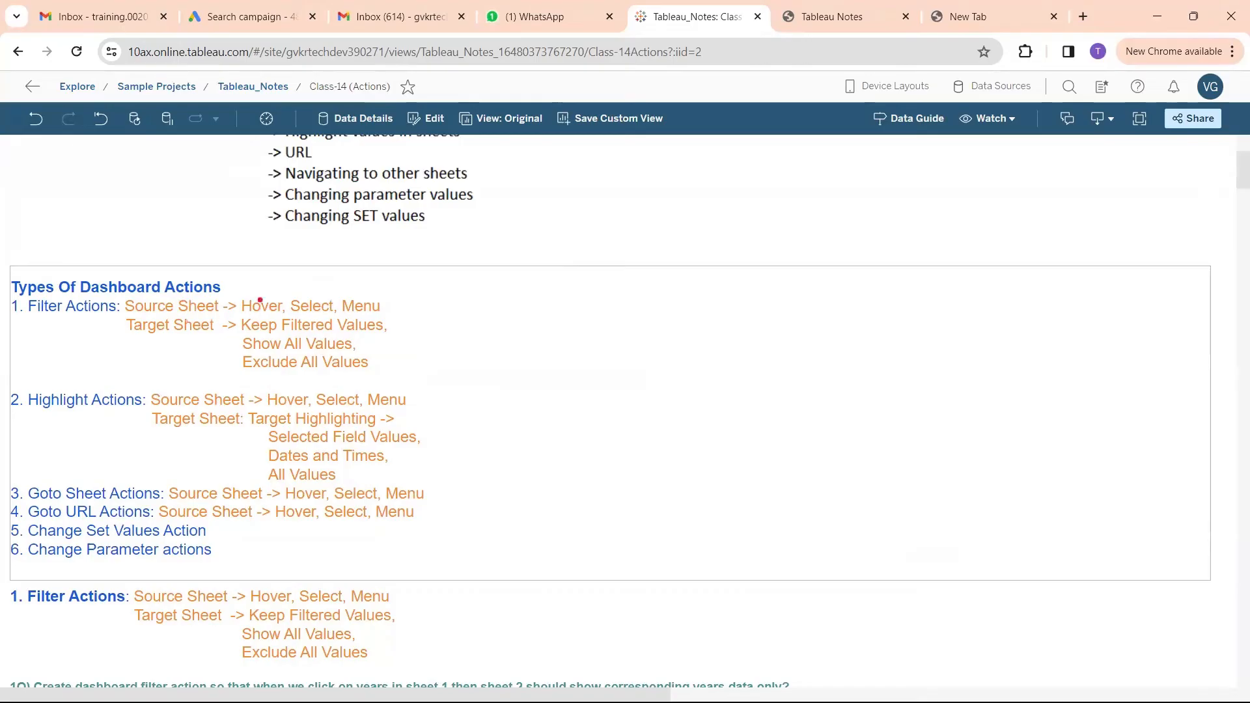
pyautogui.moveTo(352, 289); pyautogui.dragTo(384, 275)
pyautogui.moveTo(365, 360); pyautogui.dragTo(395, 357)
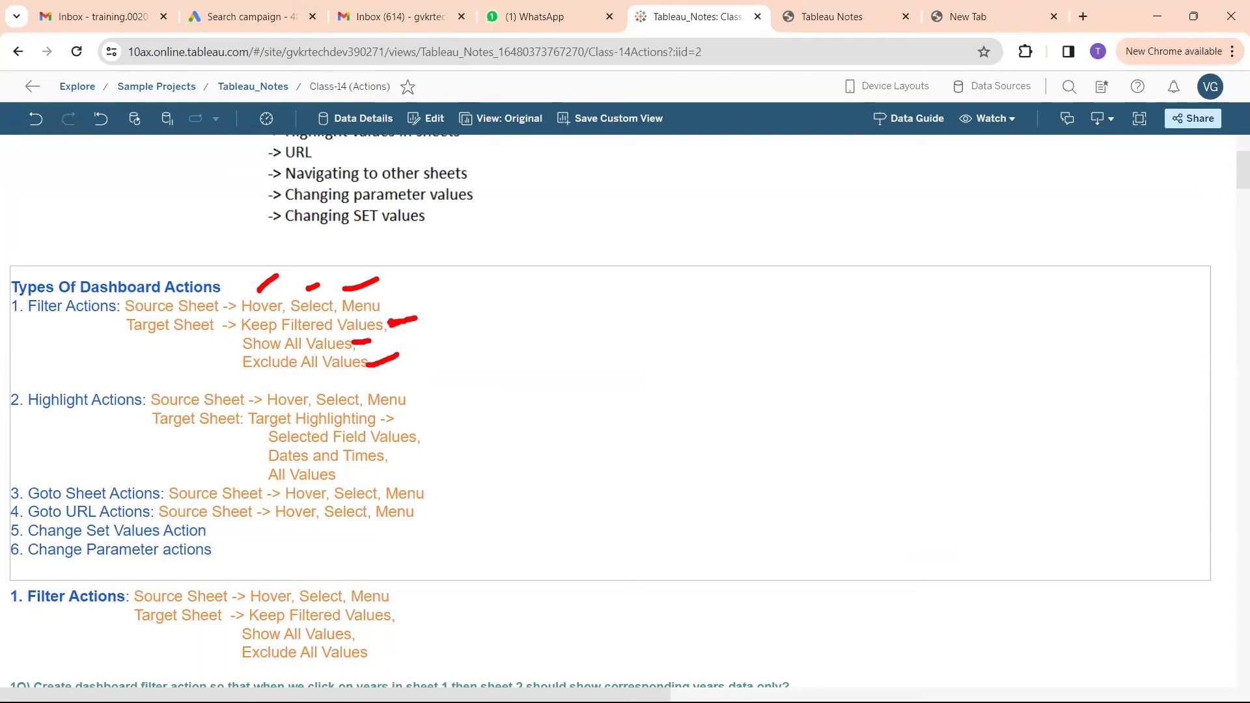
pyautogui.moveTo(392, 322); pyautogui.dragTo(454, 358)
pyautogui.press('Escape')
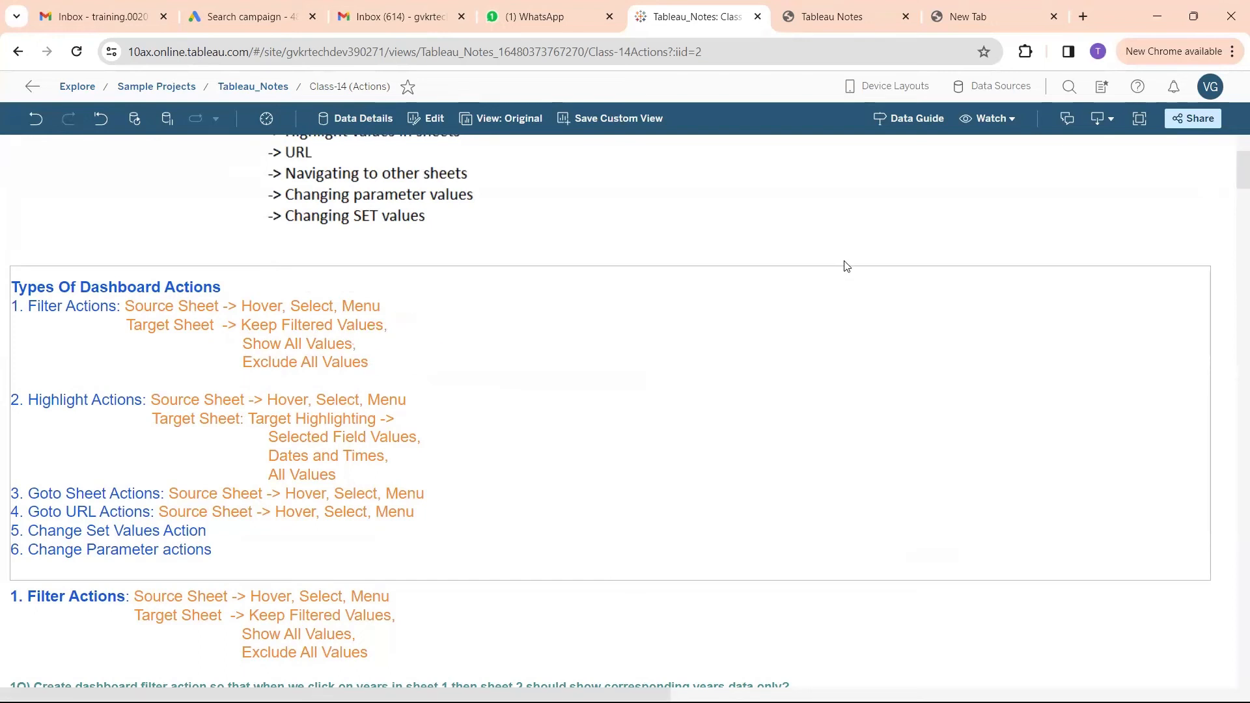
# Switch back to Tableau and edit Filter 1 (generated) so that clearing the selection will keep filtered values.
pyautogui.hotkey('alt', 'Tab')
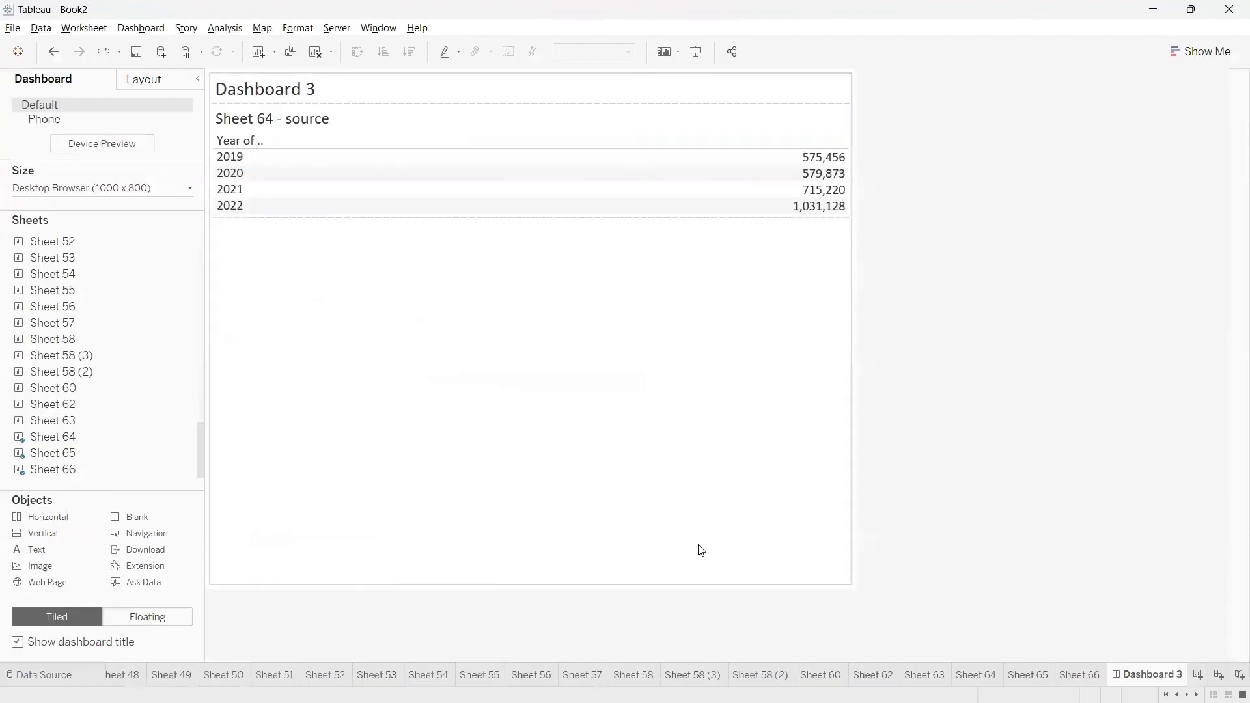
pyautogui.click(136, 31)
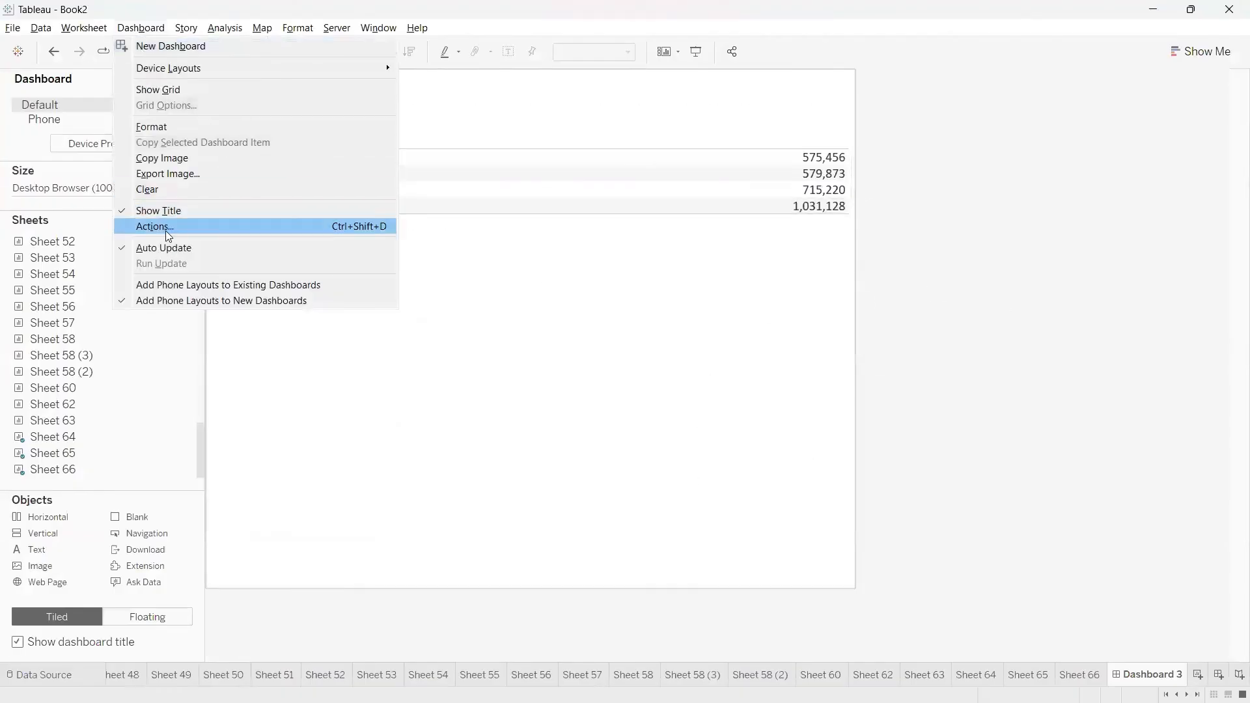
pyautogui.click(167, 228)
pyautogui.click(441, 323)
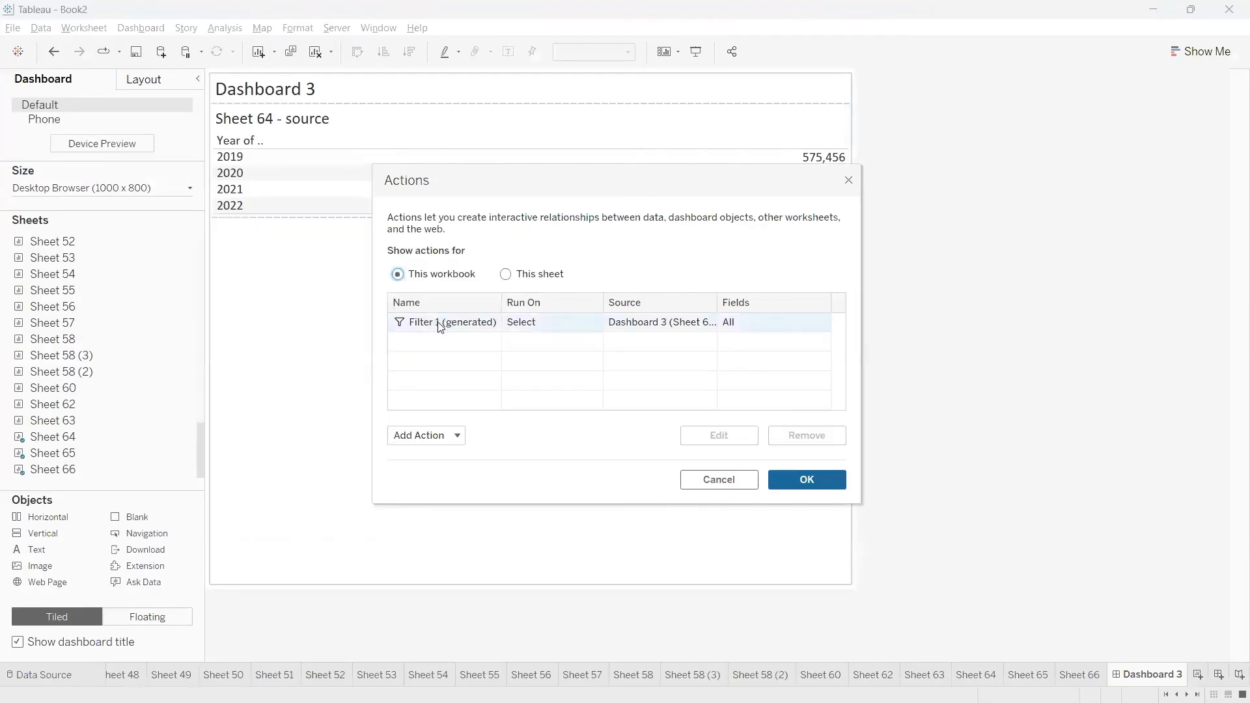
pyautogui.click(697, 437)
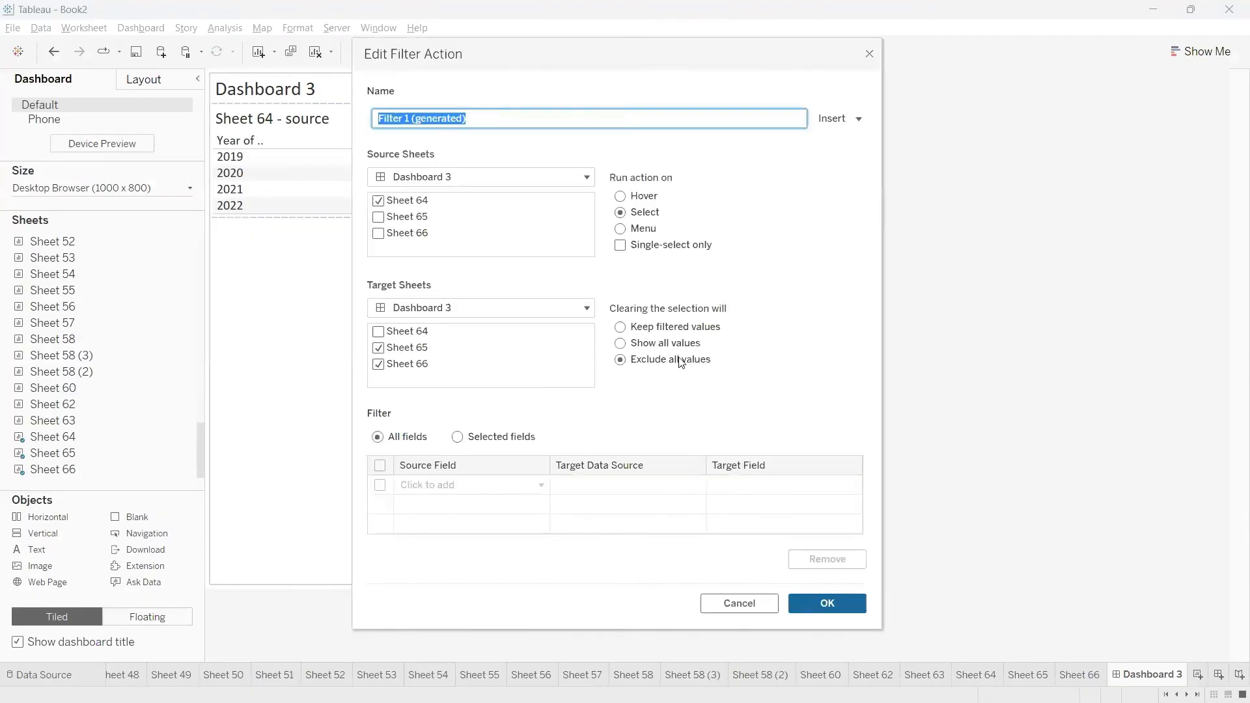
pyautogui.click(621, 329)
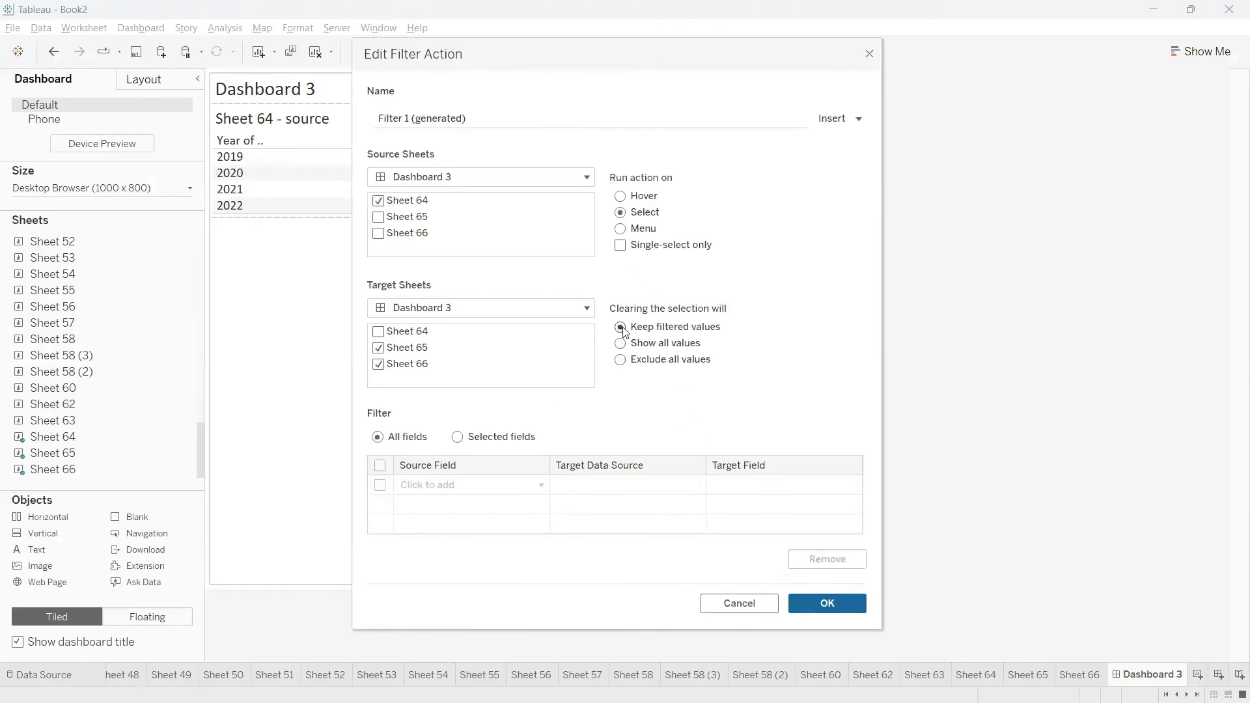
pyautogui.click(822, 603)
pyautogui.click(804, 480)
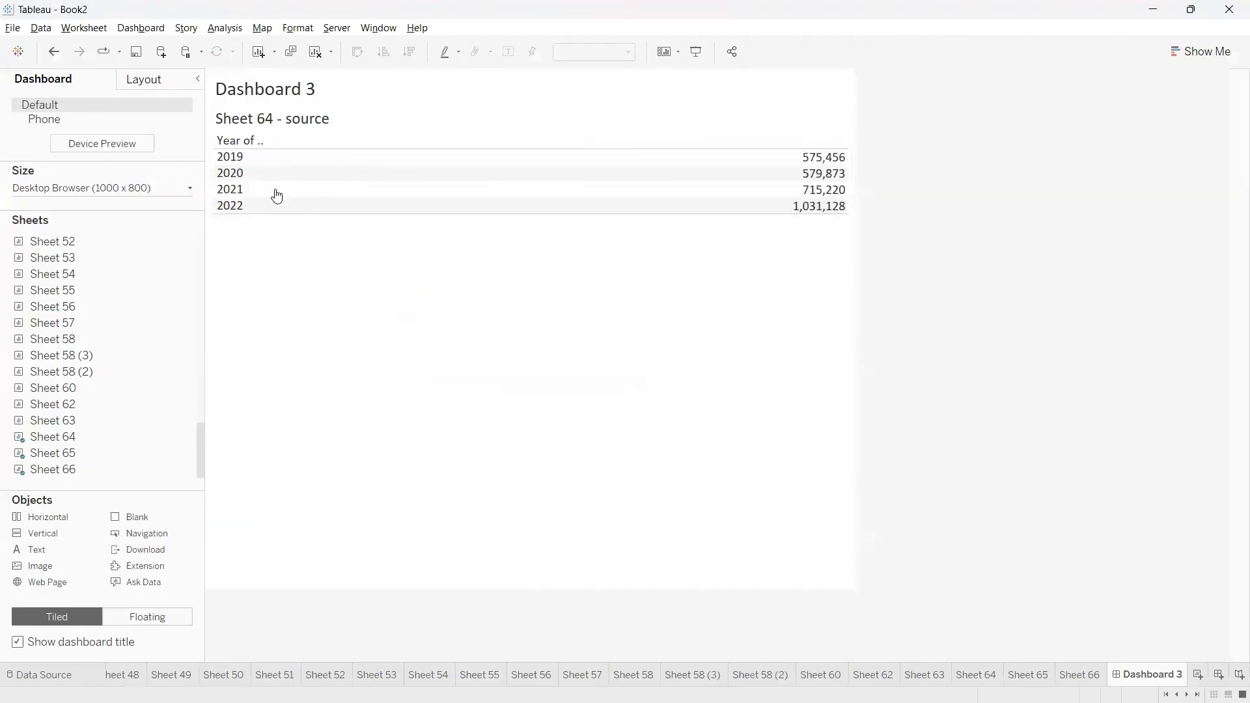
# Test how Sheets 65 and 66 respond to selecting and clearing 2019, 2020 and 2022 in turn in Sheet 64.
pyautogui.click(226, 158)
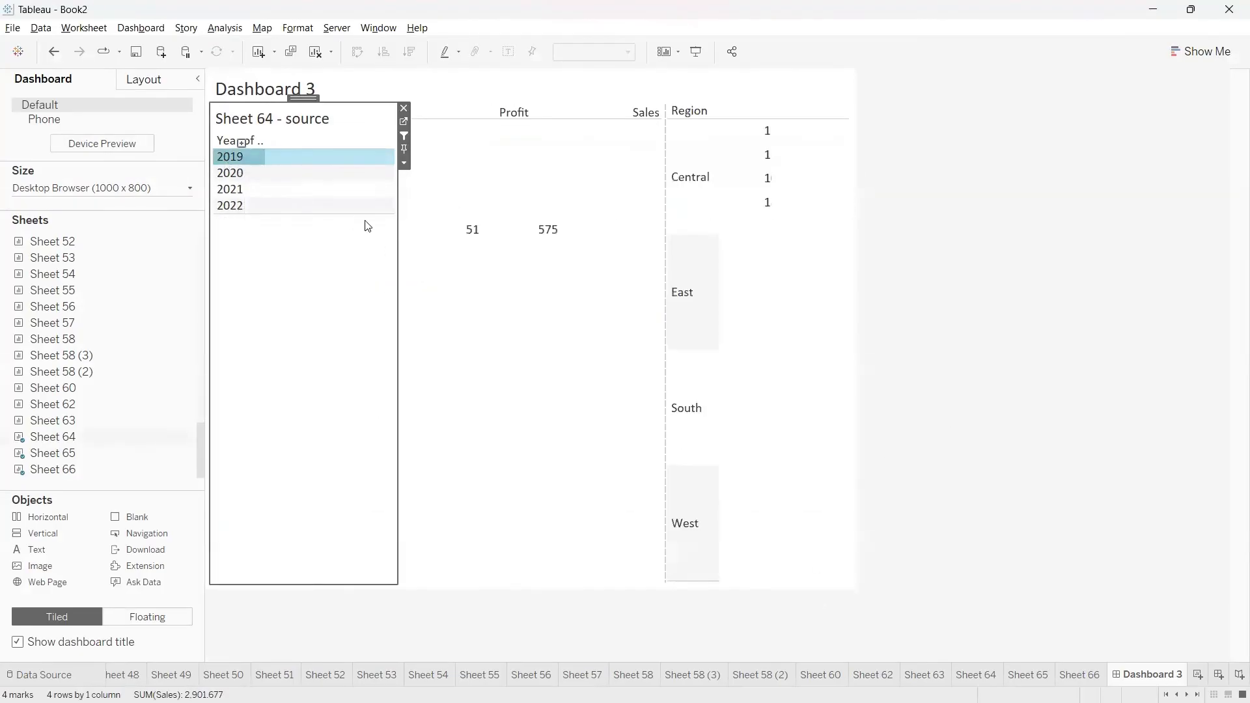
pyautogui.moveTo(498, 250)
pyautogui.mouseDown()
pyautogui.moveTo(438, 329)
pyautogui.moveTo(733, 592)
pyautogui.moveTo(736, 155)
pyautogui.moveTo(465, 276)
pyautogui.mouseUp()
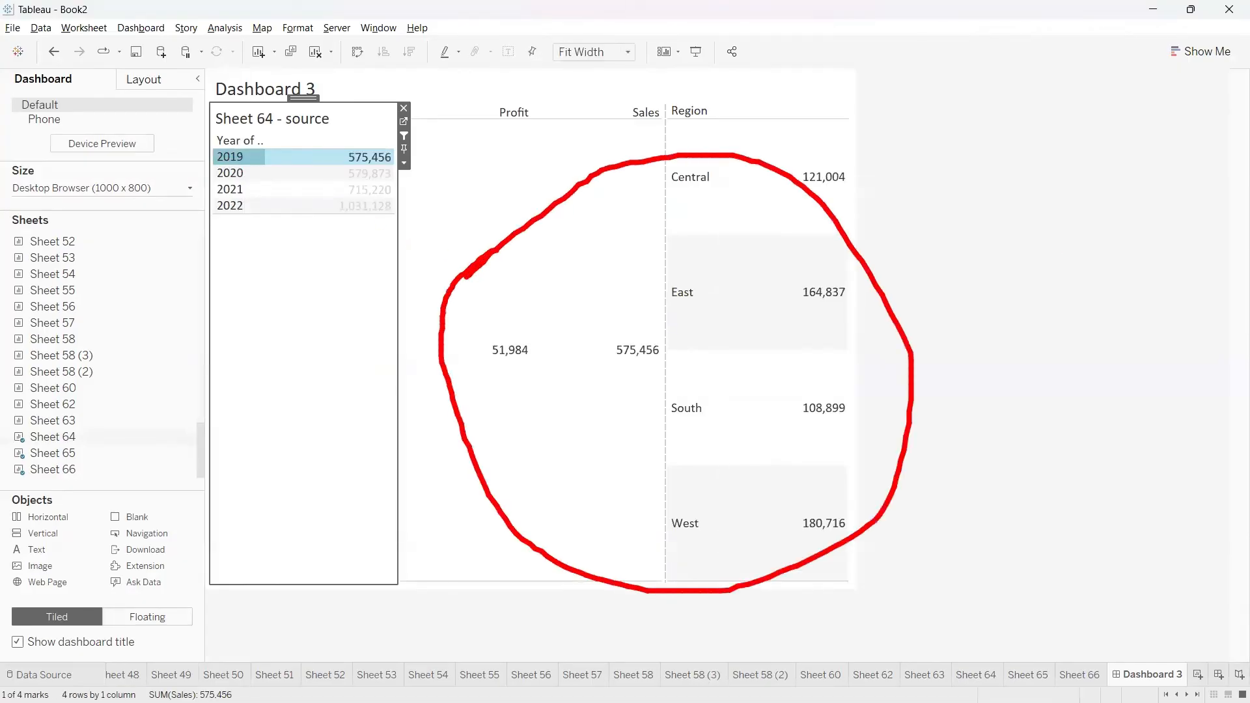
pyautogui.press('Escape')
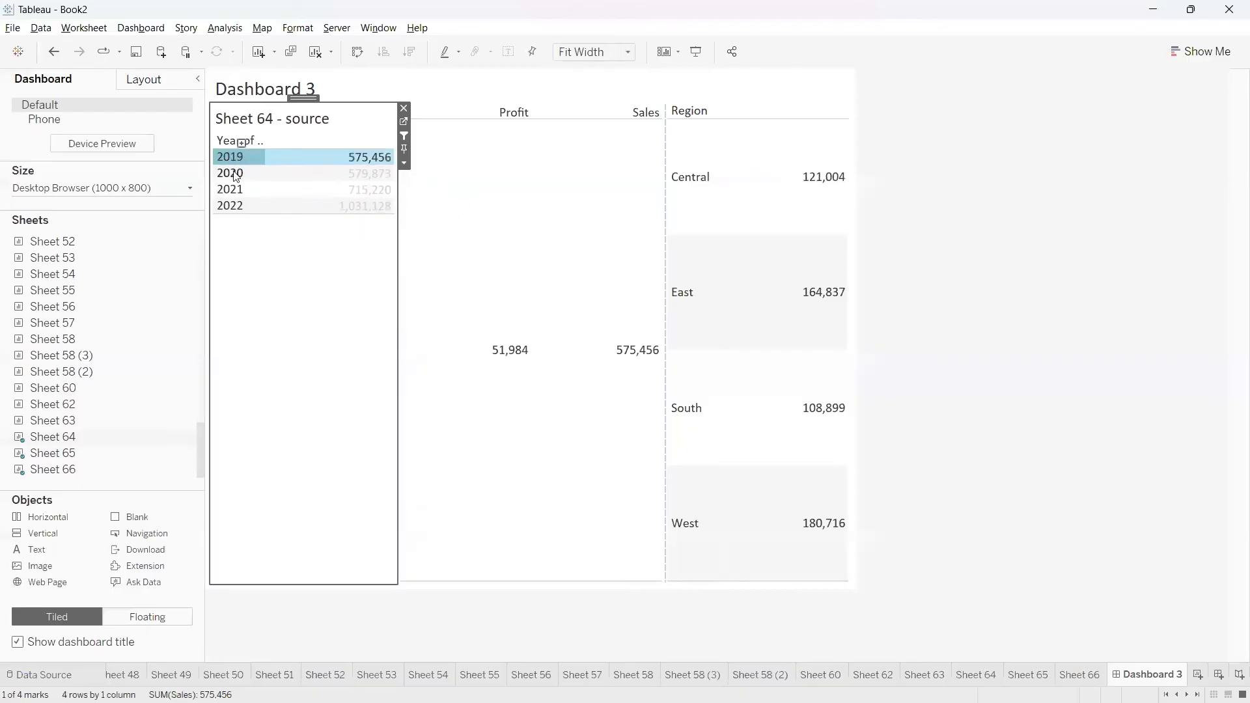
pyautogui.click(233, 155)
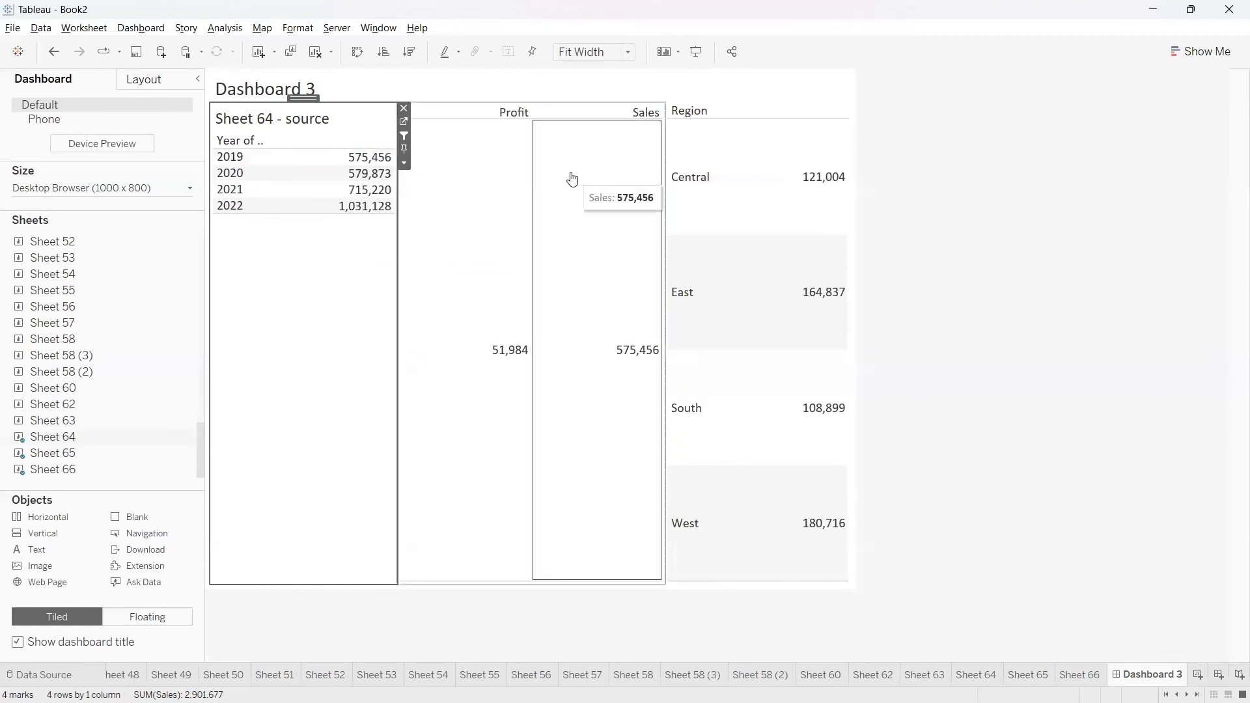
pyautogui.click(233, 175)
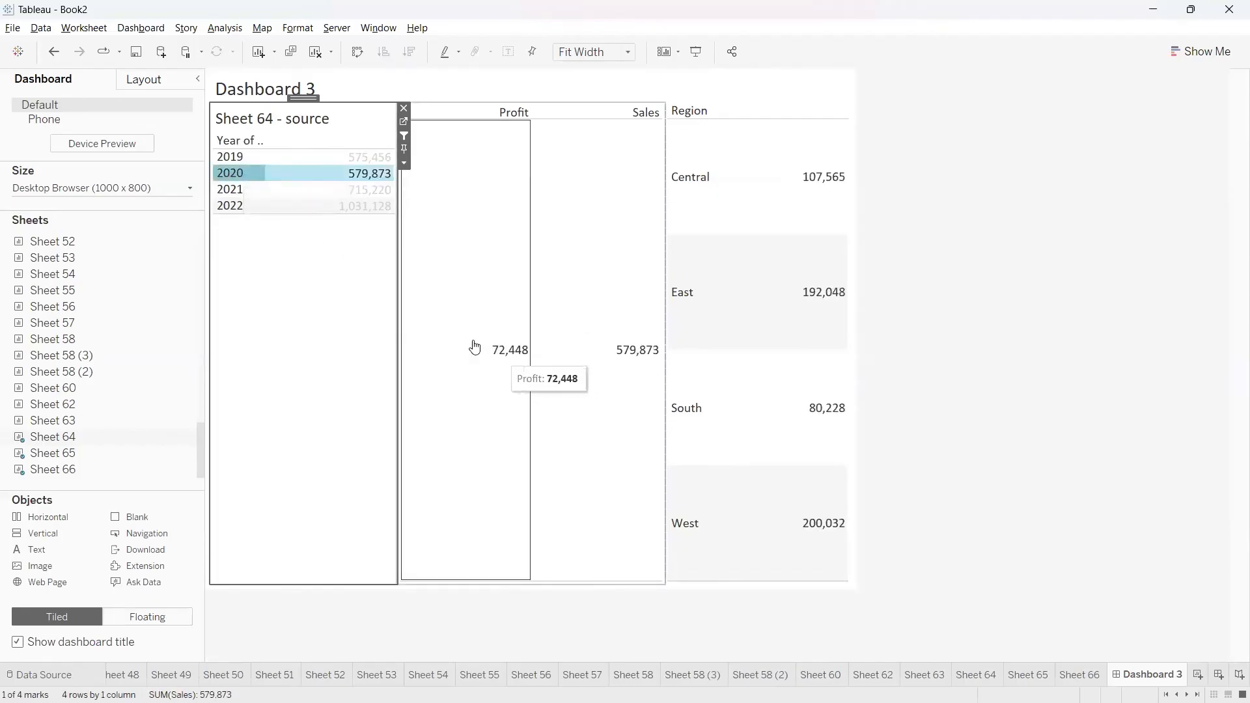
pyautogui.click(243, 178)
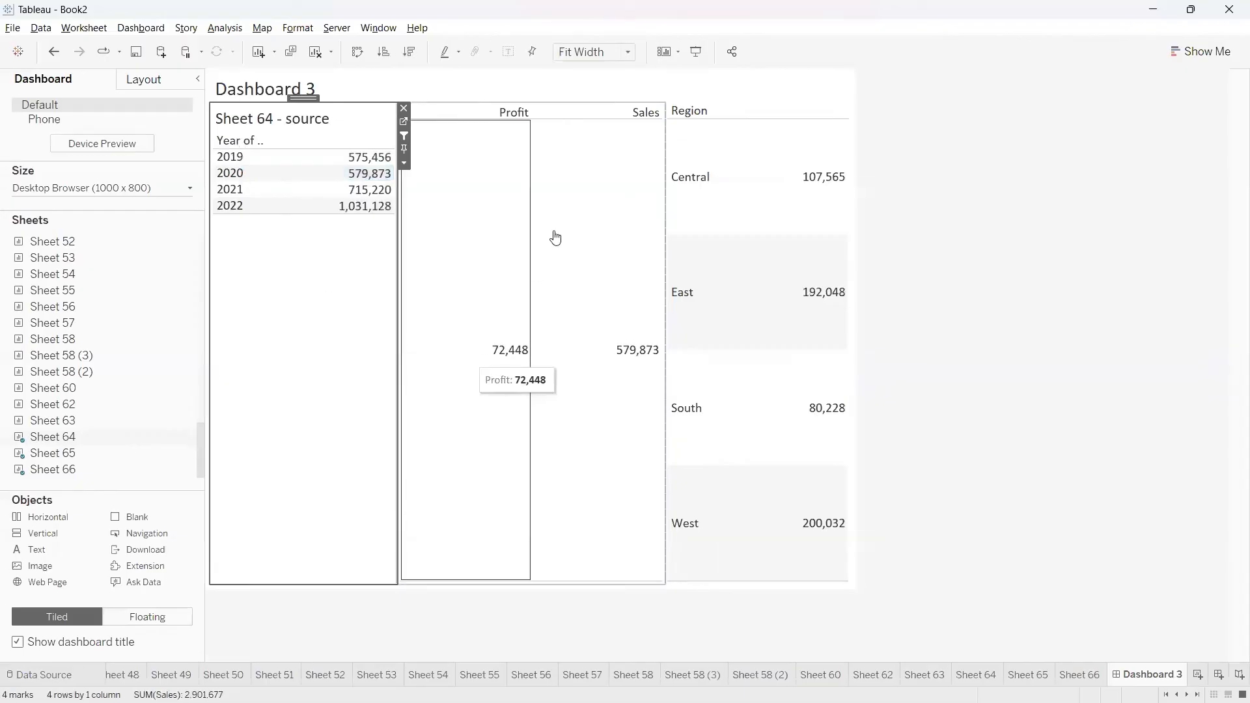
pyautogui.click(243, 207)
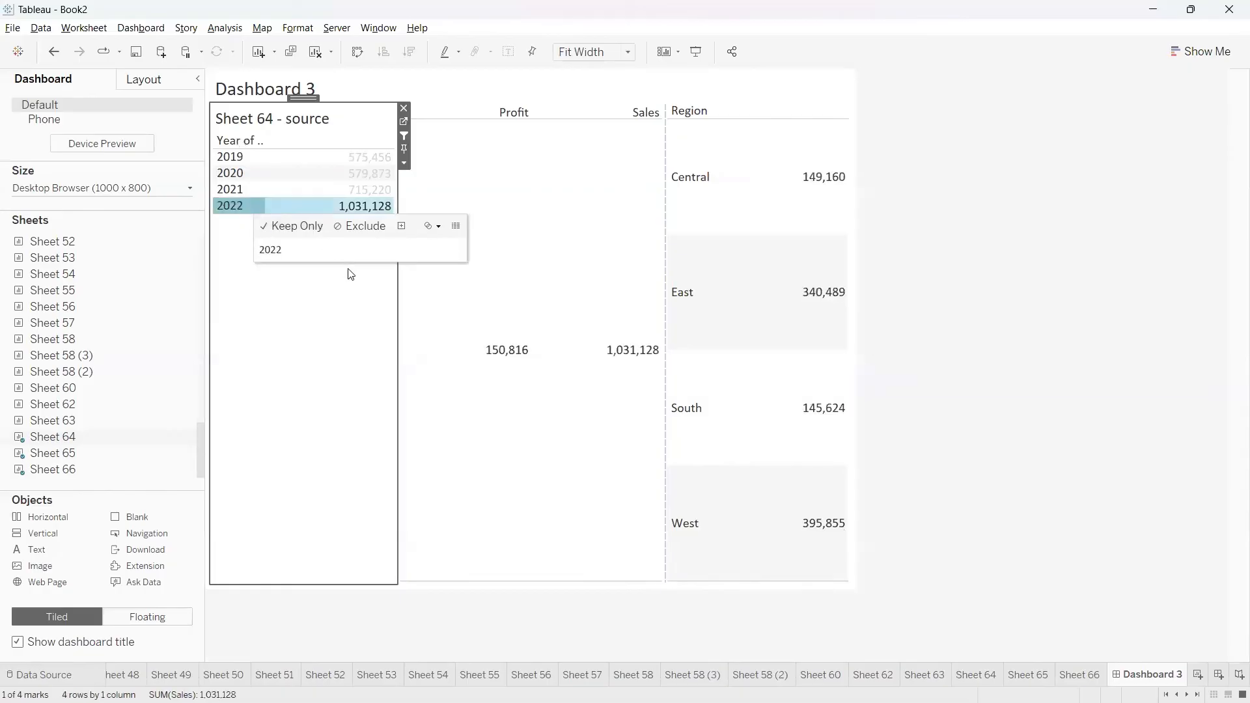
pyautogui.moveTo(438, 319)
pyautogui.mouseDown()
pyautogui.moveTo(486, 428)
pyautogui.moveTo(870, 310)
pyautogui.moveTo(457, 338)
pyautogui.mouseUp()
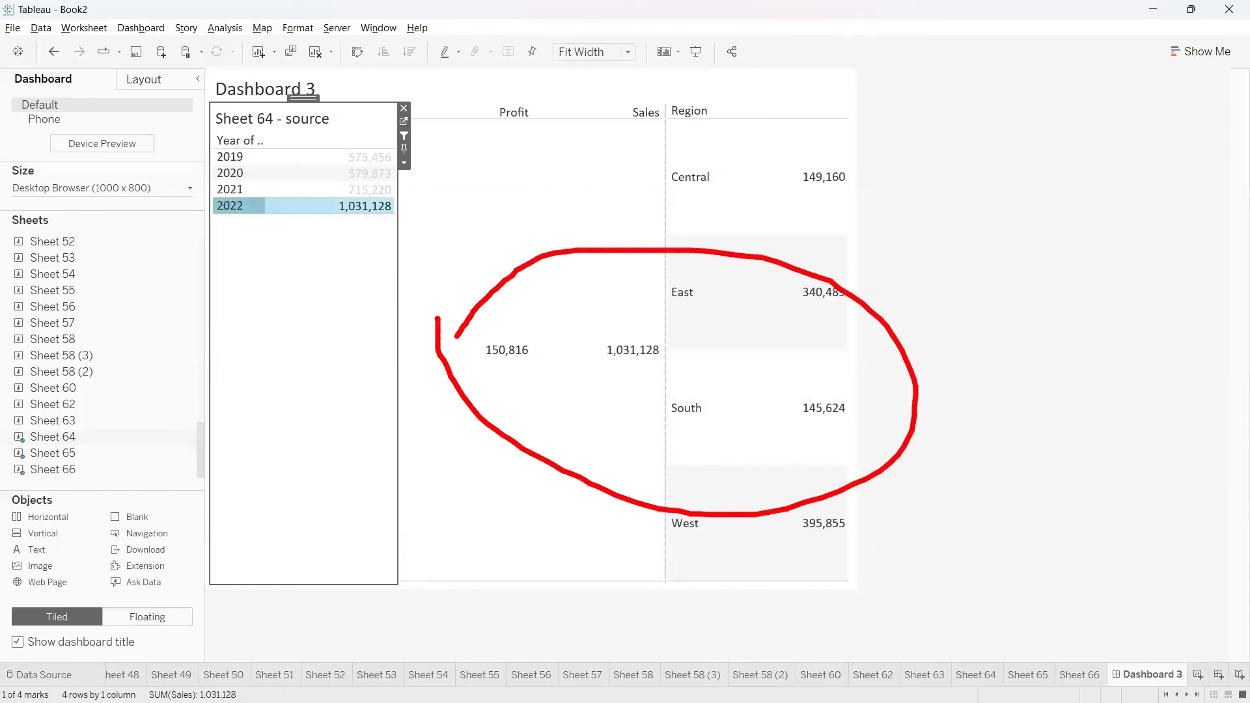
pyautogui.press('Escape')
pyautogui.click(240, 212)
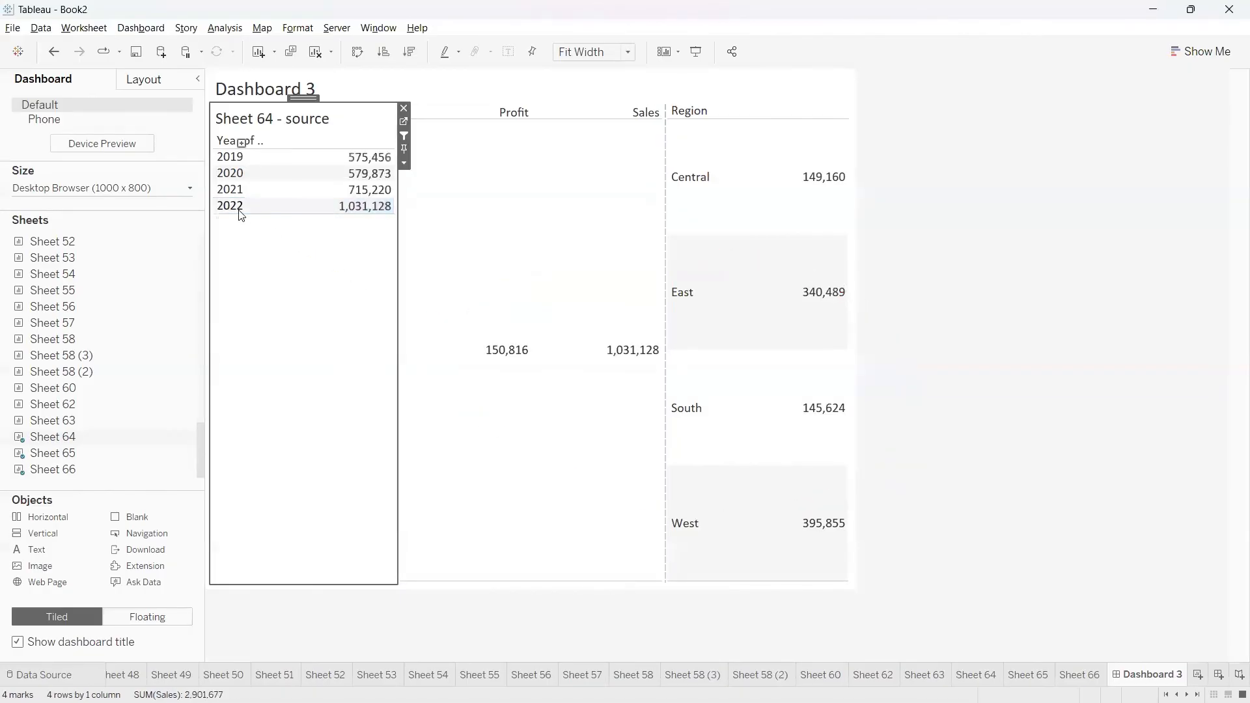
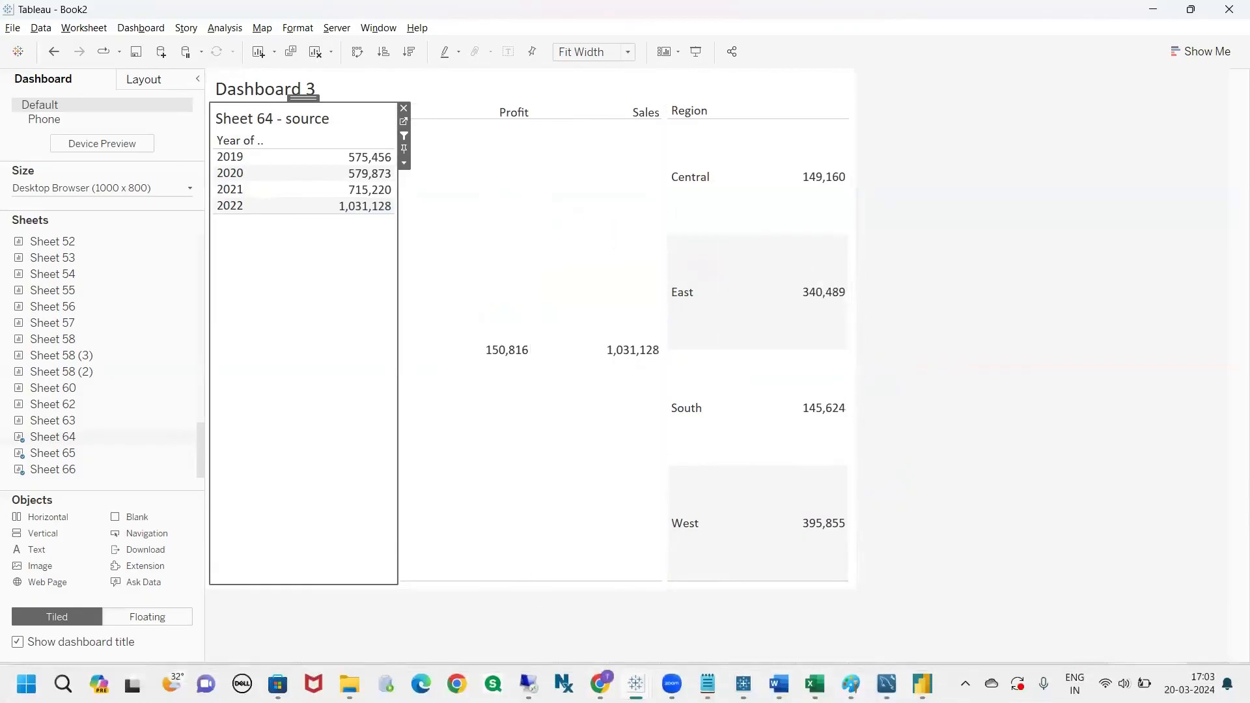
# Switch to Chrome and read through practice questions 1Q to 3Q on filter actions in the Class-14 (Actions) notes.
pyautogui.click(601, 685)
pyautogui.click(563, 571)
pyautogui.scroll(-7, 633, 369)
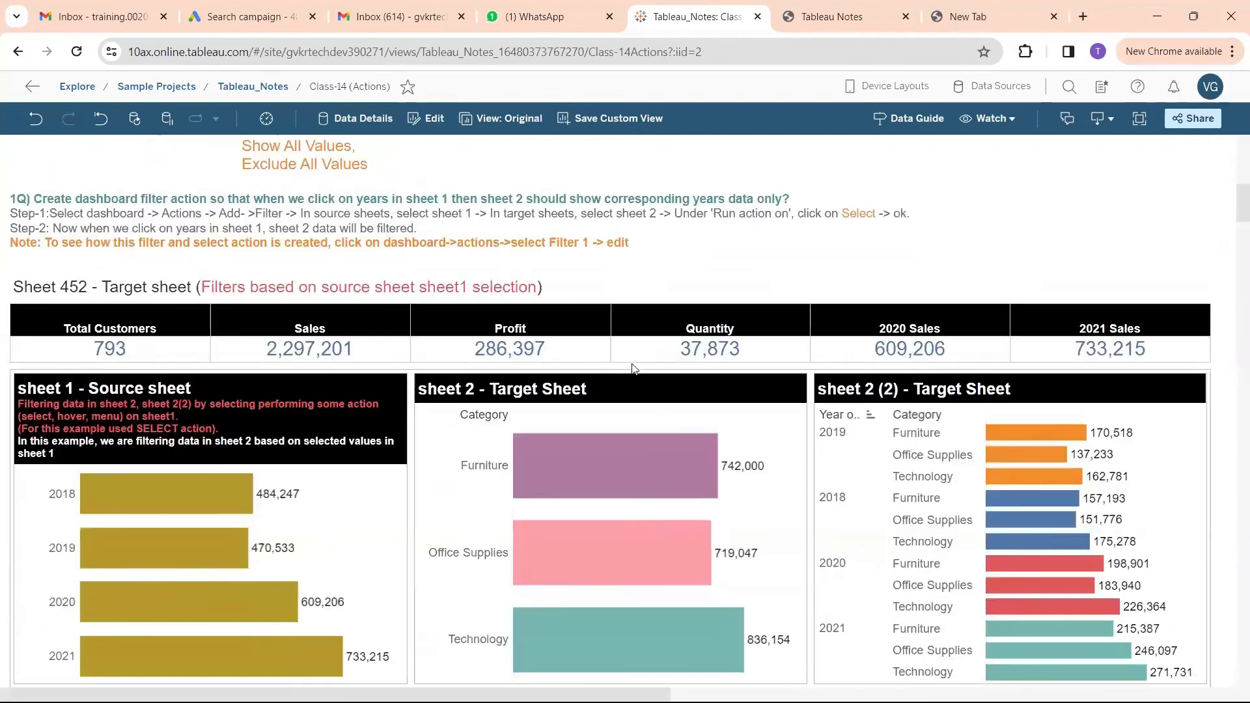
pyautogui.scroll(-3, 632, 368)
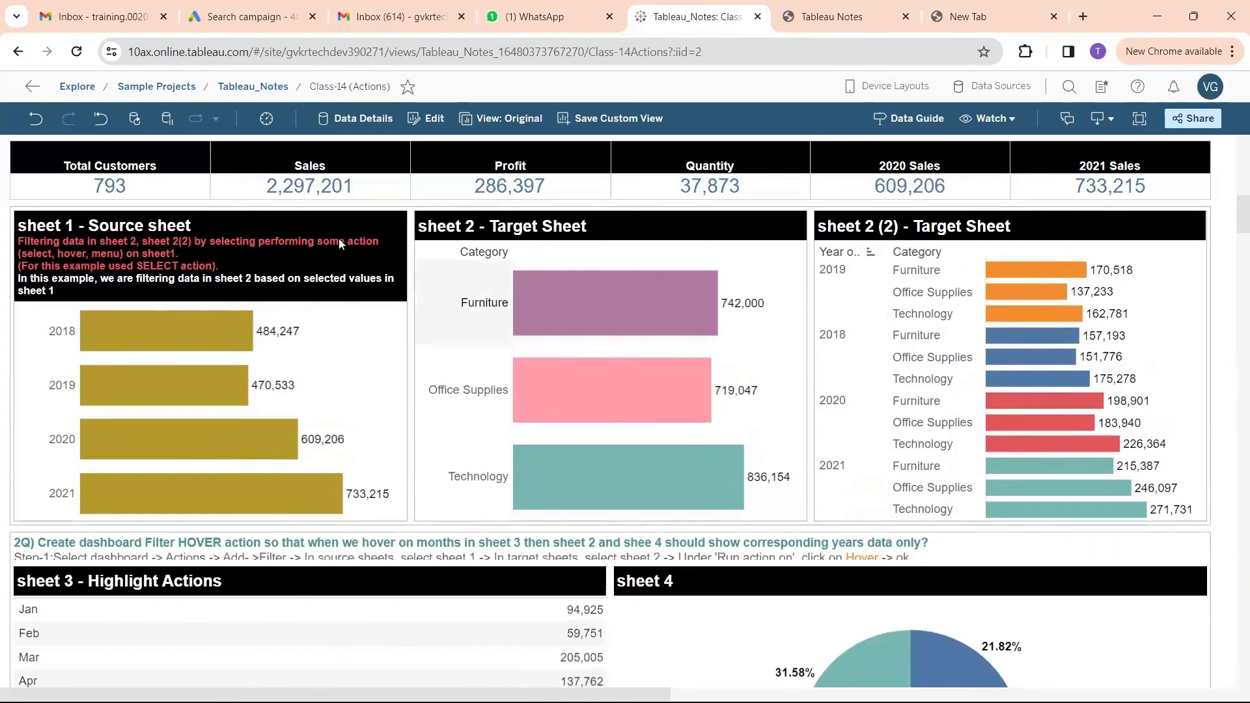
pyautogui.scroll(2, 642, 404)
pyautogui.scroll(-9, 645, 384)
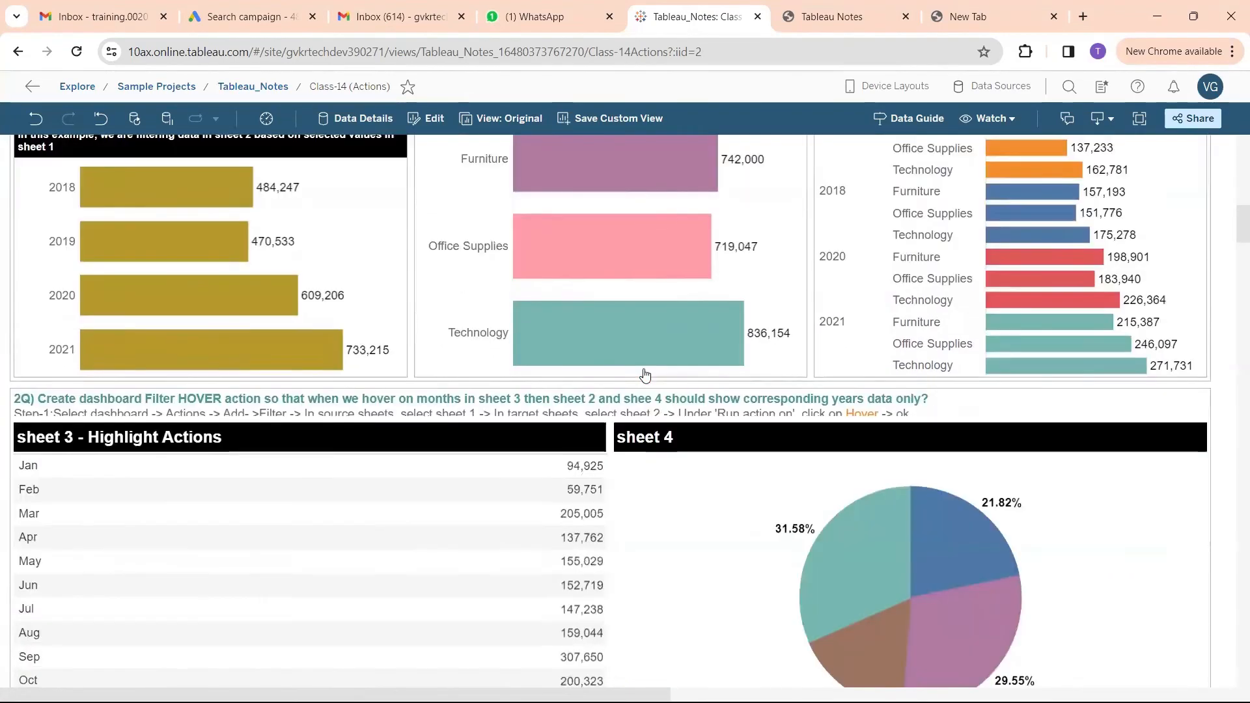
pyautogui.scroll(1, 644, 374)
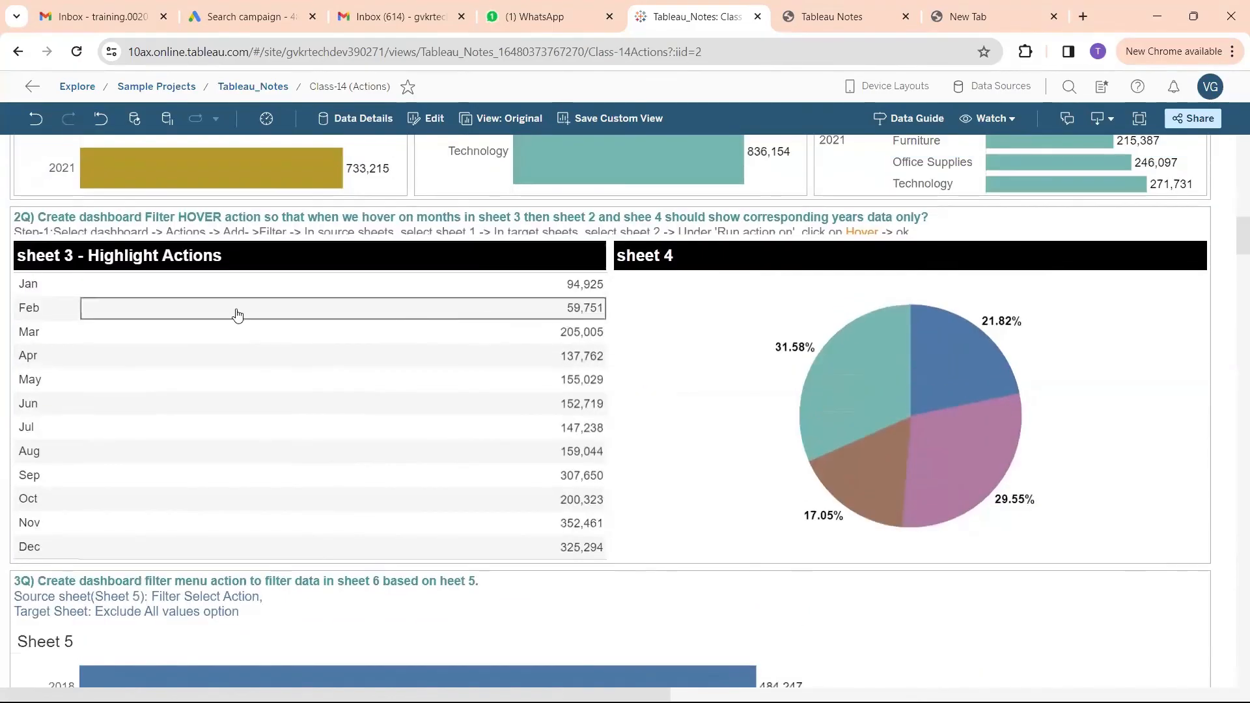
pyautogui.scroll(-3, 413, 384)
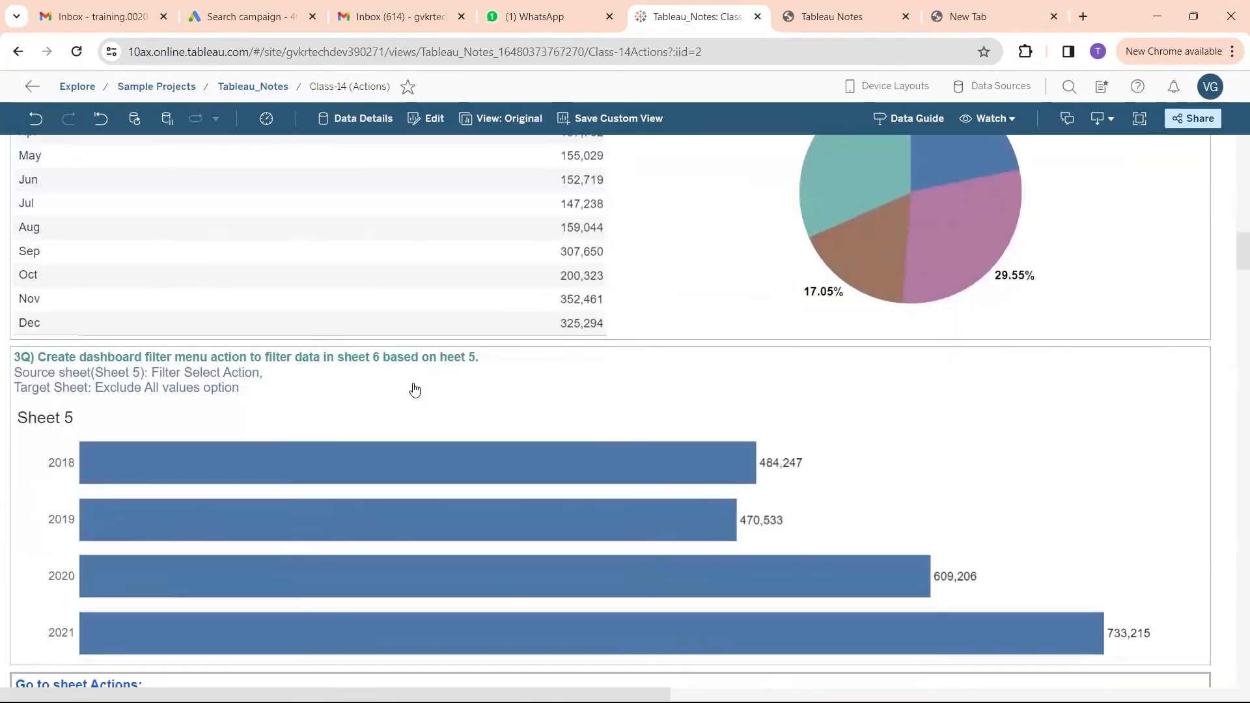
# Test in the Class-14 (Actions) notes how sheets 2, 2 (2) and 4 respond to selecting and clearing Jan in sheet 3.
pyautogui.scroll(2, 414, 388)
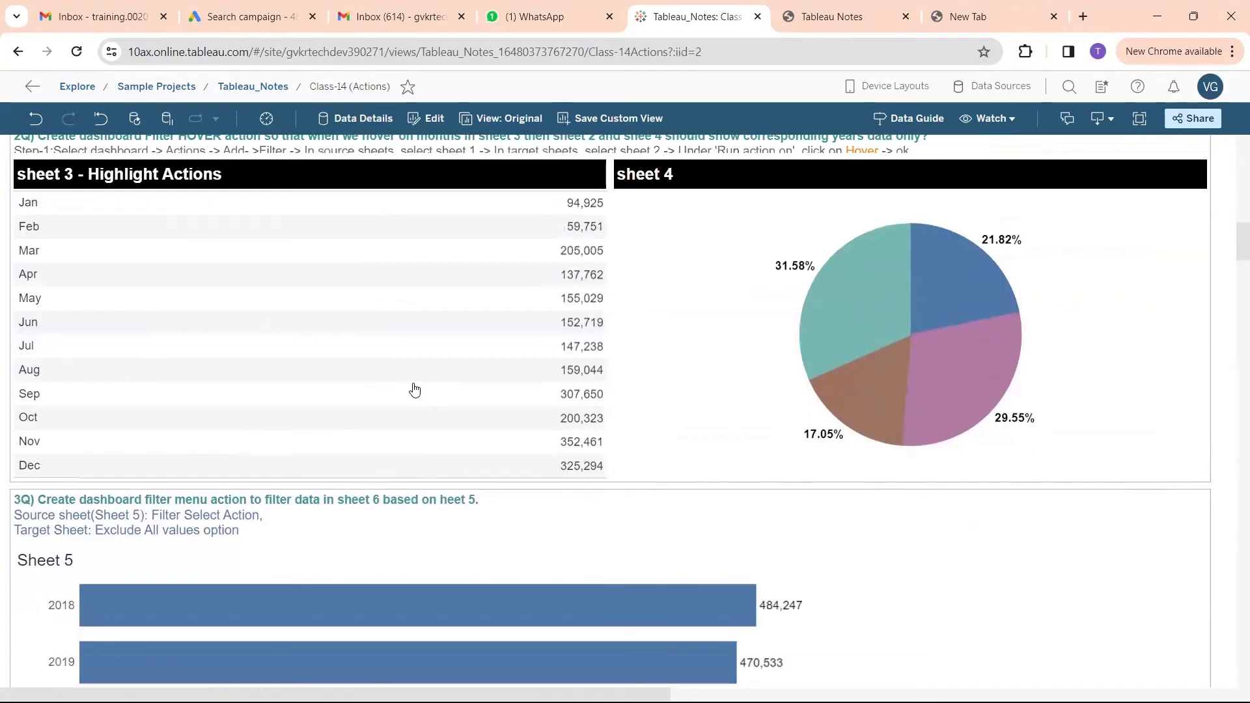
pyautogui.scroll(4, 414, 389)
pyautogui.scroll(-5, 415, 391)
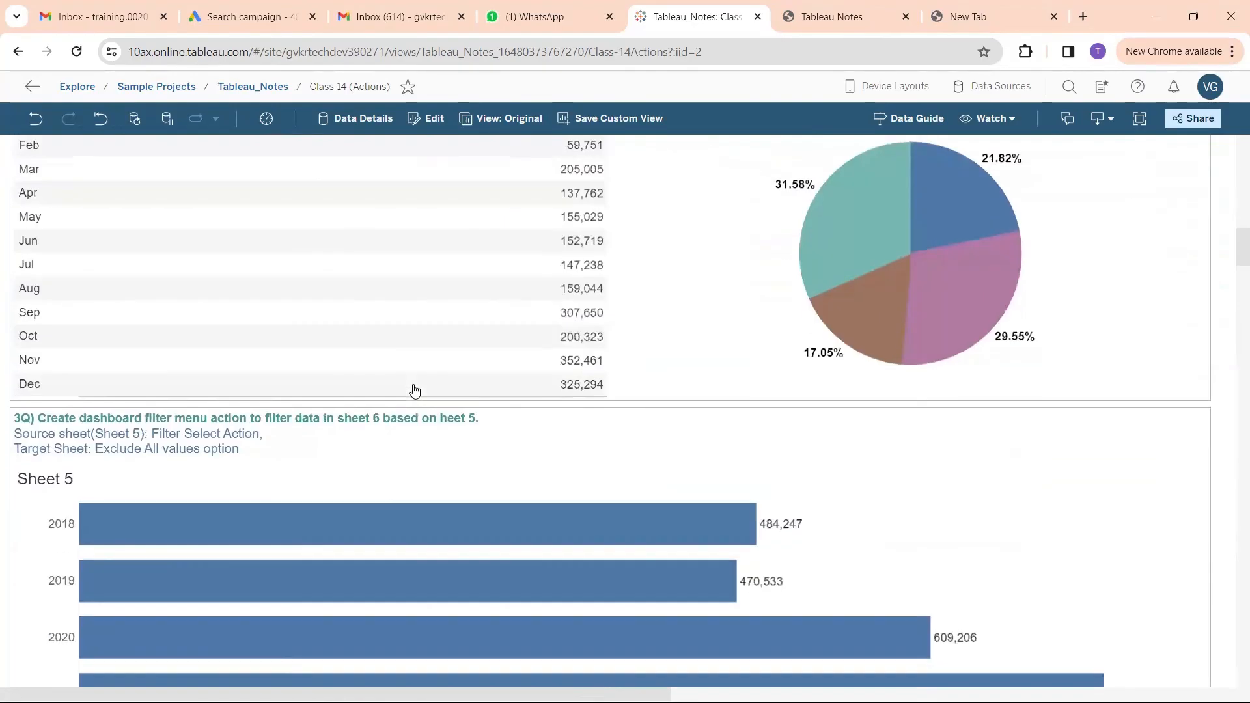
pyautogui.scroll(6, 415, 390)
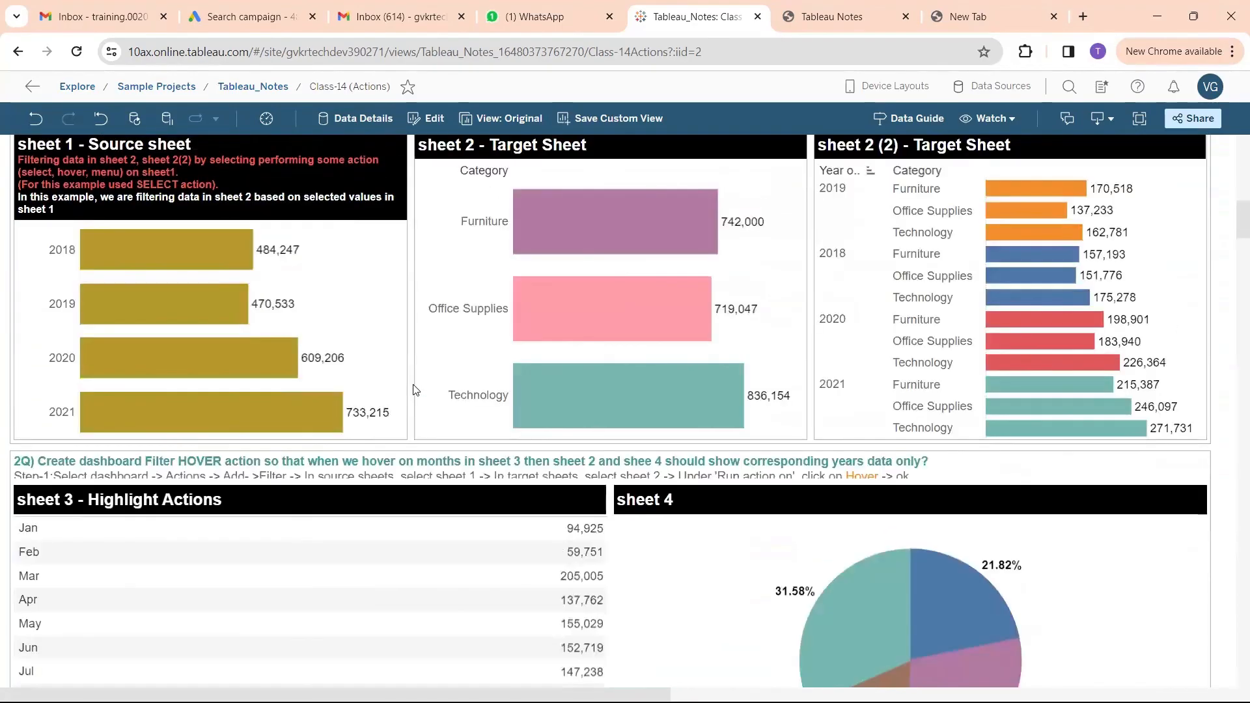
pyautogui.click(30, 535)
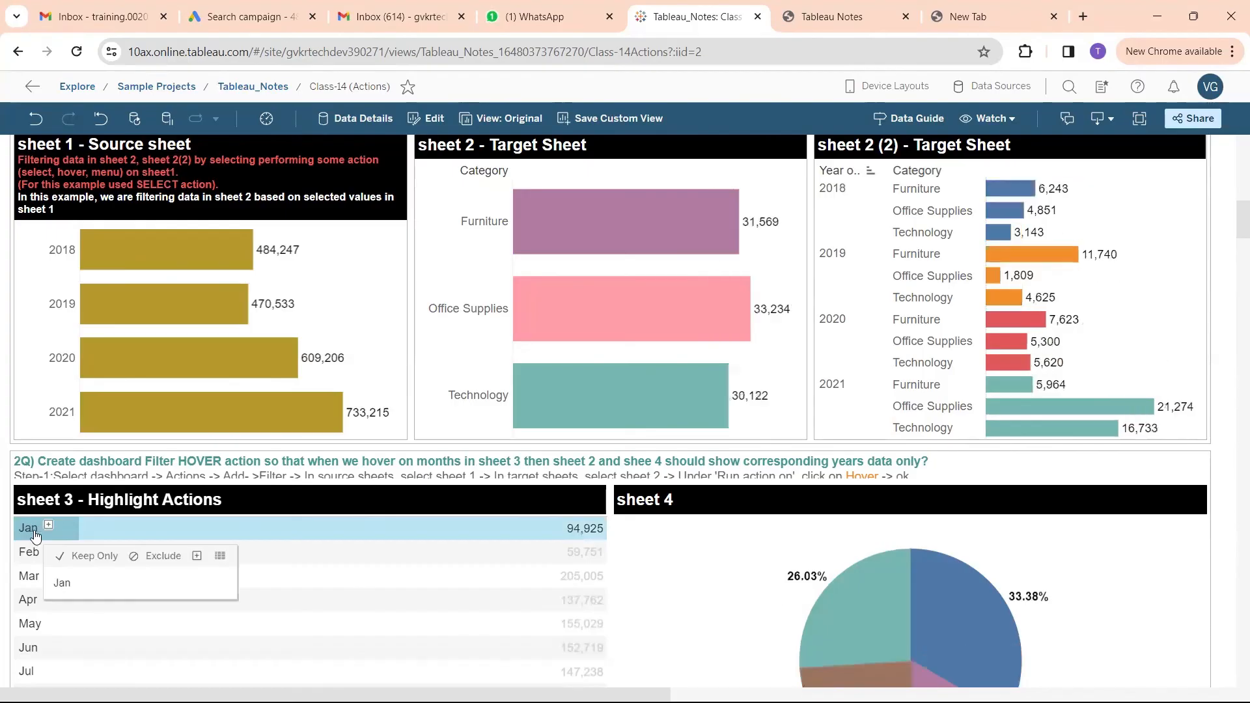
pyautogui.click(36, 535)
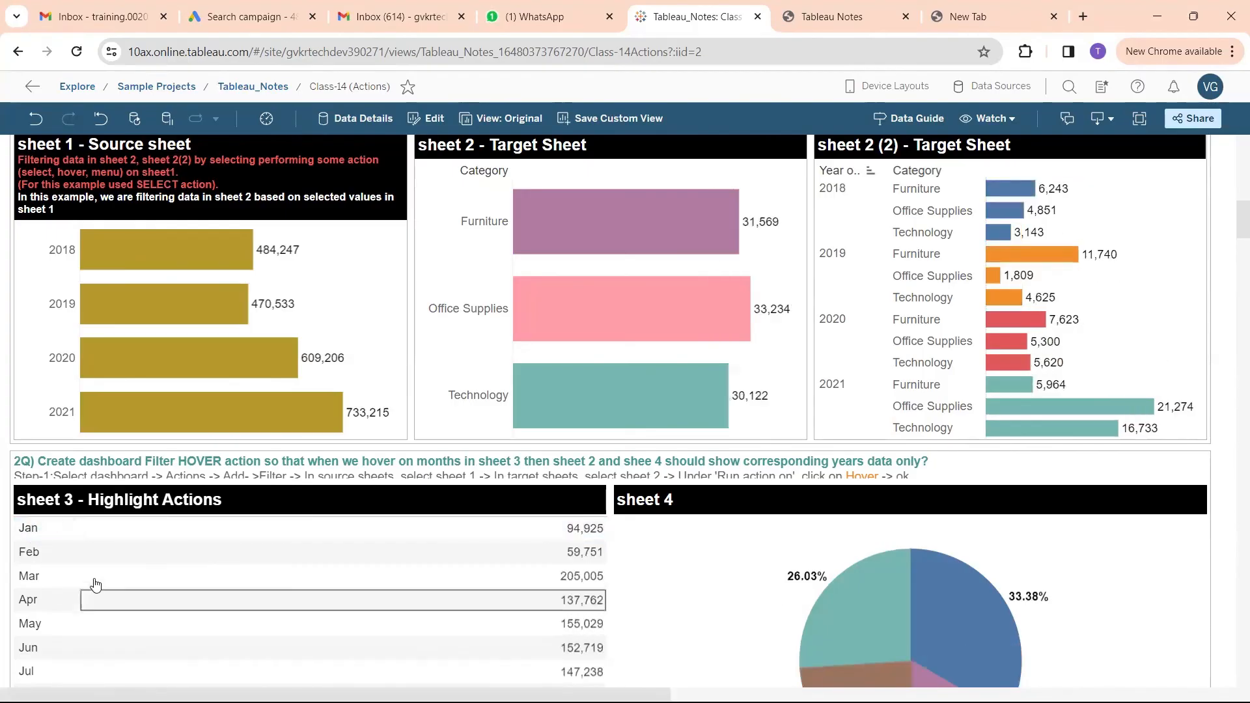
pyautogui.click(31, 536)
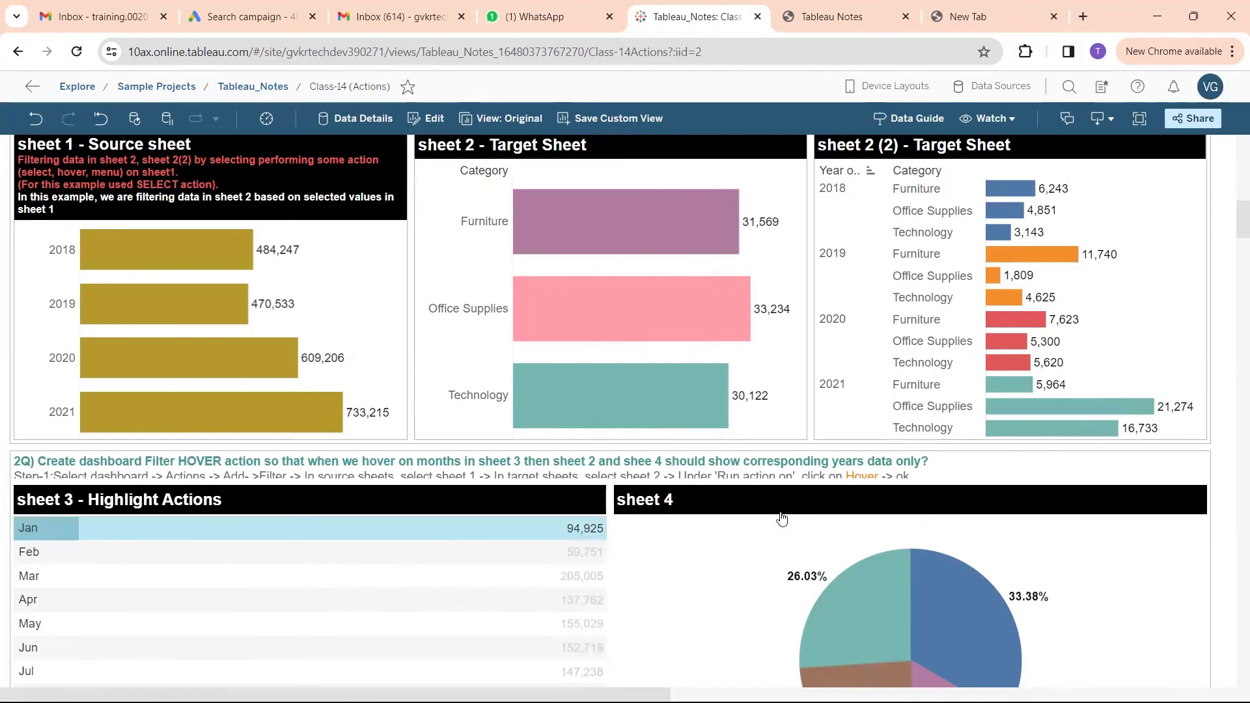
pyautogui.scroll(-2, 781, 519)
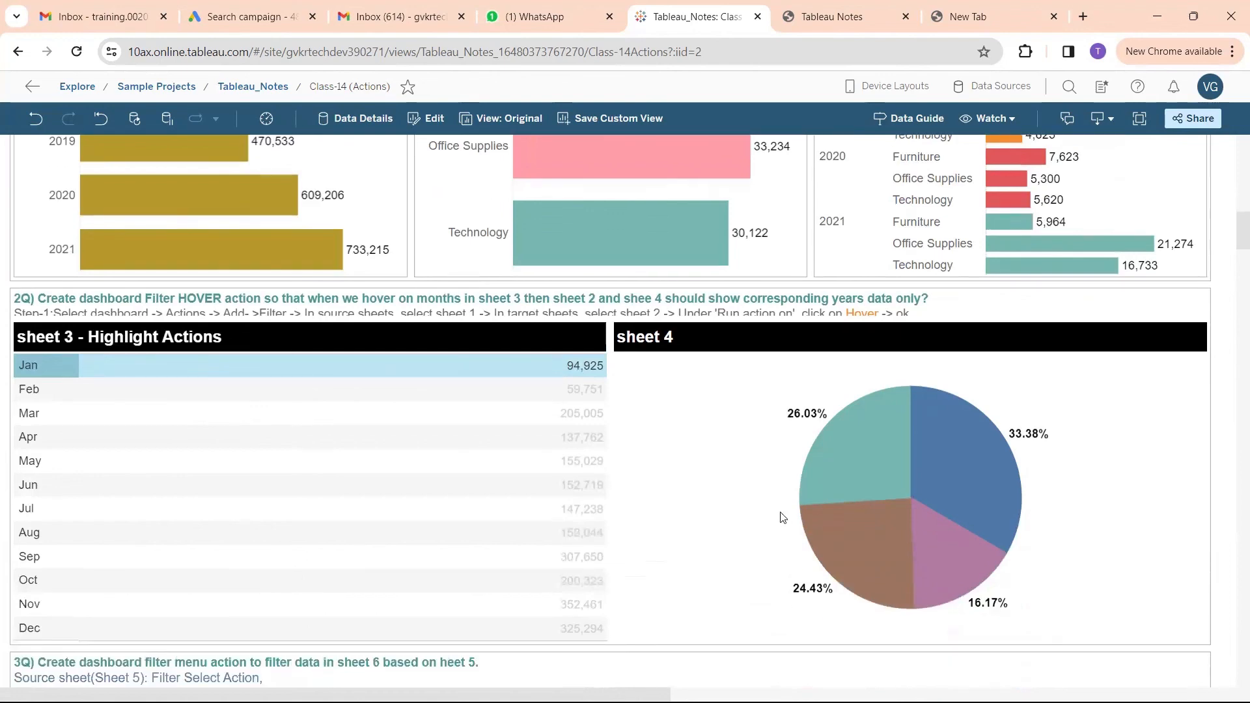
pyautogui.scroll(2, 782, 519)
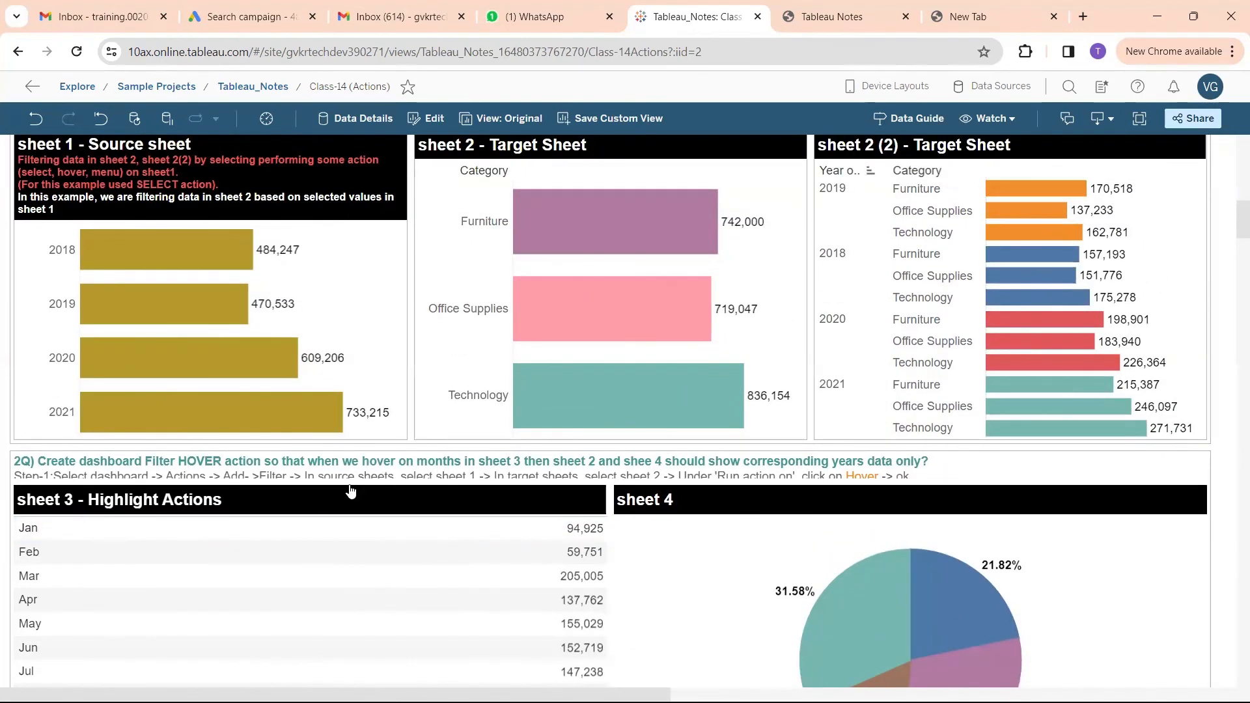
pyautogui.scroll(-3, 350, 492)
pyautogui.scroll(-1, 350, 492)
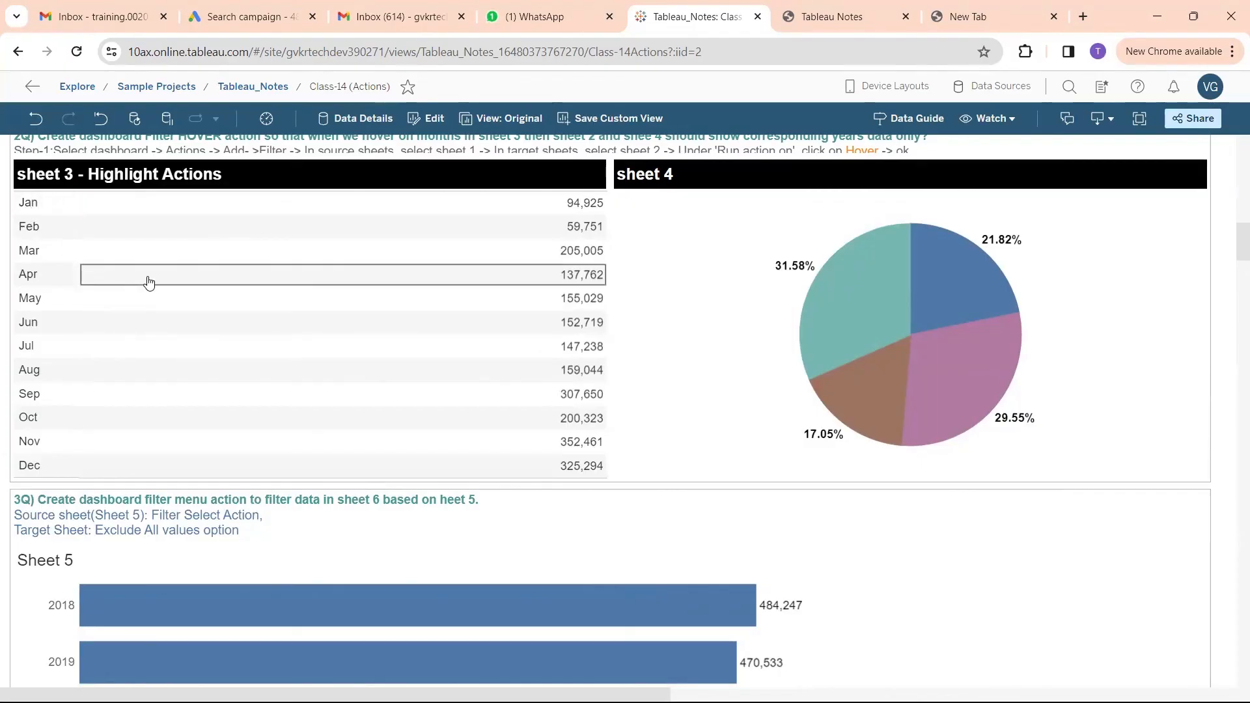
pyautogui.moveTo(149, 283)
# Switch to the Book2 workbook in Tableau and add Order Date by year before Region on the rows of Sheet 66.
pyautogui.moveTo(612, 702)
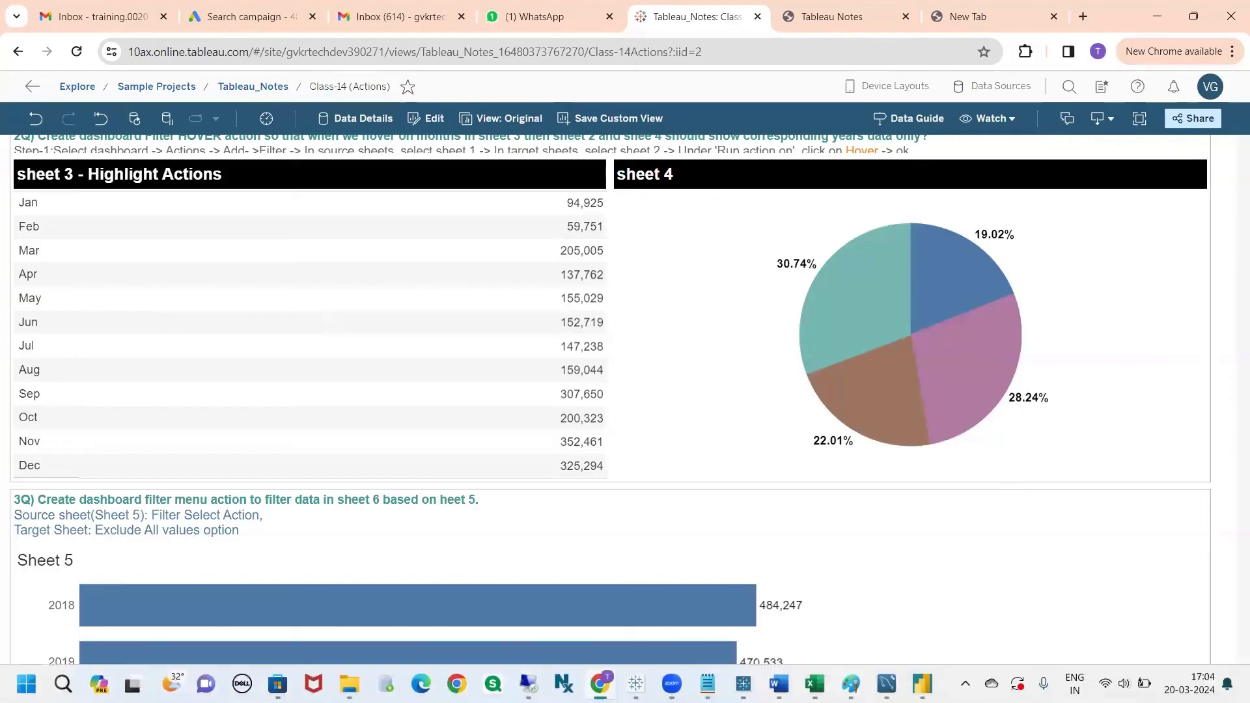
pyautogui.moveTo(636, 684)
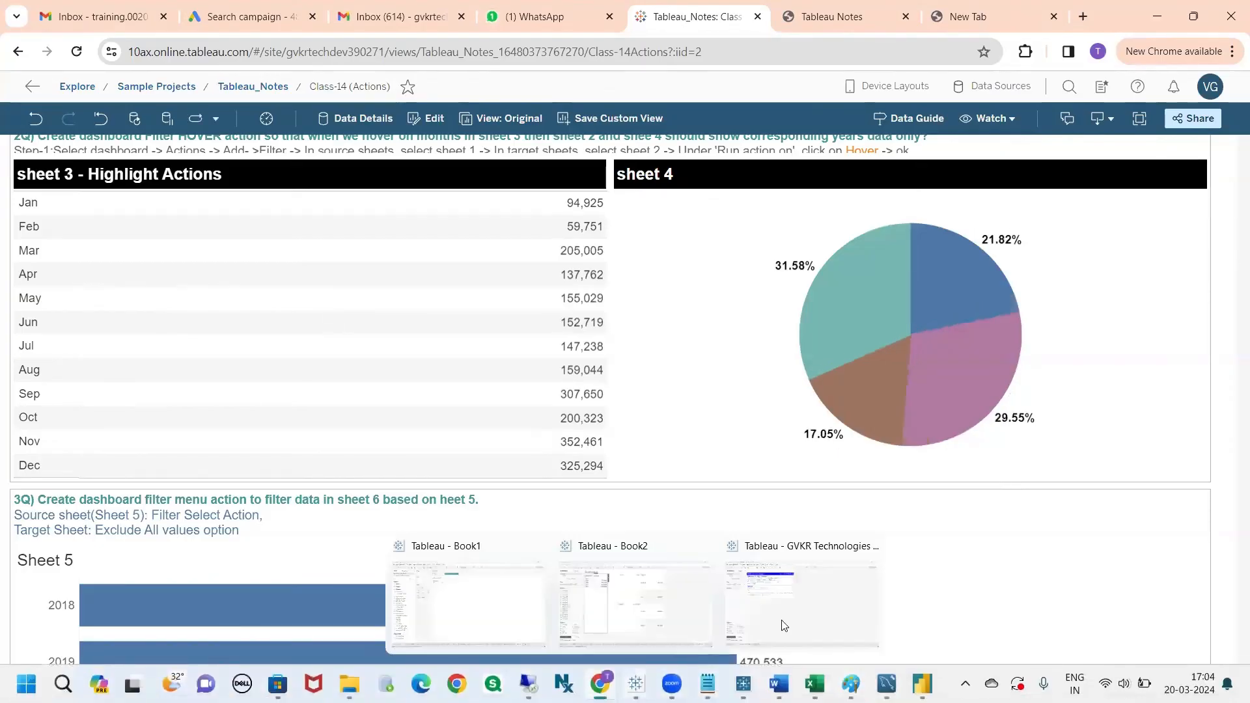
pyautogui.click(635, 599)
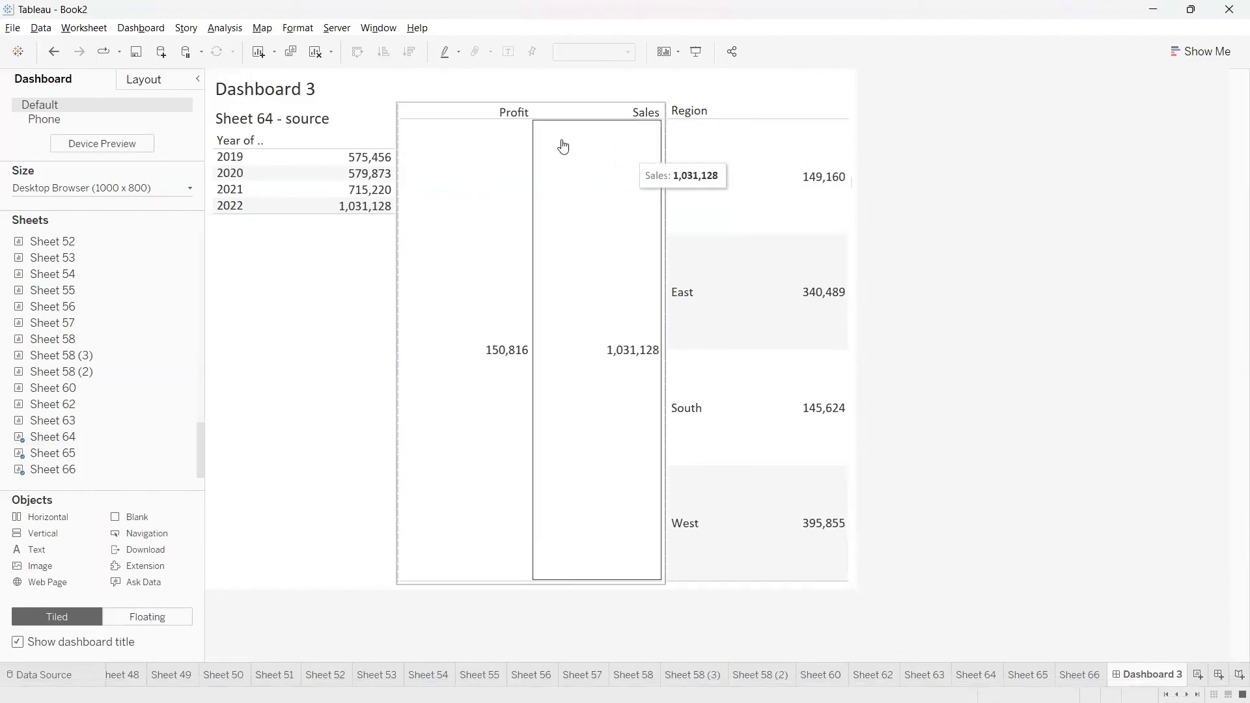
pyautogui.click(765, 119)
pyautogui.click(858, 121)
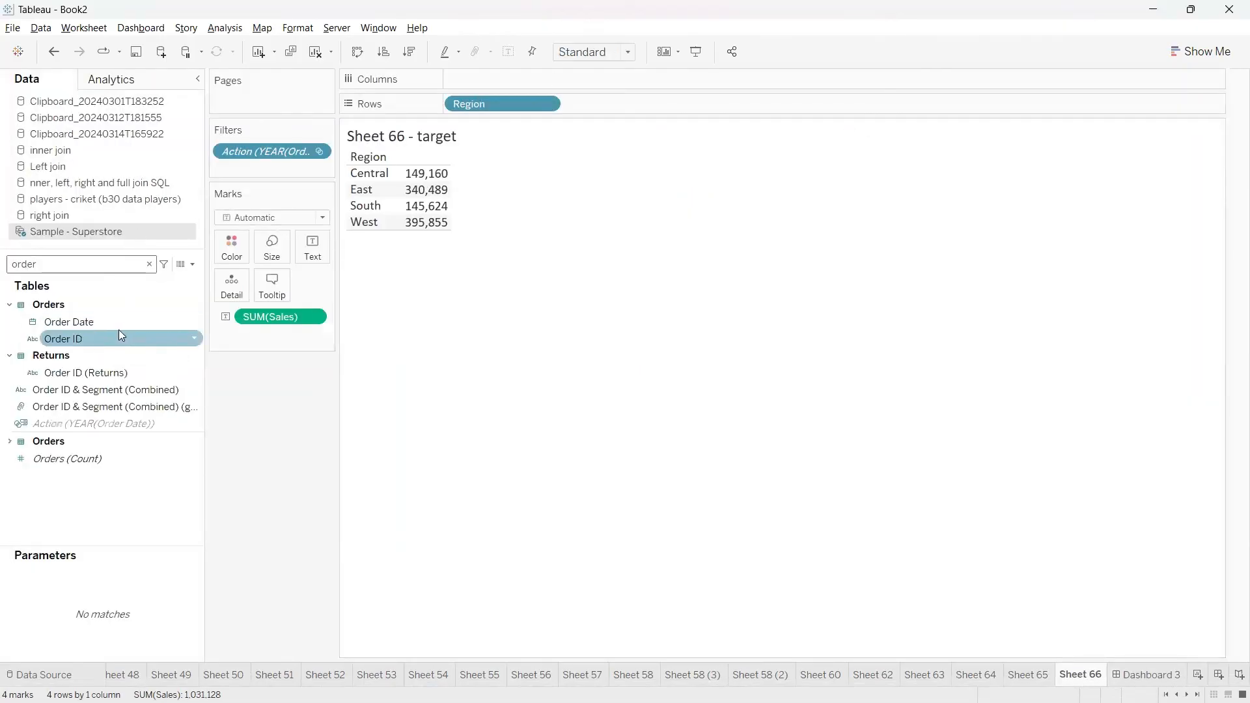
pyautogui.moveTo(108, 322); pyautogui.dragTo(497, 108)
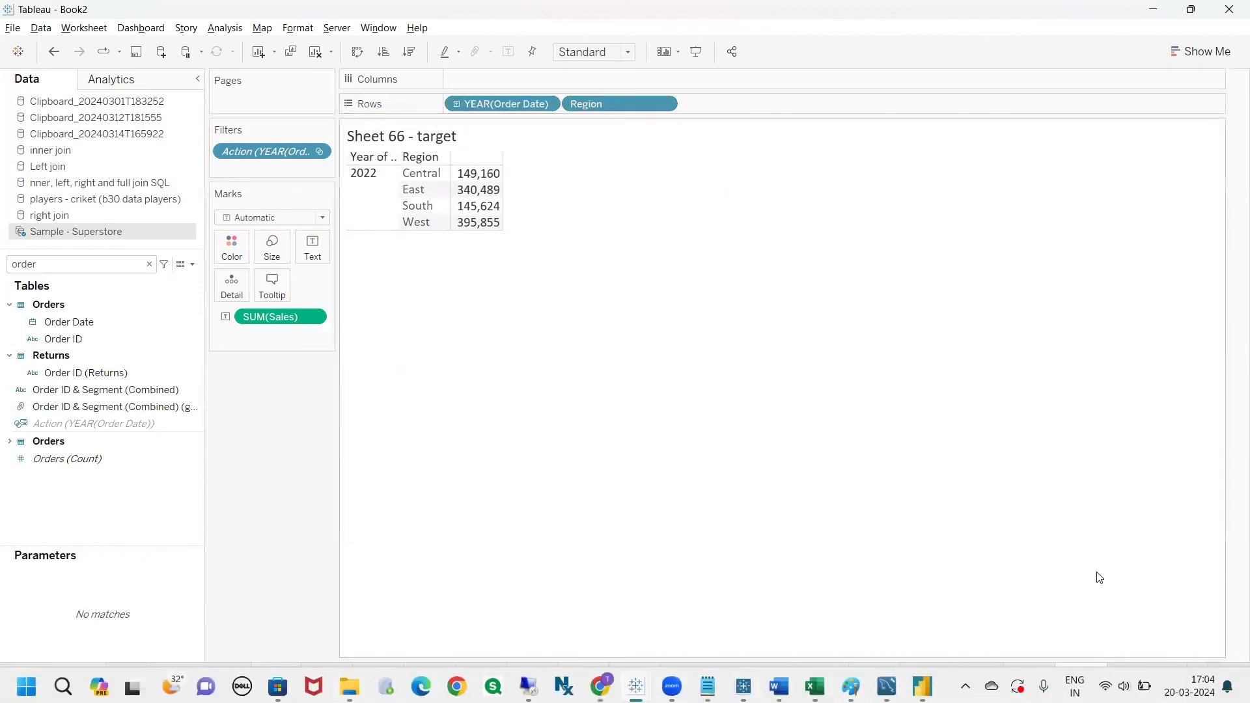
# Return to Dashboard 3 and remove Filter 1 (generated) from its actions.
pyautogui.click(1133, 675)
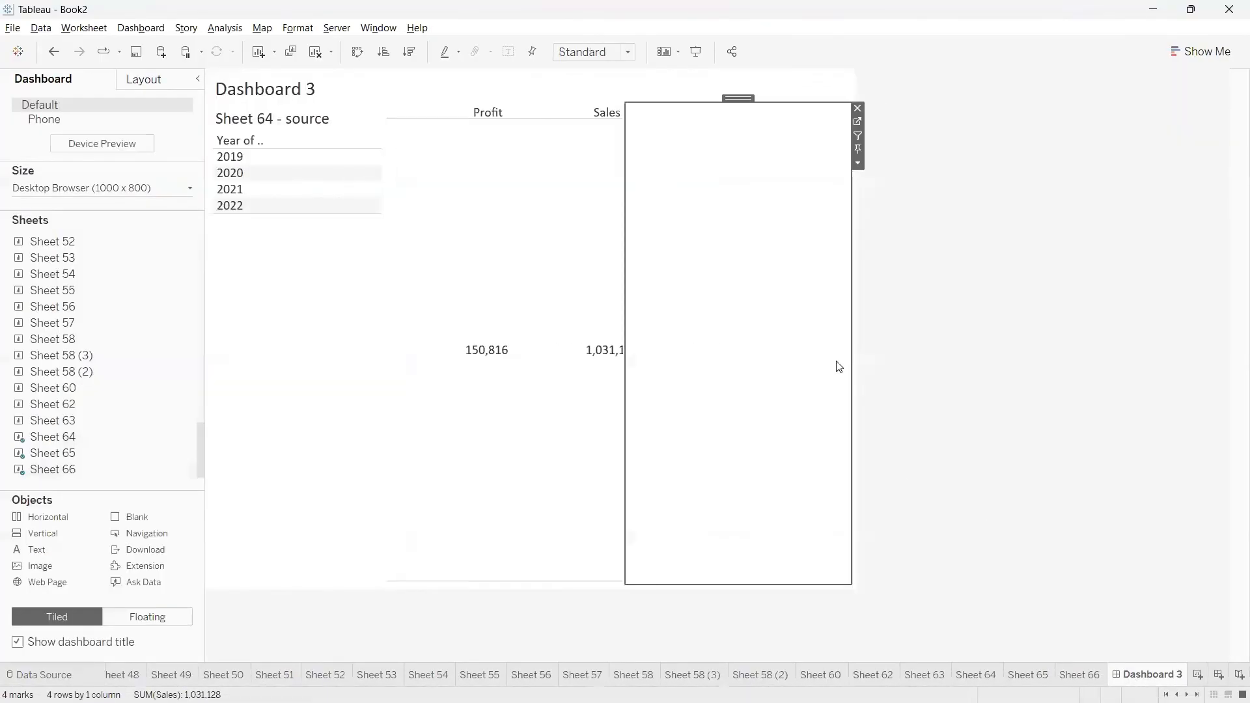
pyautogui.click(138, 28)
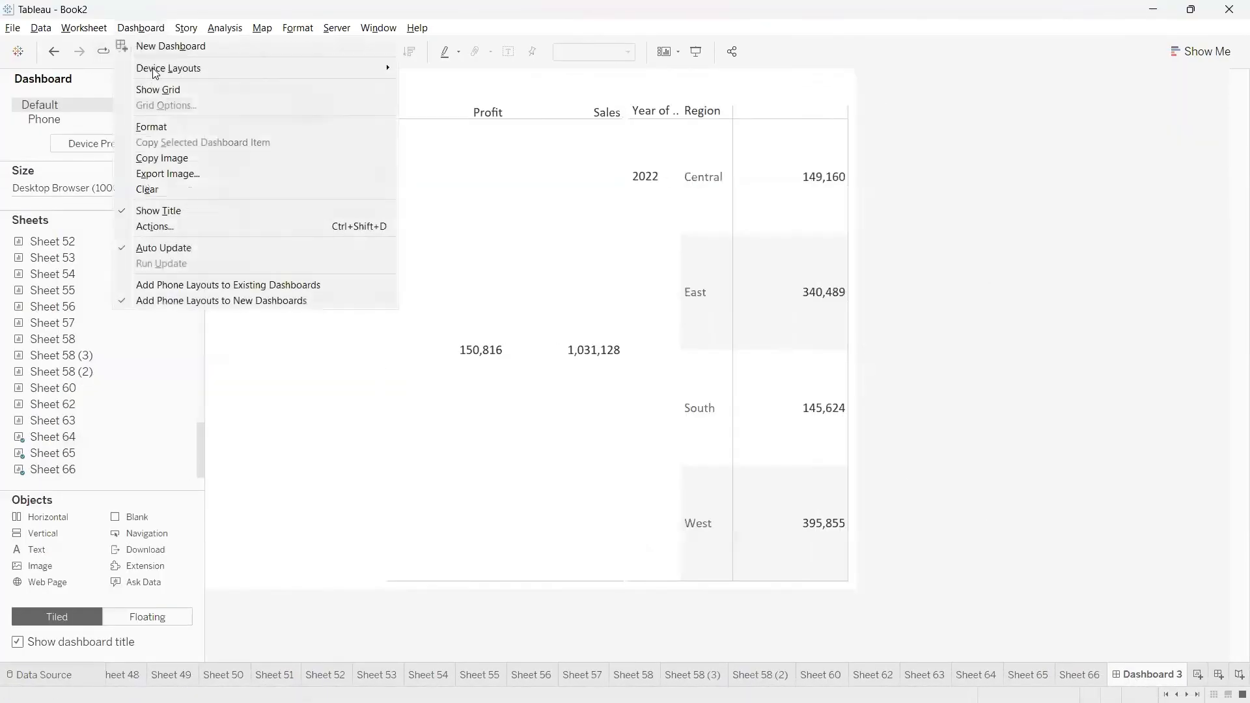
pyautogui.click(166, 226)
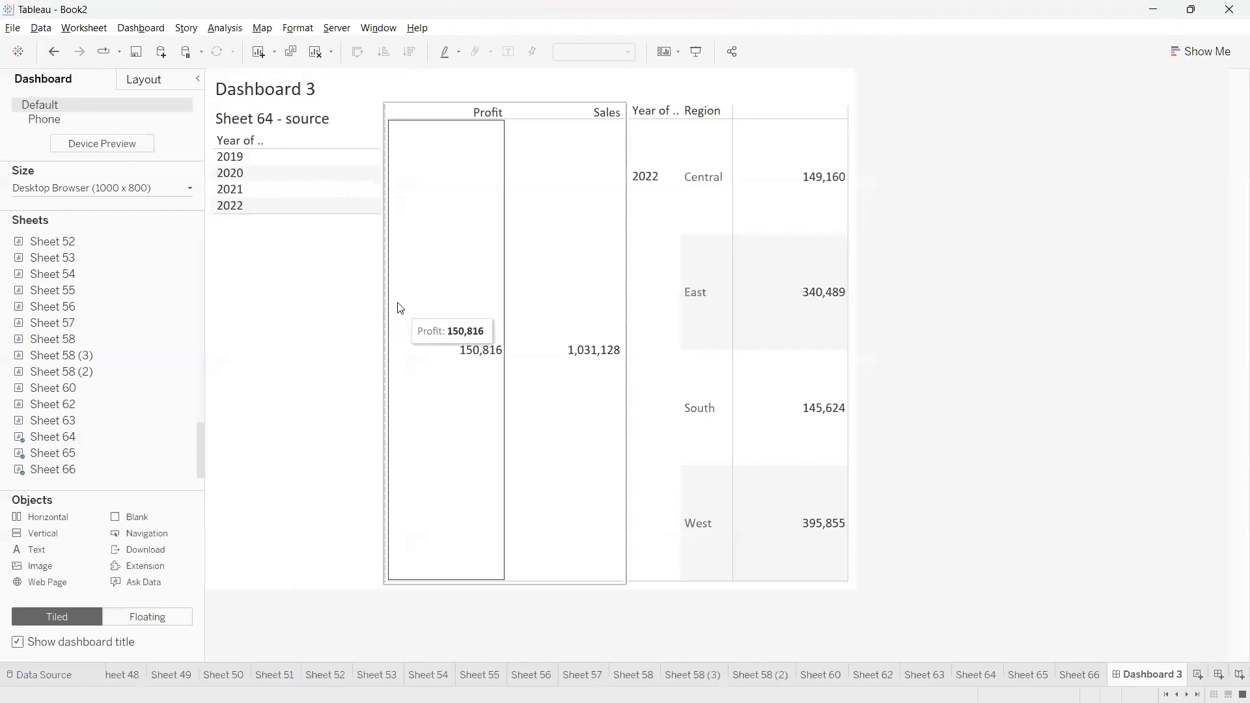
pyautogui.click(441, 323)
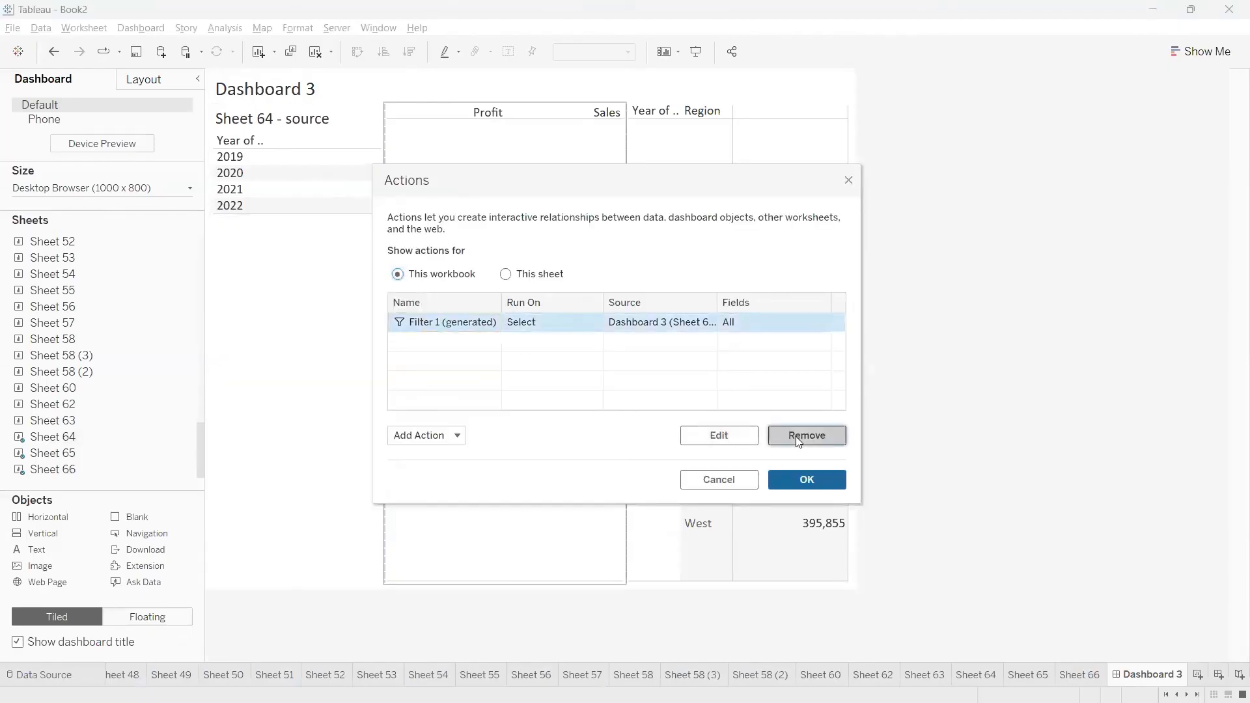
pyautogui.click(795, 436)
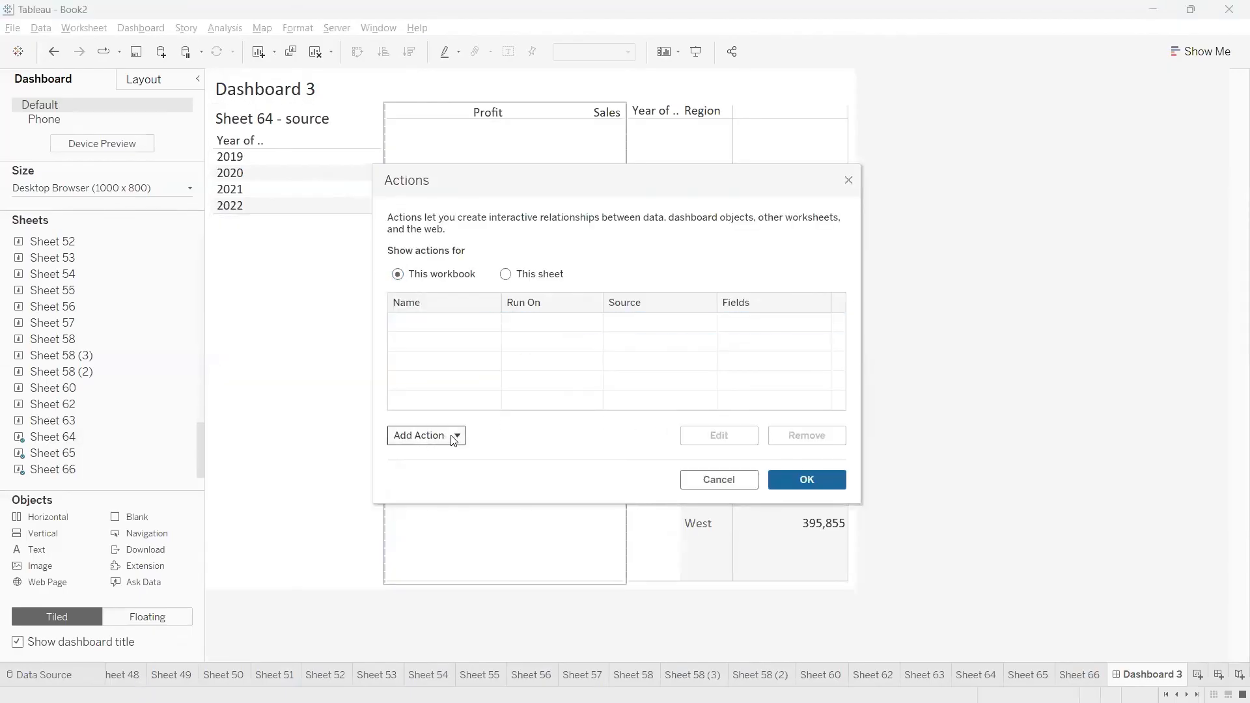
# Add highlight action Highlight1, run on Select, with Sheet 64 as source, Sheets 65 and 66 as targets, and all fields highlighted.
pyautogui.click(453, 436)
pyautogui.click(442, 352)
pyautogui.click(439, 240)
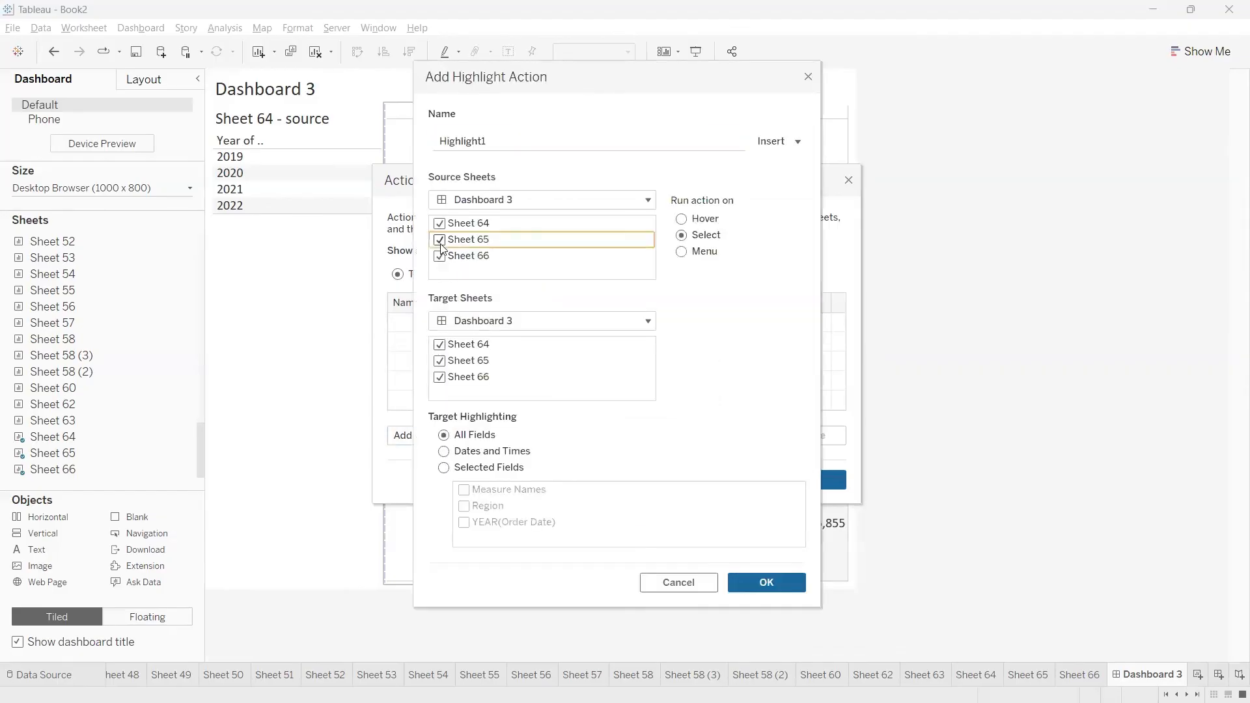
pyautogui.click(440, 257)
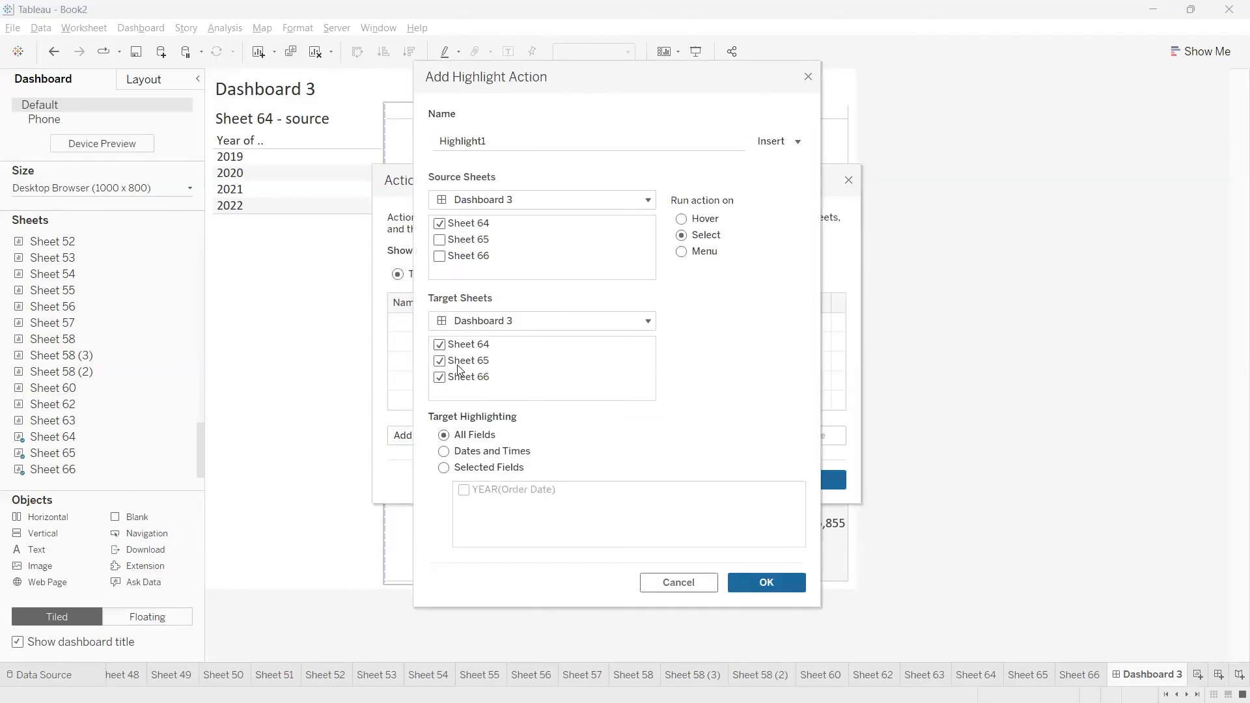
pyautogui.click(441, 345)
pyautogui.click(750, 576)
pyautogui.click(781, 481)
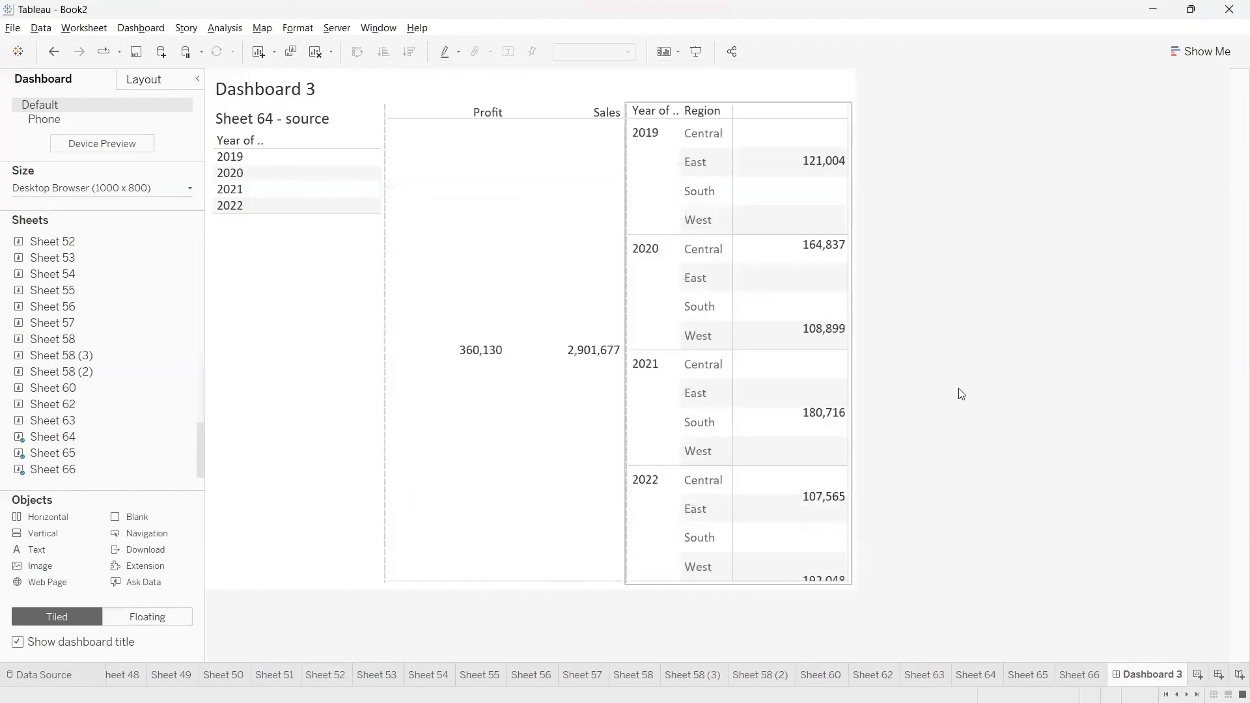
# Select 2019 in Sheet 64 and check how the highlight action affects Sheets 65 and 66.
pyautogui.click(223, 158)
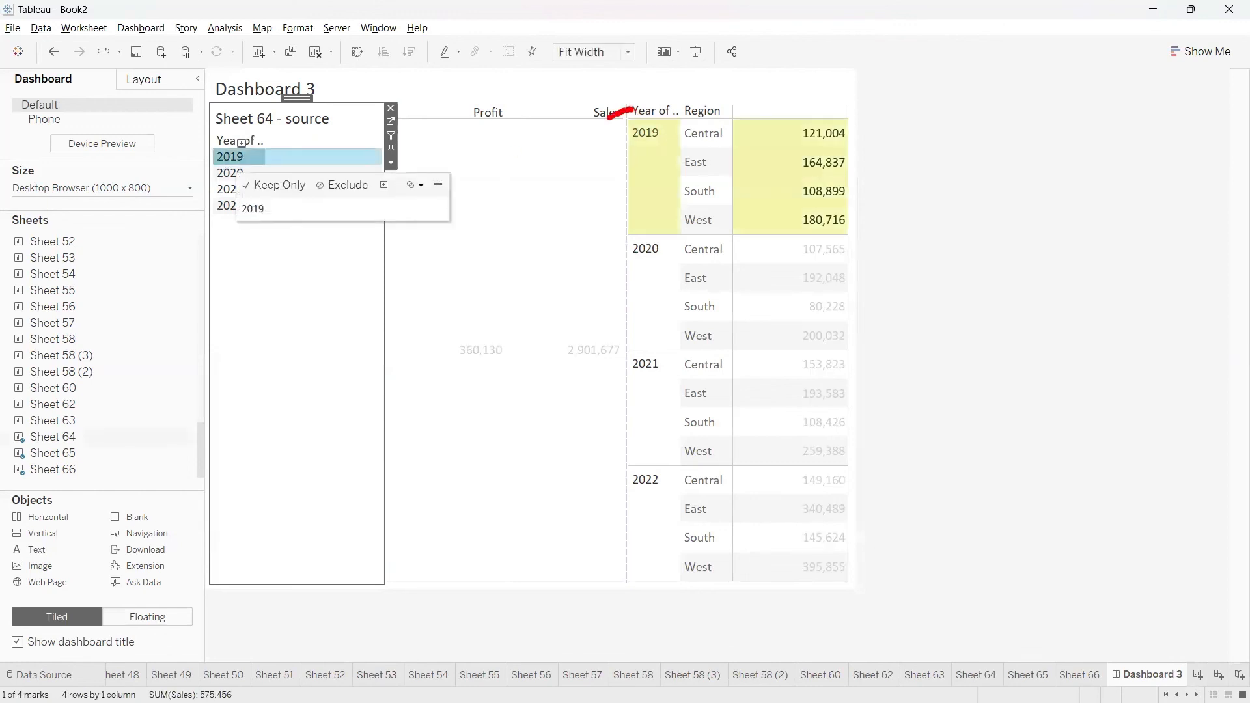
pyautogui.moveTo(609, 117)
pyautogui.mouseDown()
pyautogui.moveTo(642, 238)
pyautogui.moveTo(961, 181)
pyautogui.moveTo(592, 108)
pyautogui.mouseUp()
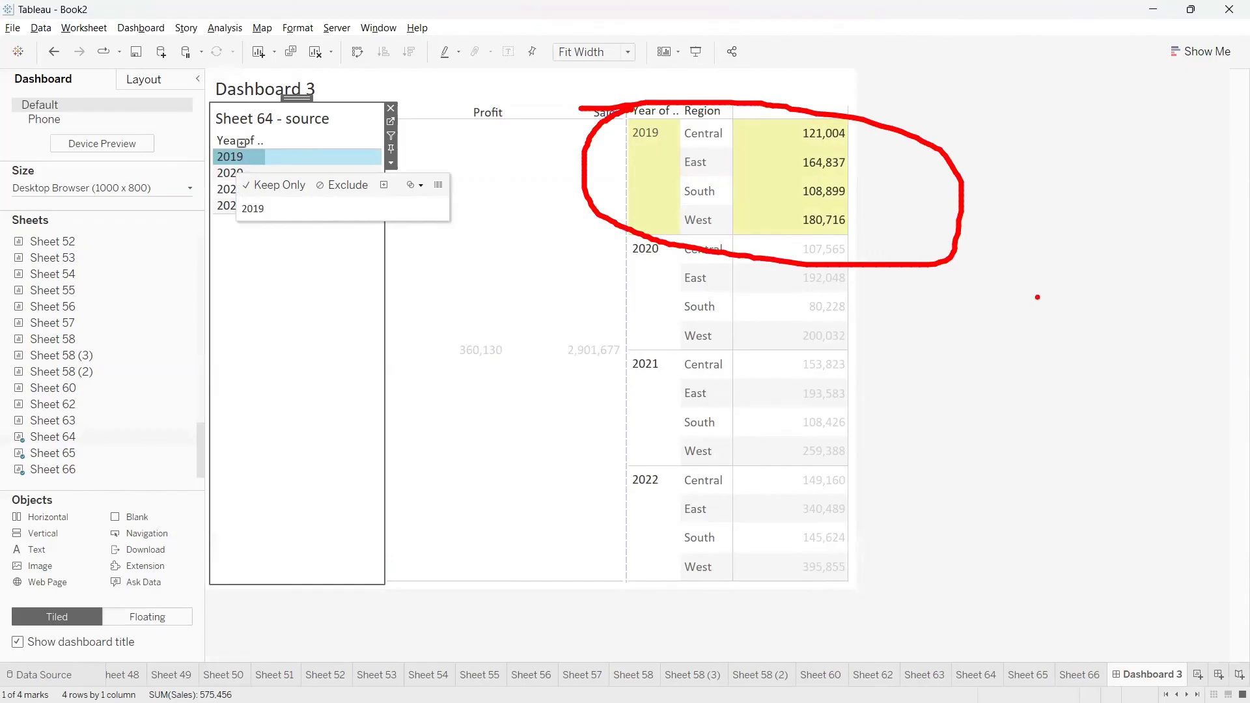
pyautogui.press('Escape')
pyautogui.click(935, 132)
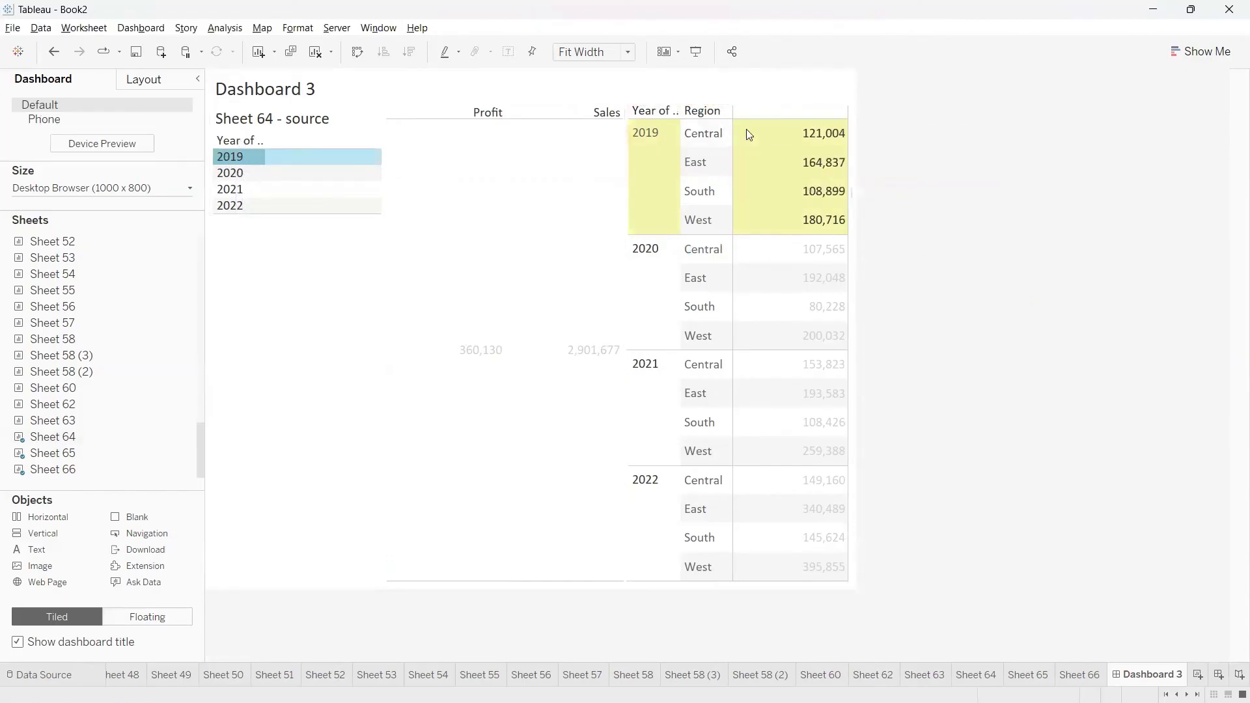
# Switch to Chrome and review the source trigger and target highlighting options for highlight actions in the Class-14 (Actions) notes.
pyautogui.moveTo(606, 702)
pyautogui.click(549, 627)
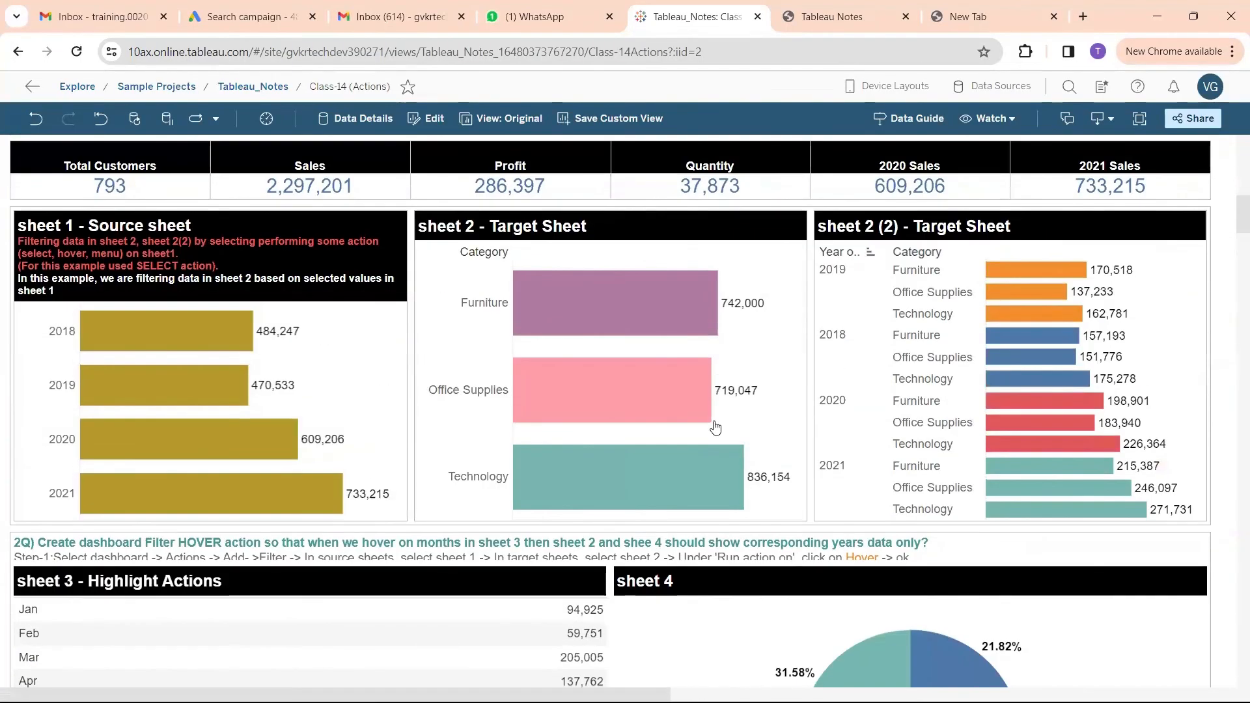
pyautogui.scroll(10, 716, 427)
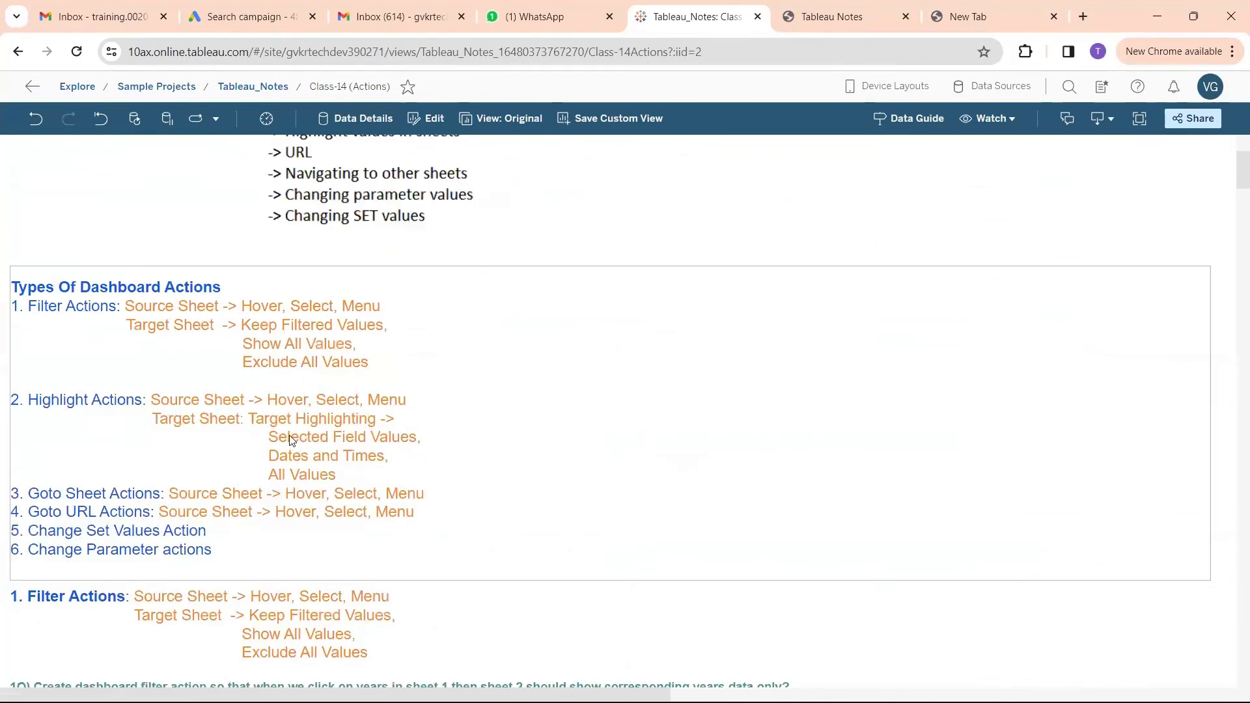
# Test the exclude-all filter action of question 3Q by selecting and clearing 2018 in Sheet 5.
pyautogui.scroll(-15, 421, 404)
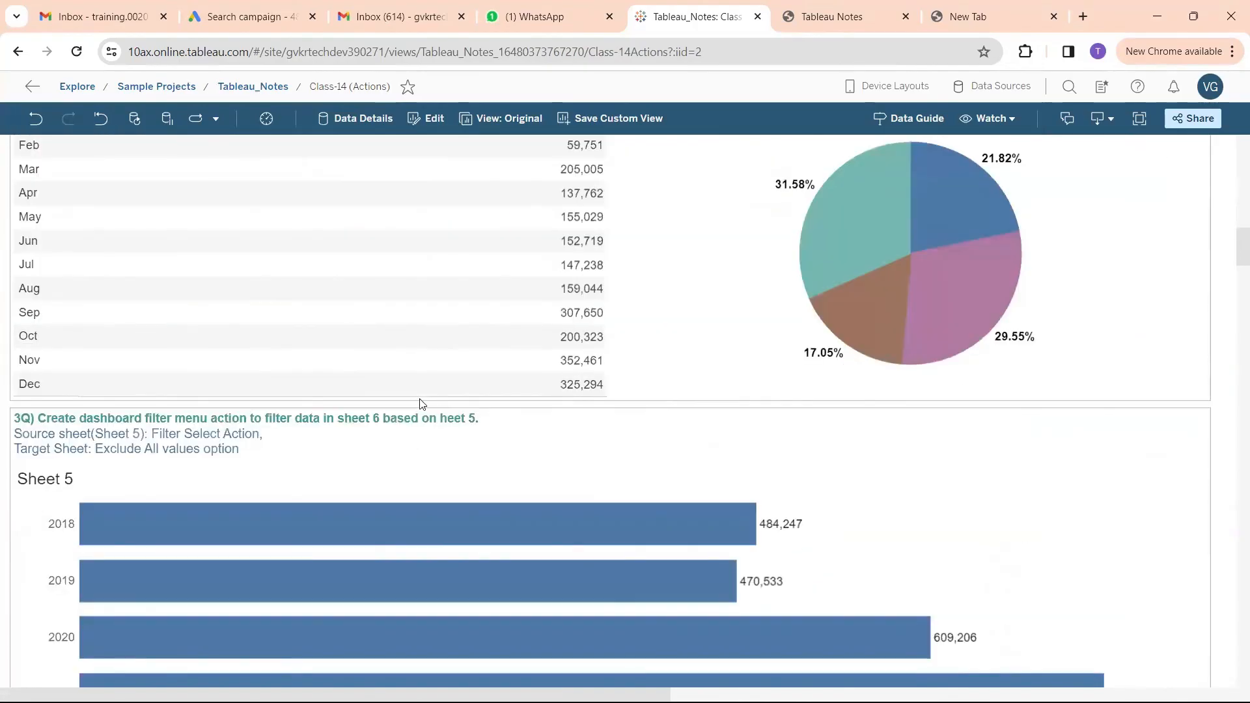
pyautogui.scroll(-1, 421, 406)
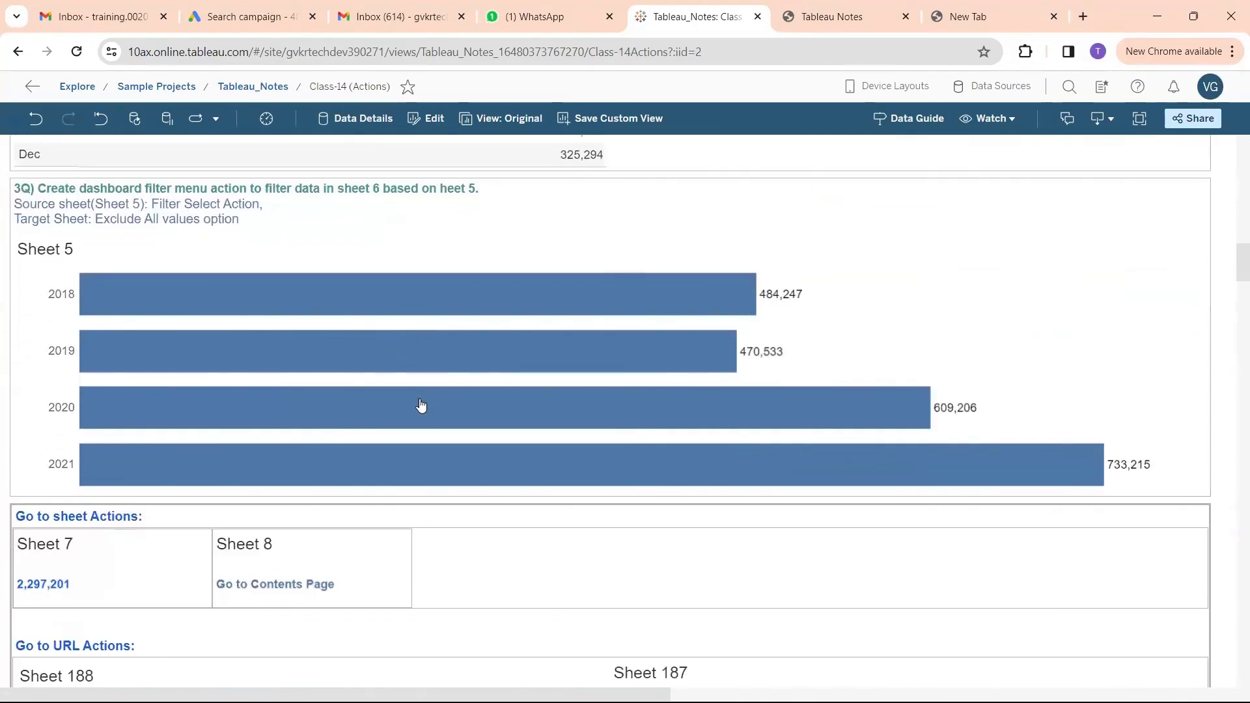
pyautogui.scroll(1, 421, 406)
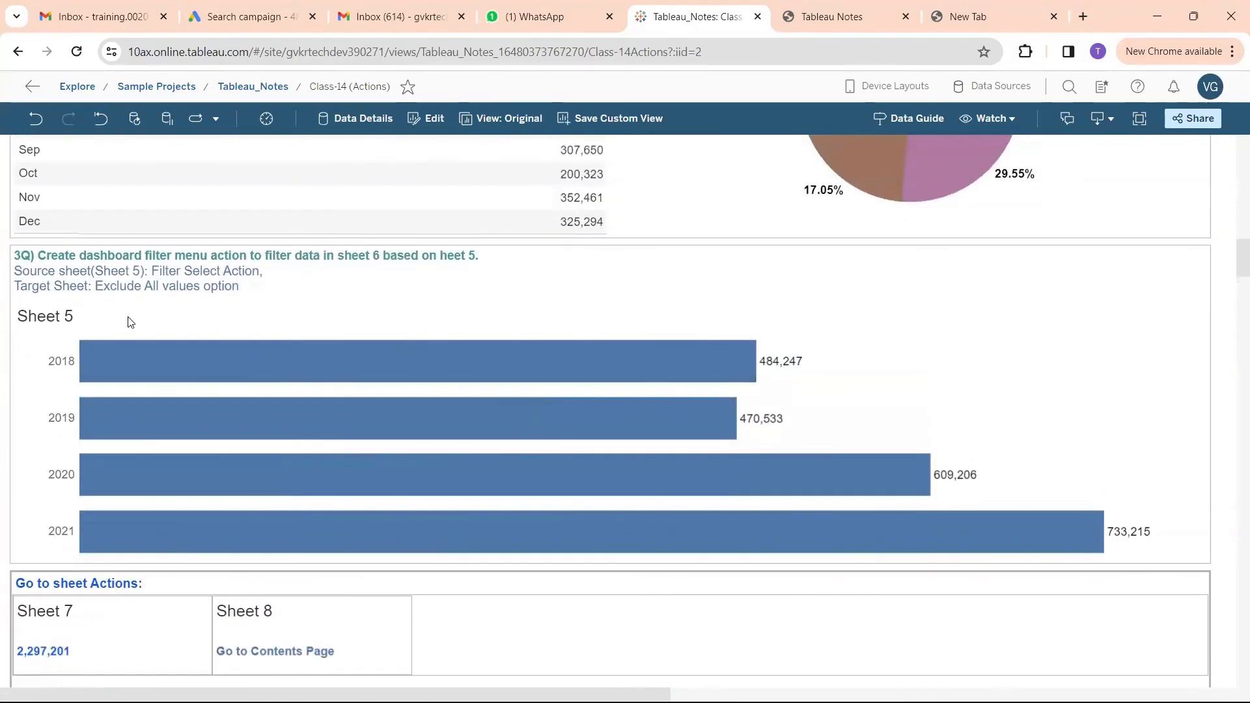
pyautogui.click(145, 369)
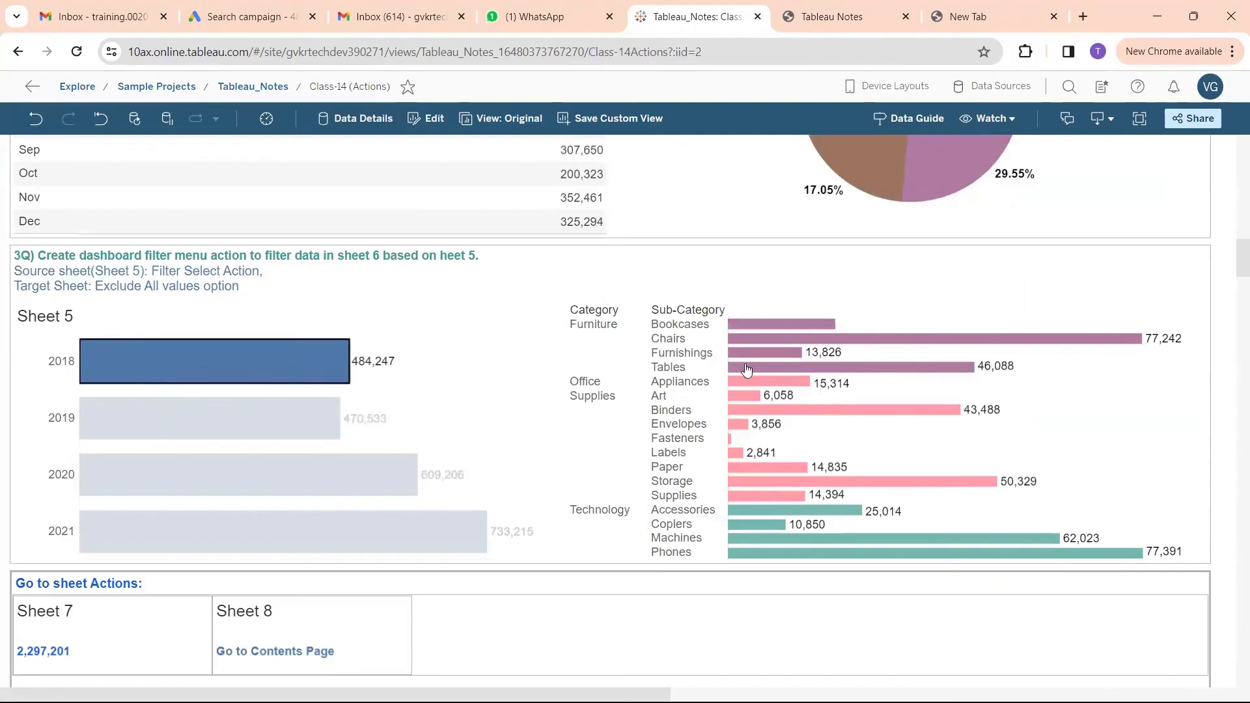
pyautogui.click(162, 381)
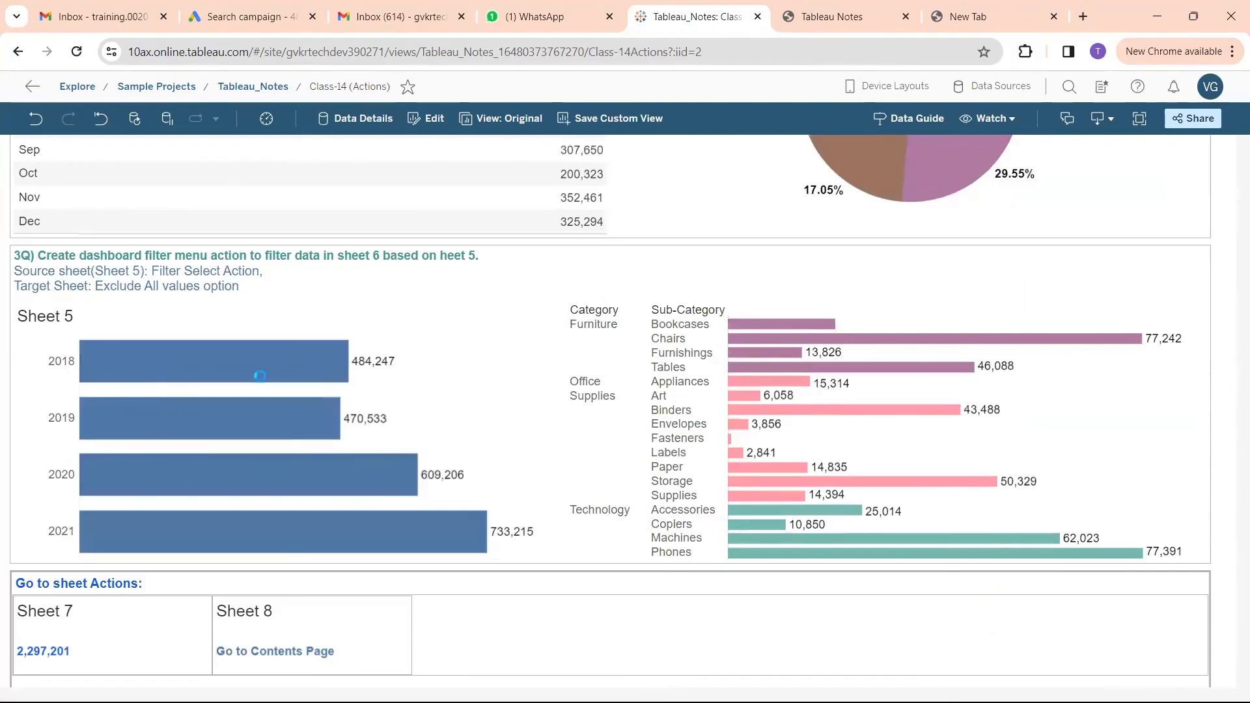